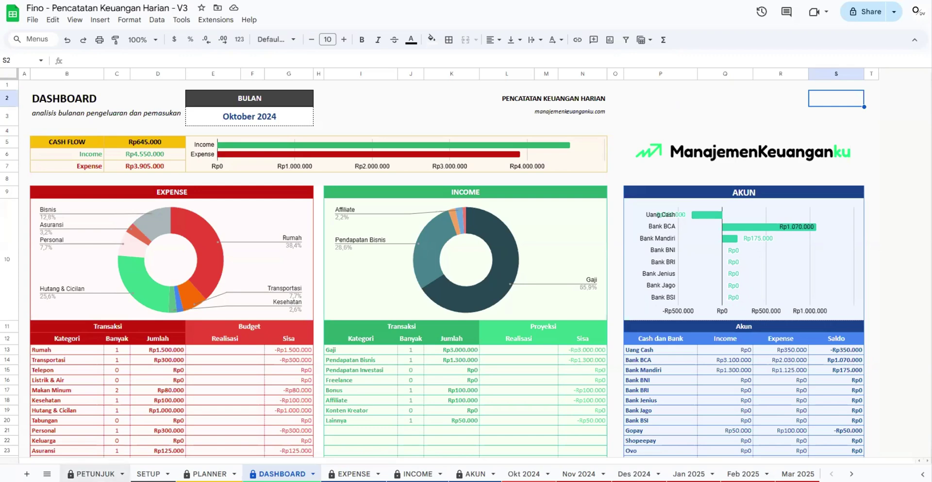
# Open the PETUNJUK sheet and read through its instructions on the video, copying the template, and using the SETUP and PLANNER pages
pyautogui.click(92, 474)
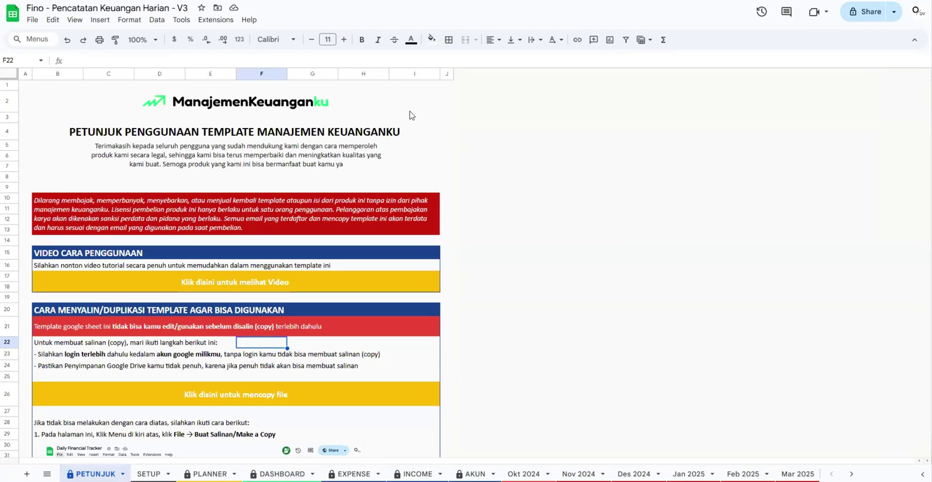
pyautogui.scroll(-3, 411, 115)
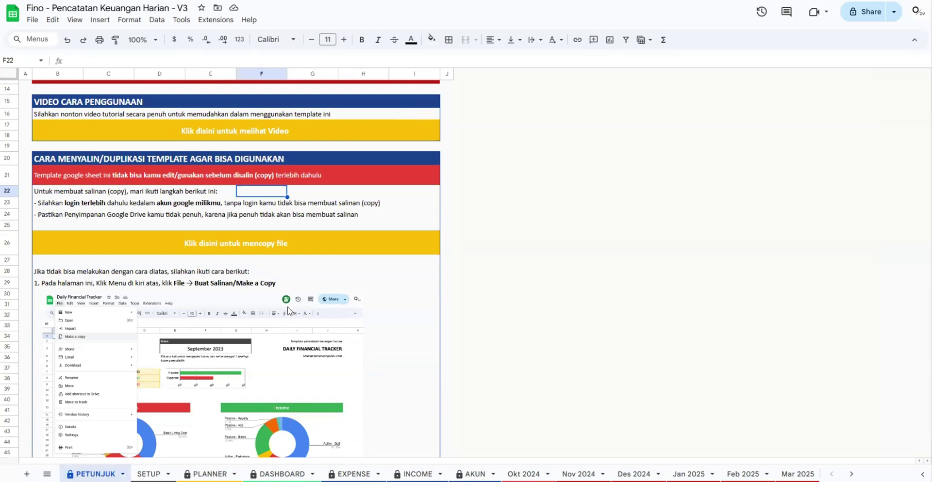
pyautogui.scroll(-5, 299, 305)
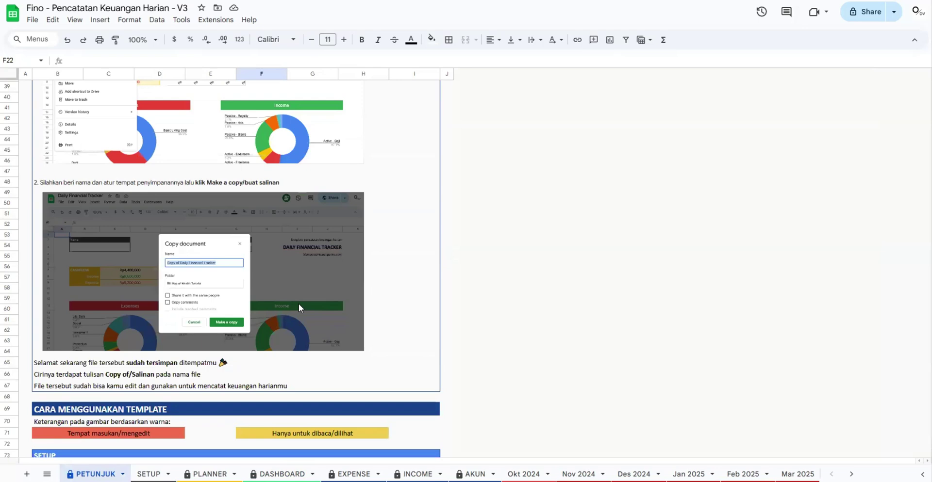
pyautogui.scroll(-3, 315, 273)
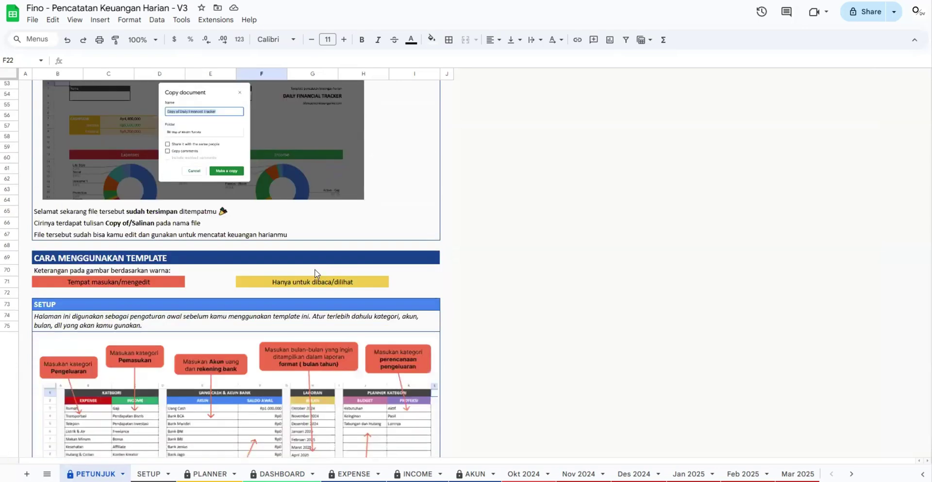
pyautogui.scroll(-3, 313, 269)
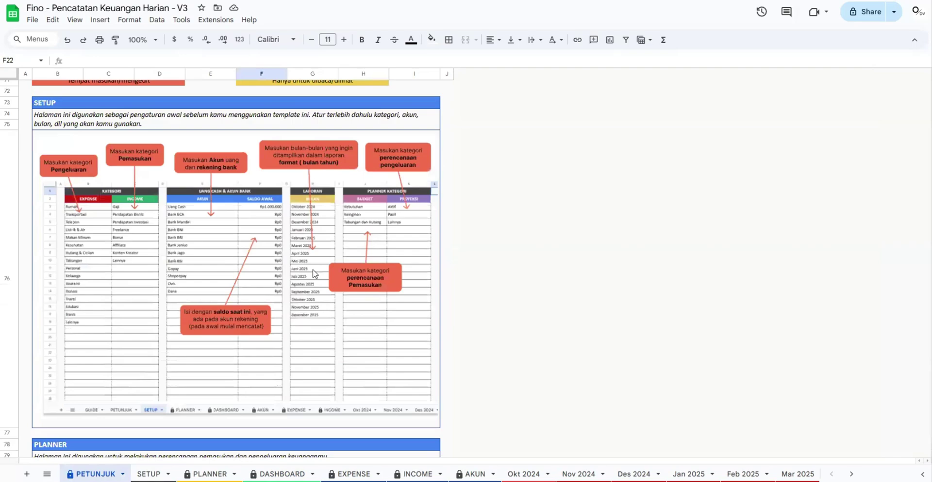
pyautogui.scroll(-3, 313, 269)
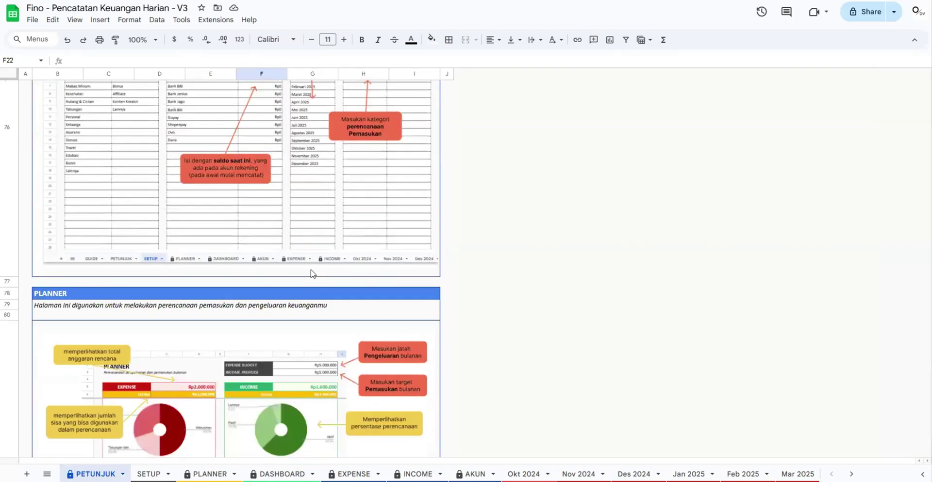
pyautogui.scroll(-5, 311, 274)
pyautogui.scroll(20, 325, 270)
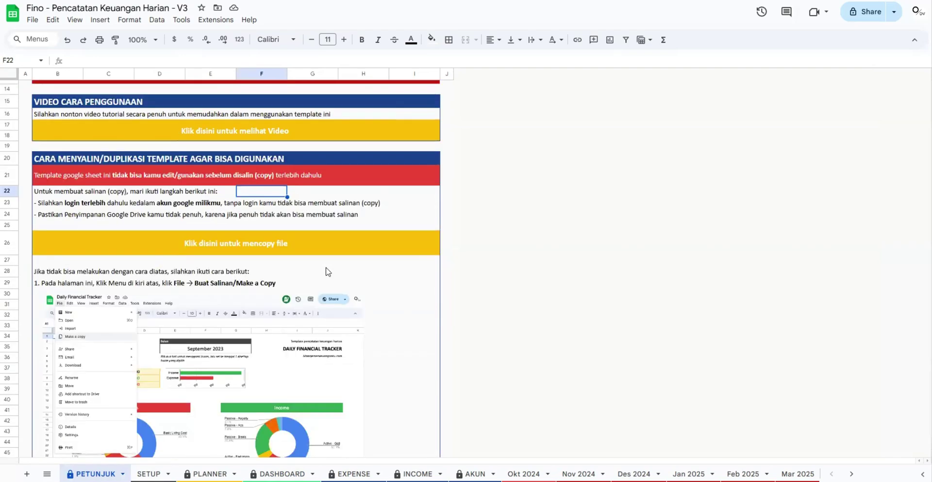
pyautogui.scroll(3, 327, 268)
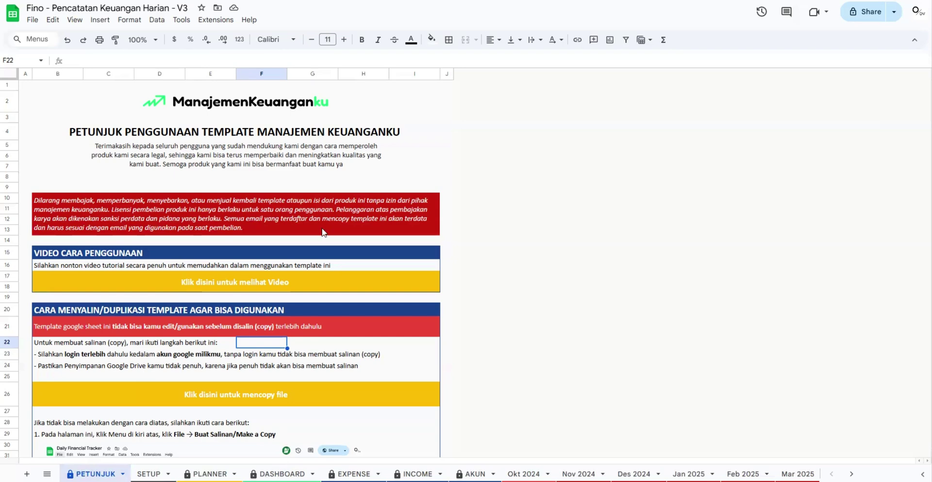
# Try to make a copy of 01 - Pencatatan Keuangan Harian - V3 through the copy link in the PETUNJUK instructions
pyautogui.scroll(-1, 322, 232)
pyautogui.moveTo(270, 345)
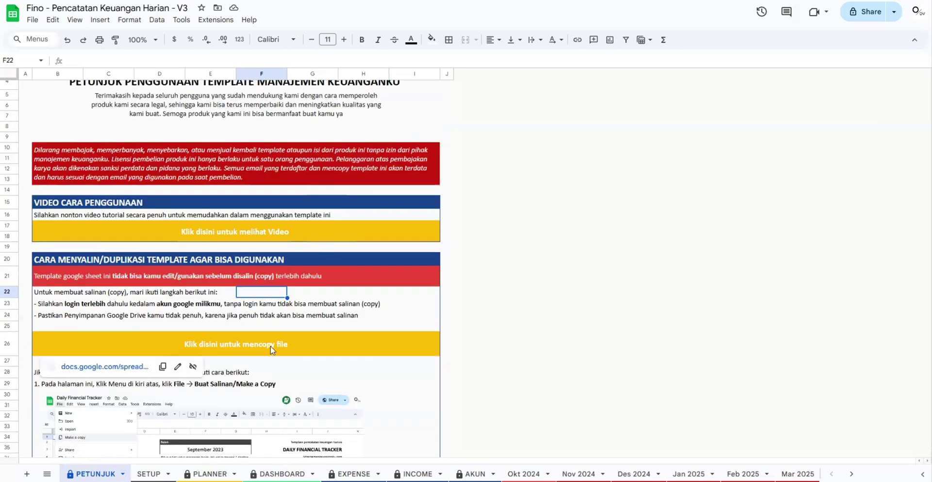
pyautogui.click(372, 351)
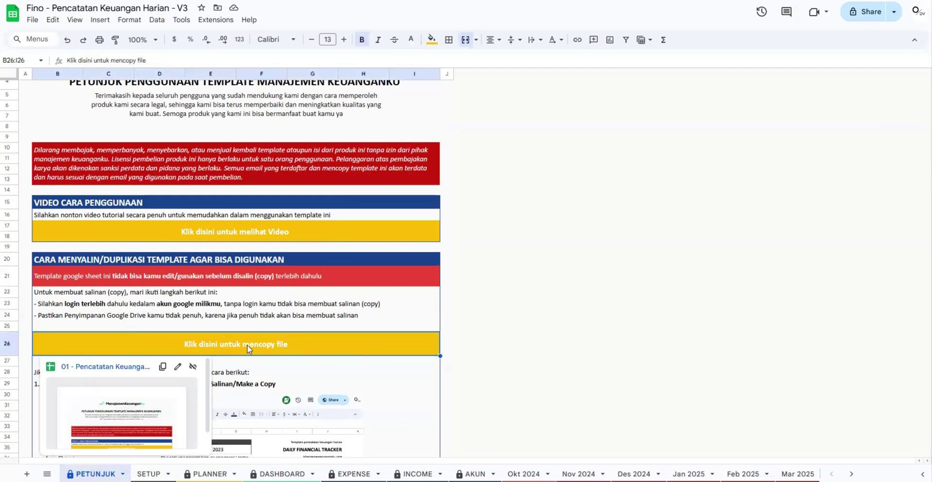
pyautogui.click(113, 367)
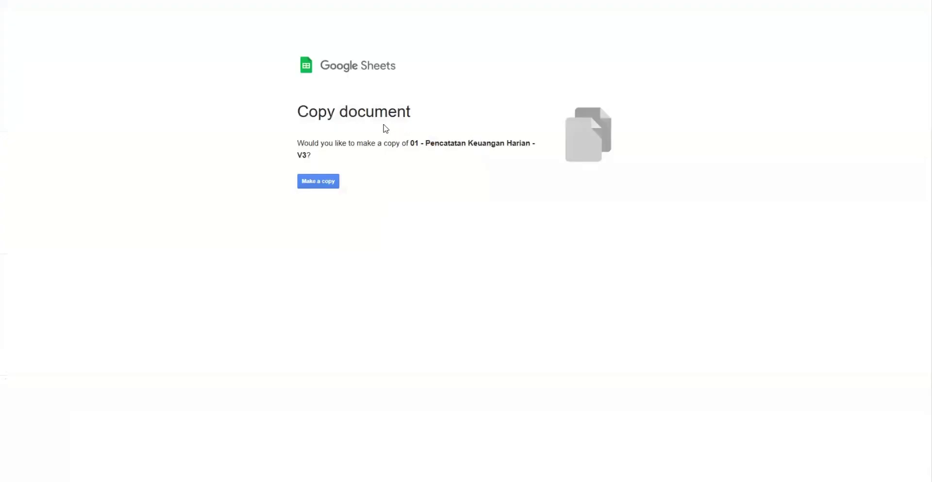
pyautogui.click(325, 183)
pyautogui.click(3, 25)
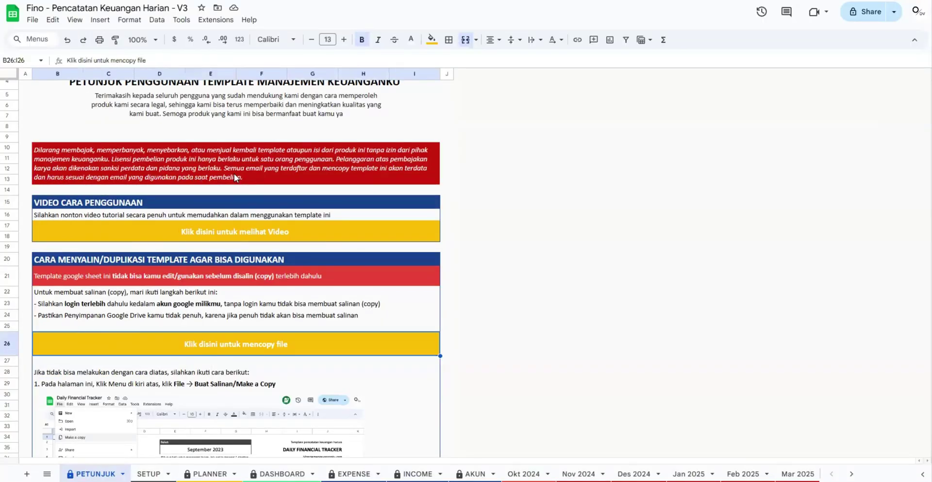
# View the Copy document options for the spreadsheet and cancel without making a copy
pyautogui.scroll(-1, 235, 174)
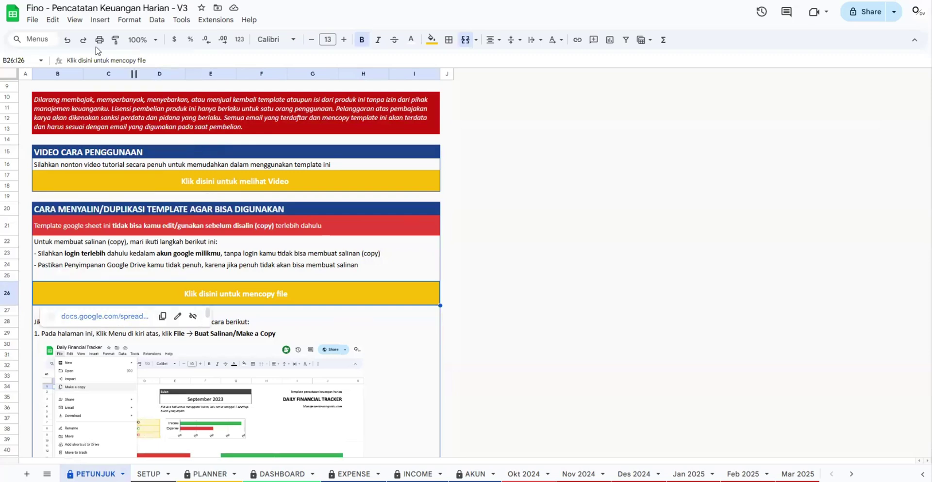
pyautogui.click(33, 20)
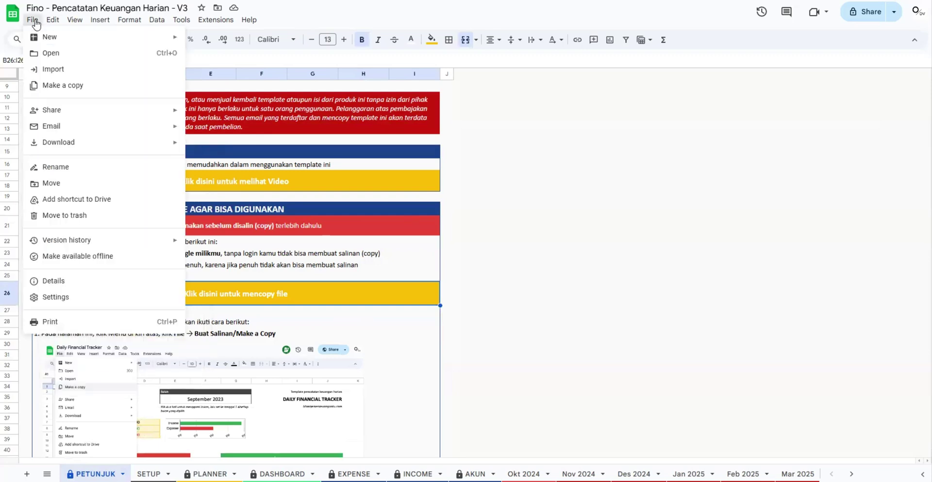
pyautogui.click(59, 91)
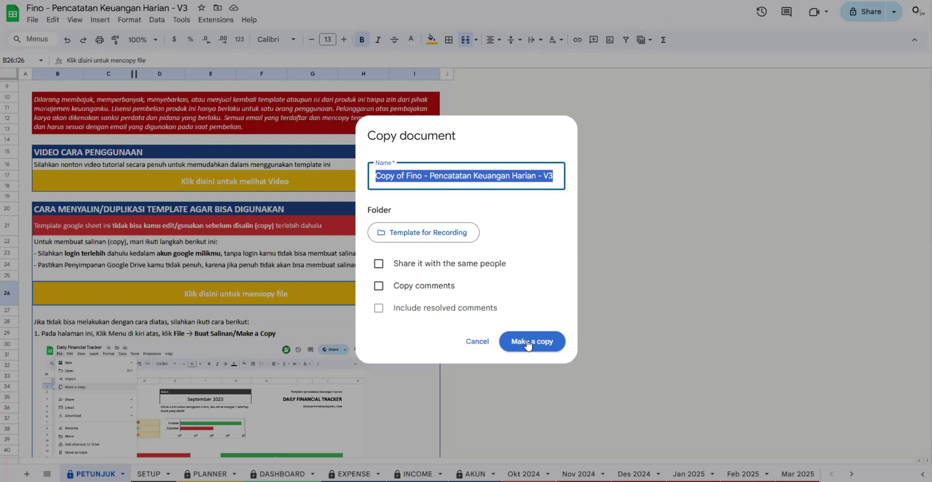
pyautogui.click(477, 342)
# Check the spreadsheet's locale options, picking Indonesia, and its time zone, and close the settings without saving
pyautogui.scroll(-10, 264, 301)
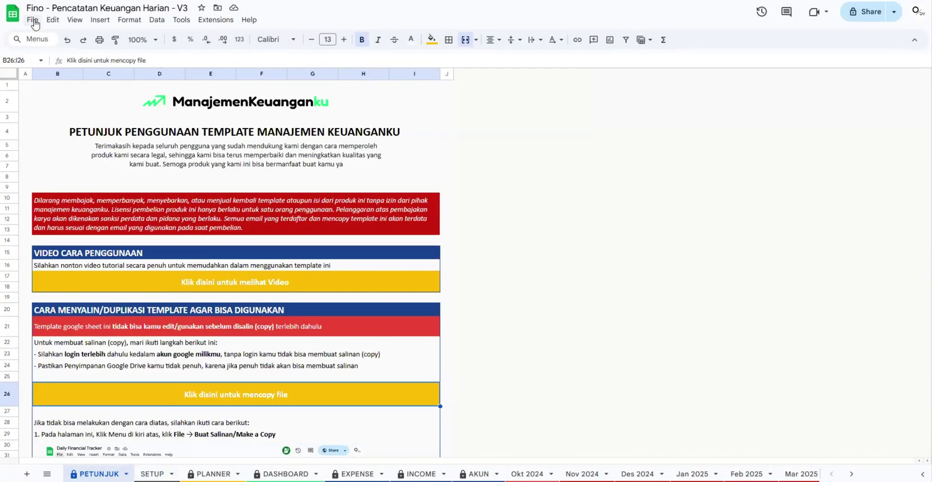
pyautogui.click(33, 19)
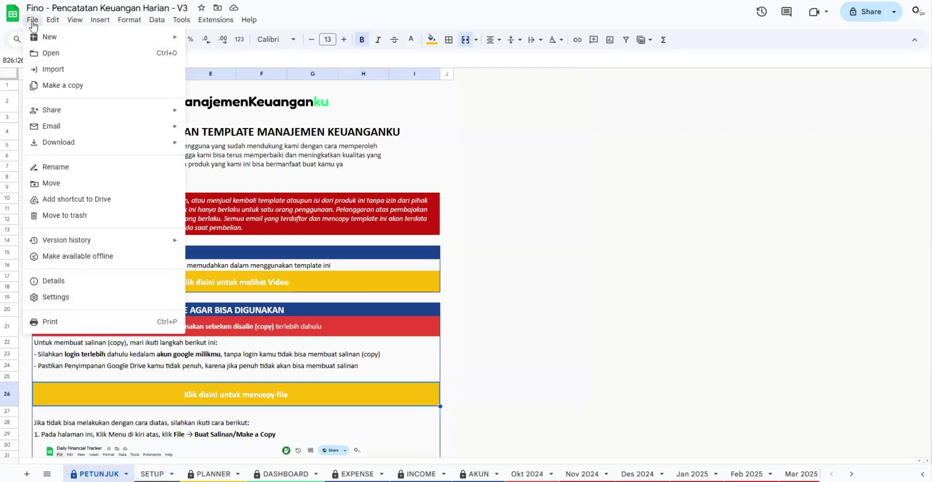
pyautogui.click(63, 297)
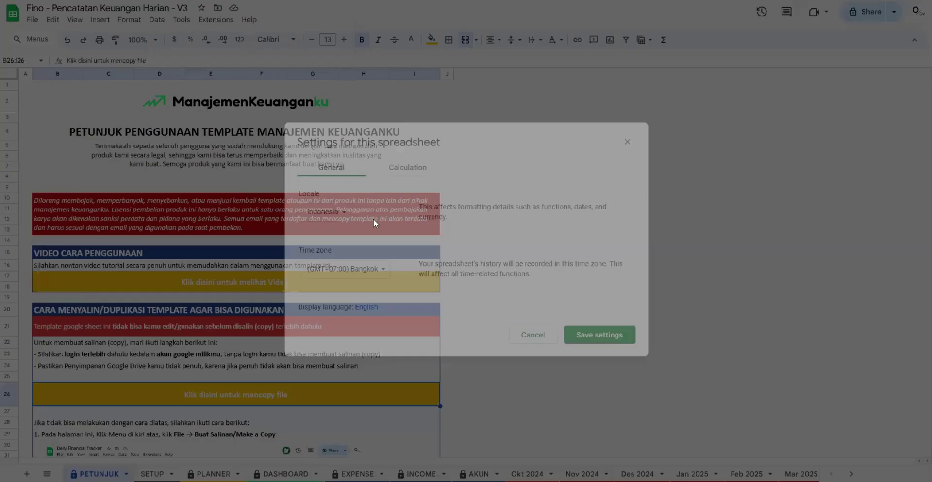
pyautogui.click(323, 214)
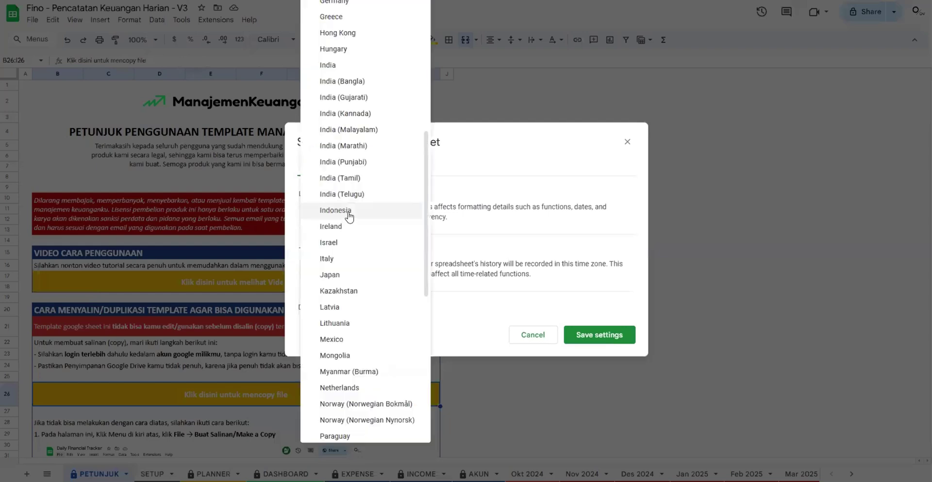
pyautogui.click(349, 213)
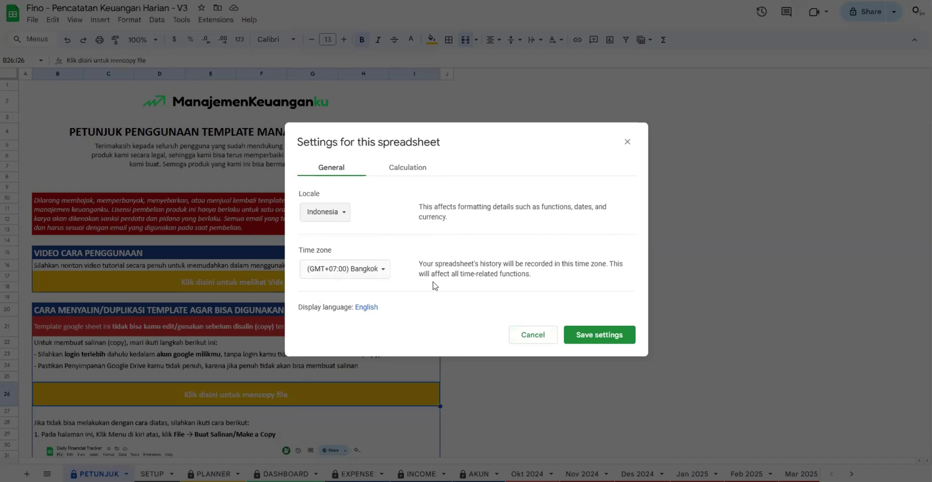
pyautogui.click(626, 143)
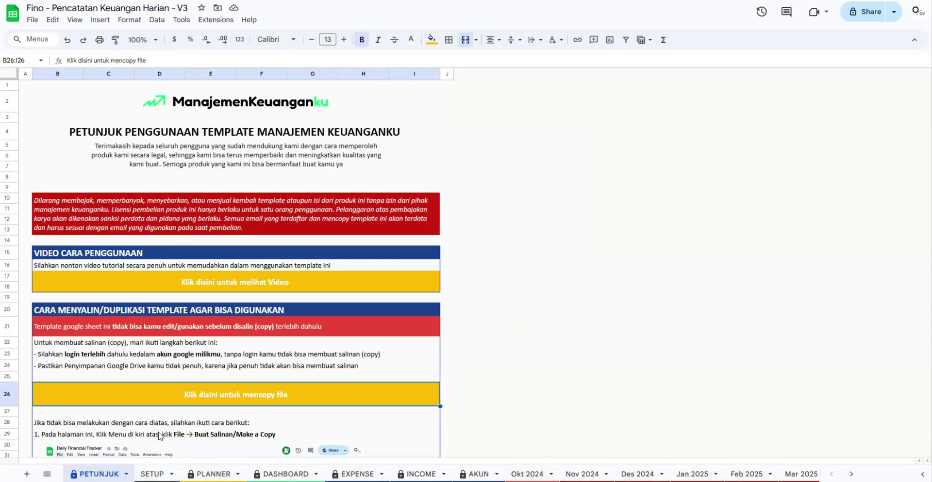
# Open the SETUP sheet and examine the EXPENSE and INCOME category lists under KATEGORI, including their empty rows
pyautogui.click(152, 474)
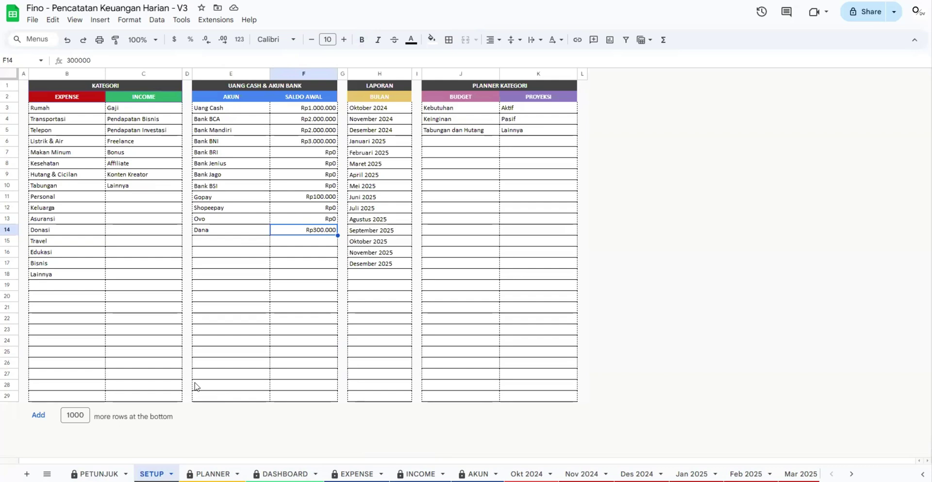
pyautogui.click(108, 85)
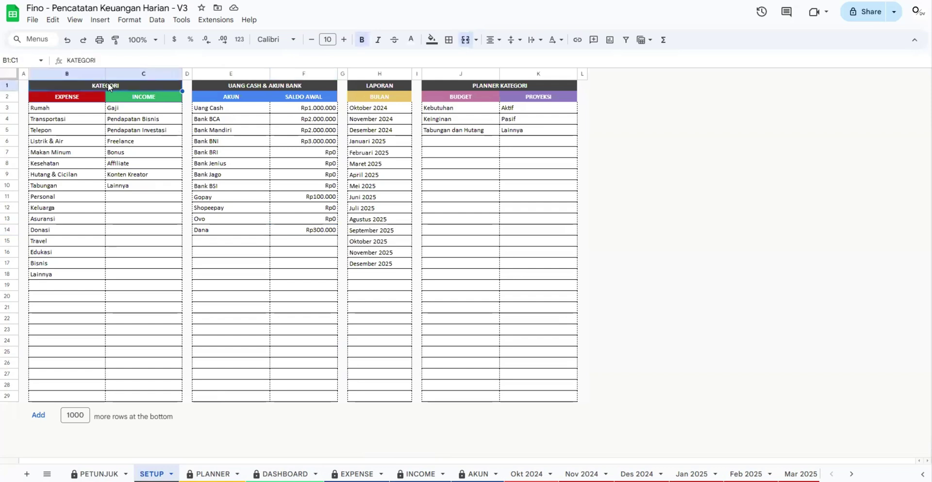
pyautogui.click(82, 99)
pyautogui.click(128, 99)
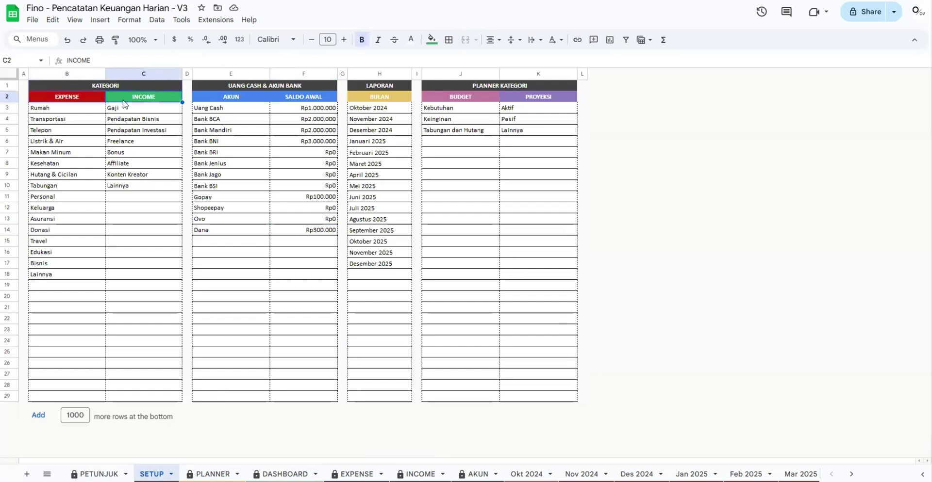
pyautogui.click(77, 99)
pyautogui.click(121, 95)
pyautogui.click(82, 99)
pyautogui.click(79, 110)
pyautogui.moveTo(79, 109); pyautogui.dragTo(75, 276)
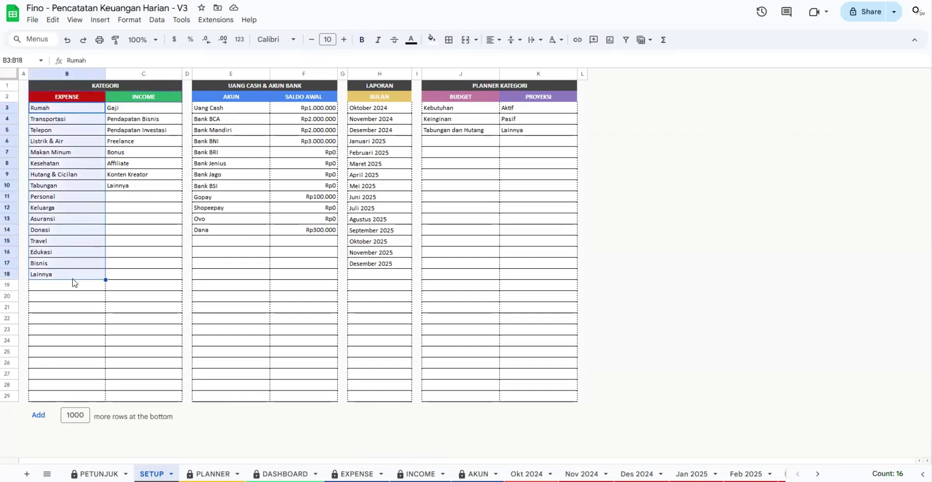
pyautogui.click(74, 285)
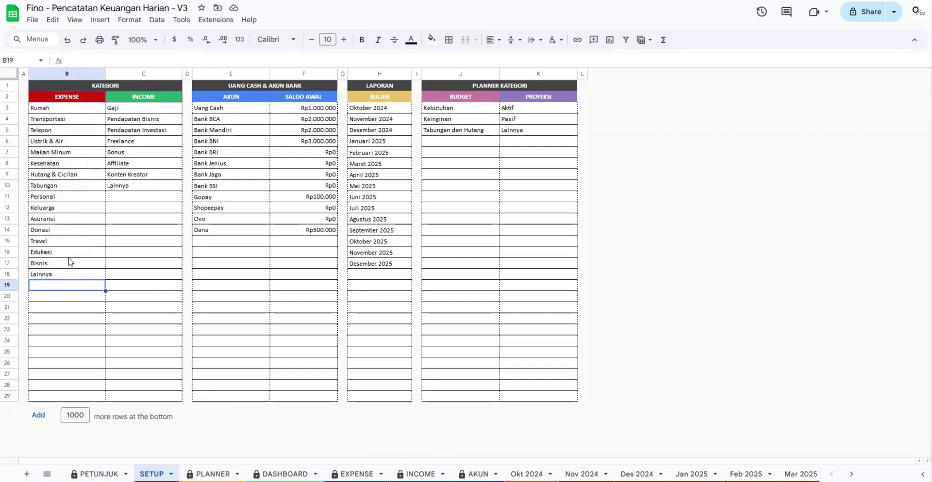
pyautogui.click(129, 203)
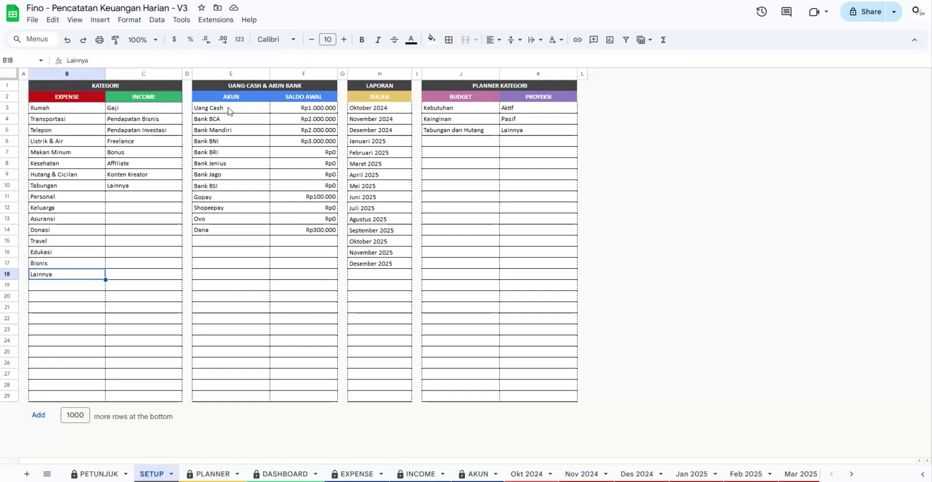
# Examine the AKUN list under UANG CASH & AKUN BANK, covering the cash, bank and e-wallet entries and the empty rows
pyautogui.click(229, 109)
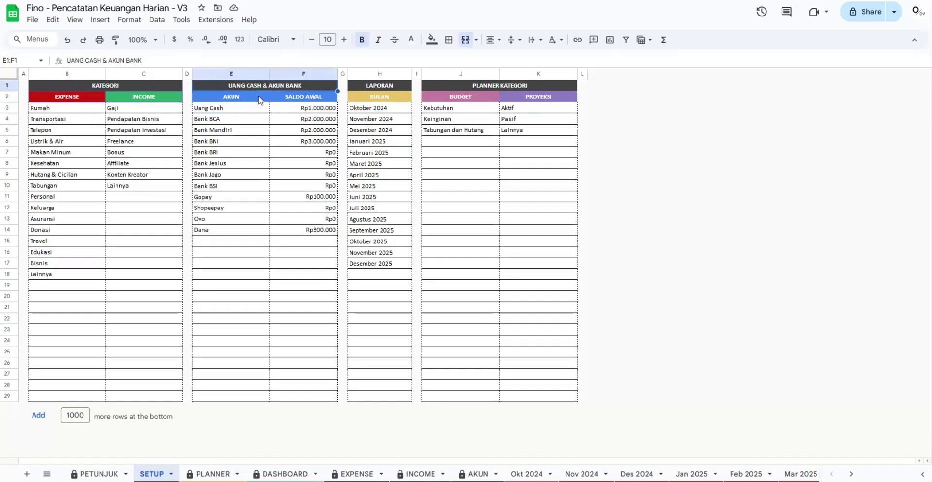
pyautogui.click(250, 99)
pyautogui.click(241, 112)
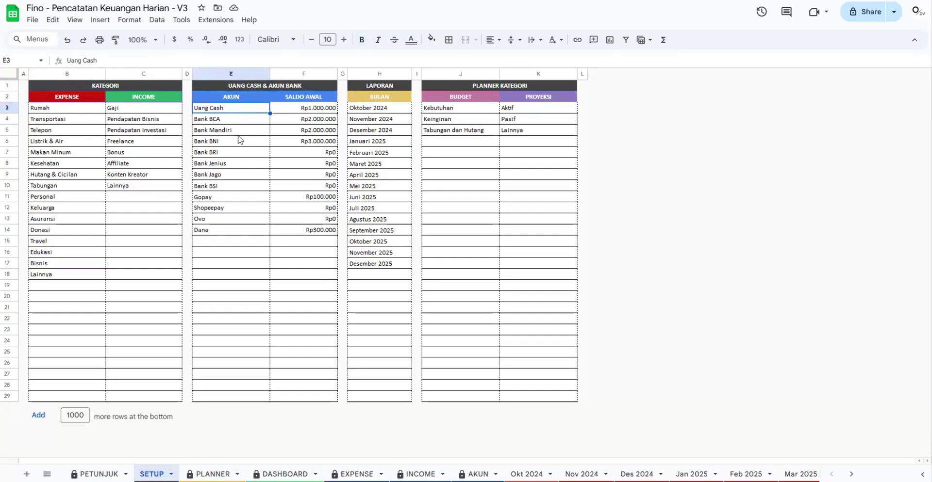
pyautogui.moveTo(241, 113); pyautogui.dragTo(237, 198)
pyautogui.moveTo(233, 244); pyautogui.dragTo(231, 256)
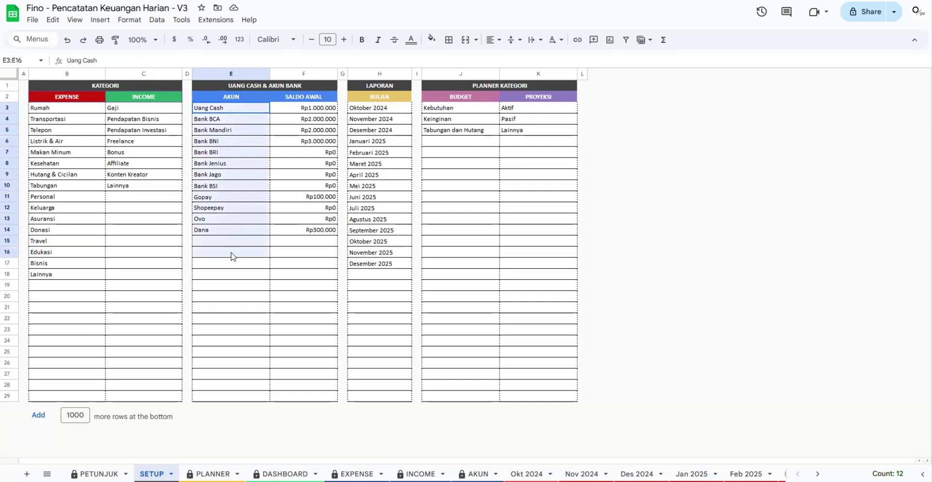
pyautogui.click(233, 273)
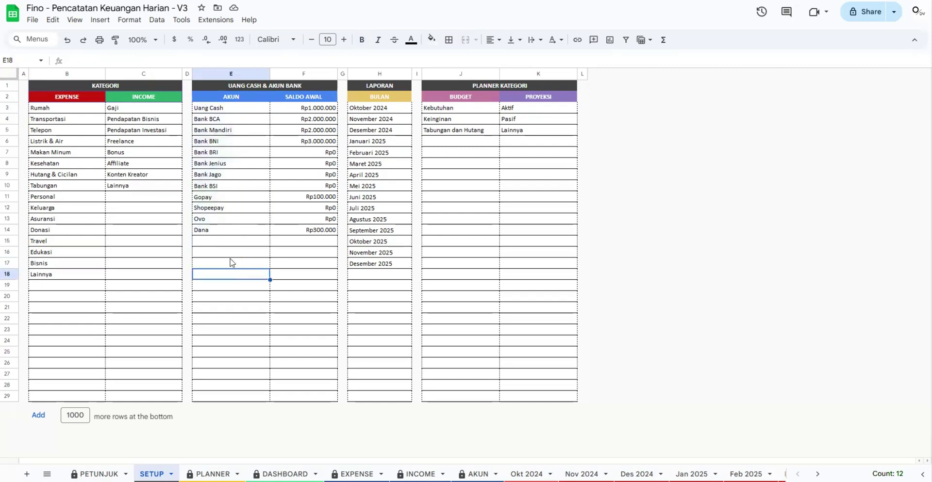
pyautogui.click(230, 231)
pyautogui.click(231, 220)
pyautogui.click(235, 209)
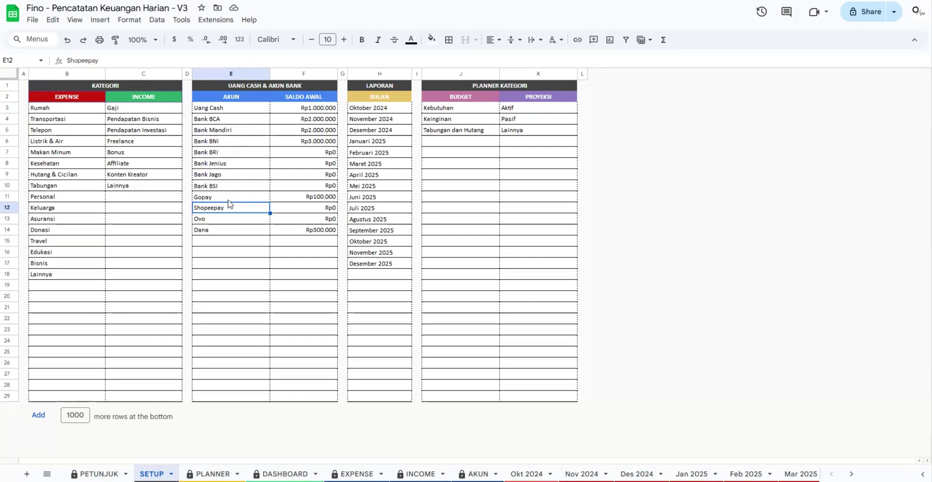
pyautogui.click(228, 199)
pyautogui.click(227, 112)
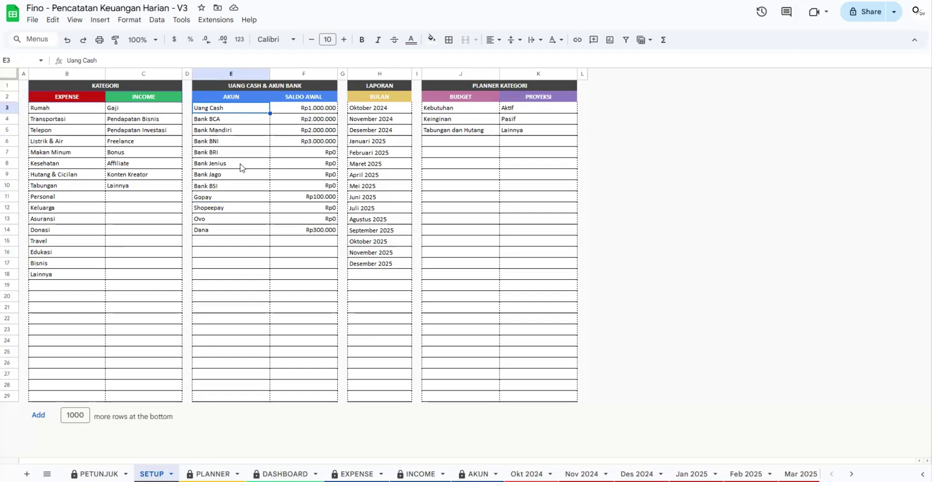
pyautogui.click(236, 143)
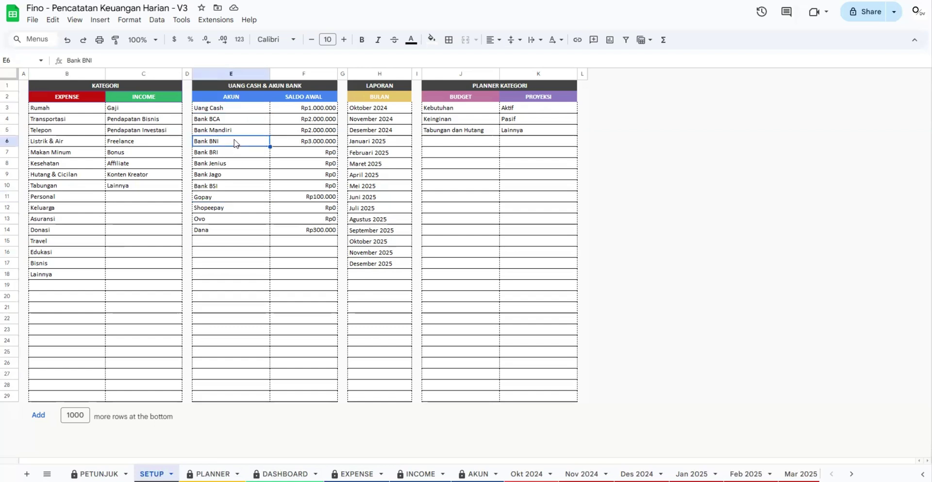
pyautogui.click(224, 201)
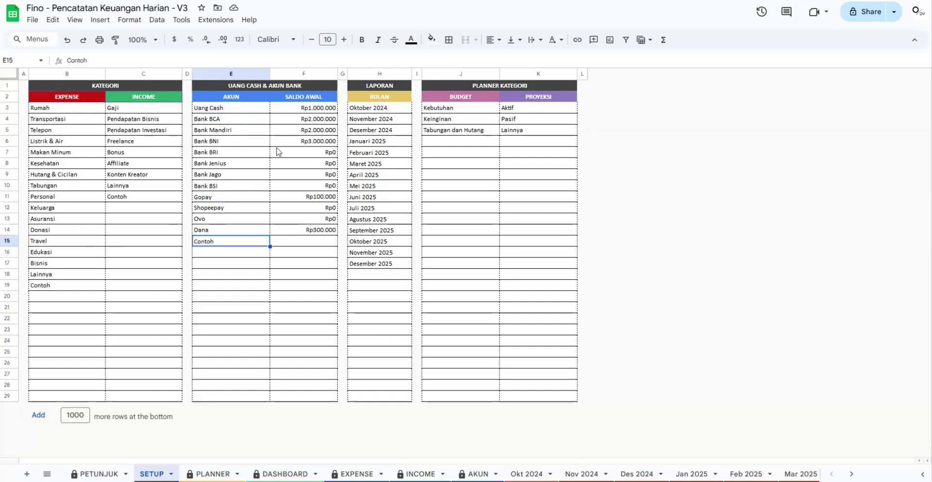
# Examine the SALDO AWAL column of opening balances for the cash, bank and e-wallet accounts in the SETUP sheet
pyautogui.click(295, 110)
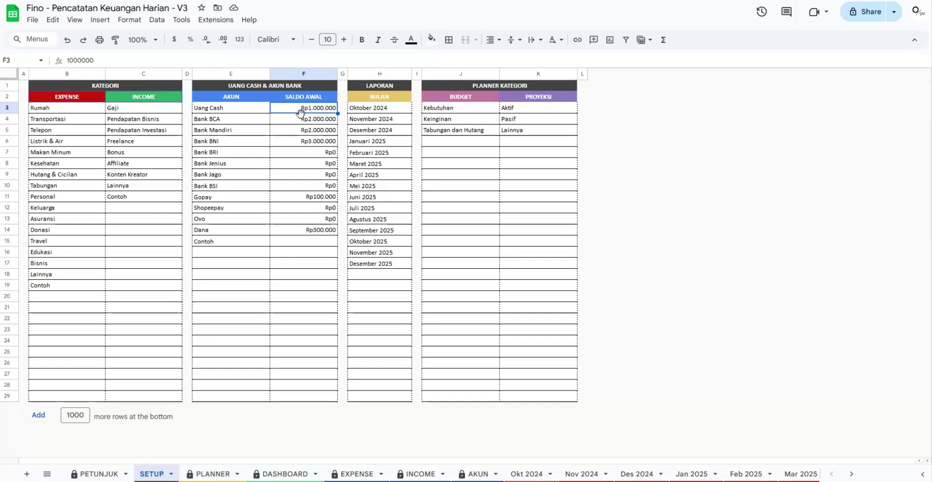
pyautogui.click(375, 122)
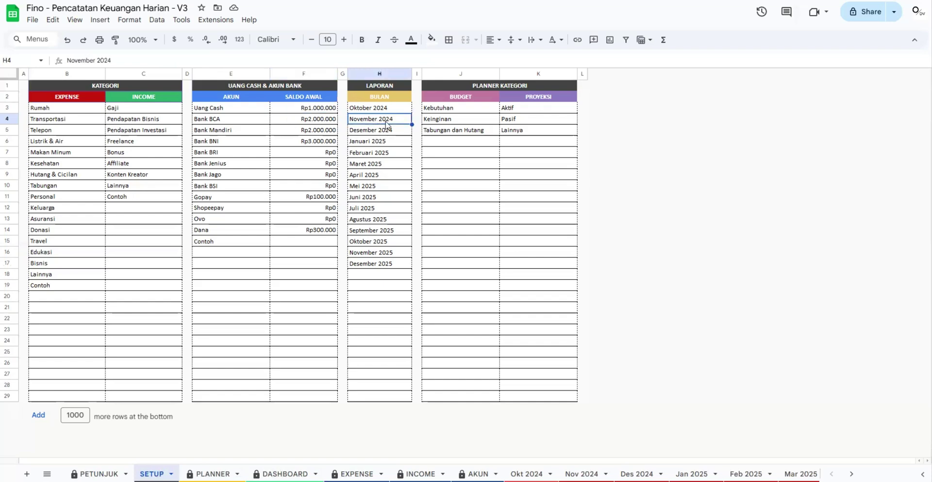
pyautogui.click(310, 122)
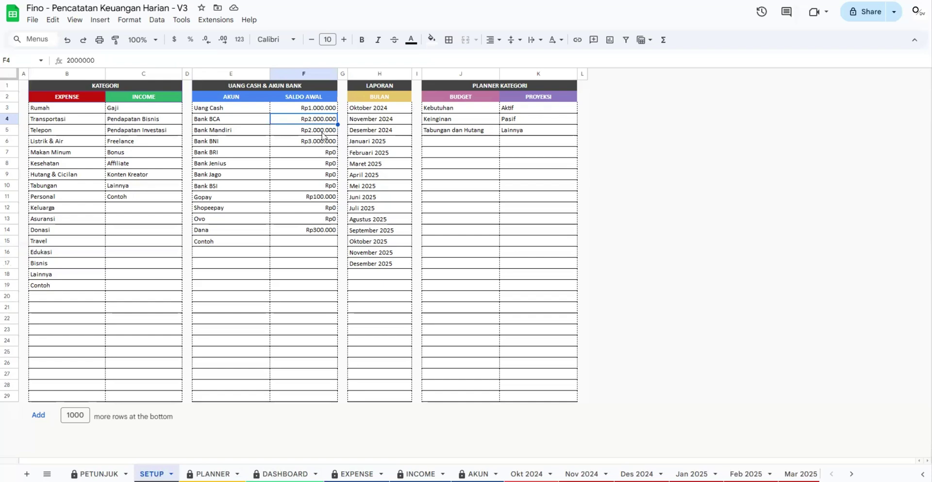
pyautogui.click(322, 130)
pyautogui.click(322, 117)
pyautogui.click(320, 132)
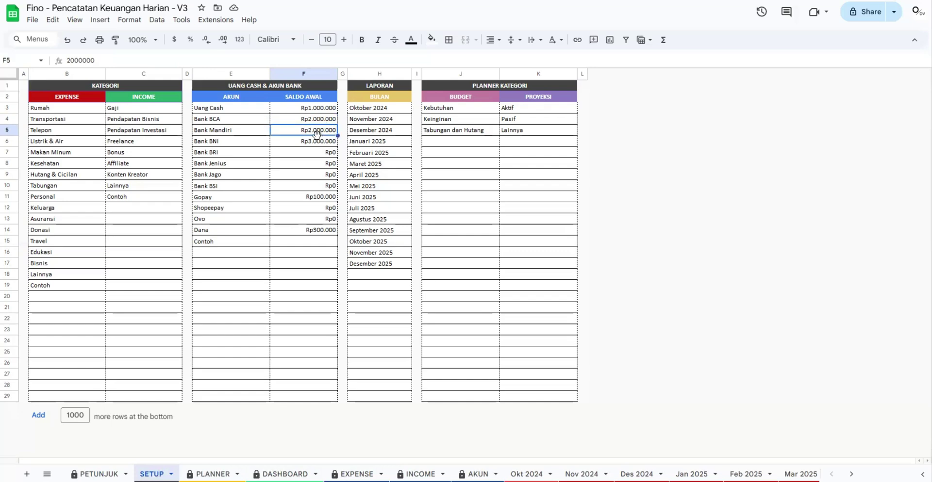
pyautogui.click(321, 143)
pyautogui.moveTo(320, 108); pyautogui.dragTo(310, 231)
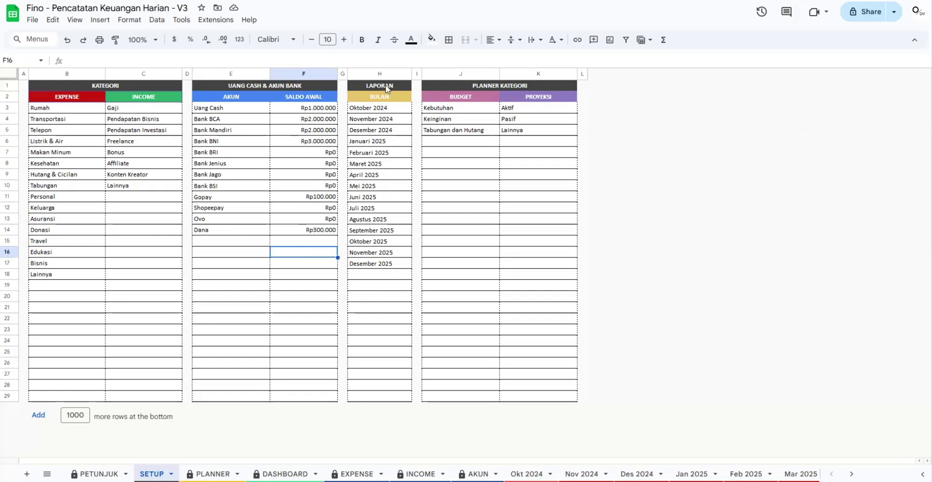
# Examine the BULAN list under LAPORAN, from Oktober 2024 through Desember 2025
pyautogui.click(387, 87)
pyautogui.click(387, 98)
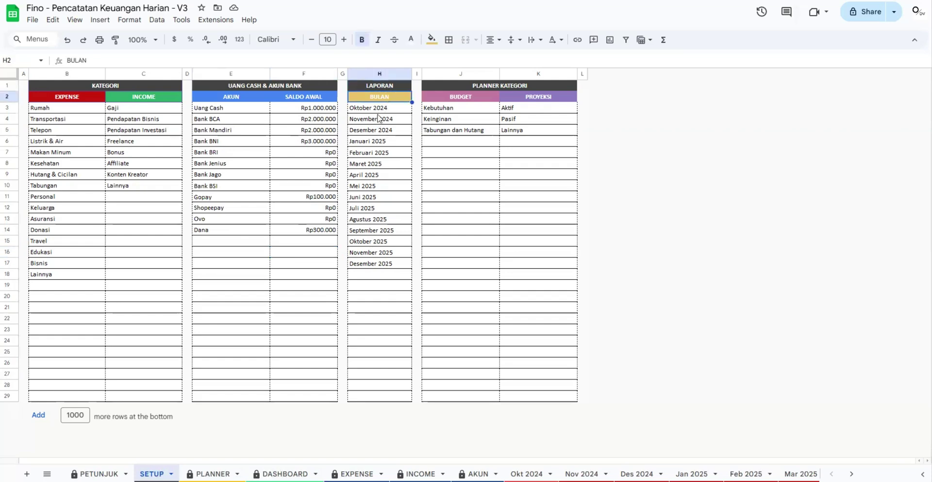
pyautogui.click(378, 113)
pyautogui.moveTo(378, 112); pyautogui.dragTo(388, 268)
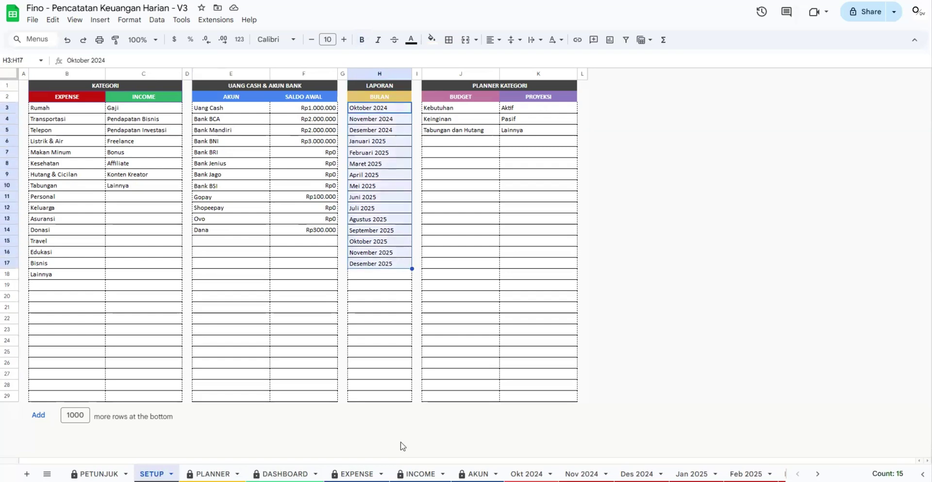
pyautogui.click(393, 277)
pyautogui.click(390, 264)
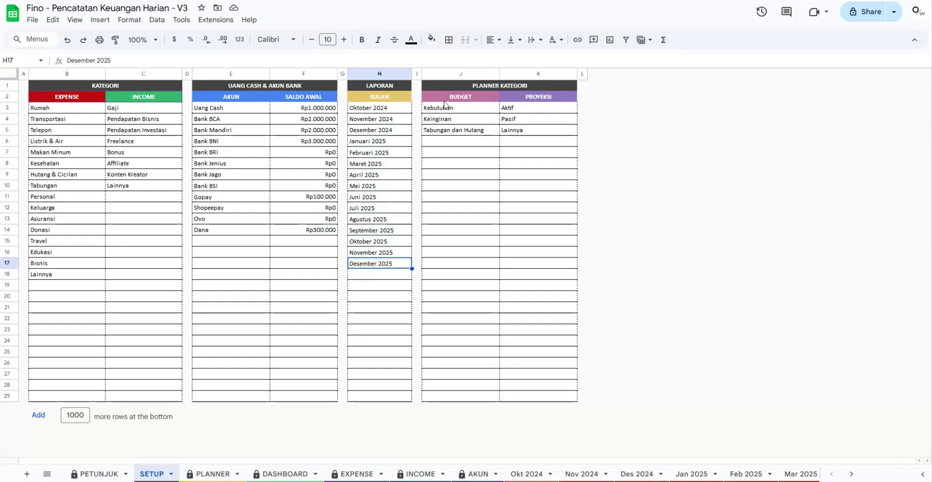
# Examine the BUDGET and PROYEKSI category lists under PLANNER KATEGORI
pyautogui.click(465, 84)
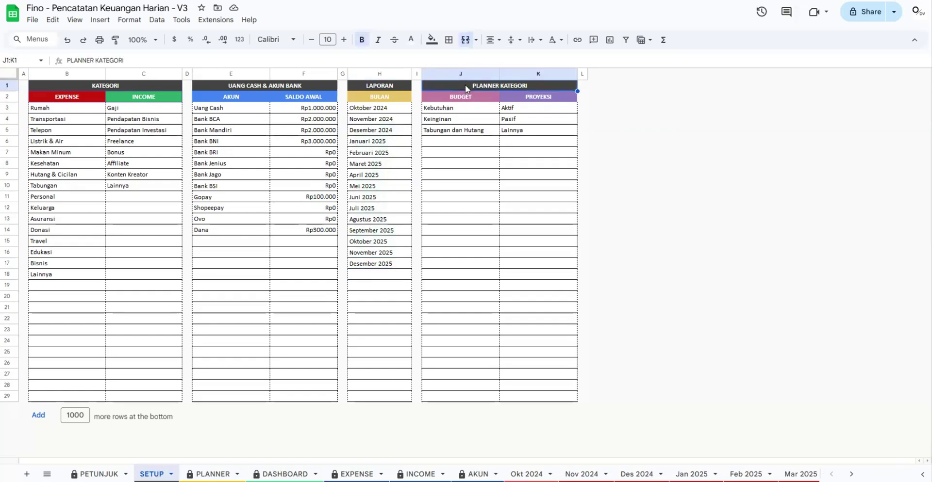
pyautogui.click(489, 106)
pyautogui.click(530, 104)
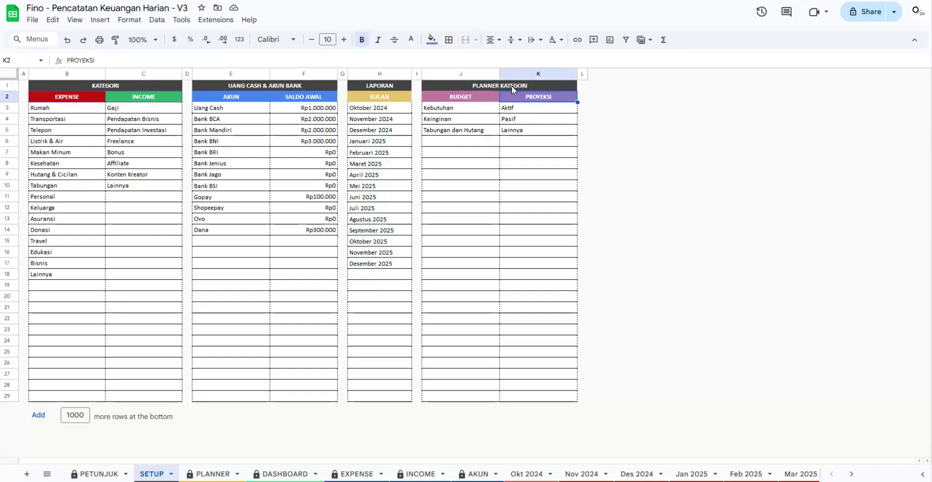
pyautogui.click(511, 86)
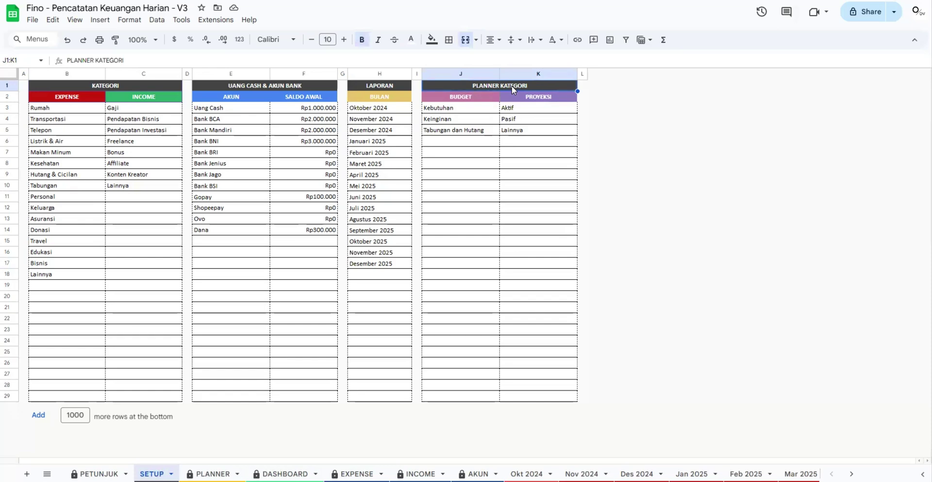
pyautogui.click(476, 96)
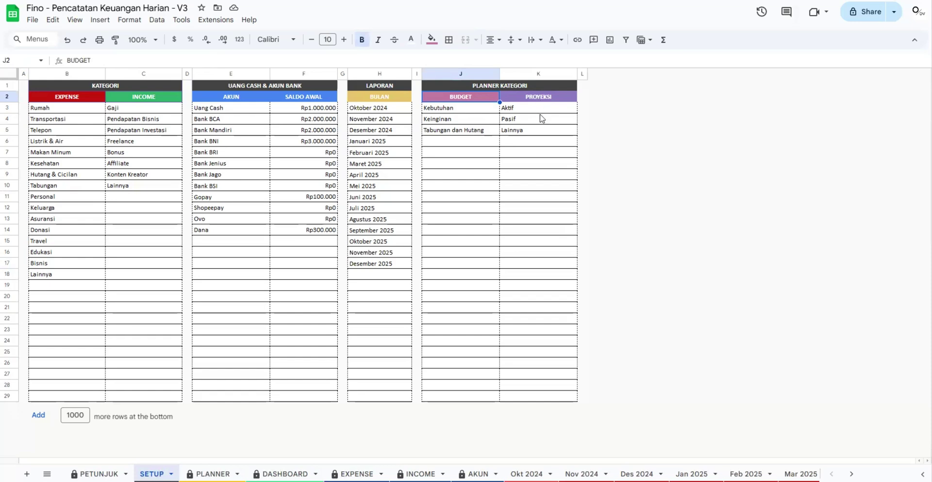
pyautogui.click(537, 132)
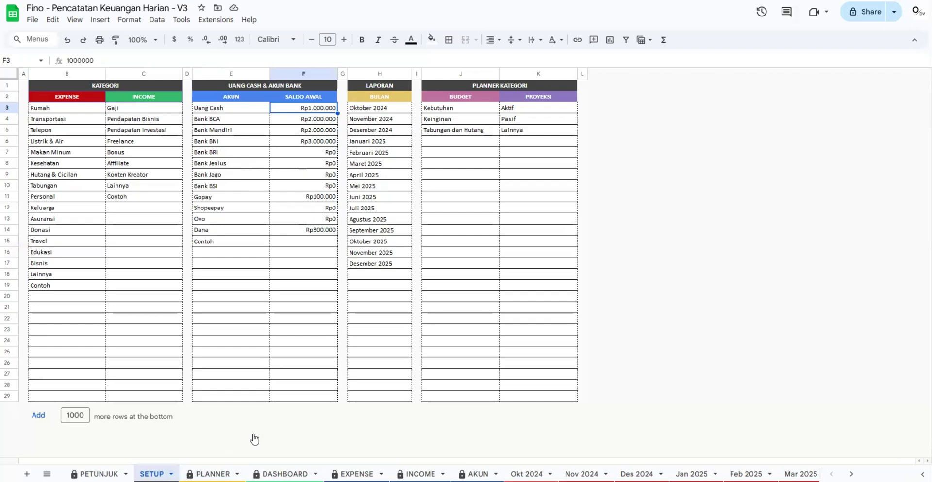
# In the PLANNER sheet, set both EXPENSE BUDGET and INCOME PROYEKSI to 10000000
pyautogui.click(212, 475)
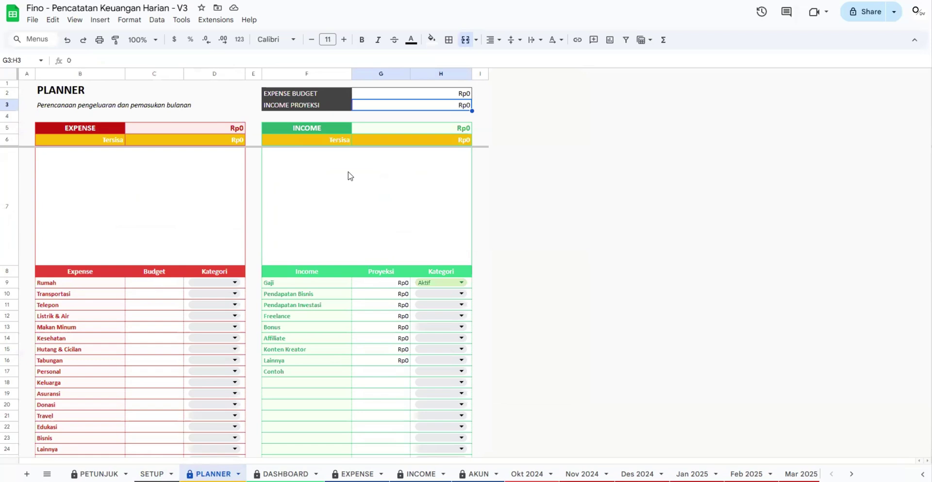
pyautogui.click(399, 99)
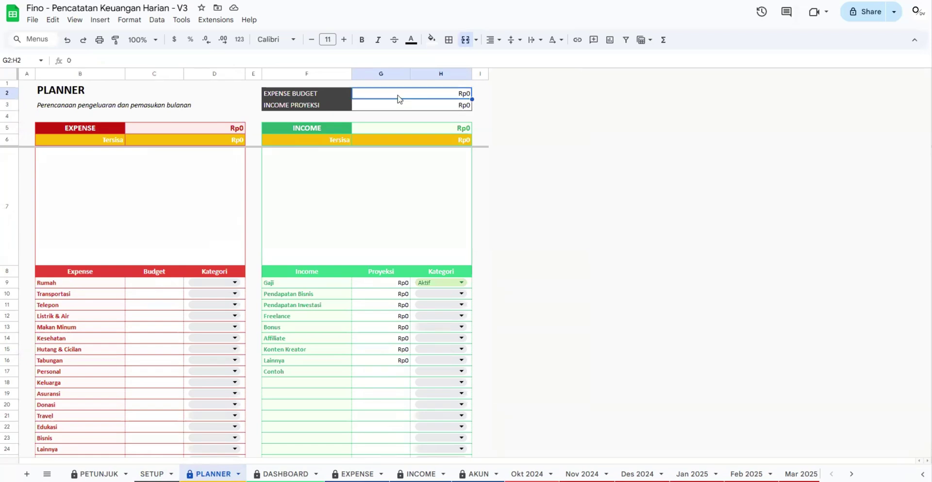
pyautogui.click(341, 90)
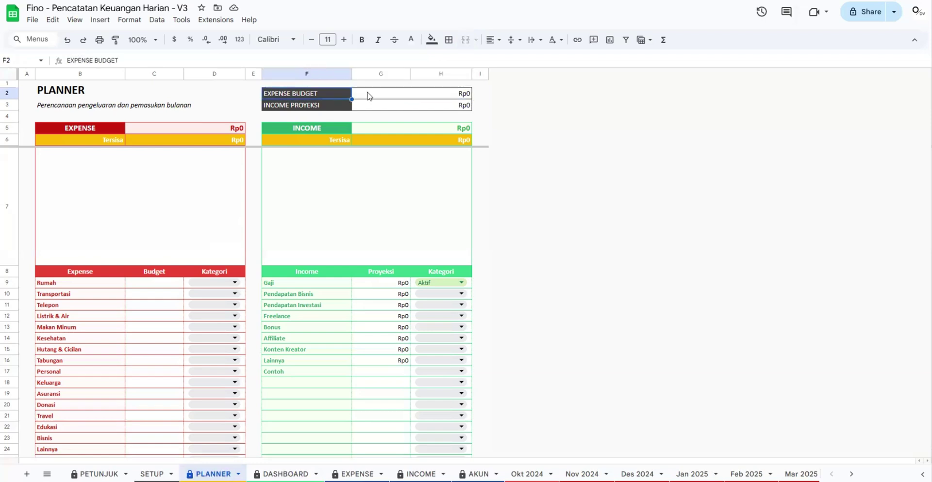
pyautogui.click(373, 95)
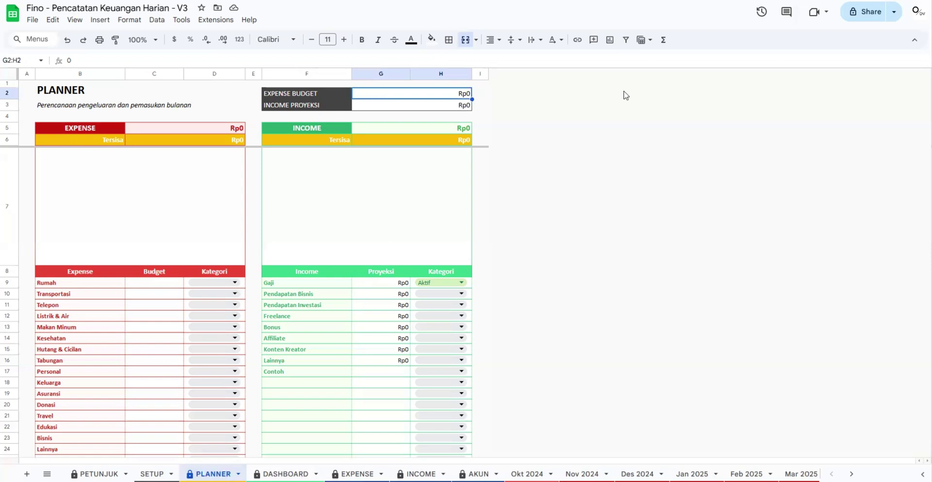
pyautogui.write('1')
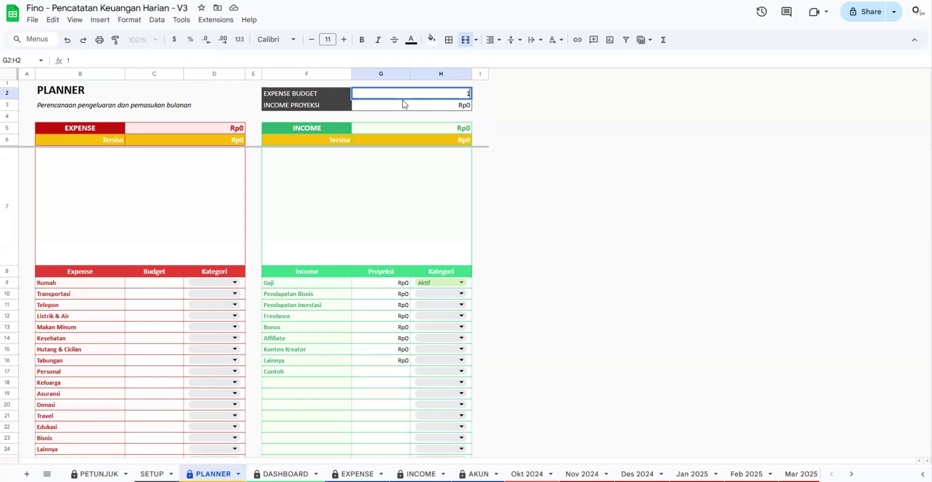
pyautogui.write('0000000')
pyautogui.press('Return')
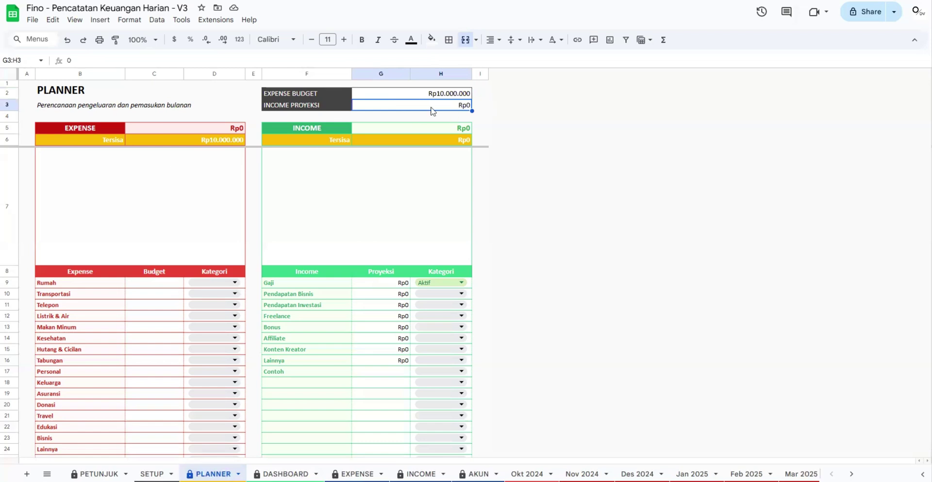
pyautogui.write('10000000')
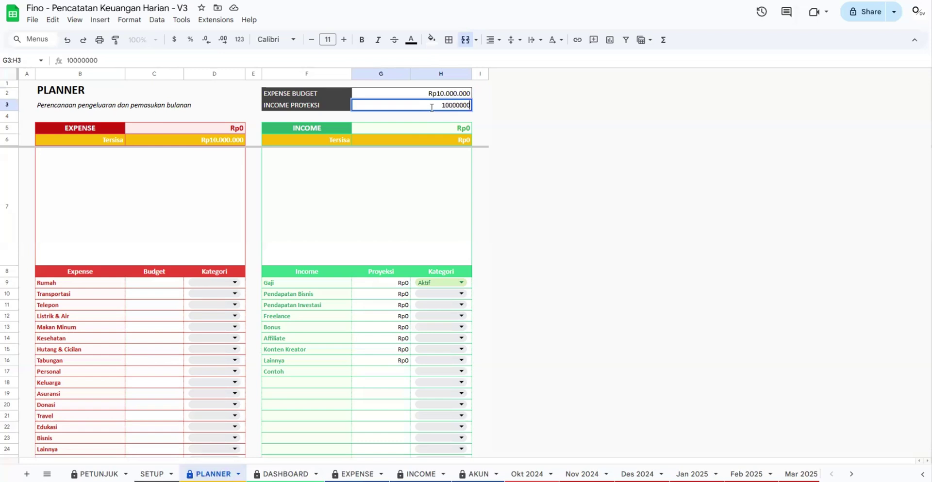
pyautogui.press('Return')
# Examine the planner's EXPENSE total, its Tersisa row and the Expense category list from Rumah to Contoh
pyautogui.click(433, 98)
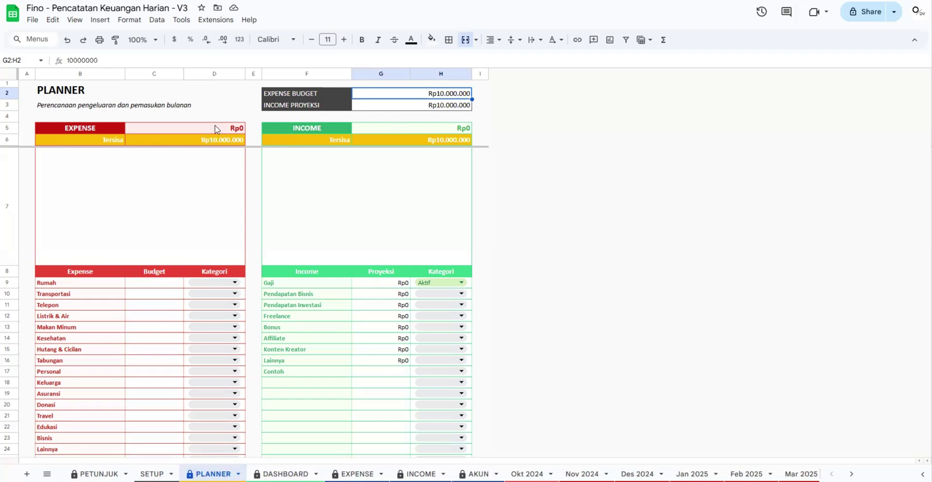
pyautogui.click(195, 140)
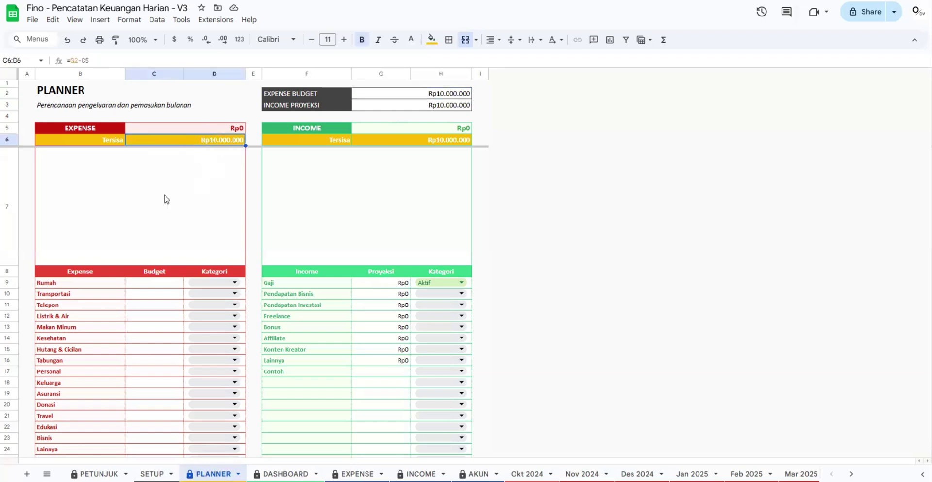
pyautogui.click(48, 127)
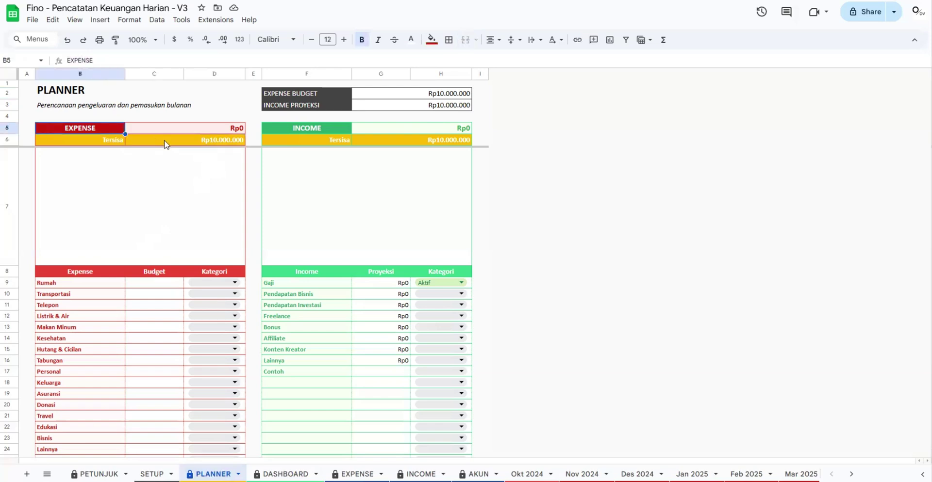
pyautogui.scroll(-1, 96, 252)
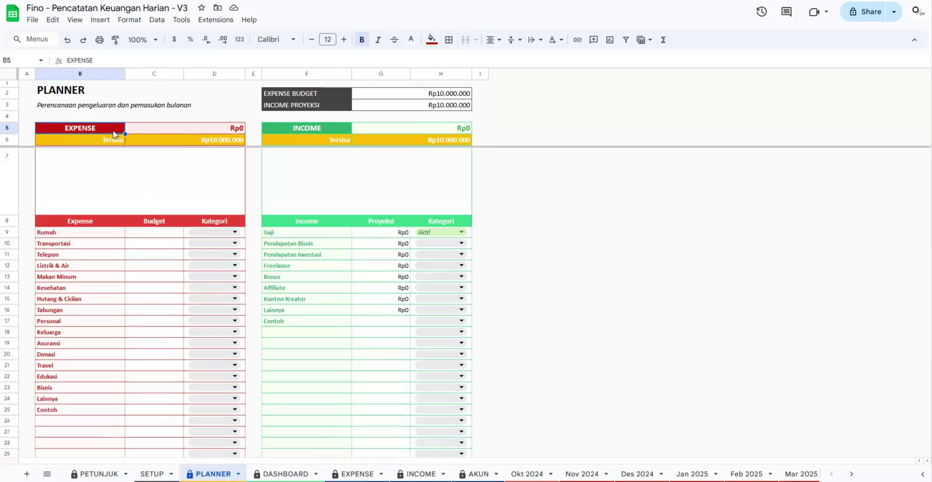
pyautogui.click(89, 238)
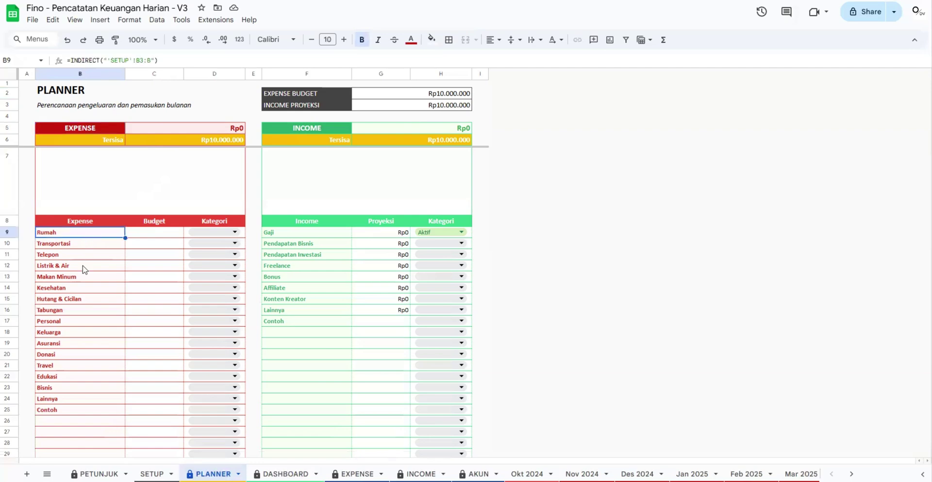
pyautogui.click(73, 410)
pyautogui.moveTo(82, 237); pyautogui.dragTo(73, 410)
pyautogui.click(146, 257)
pyautogui.moveTo(92, 237); pyautogui.dragTo(73, 410)
# Delete the Contoh expense category from the SETUP sheet and check the Expense list in the PLANNER sheet
pyautogui.click(152, 474)
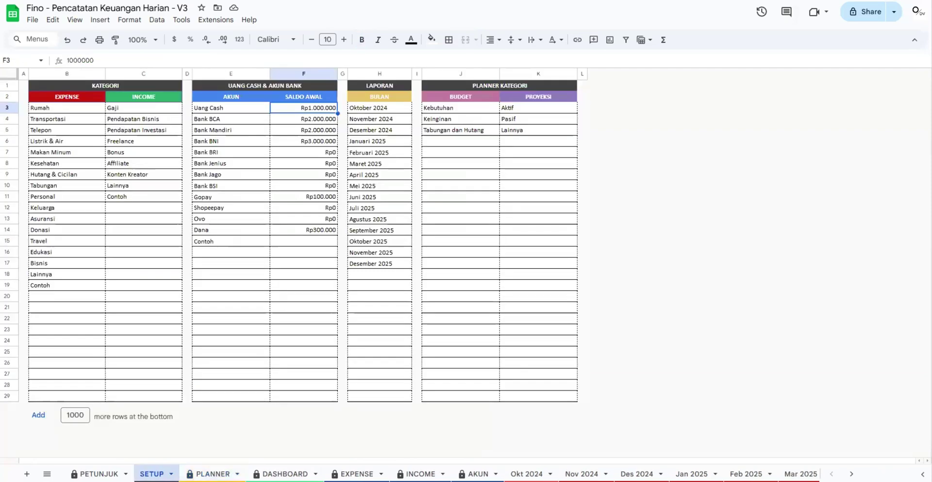
pyautogui.click(69, 286)
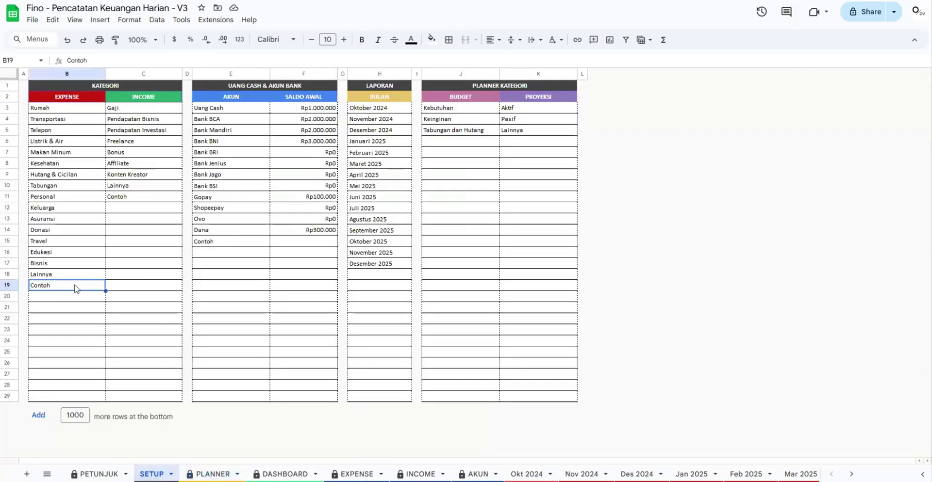
pyautogui.press('Delete')
pyautogui.click(213, 474)
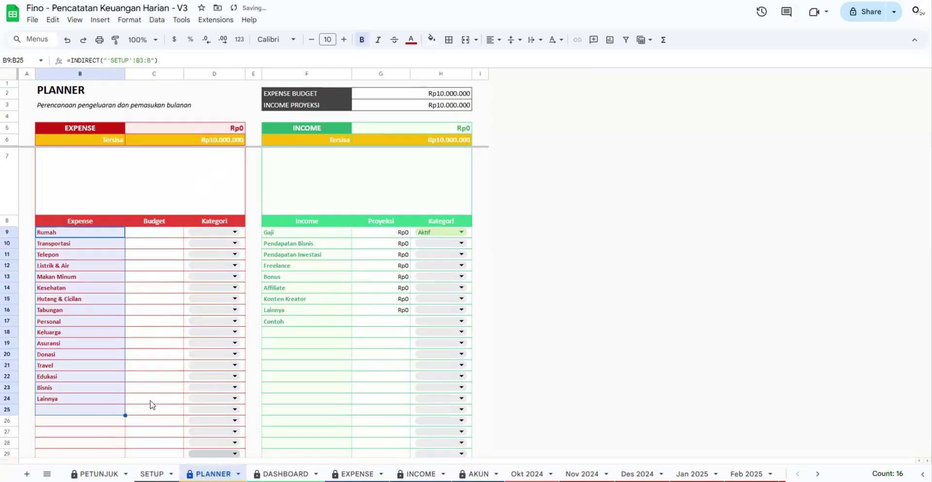
pyautogui.click(74, 410)
# Undo the deletion of the Contoh expense category in SETUP and recheck the Expense list in PLANNER
pyautogui.click(158, 474)
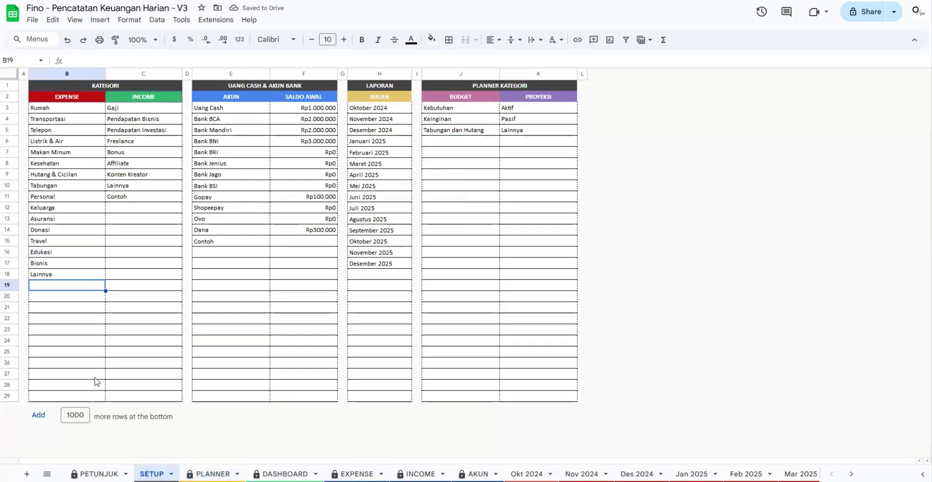
pyautogui.hotkey('ctrl', 'z')
pyautogui.click(213, 474)
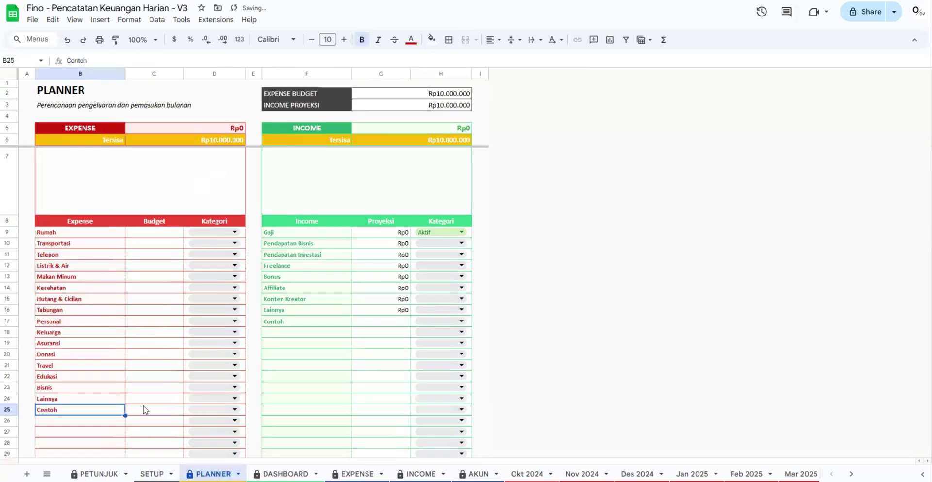
pyautogui.click(152, 475)
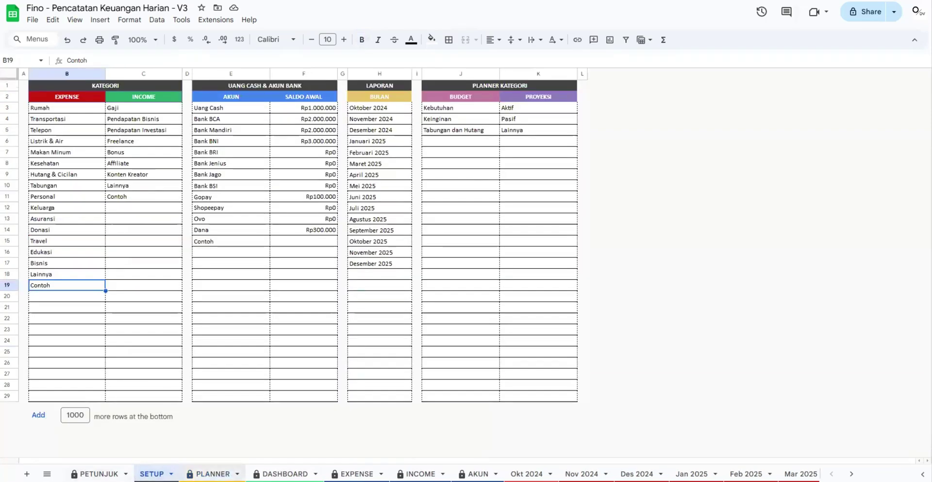
pyautogui.click(213, 475)
pyautogui.click(95, 423)
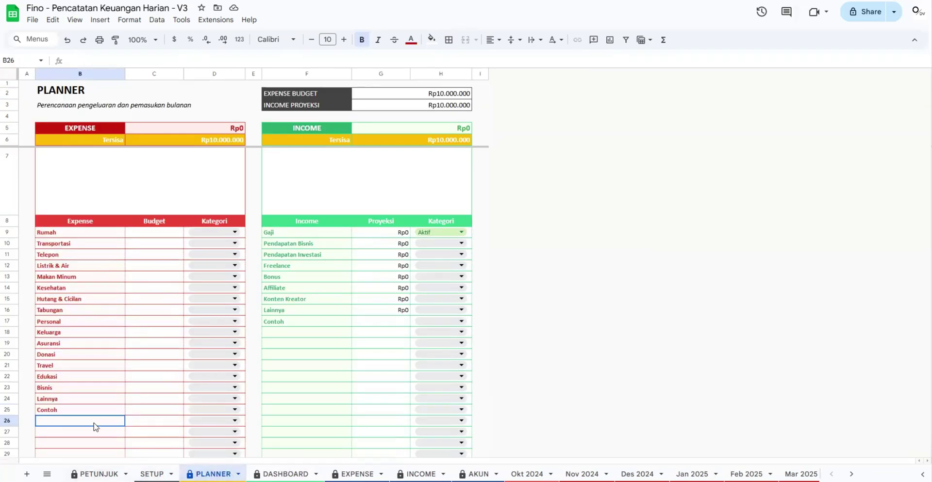
# Examine the Budget cells of the Rumah, Makan Minum and Personal expense categories
pyautogui.click(157, 233)
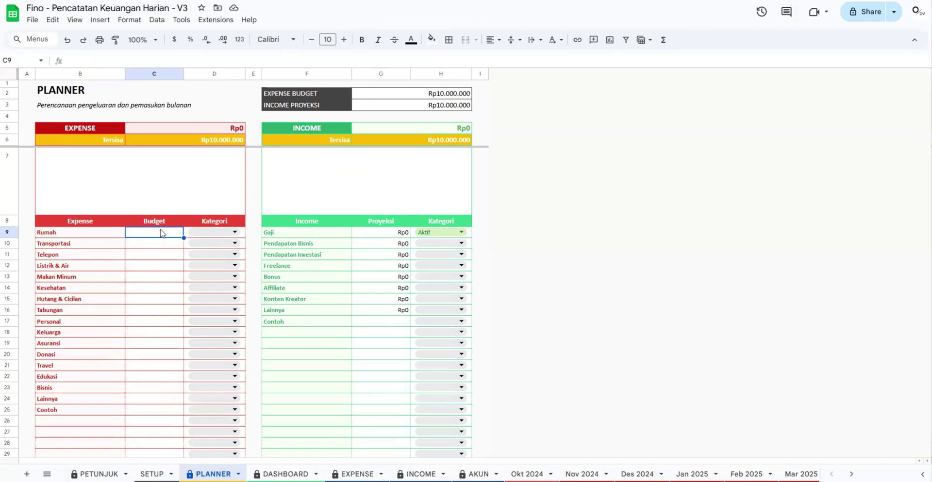
pyautogui.click(157, 279)
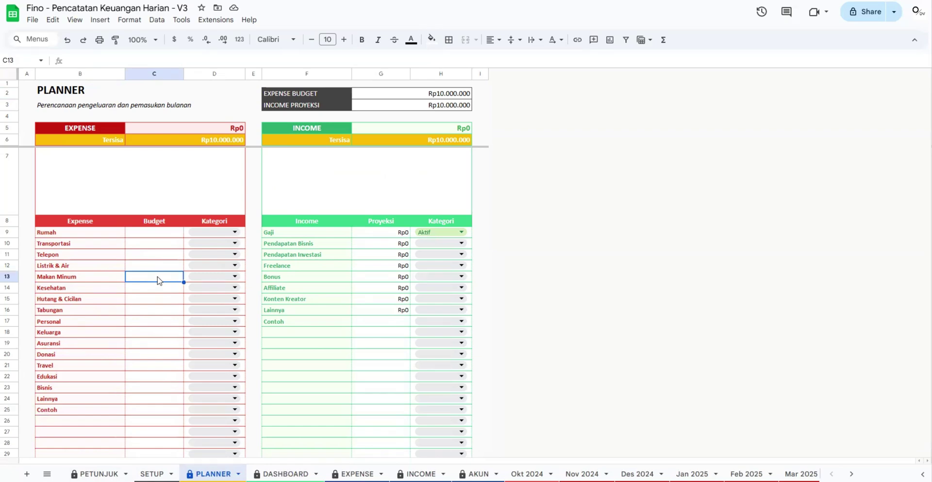
pyautogui.click(147, 321)
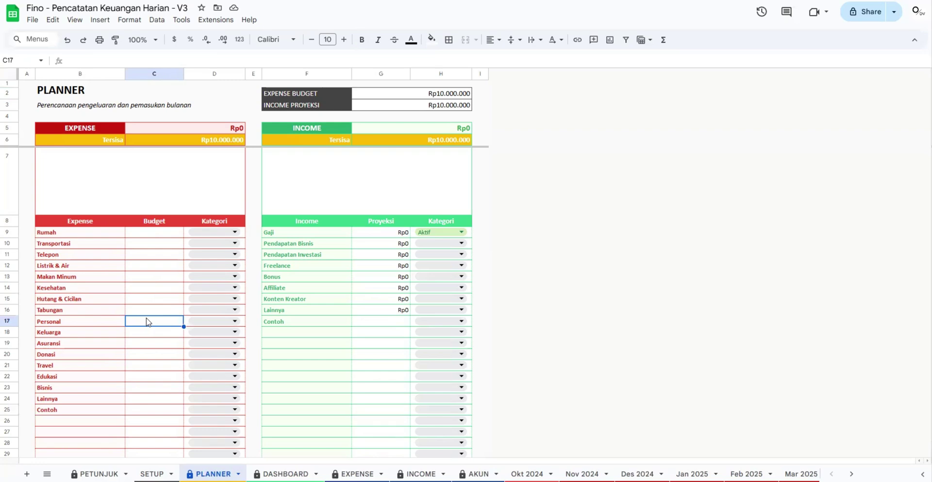
# Paste as values only the Rumah-to-Lainnya budgets in thousand rupiah: 1500, 800, 300, 500, 1000, 500, 300, 1000, 800, 100, 500, 400, 1000, 500, 500, 300
pyautogui.click(166, 334)
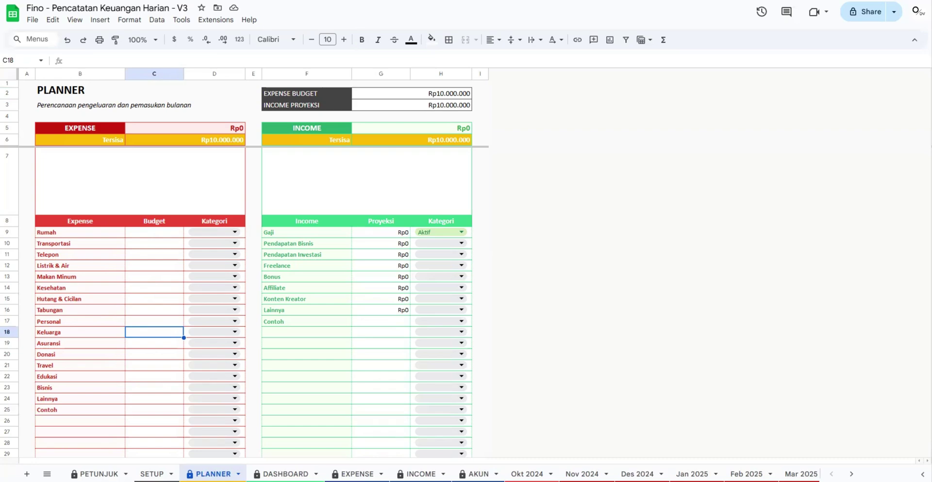
pyautogui.click(140, 232)
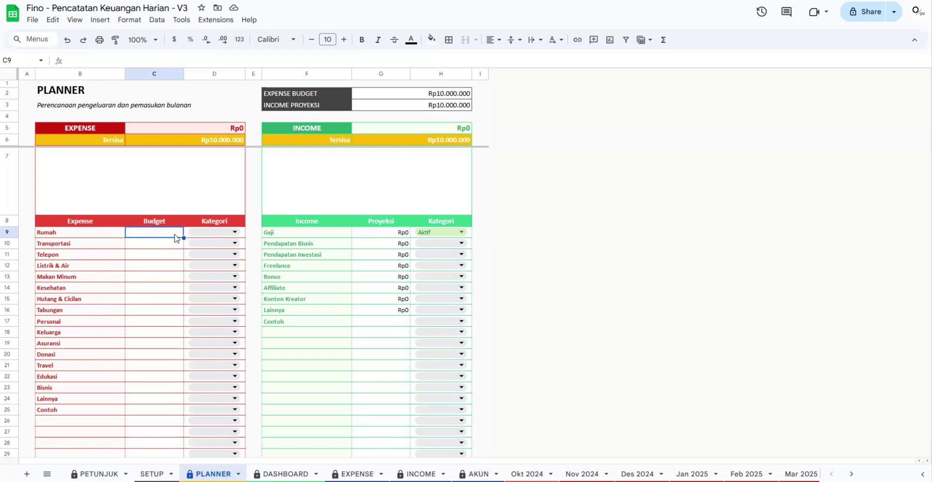
pyautogui.write('Rp1.500.000 Rp800.000 Rp300.000 Rp500.000 Rp1.000.000 Rp500.000 Rp300.000 Rp1.000.000 Rp800.000 Rp100.000 Rp500.000 Rp400.000 Rp1.000.000 Rp500.000 Rp500.000 Rp300.000')
pyautogui.click(197, 414)
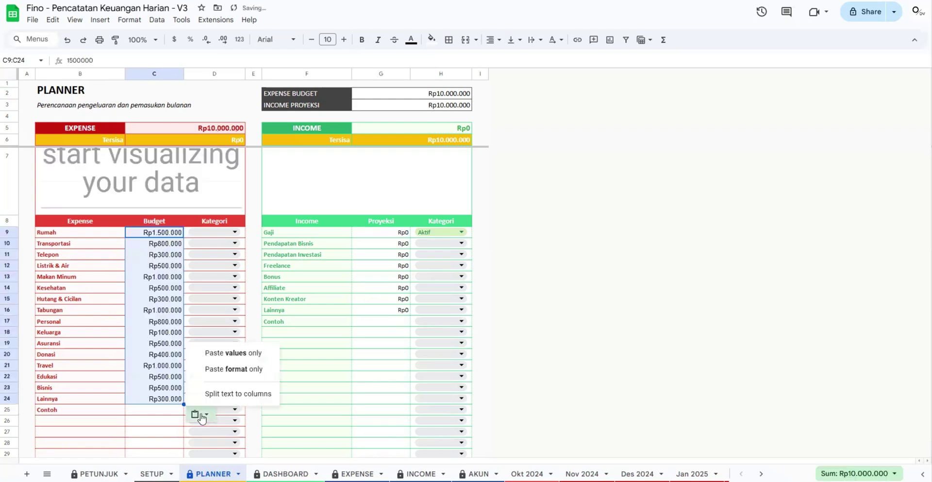
pyautogui.click(232, 354)
pyautogui.click(161, 248)
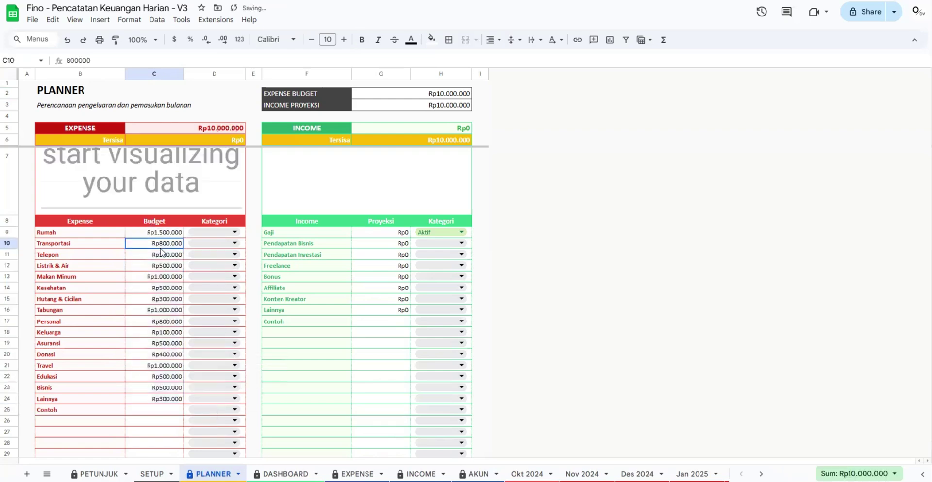
pyautogui.moveTo(162, 234); pyautogui.dragTo(167, 404)
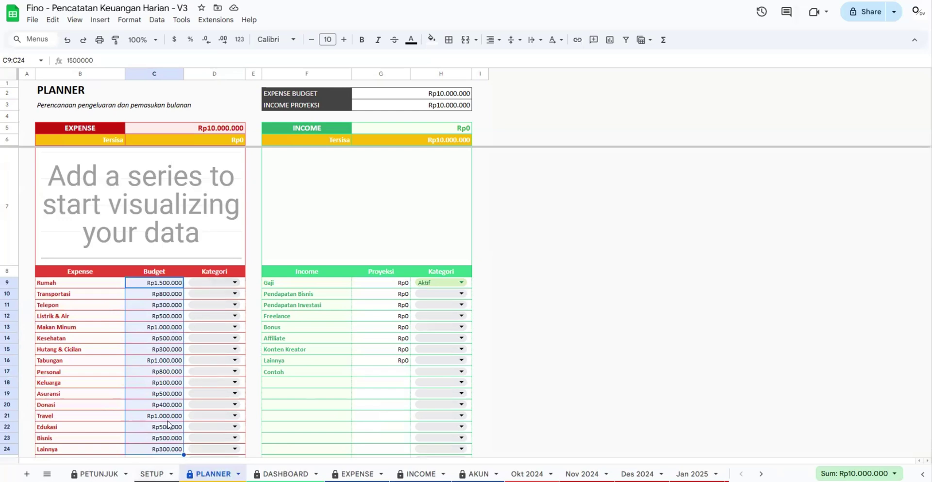
# Set the Kategori of Rumah, Transportasi and Telepon to Kebutuhan and open the category choices for Listrik & Air
pyautogui.click(228, 283)
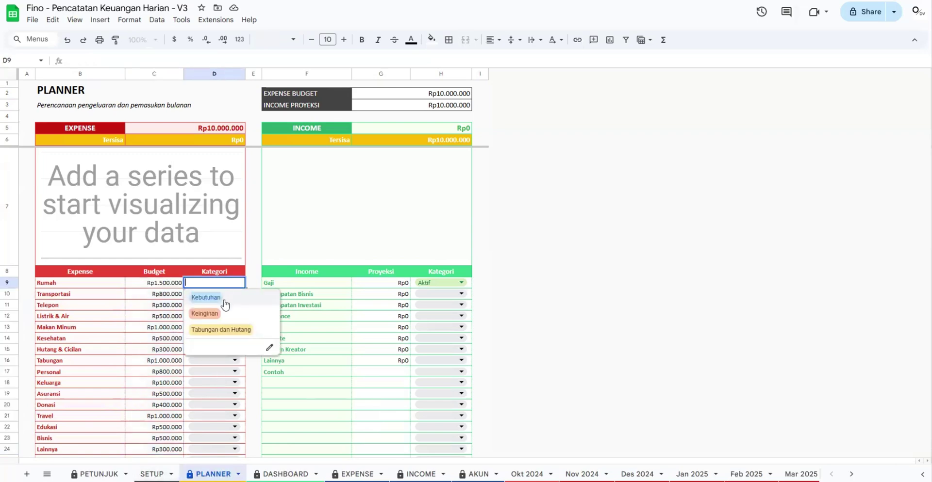
pyautogui.click(223, 297)
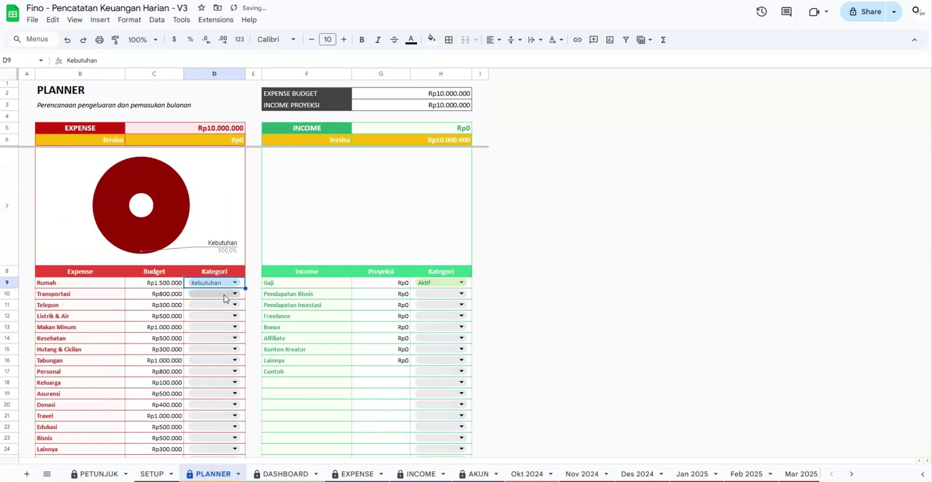
pyautogui.click(223, 295)
pyautogui.click(239, 314)
pyautogui.click(226, 304)
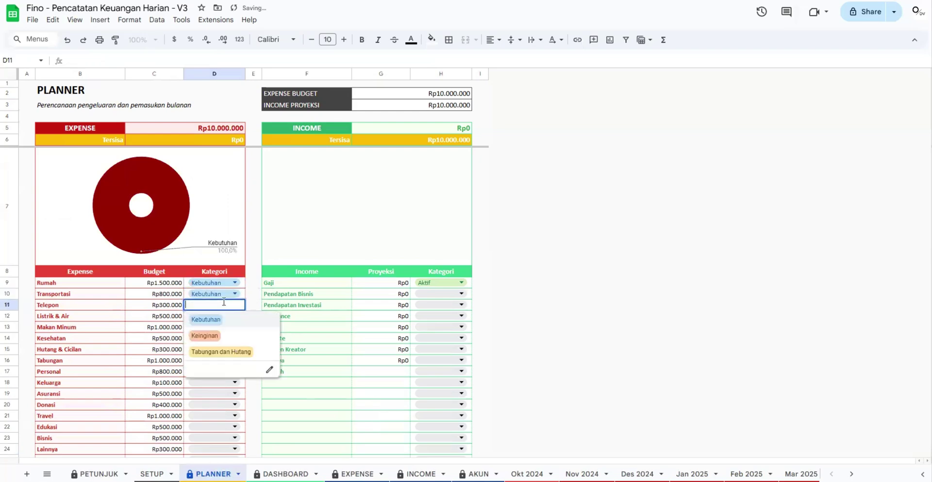
pyautogui.click(228, 321)
pyautogui.click(224, 316)
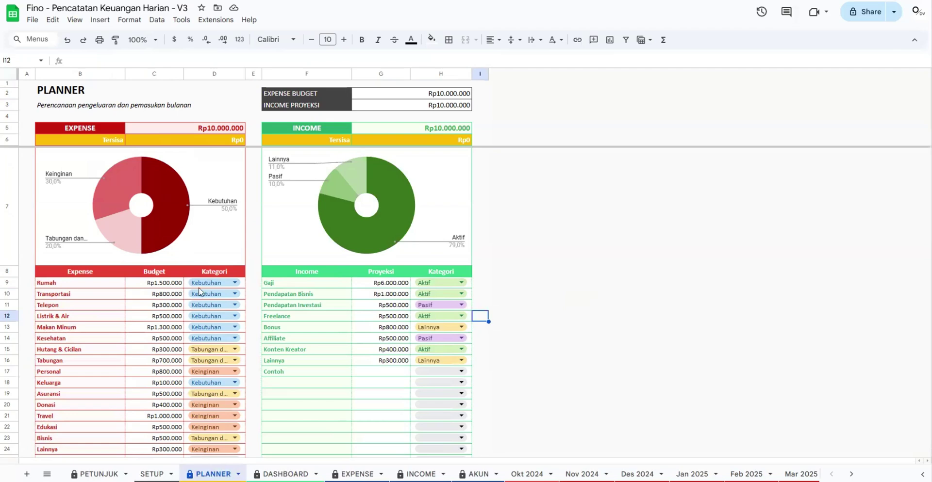
# Examine the category choices of the Rumah expense and the budgets of Rumah and Transportasi
pyautogui.click(215, 283)
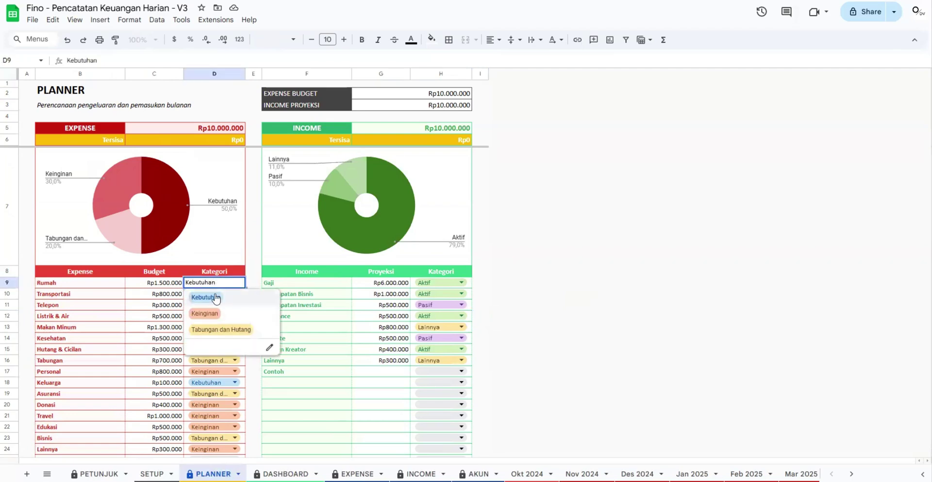
pyautogui.click(172, 285)
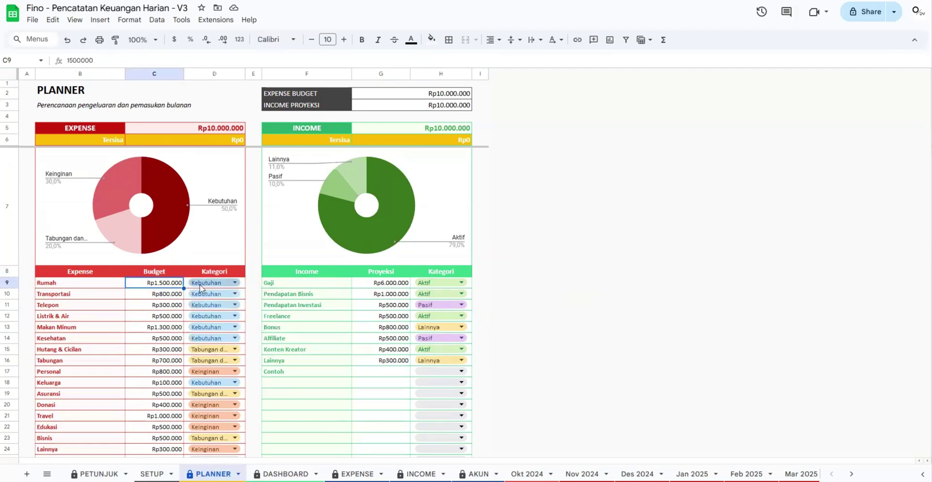
pyautogui.click(160, 296)
pyautogui.click(162, 283)
# Examine the BUDGET categories Kebutuhan, Keinginan and Tabungan dan Hutang under PLANNER KATEGORI in the SETUP sheet
pyautogui.click(152, 474)
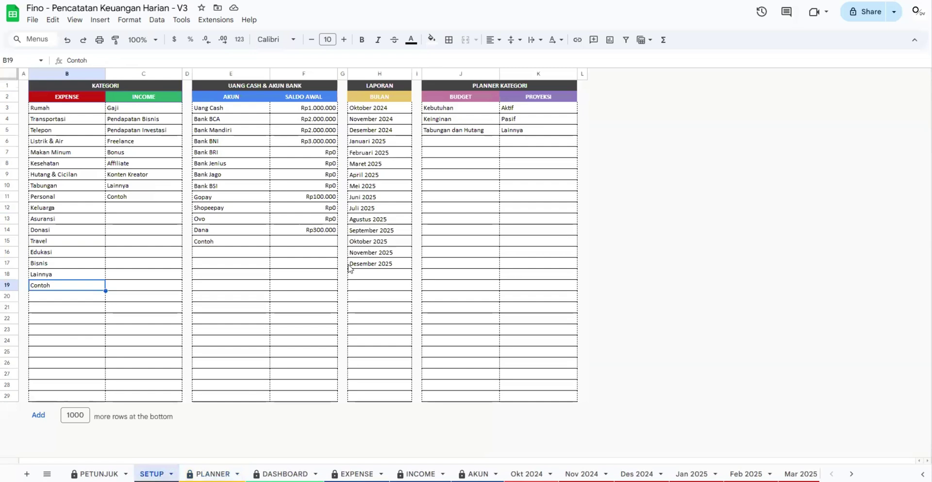
pyautogui.click(462, 109)
pyautogui.moveTo(461, 113); pyautogui.dragTo(462, 143)
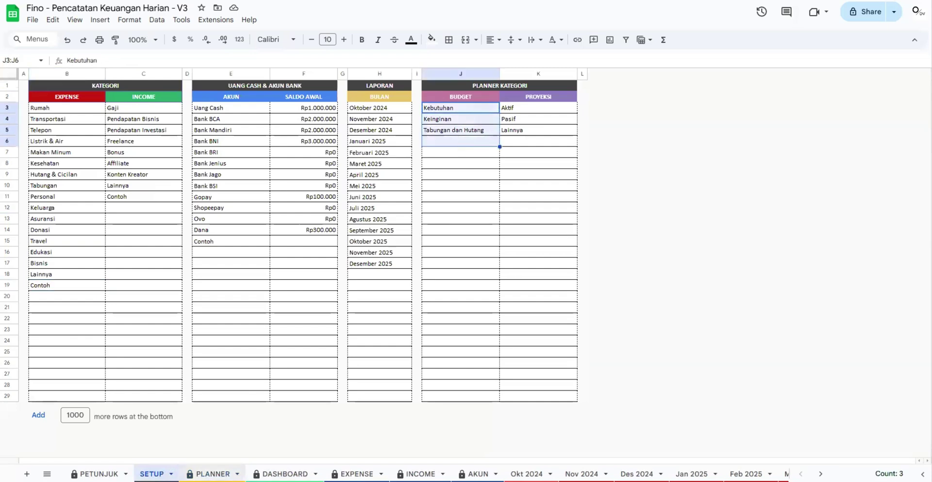
pyautogui.click(466, 153)
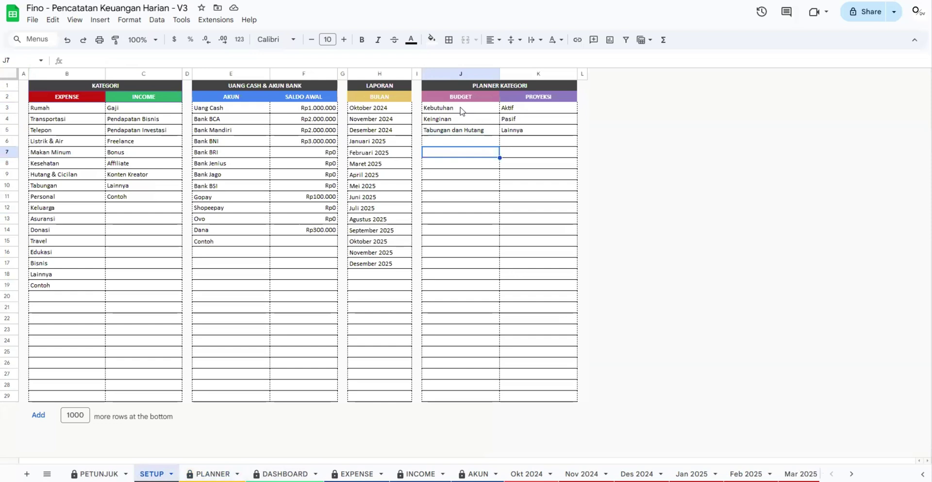
pyautogui.click(461, 111)
pyautogui.click(462, 122)
pyautogui.click(464, 134)
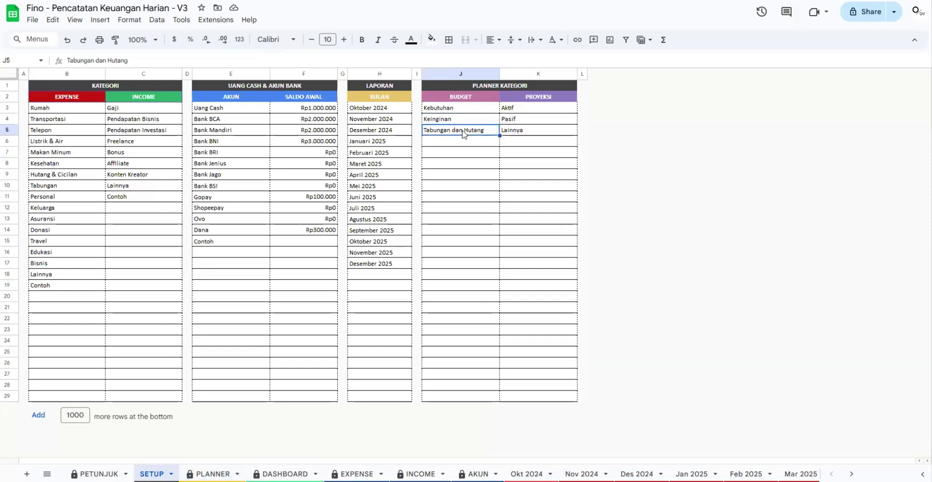
pyautogui.click(460, 111)
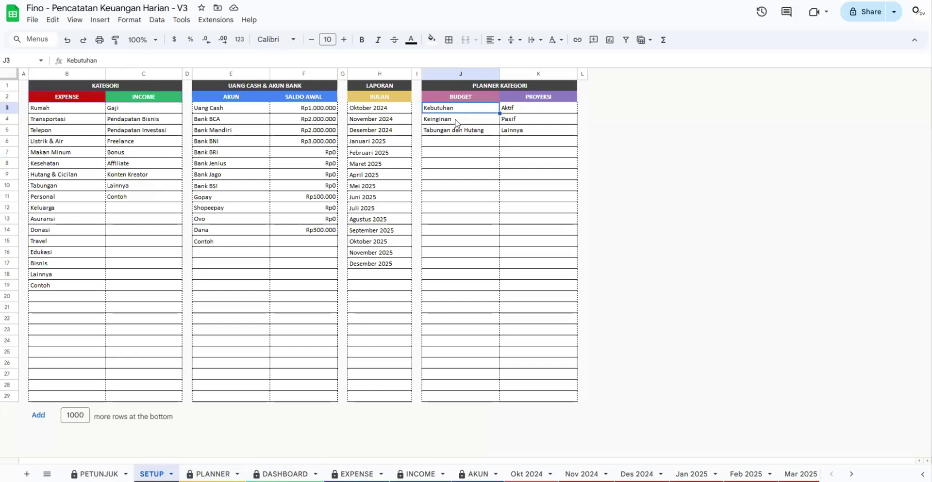
pyautogui.click(459, 121)
pyautogui.click(456, 132)
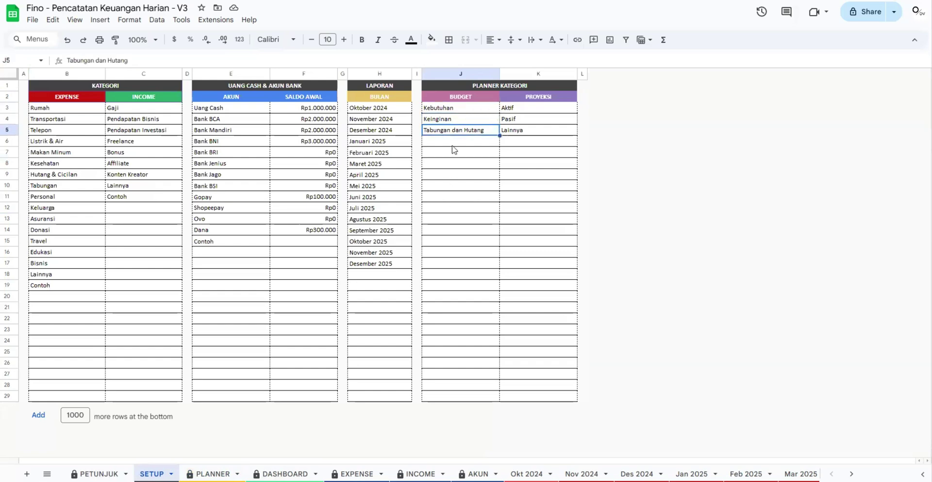
# Examine the Transportasi, Kesehatan, Donasi and Travel budgets, the expense category chart and the expense Tersisa amount in the PLANNER sheet
pyautogui.click(211, 474)
pyautogui.click(165, 294)
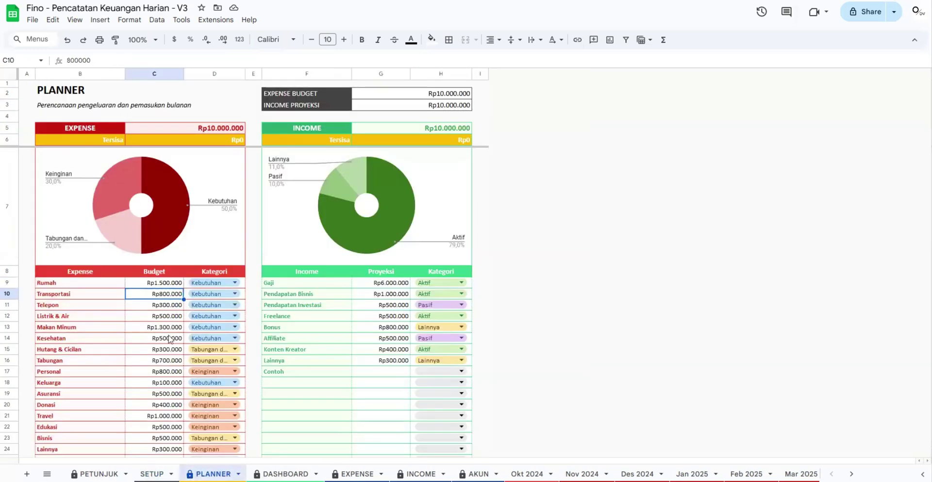
pyautogui.click(170, 338)
pyautogui.click(168, 406)
pyautogui.click(168, 416)
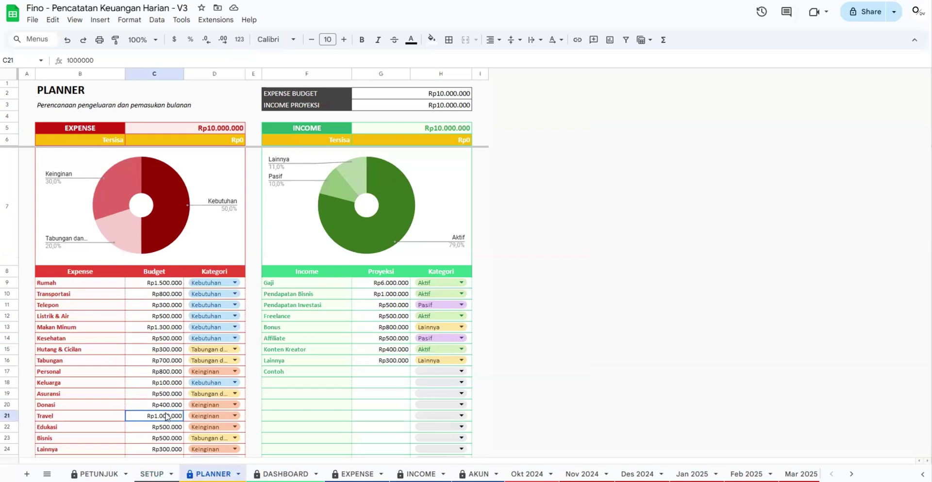
pyautogui.click(209, 185)
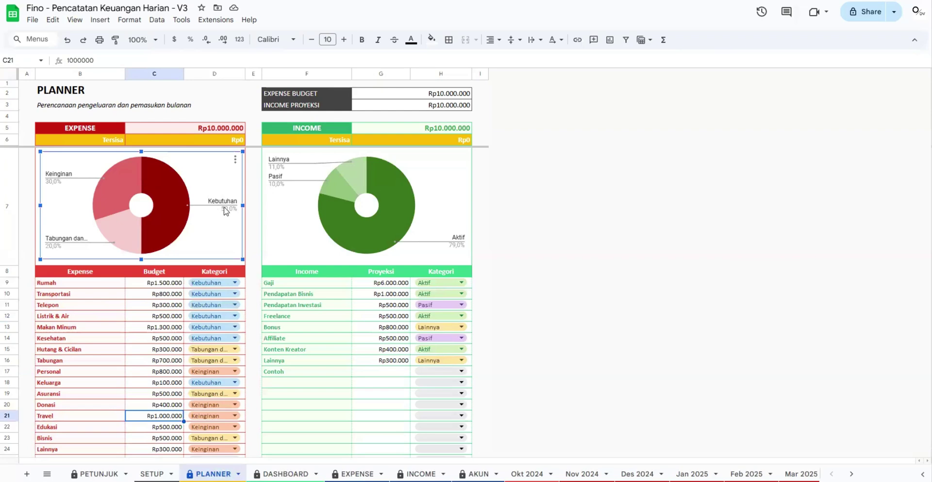
pyautogui.click(217, 142)
# Clear the Lainnya expense's budget and compare the expense Tersisa amount with the EXPENSE BUDGET
pyautogui.scroll(-1, 216, 141)
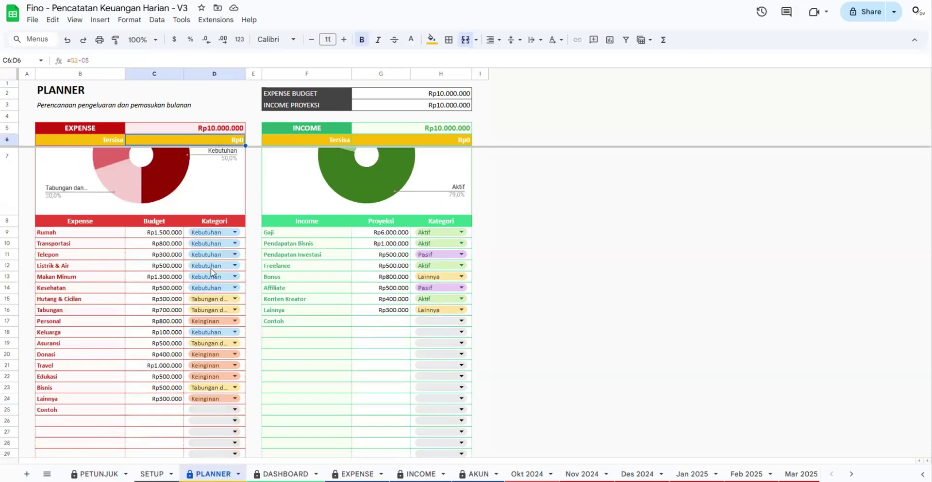
pyautogui.click(159, 399)
pyautogui.doubleClick(114, 61)
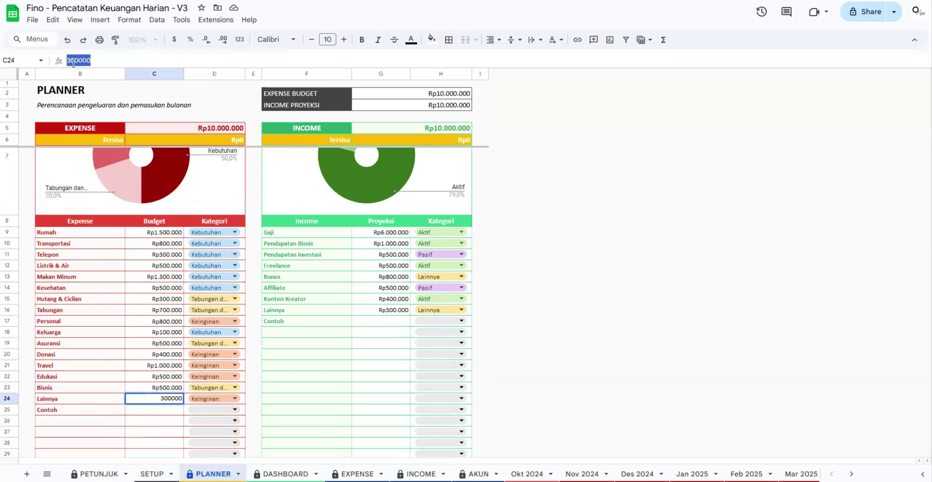
pyautogui.press('BackSpace')
pyautogui.press('Return')
pyautogui.scroll(1, 186, 207)
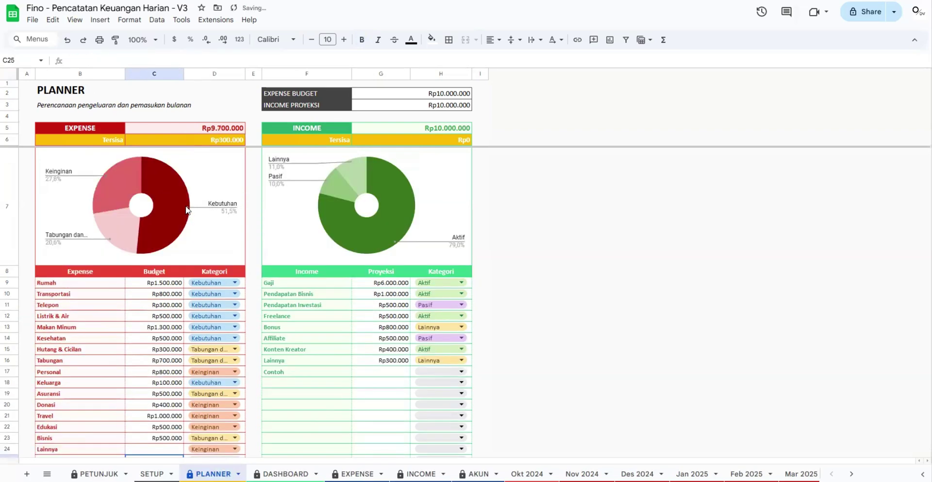
pyautogui.click(221, 144)
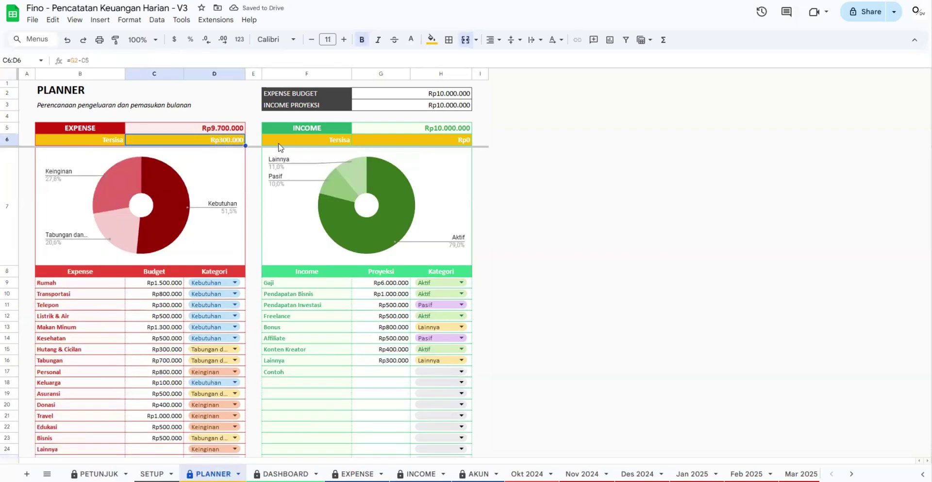
pyautogui.click(420, 97)
pyautogui.click(197, 143)
# Set the Lainnya expense's budget to 300000 and recheck the expense Tersisa amount
pyautogui.scroll(-2, 212, 204)
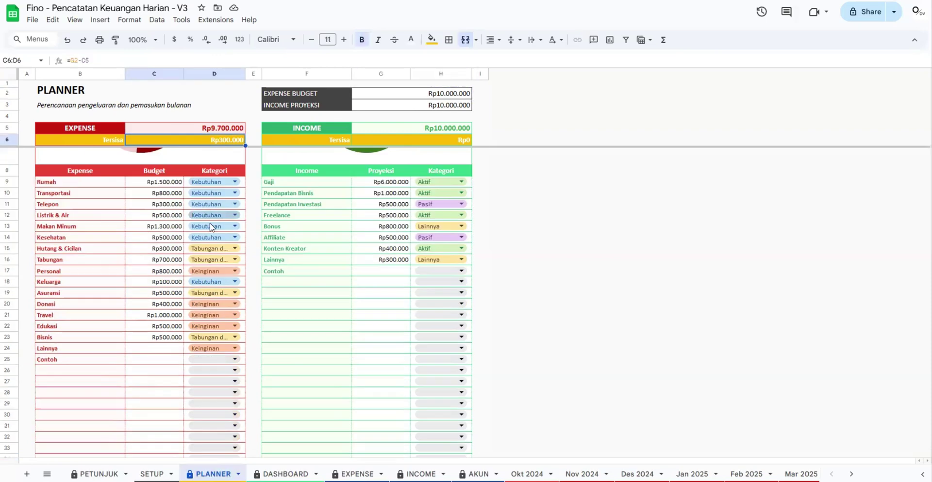
pyautogui.click(166, 349)
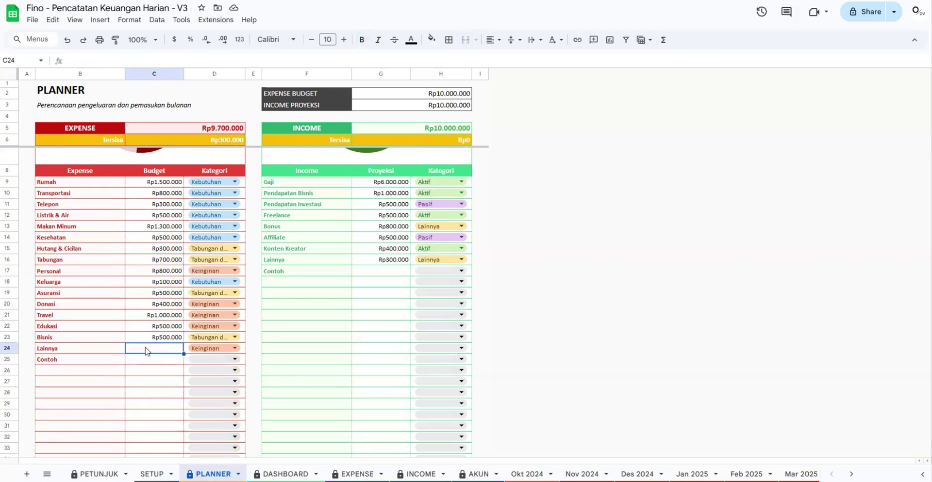
pyautogui.scroll(2, 146, 355)
pyautogui.scroll(-1, 150, 364)
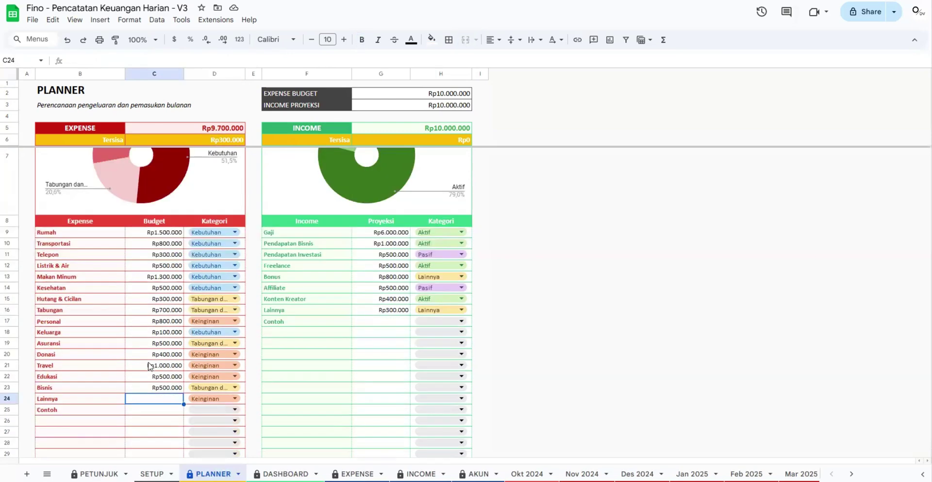
pyautogui.write('300000')
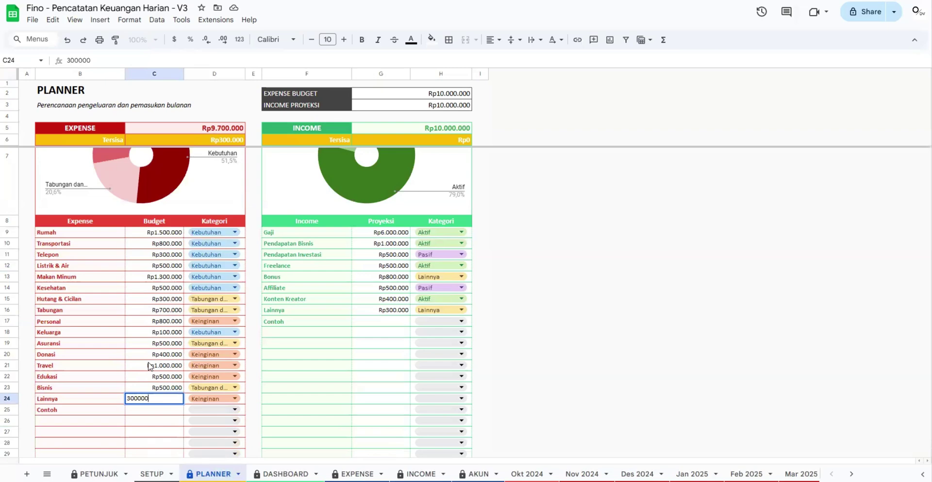
pyautogui.press('Return')
pyautogui.scroll(1, 150, 368)
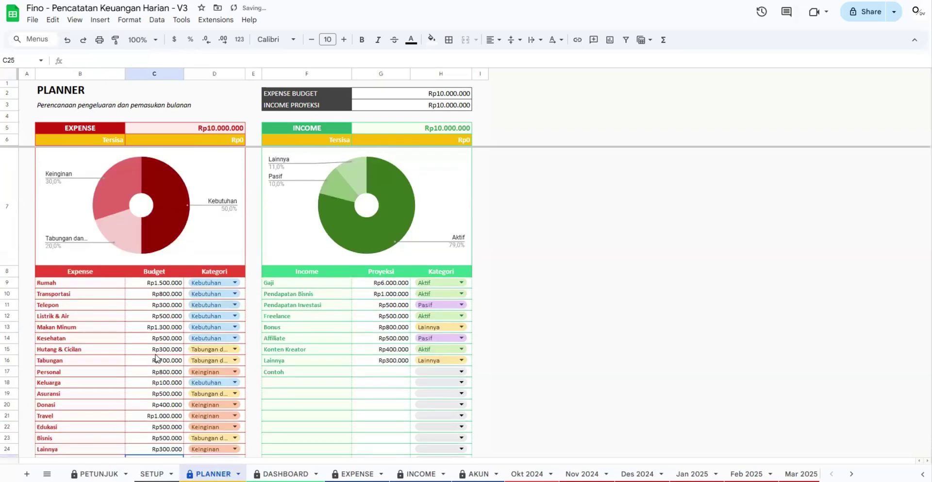
pyautogui.click(209, 137)
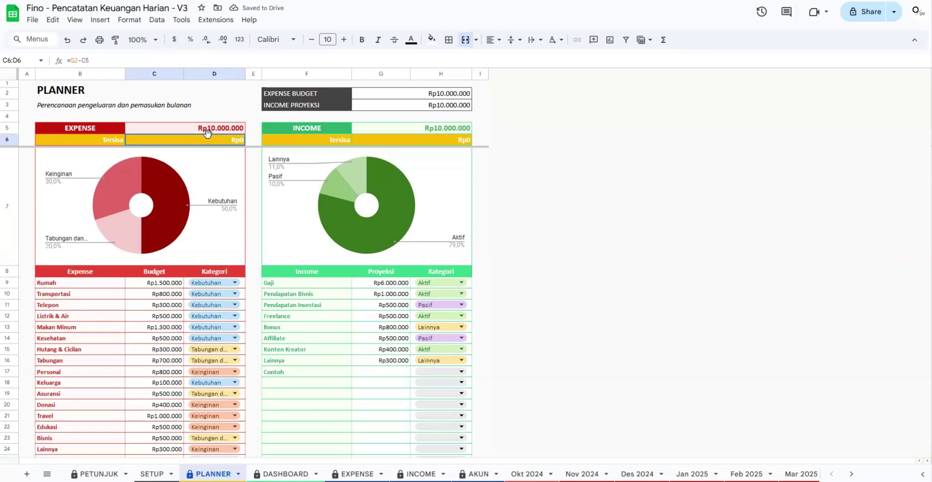
# Examine the Income list and the Proyeksi amounts of Gaji, Freelance and Contoh
pyautogui.click(386, 286)
pyautogui.click(330, 291)
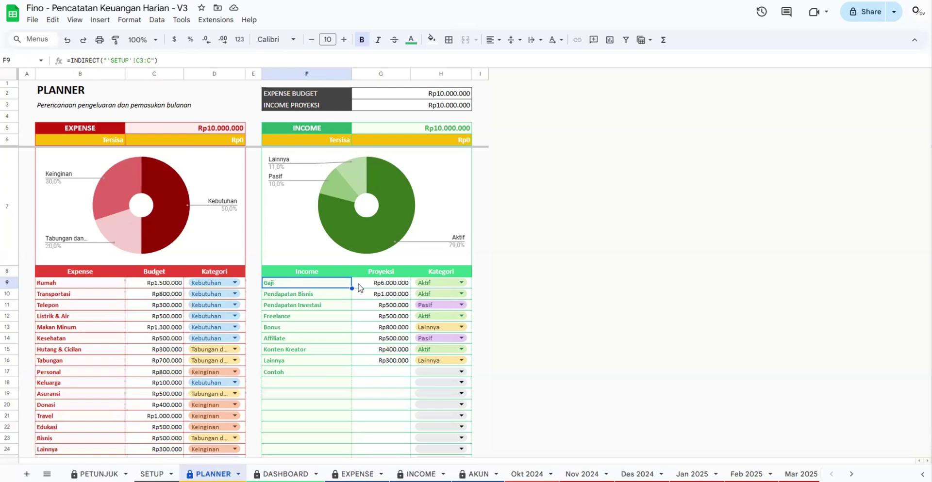
pyautogui.click(373, 287)
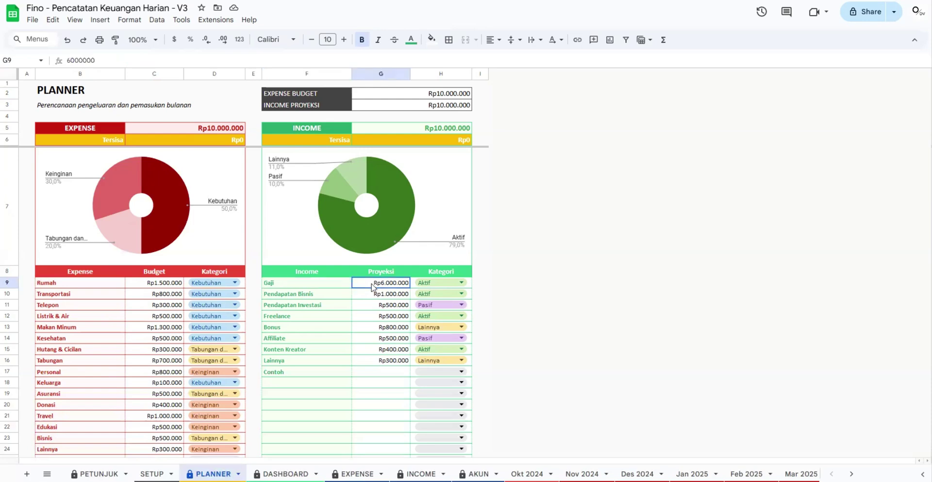
pyautogui.click(385, 372)
pyautogui.click(395, 284)
pyautogui.click(402, 319)
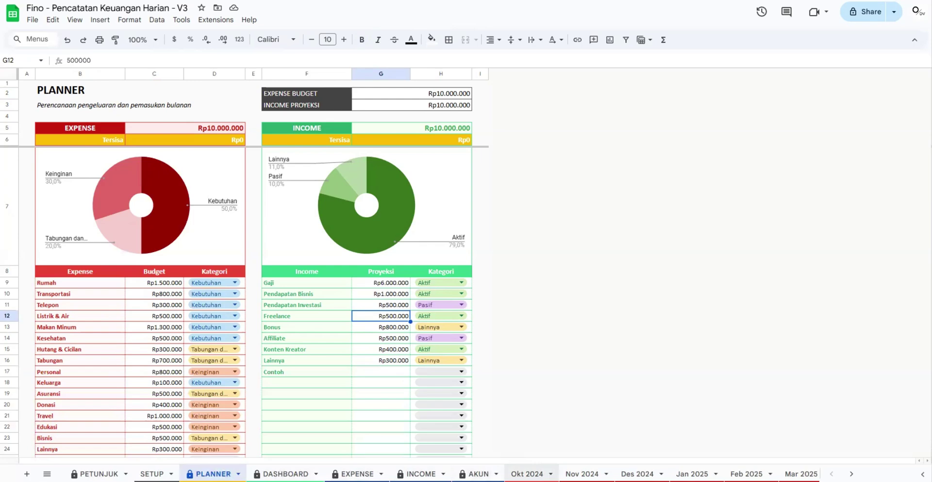
# Open the Okt 2024 monthly sheet and view the list of monthly sheets through Des 2025
pyautogui.click(527, 474)
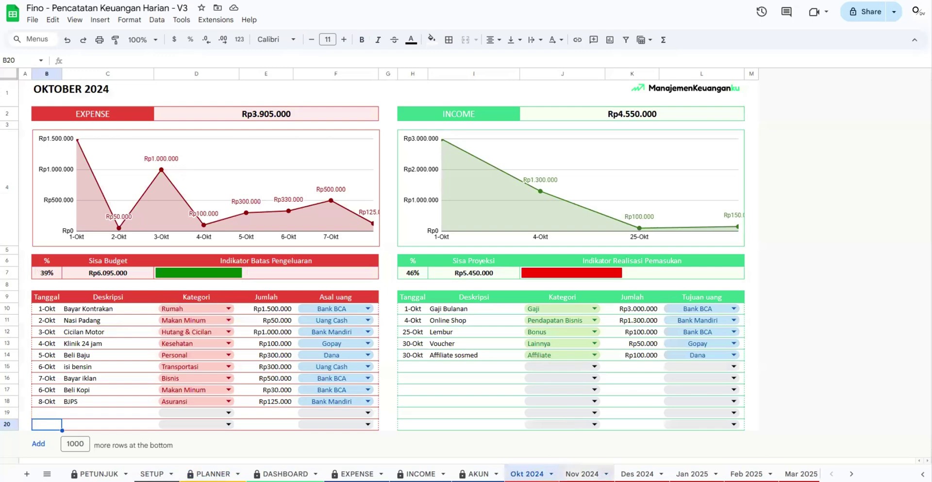
pyautogui.click(851, 474)
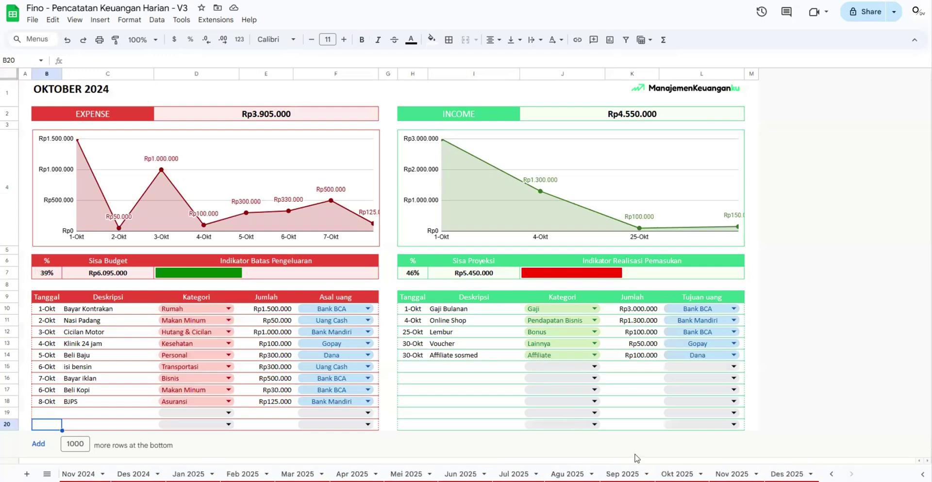
# Browse the Nov 2024, Des 2024, Jan 2025 and Des 2025 monthly sheets and return to Okt 2024
pyautogui.click(830, 474)
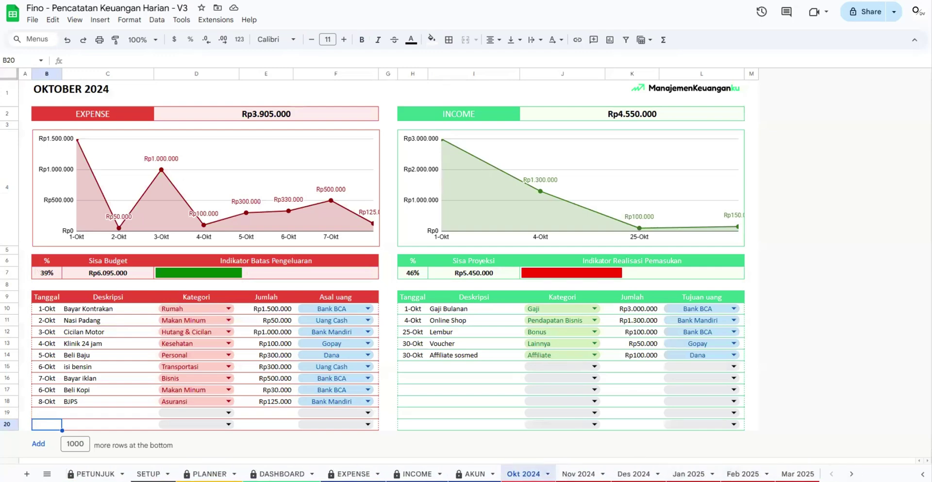
pyautogui.click(578, 474)
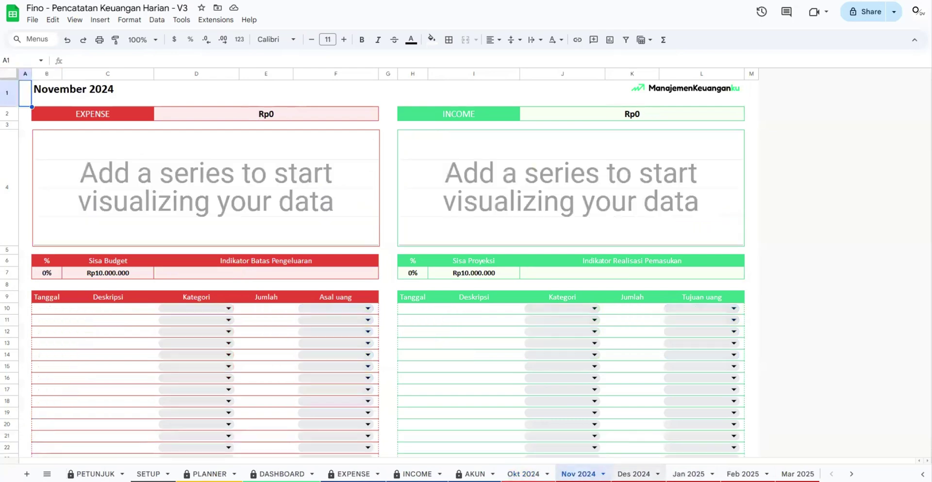
pyautogui.click(634, 474)
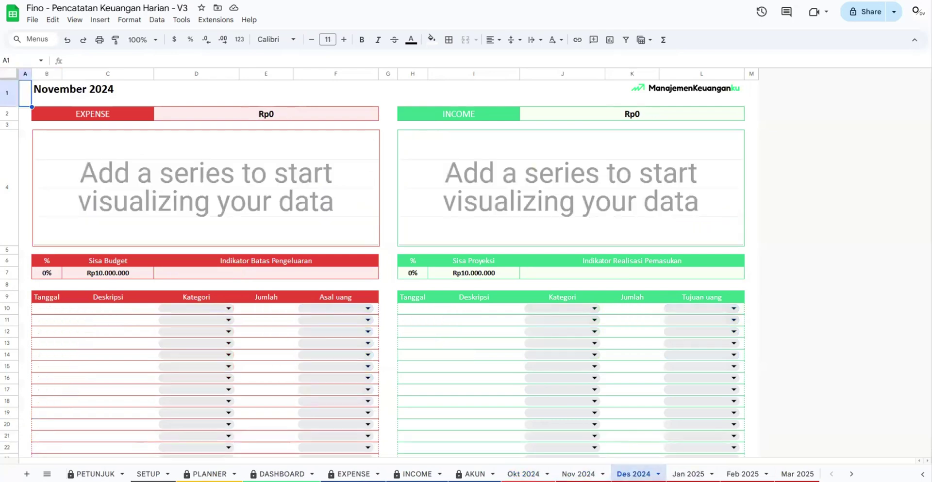
pyautogui.click(688, 474)
pyautogui.click(851, 474)
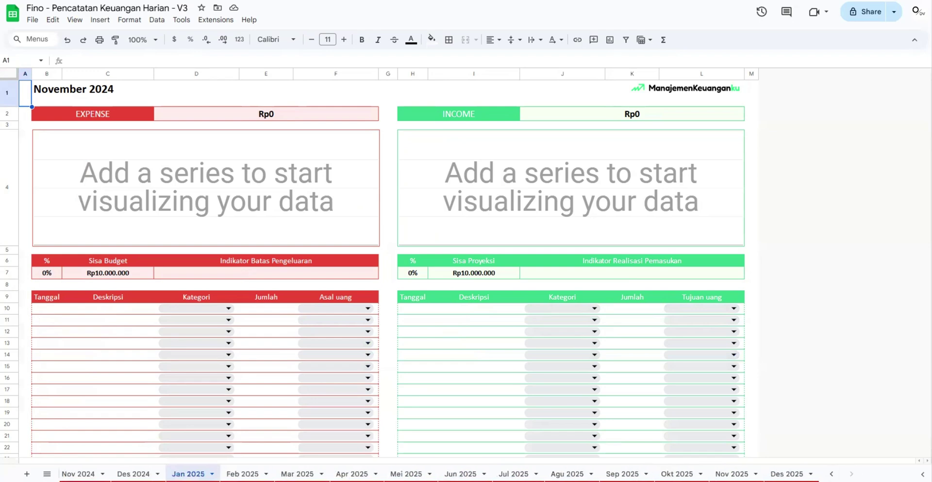
pyautogui.click(787, 474)
pyautogui.click(831, 474)
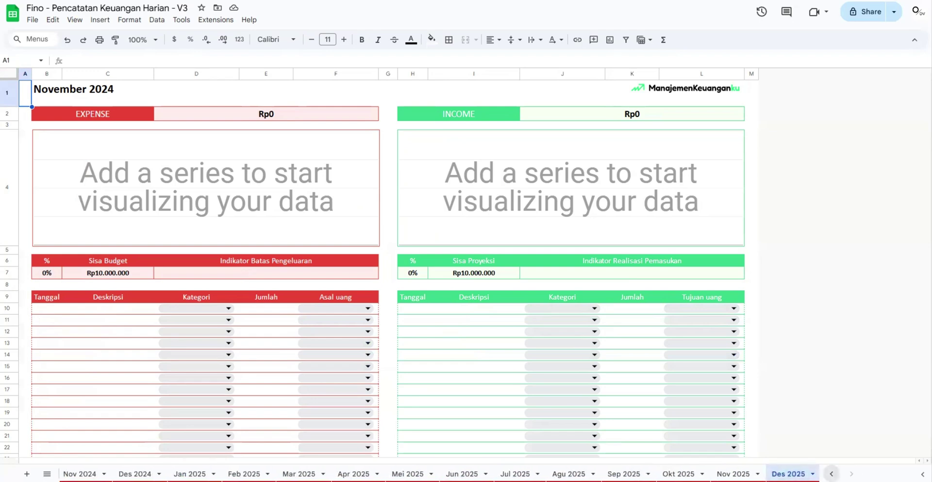
pyautogui.click(524, 474)
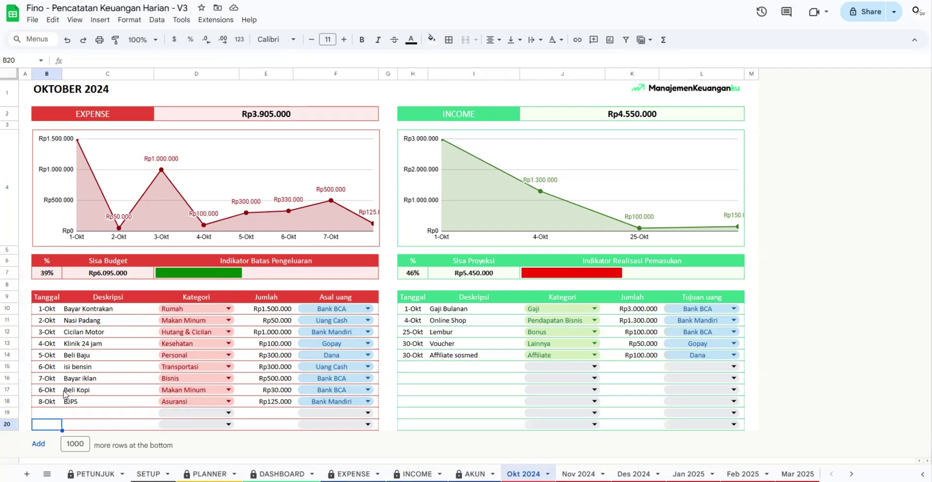
# Pick 31 October 2024 from the calendar as the first empty expense row's date, and clear it again
pyautogui.click(47, 402)
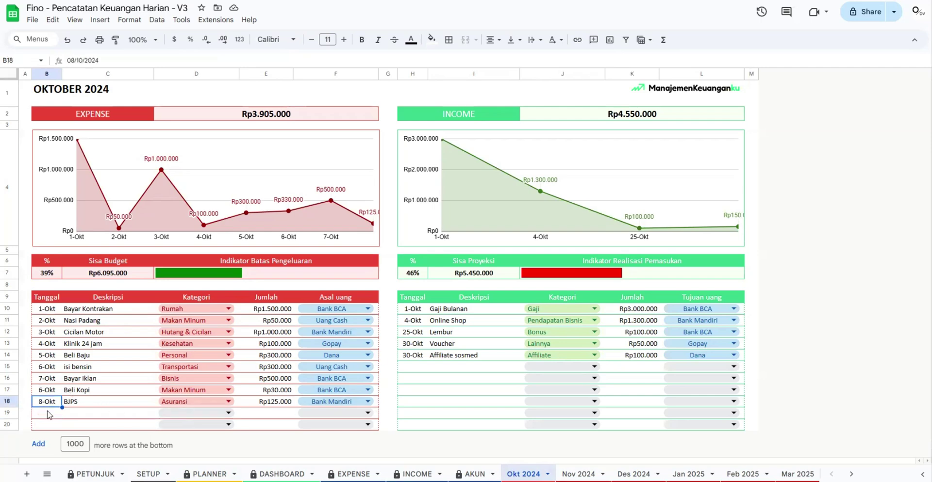
pyautogui.click(48, 413)
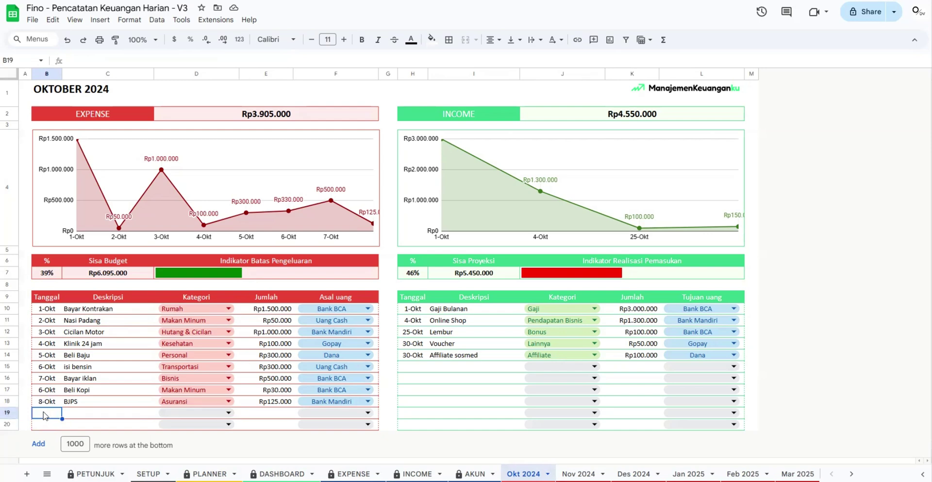
pyautogui.doubleClick(44, 413)
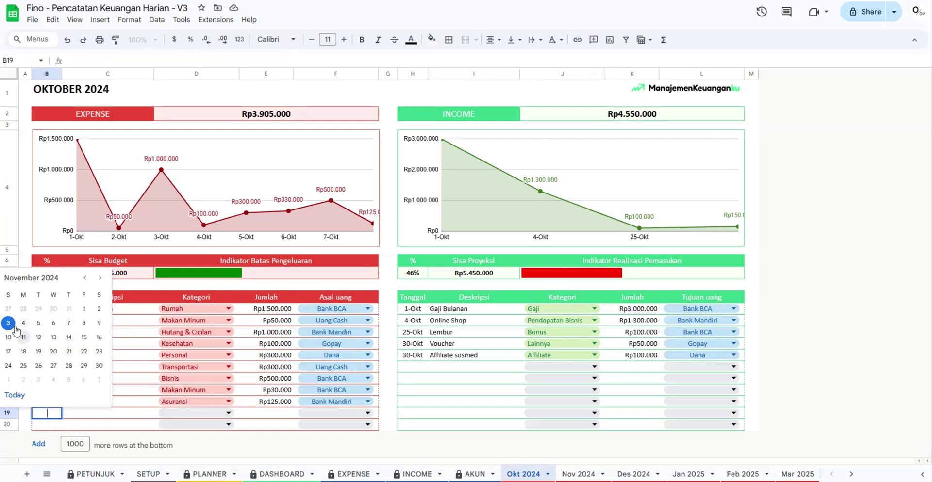
pyautogui.click(85, 278)
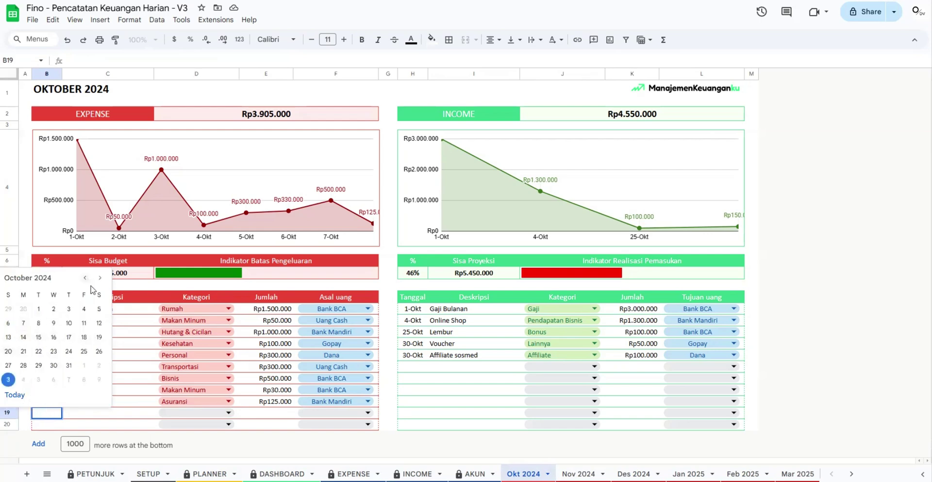
pyautogui.click(68, 366)
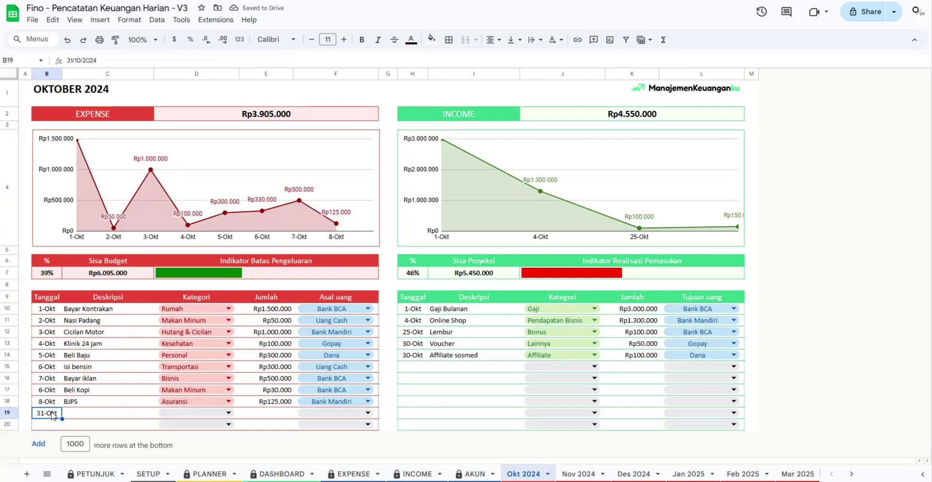
pyautogui.press('Delete')
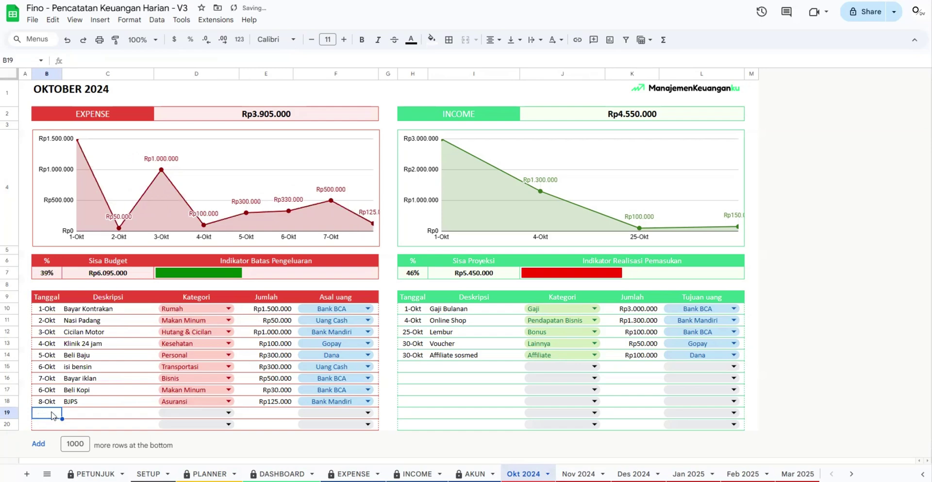
# Enter 31/10/2024 as the Tanggal of the first empty expense row, below BJPS
pyautogui.write('31')
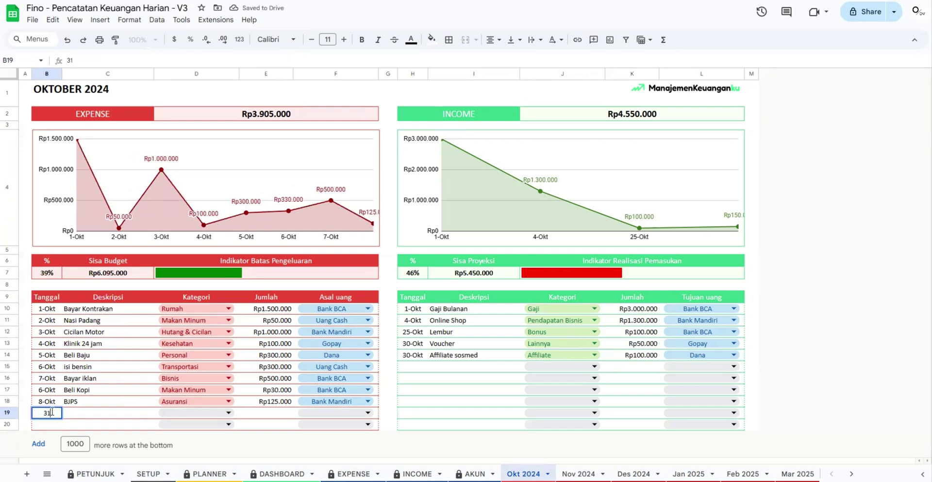
pyautogui.write('/10/2024')
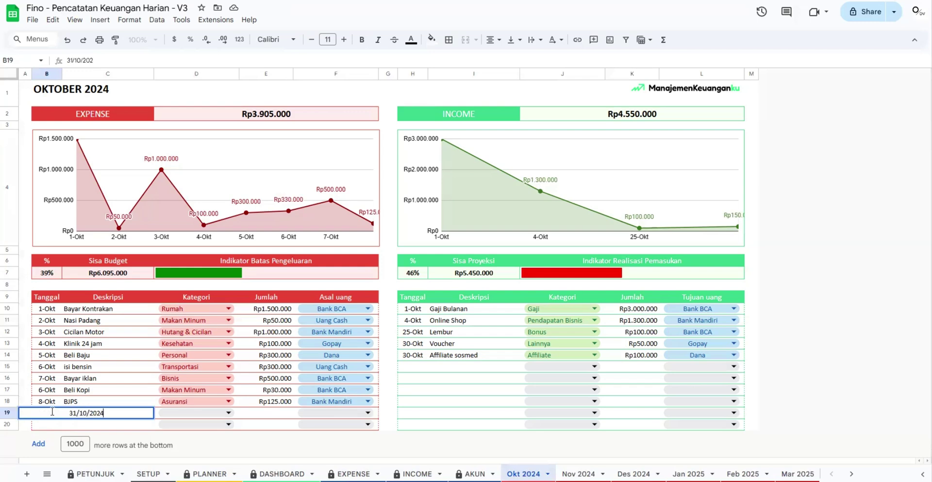
pyautogui.press('Return')
pyautogui.click(53, 416)
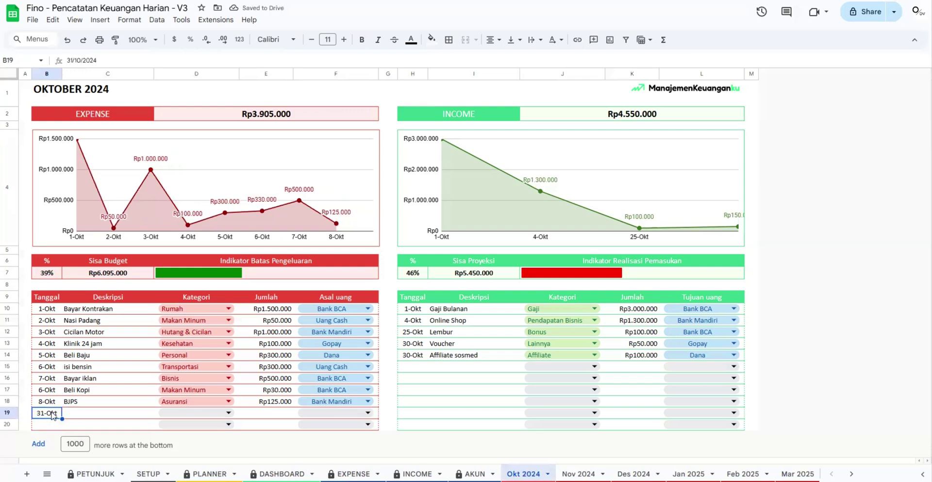
# Describe the 31-Okt expense as Makan siang and set its Kategori to Makan Minum
pyautogui.click(72, 416)
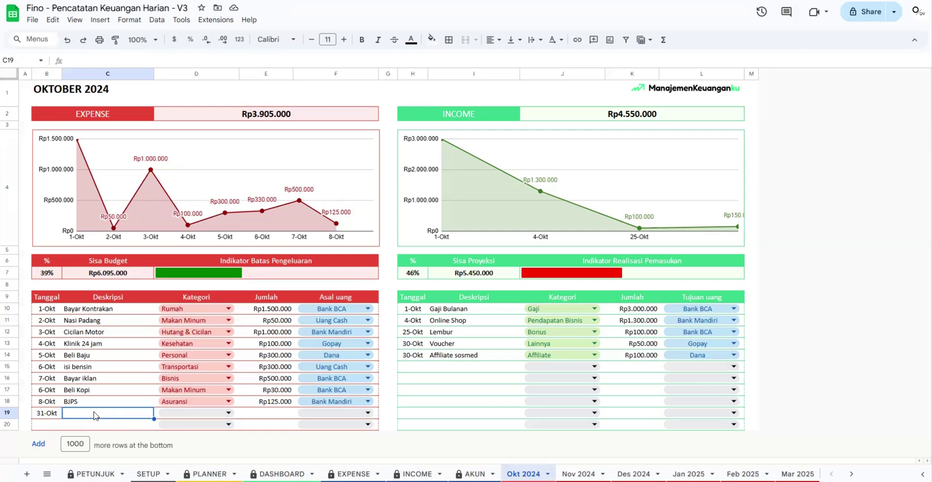
pyautogui.write('Makan siang')
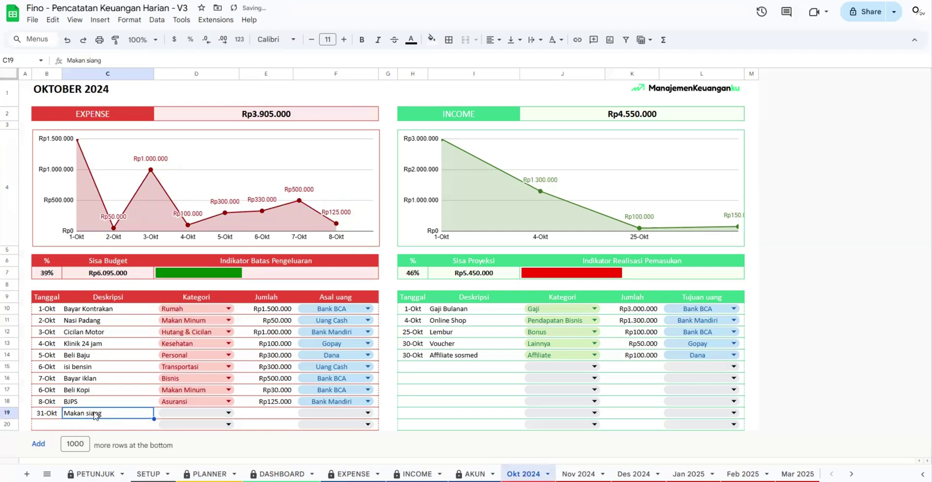
pyautogui.press('Tab')
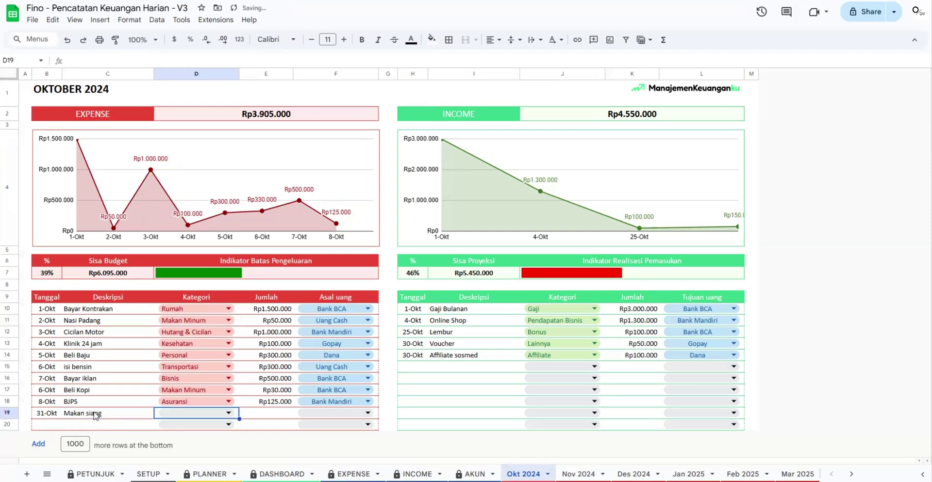
pyautogui.click(226, 412)
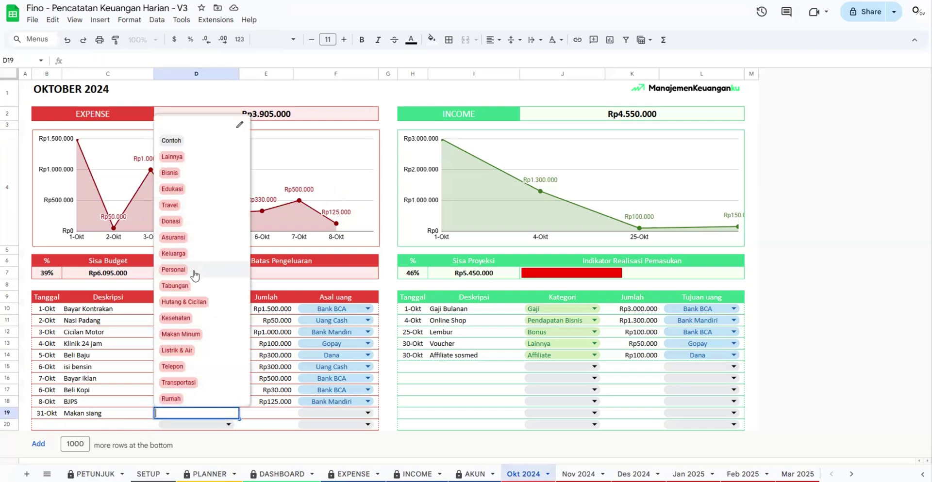
pyautogui.click(191, 335)
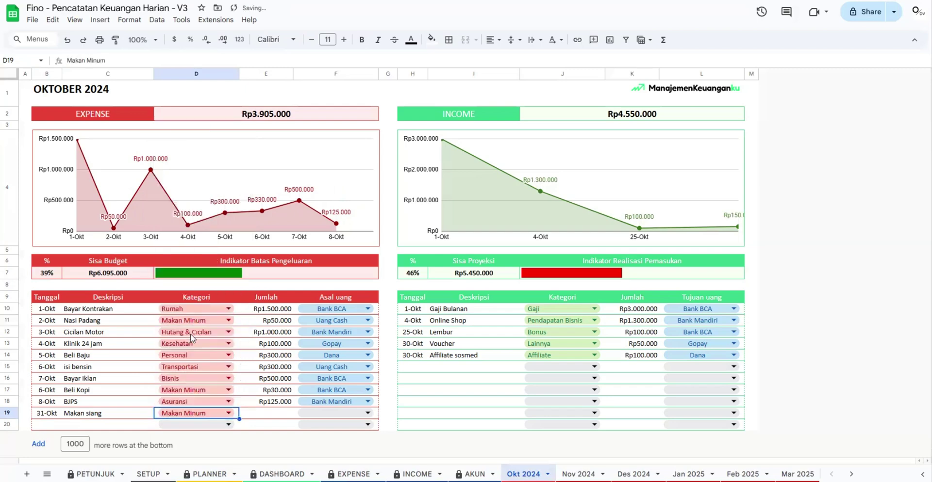
# Set the Makan siang expense's Jumlah to 35.000 and its Asal uang to Uang Cash
pyautogui.click(266, 414)
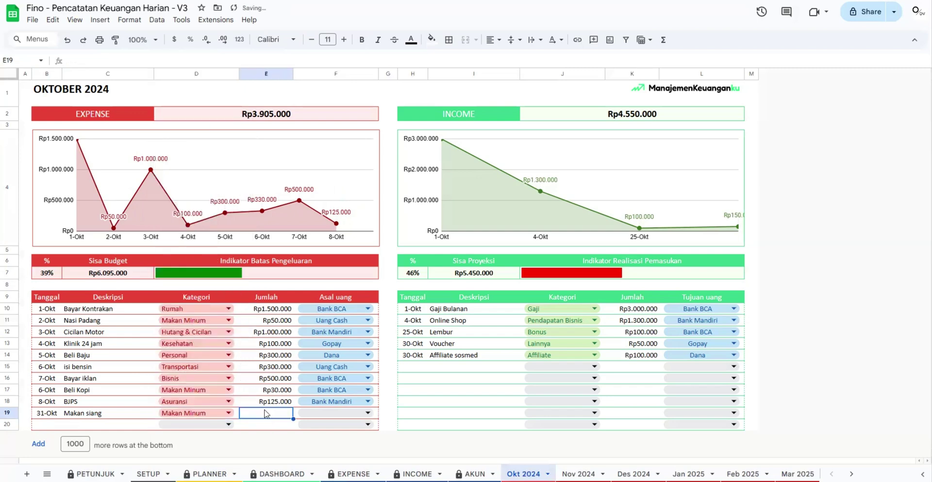
pyautogui.write('35.000')
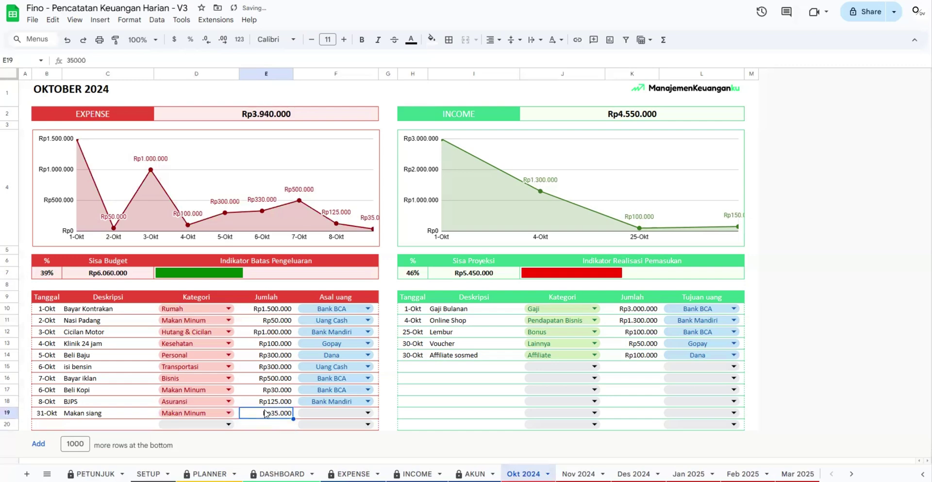
pyautogui.press('Tab')
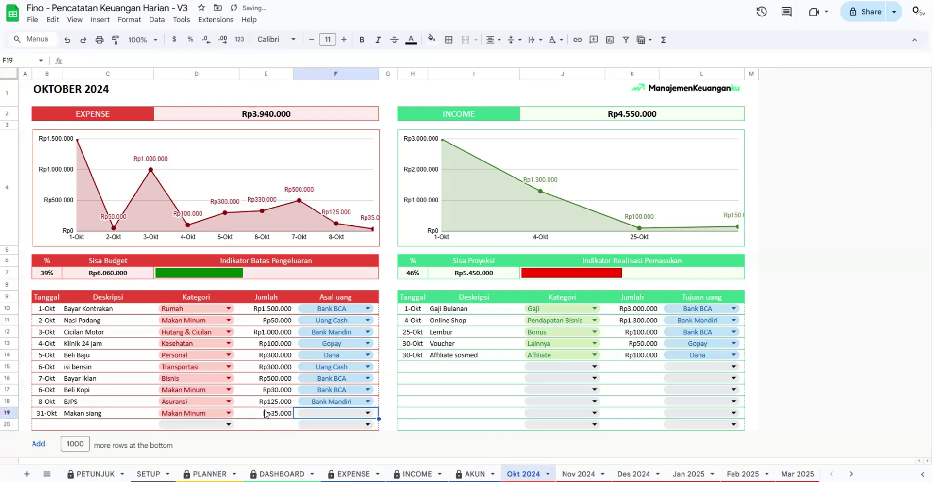
pyautogui.click(339, 414)
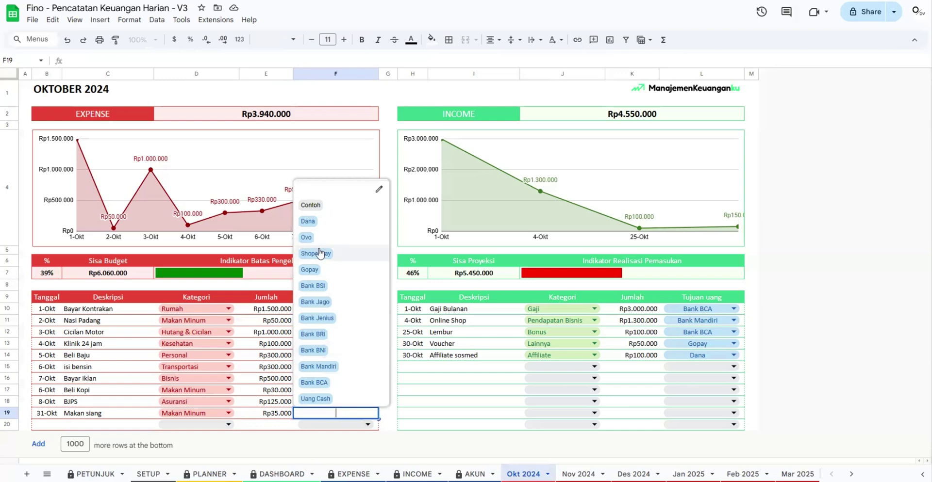
pyautogui.click(329, 400)
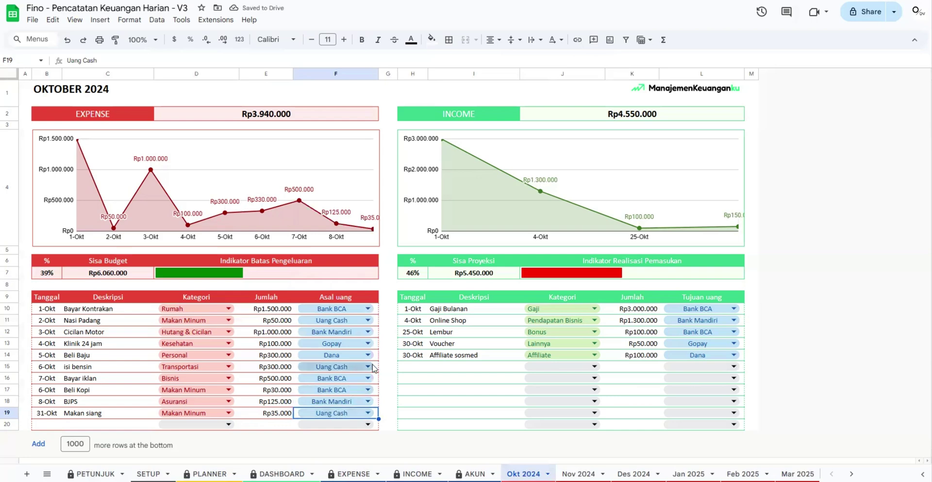
# Start a new income entry below Affiliate sosmed, dated 31 October 2024 and described as Bonus
pyautogui.click(413, 368)
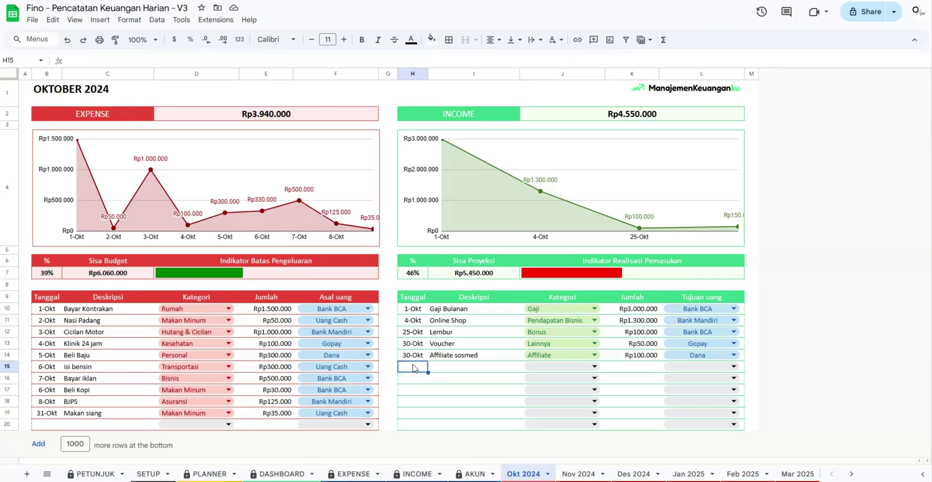
pyautogui.doubleClick(413, 367)
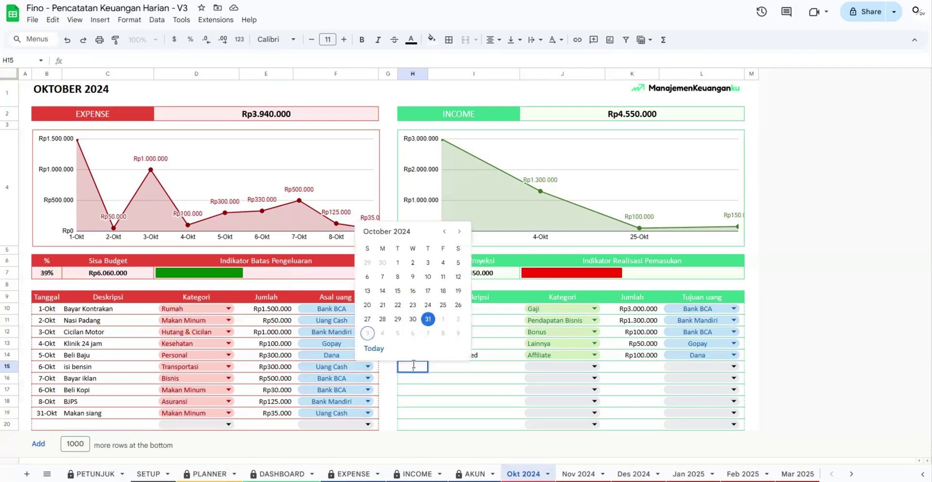
pyautogui.click(428, 319)
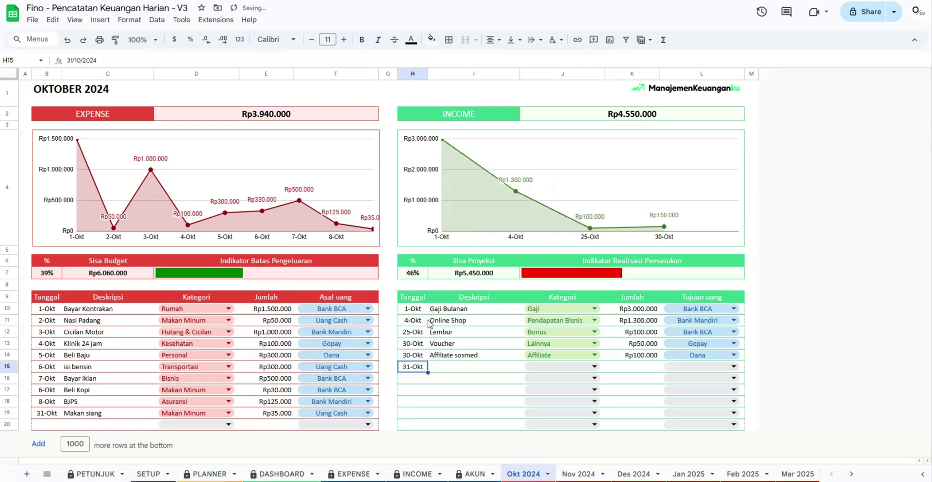
pyautogui.click(450, 370)
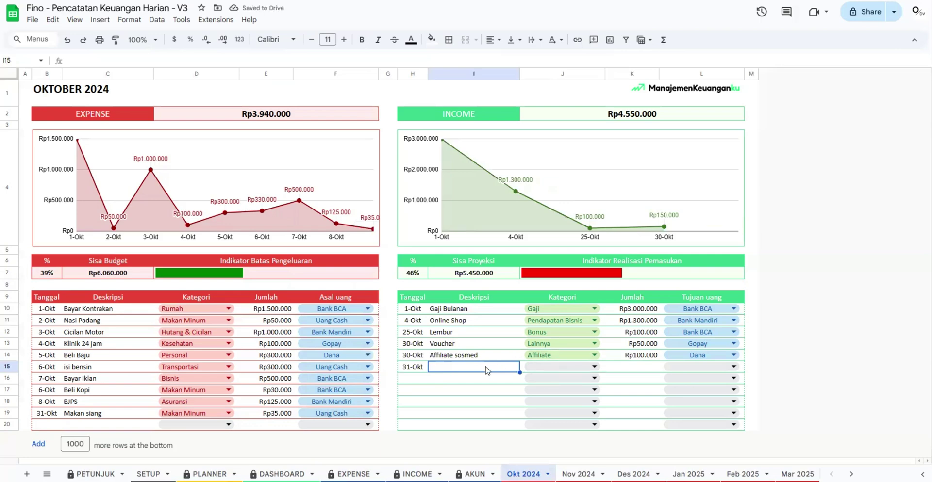
pyautogui.write('Bonus')
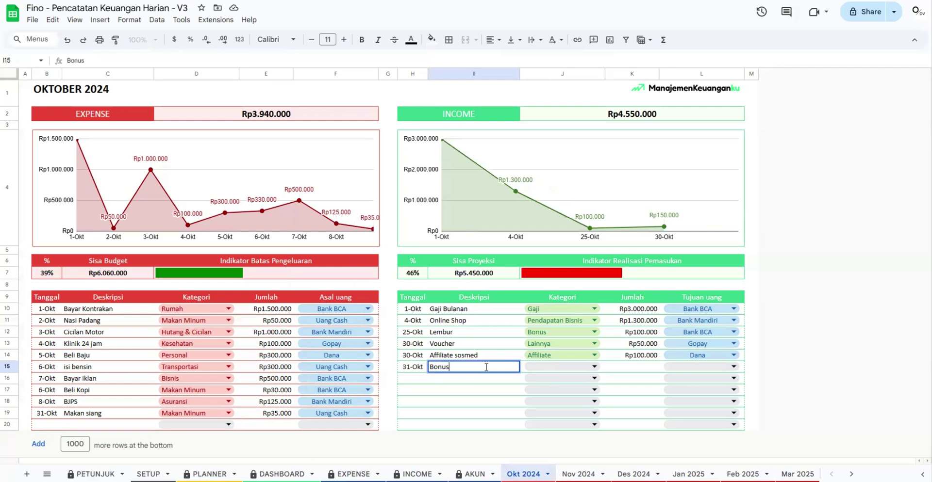
pyautogui.press('Return')
# Set the 31-Okt Bonus income's Kategori to Bonus and its Jumlah to 500.000
pyautogui.click(561, 367)
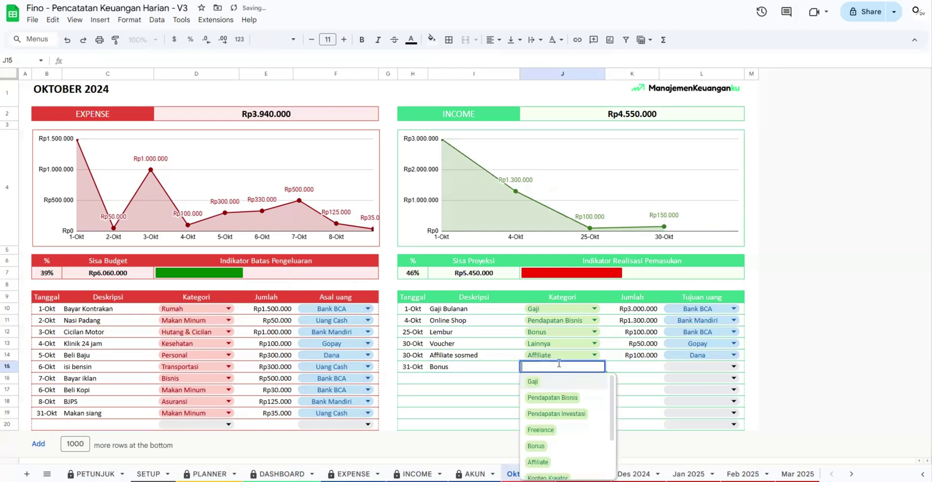
pyautogui.click(558, 446)
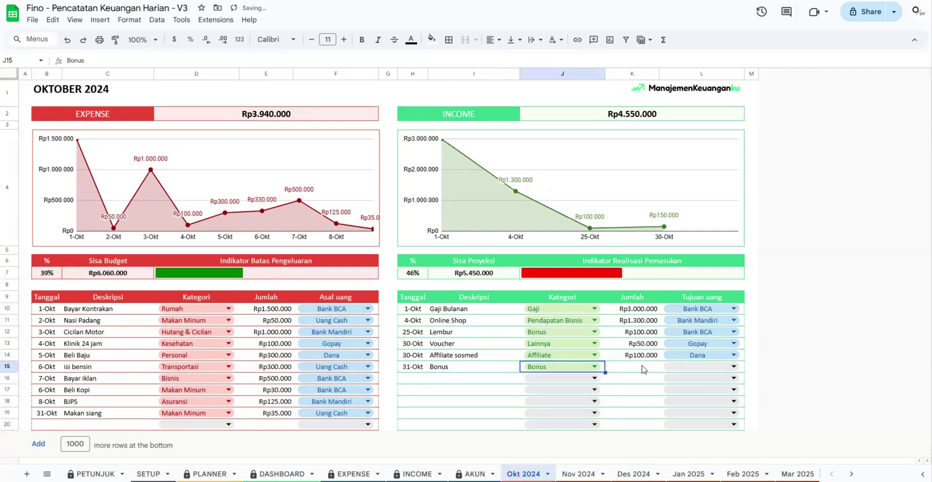
pyautogui.click(641, 369)
pyautogui.write('5')
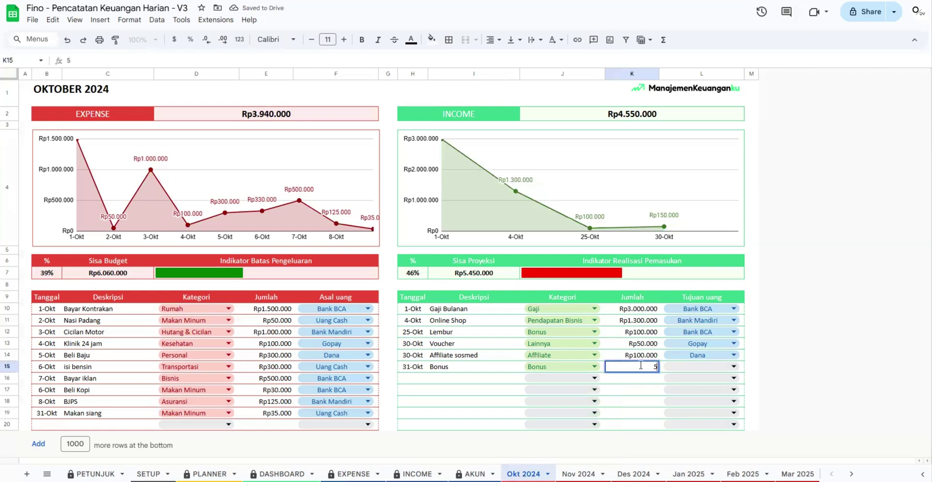
pyautogui.write('00.000')
pyautogui.press('Return')
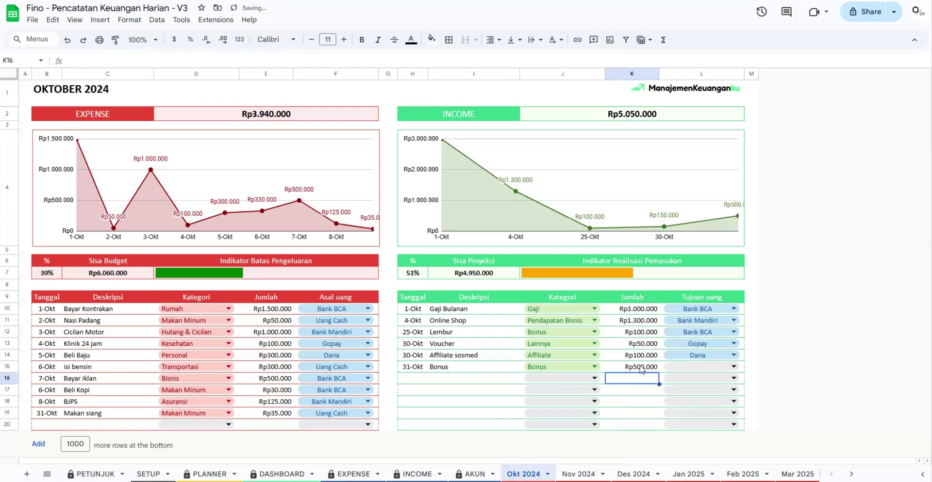
# Set the Tujuan uang of the 31-Okt Bonus income to Bank Mandiri
pyautogui.click(661, 369)
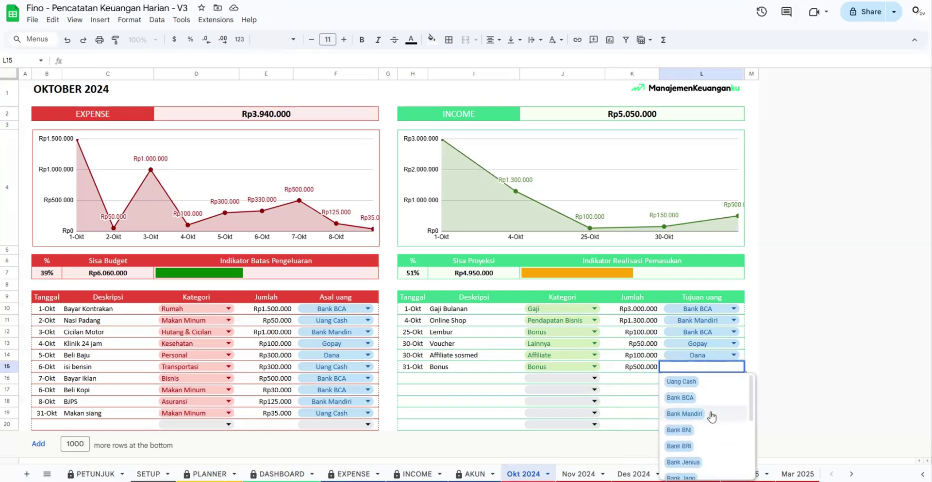
pyautogui.click(702, 414)
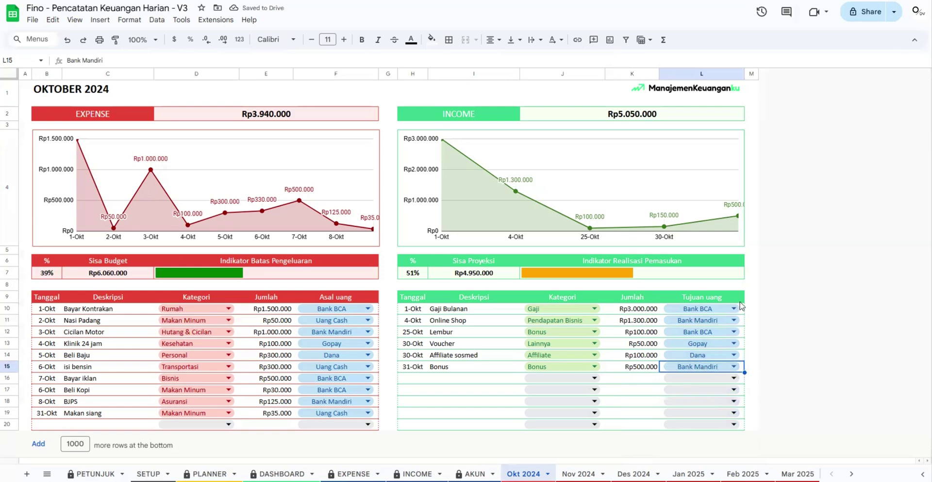
pyautogui.press('Left')
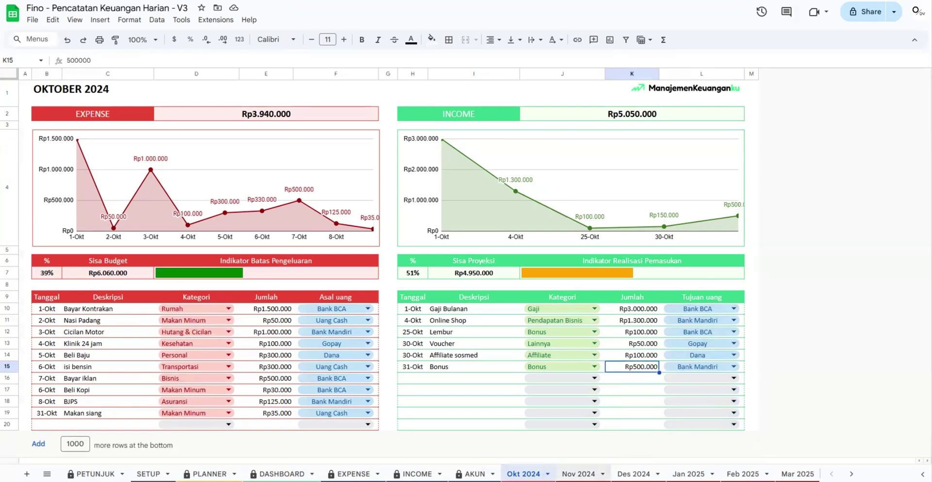
# Examine how far the blank entry rows extend on the Nov 2024 sheet and return to the Okt 2024 sheet
pyautogui.click(71, 426)
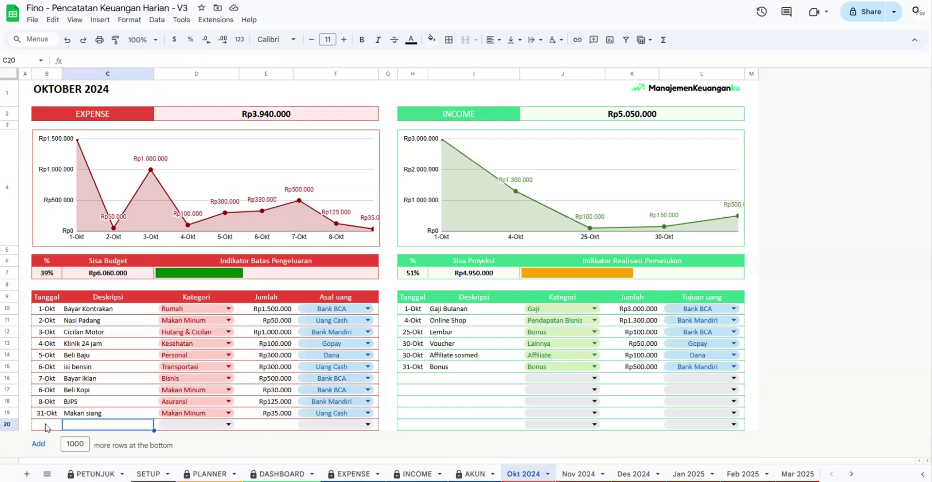
pyautogui.click(578, 474)
pyautogui.scroll(-10, 401, 371)
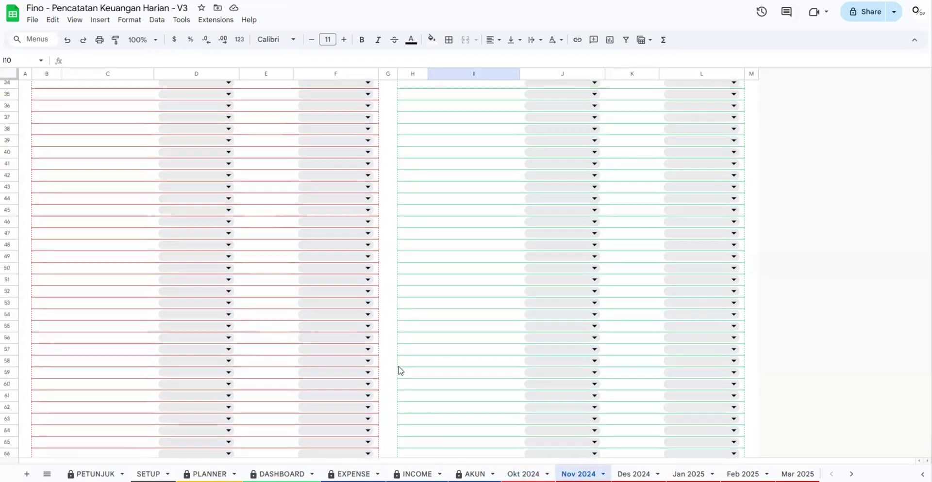
pyautogui.scroll(-12, 400, 371)
pyautogui.scroll(-10, 304, 303)
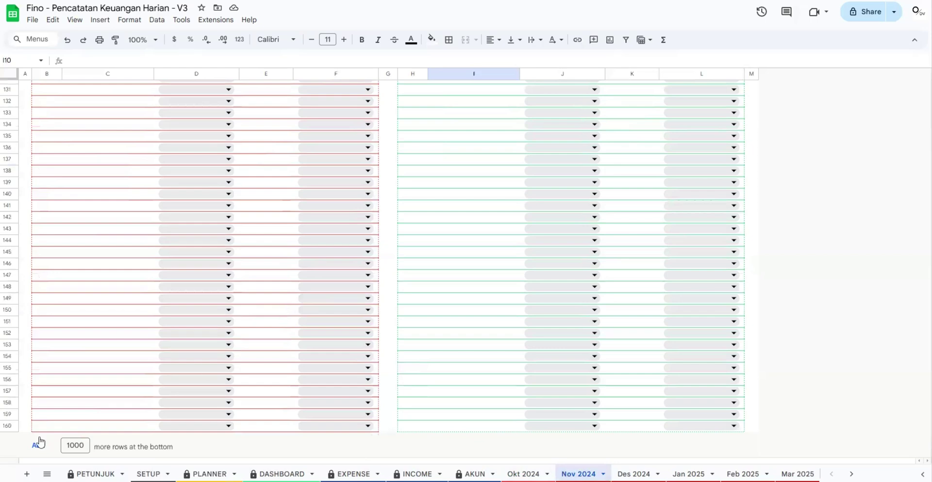
pyautogui.click(50, 427)
pyautogui.click(523, 474)
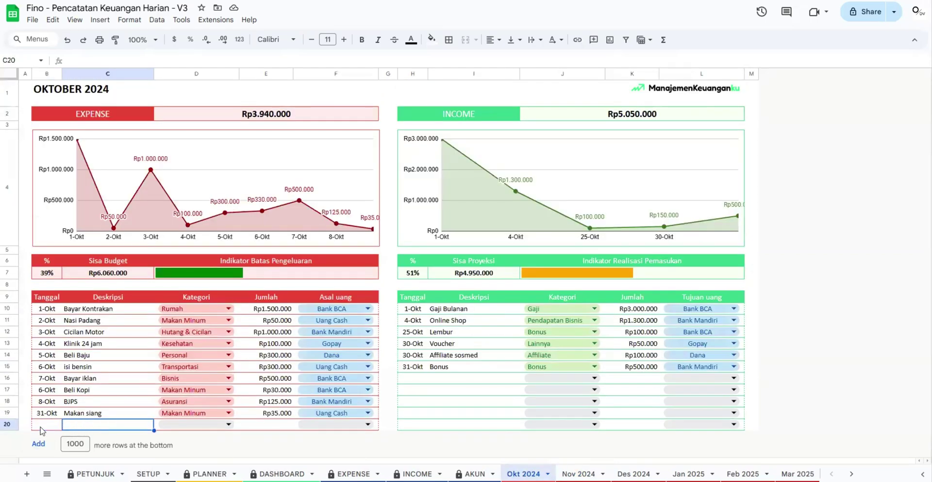
# Add 10 more rows at the end of the Okt 2024 sheet
pyautogui.moveTo(84, 444); pyautogui.dragTo(66, 442)
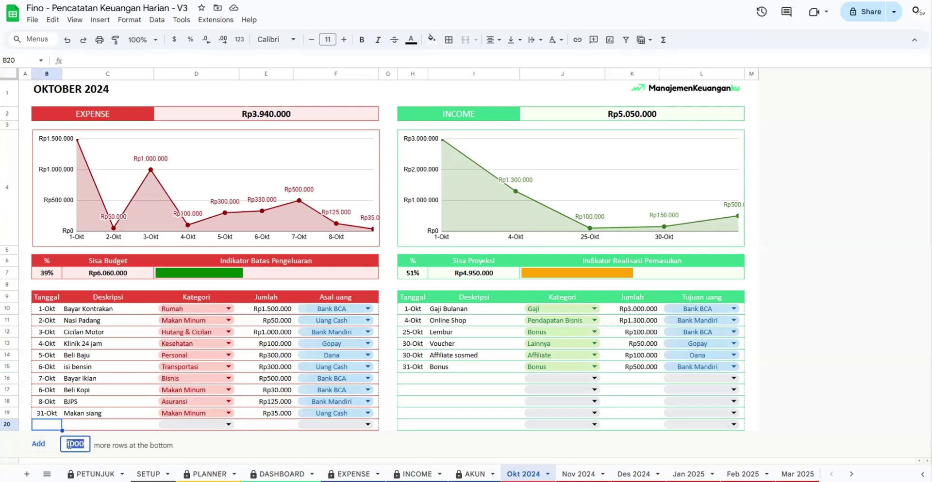
pyautogui.write('1')
pyautogui.moveTo(83, 445); pyautogui.dragTo(69, 444)
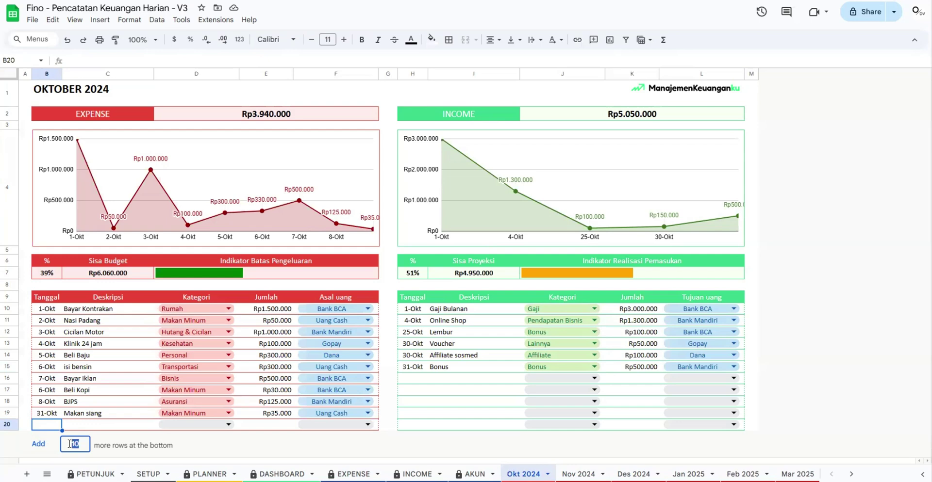
pyautogui.click(39, 447)
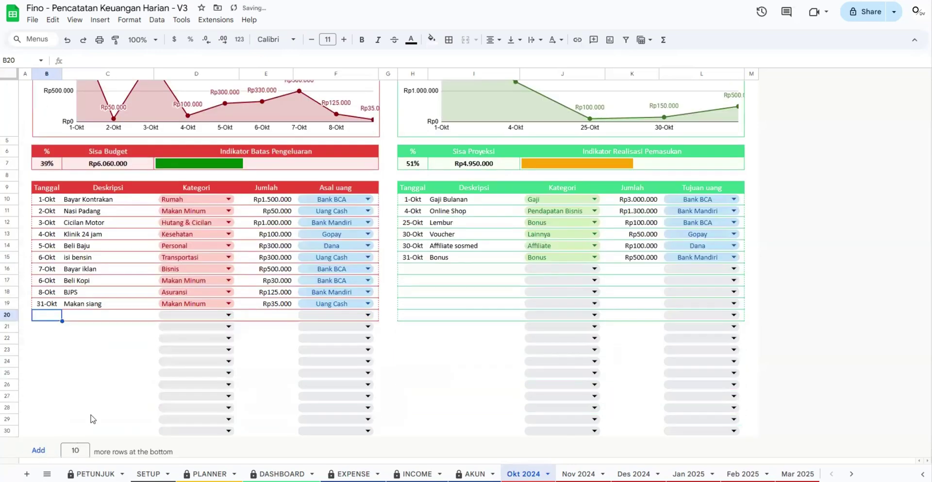
# Extend row 20's table formatting through row 30 in both the expense and income tables
pyautogui.click(73, 329)
pyautogui.moveTo(58, 332); pyautogui.dragTo(370, 431)
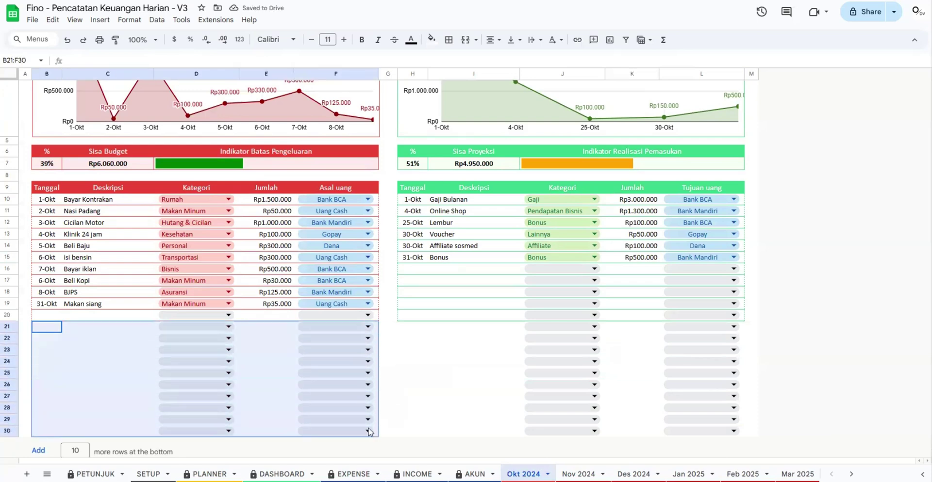
pyautogui.click(290, 363)
pyautogui.moveTo(413, 332); pyautogui.dragTo(713, 435)
pyautogui.click(610, 397)
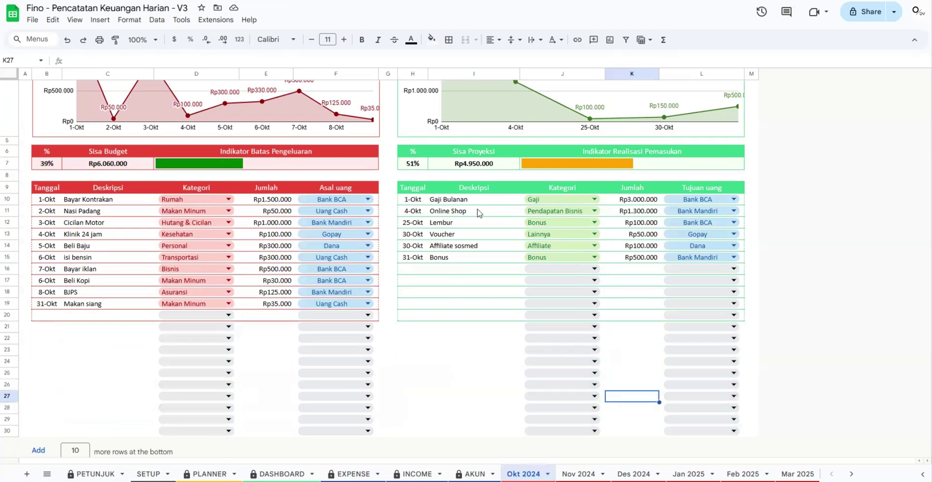
pyautogui.click(53, 316)
pyautogui.moveTo(64, 320); pyautogui.dragTo(748, 324)
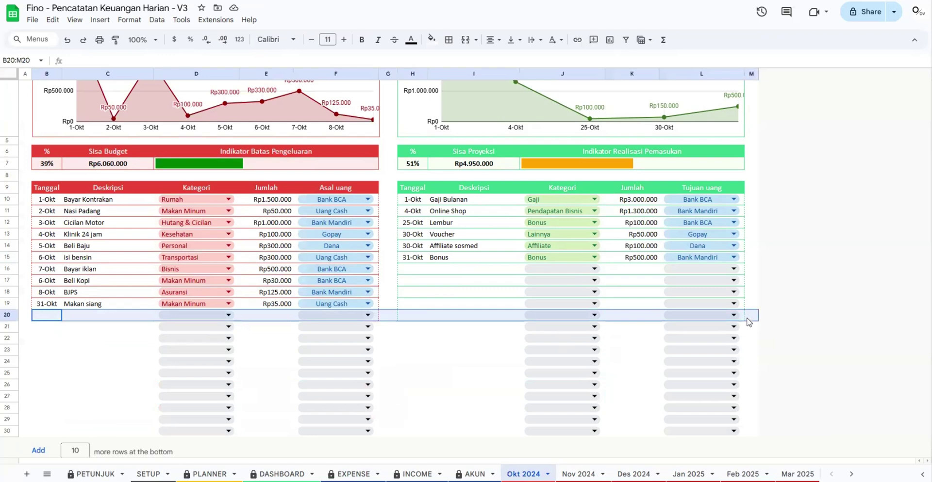
pyautogui.click(635, 306)
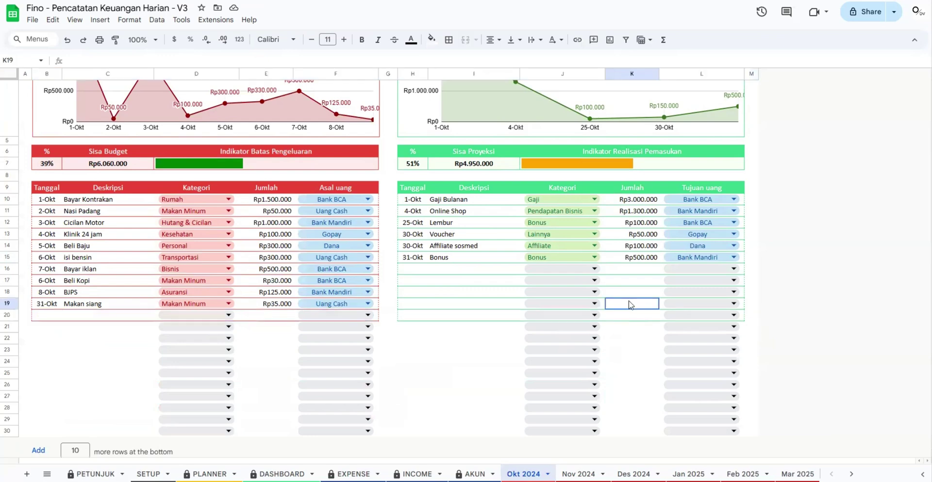
pyautogui.moveTo(67, 318); pyautogui.dragTo(757, 430)
pyautogui.click(751, 385)
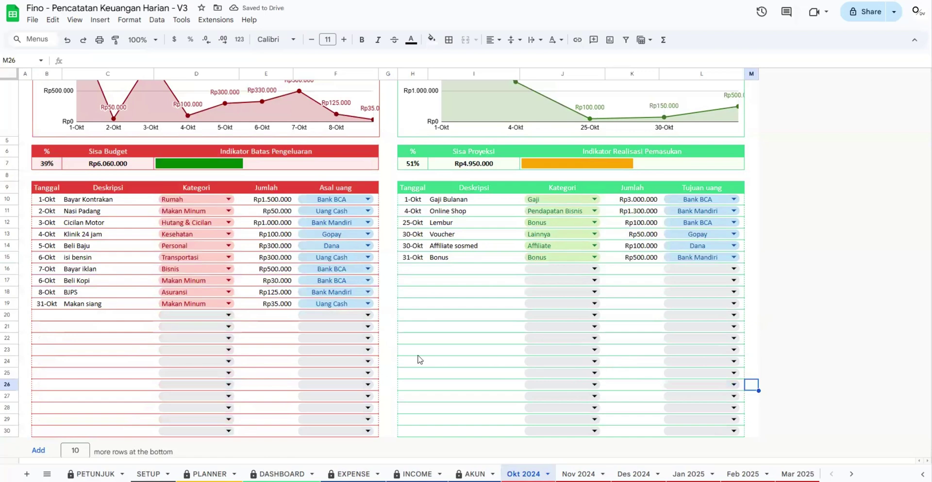
pyautogui.click(56, 432)
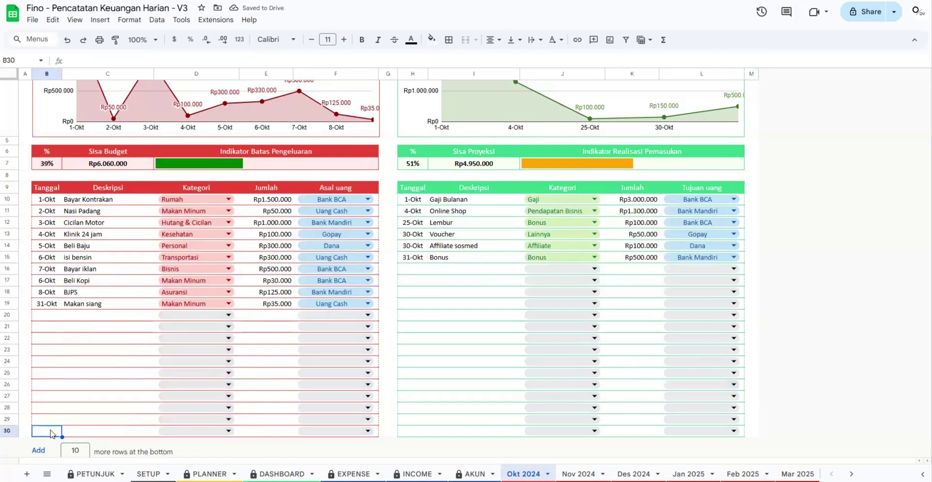
# Compare the Makan siang expense's Kategori options with the category list on the SETUP sheet, and return to Okt 2024
pyautogui.click(216, 302)
pyautogui.click(226, 301)
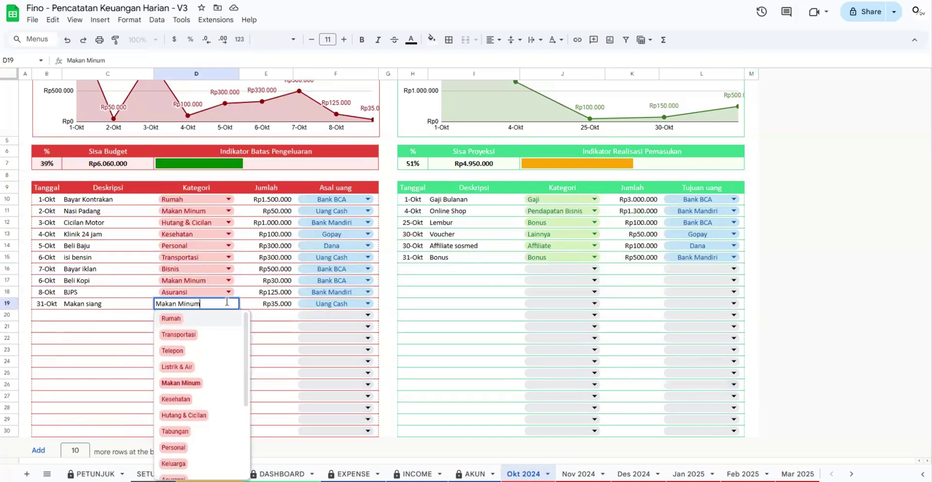
pyautogui.scroll(-3, 207, 361)
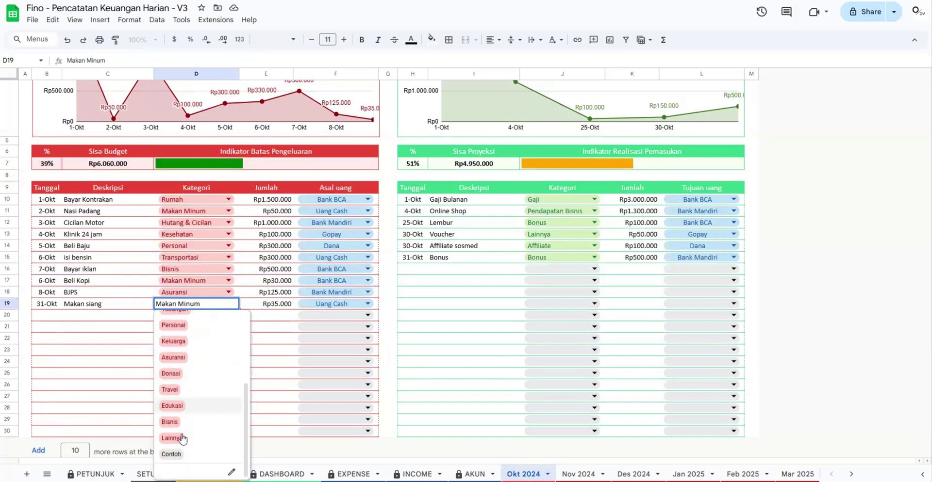
pyautogui.click(113, 388)
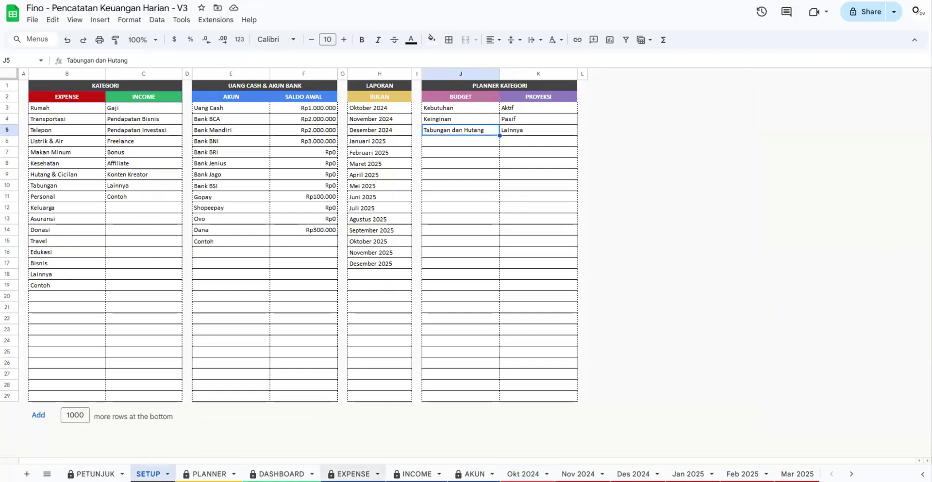
pyautogui.click(523, 475)
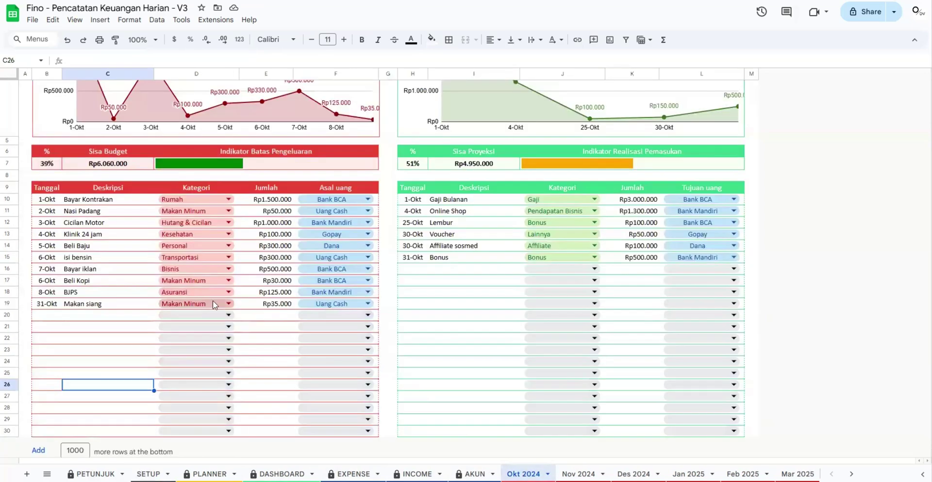
# Edit the Makan siang expense's Kategori dropdown rule and colour the Contoh option light red
pyautogui.click(213, 302)
pyautogui.scroll(-1, 204, 388)
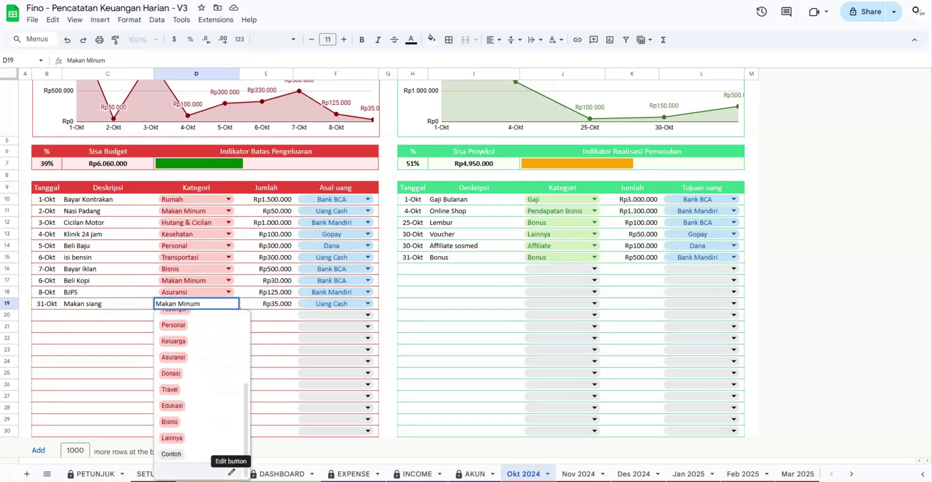
pyautogui.click(231, 472)
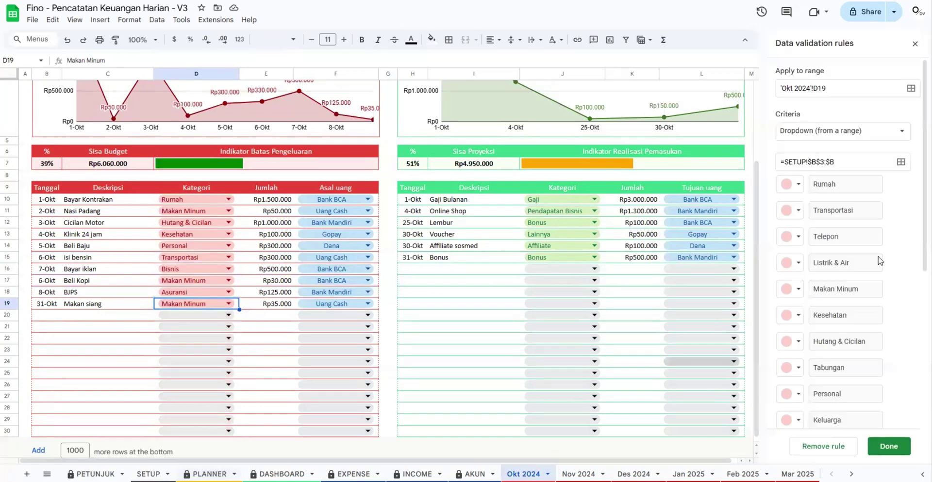
pyautogui.scroll(-5, 852, 270)
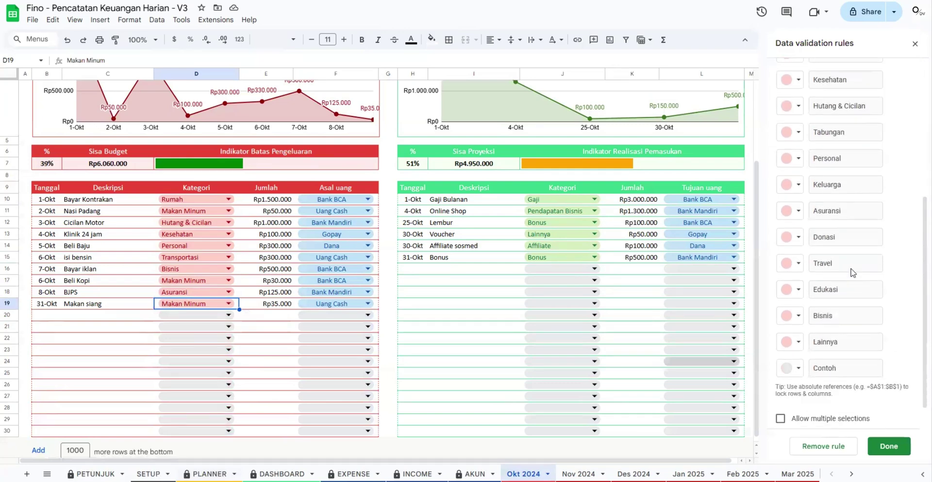
pyautogui.click(798, 338)
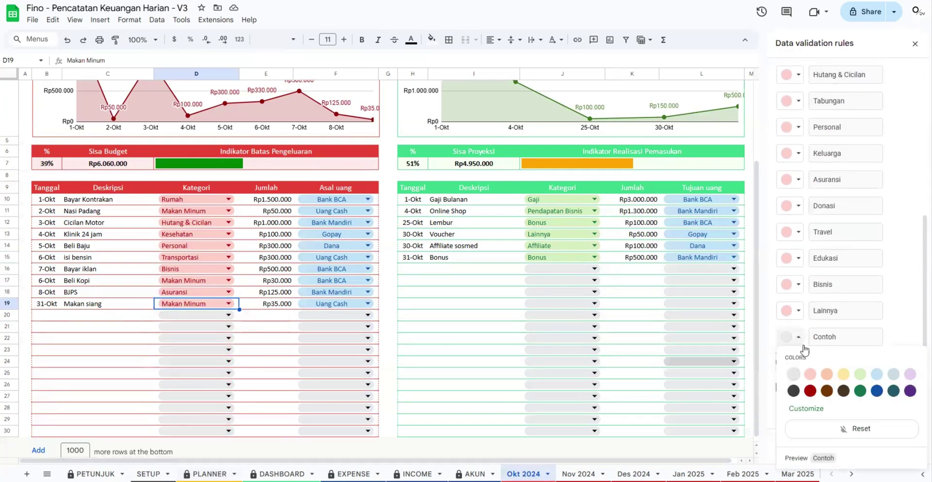
pyautogui.click(812, 376)
pyautogui.scroll(5, 823, 301)
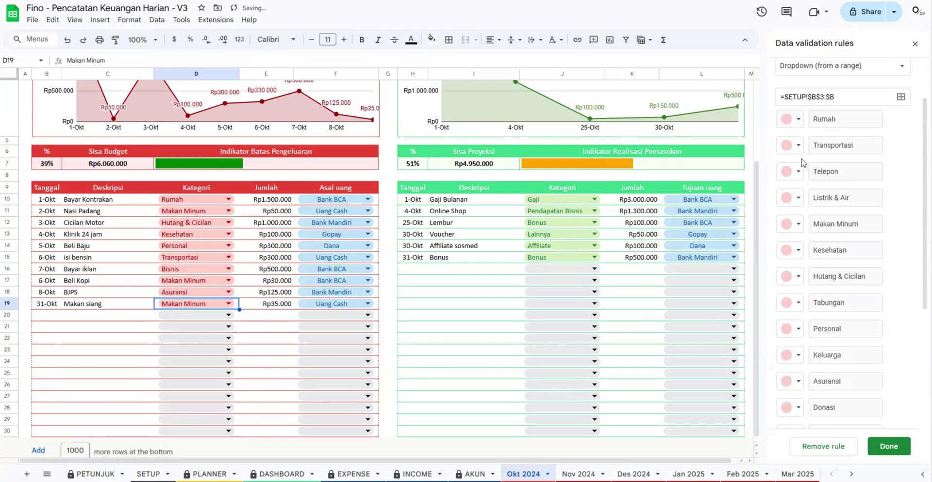
# Try light yellow for the Telepon option in the Kategori dropdown rule and restore its light red
pyautogui.click(797, 173)
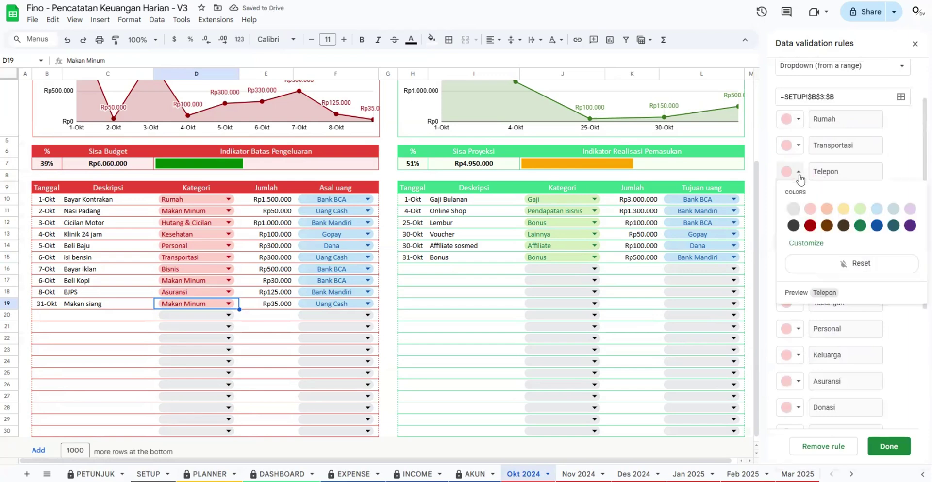
pyautogui.click(842, 209)
pyautogui.click(798, 173)
pyautogui.click(811, 210)
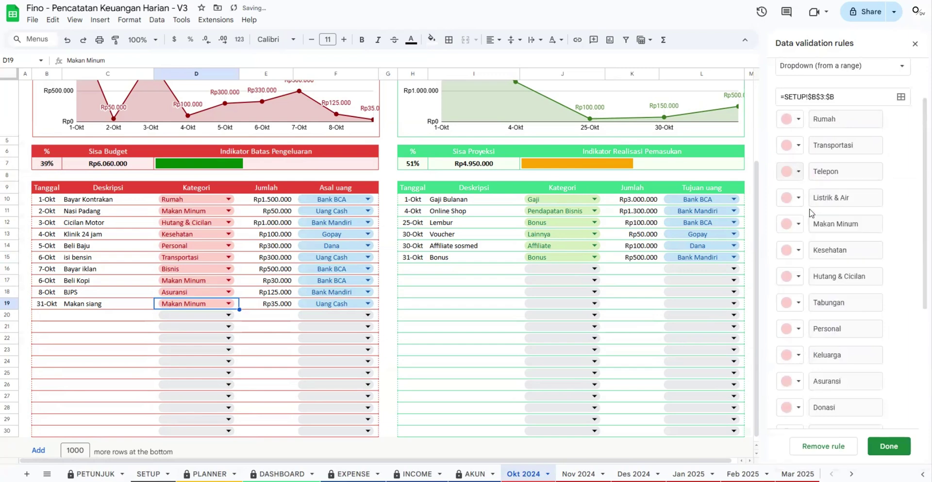
# Save the Kategori dropdown rule and apply its changes to all dropdowns with the same properties
pyautogui.scroll(3, 896, 194)
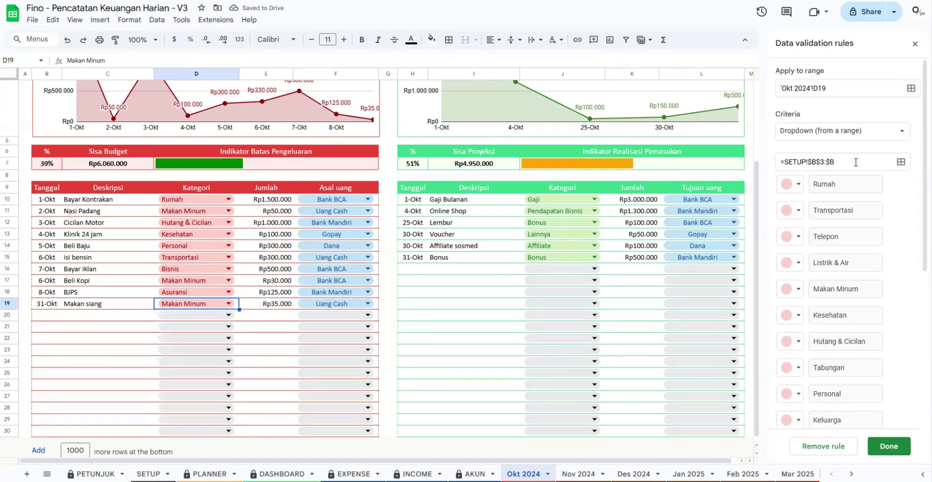
pyautogui.click(856, 162)
pyautogui.click(906, 223)
pyautogui.click(889, 451)
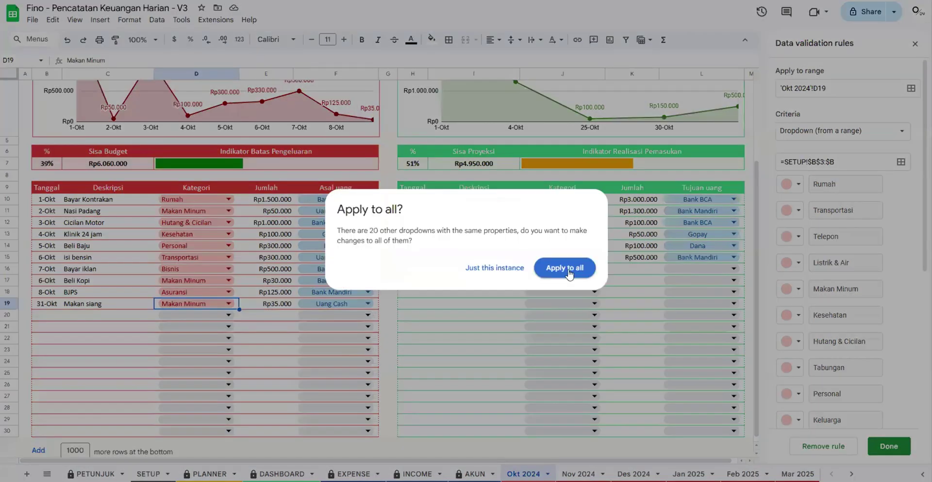
pyautogui.click(568, 270)
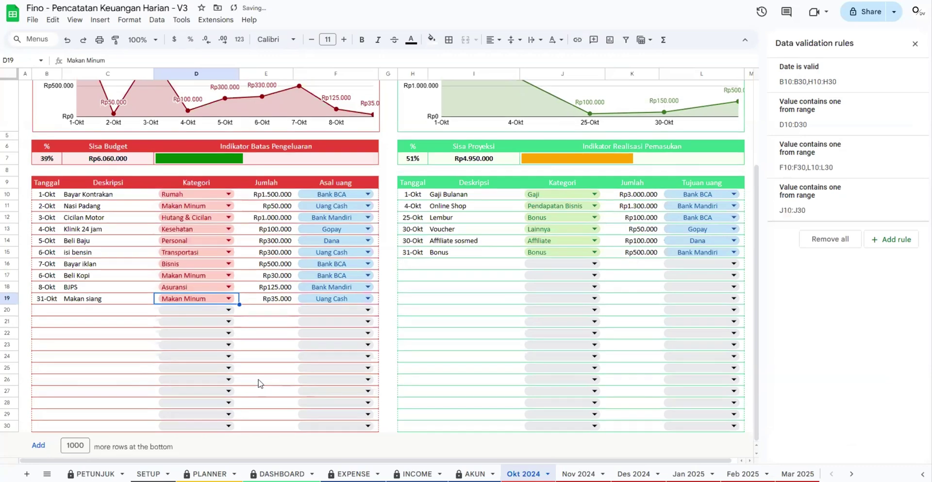
# Check the option colours in the empty row 20 Kategori dropdown and close the data validation rules
pyautogui.click(228, 310)
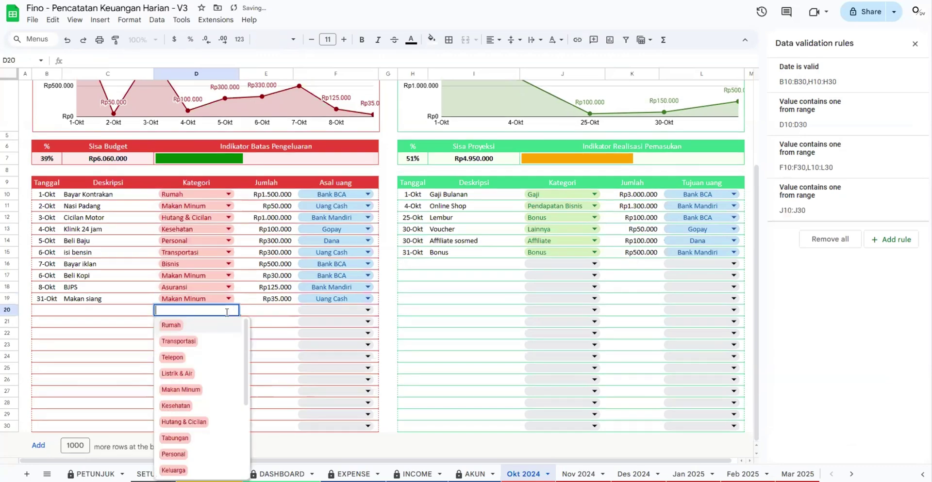
pyautogui.scroll(-3, 204, 413)
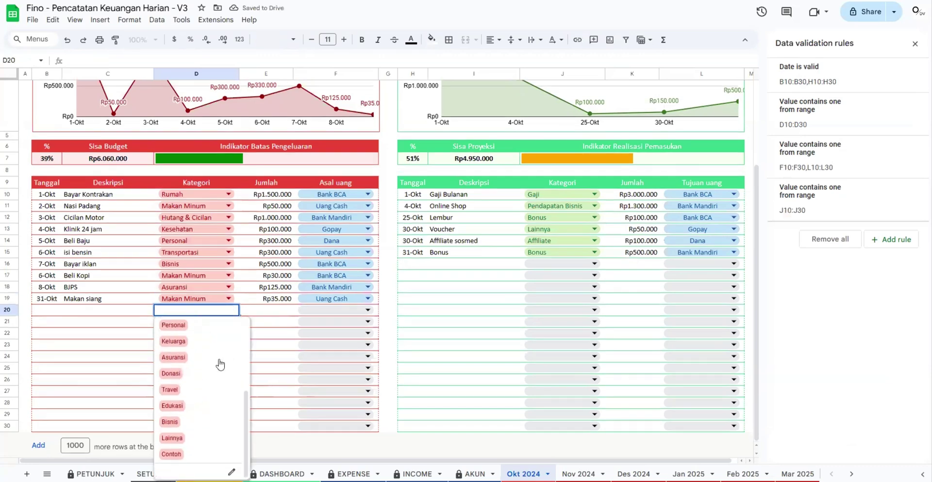
pyautogui.click(286, 312)
pyautogui.scroll(3, 290, 280)
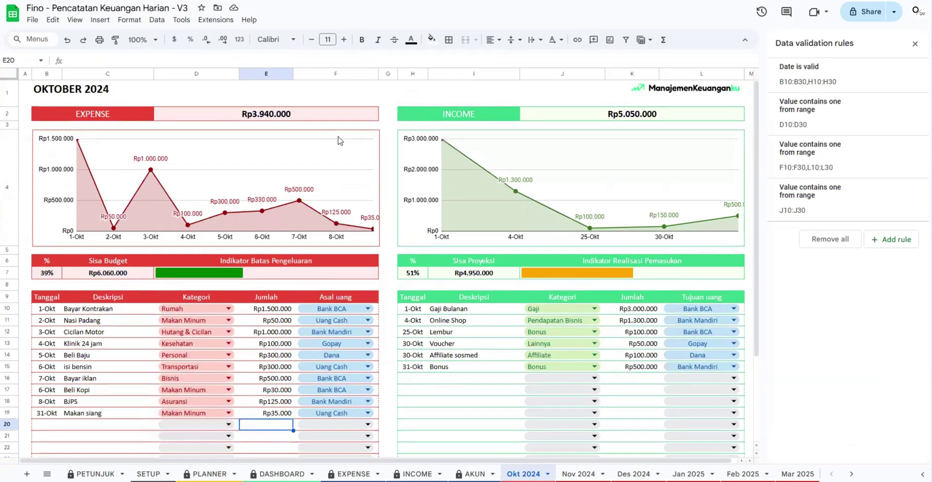
pyautogui.click(915, 43)
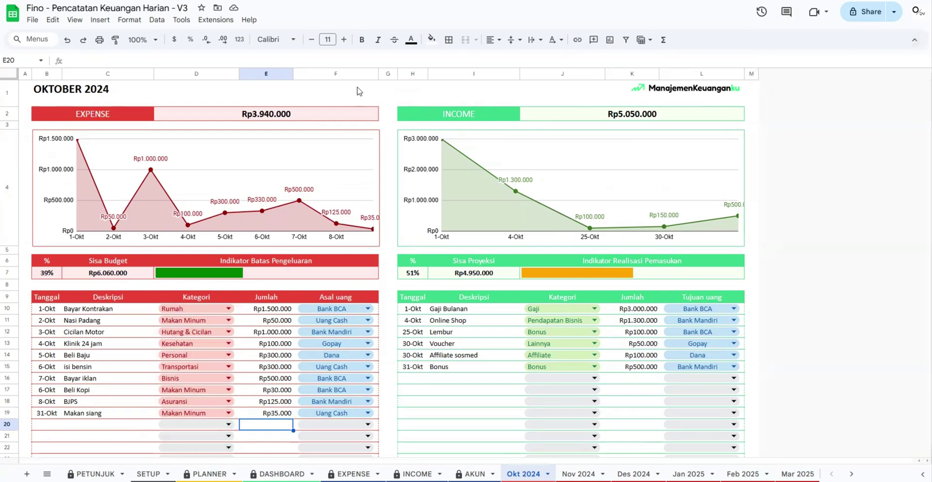
pyautogui.click(302, 116)
pyautogui.click(219, 95)
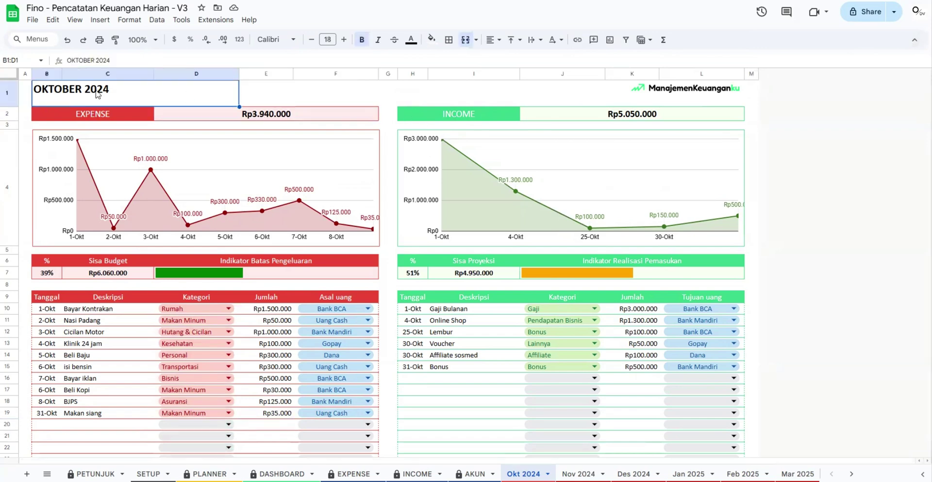
# Examine the October expense and income totals and select the Jumlah amounts of all recorded expenses
pyautogui.click(218, 116)
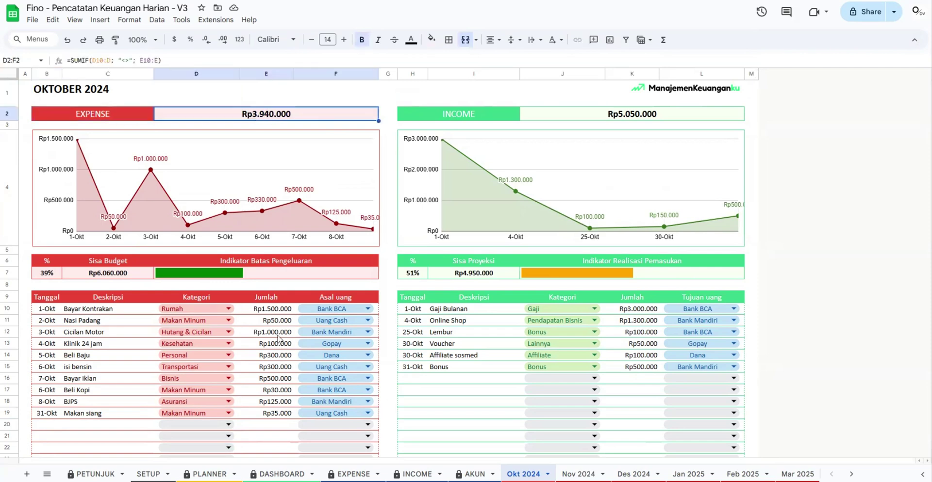
pyautogui.moveTo(274, 312); pyautogui.dragTo(276, 417)
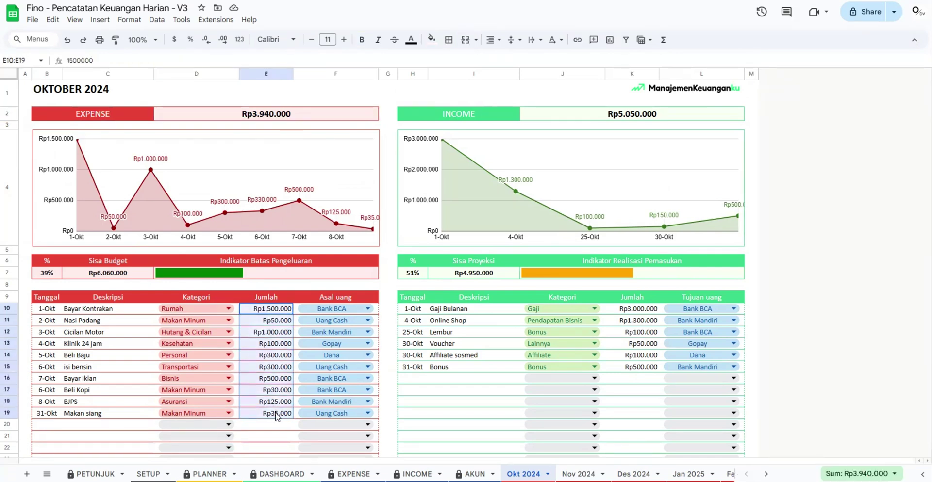
pyautogui.click(294, 117)
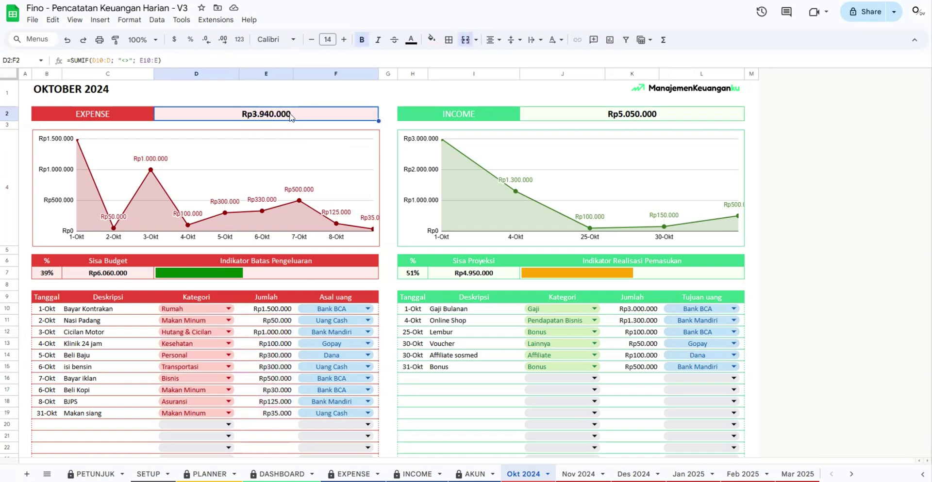
pyautogui.click(622, 116)
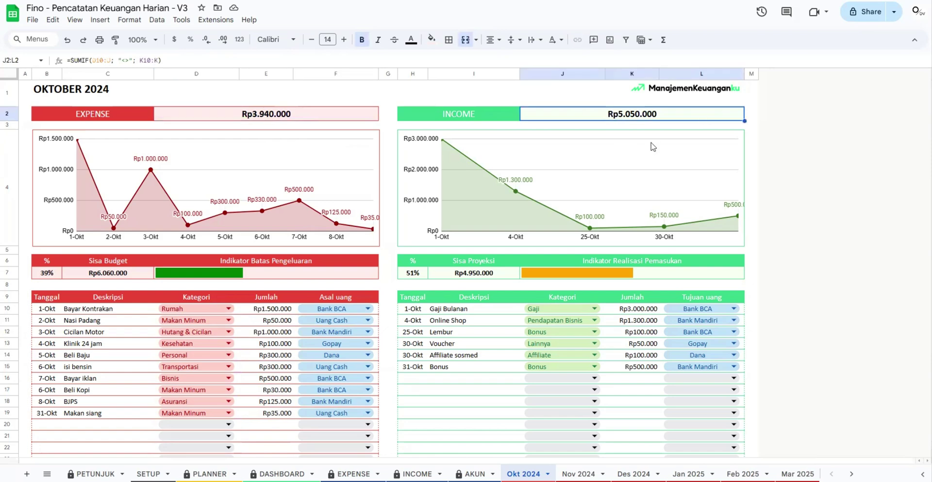
pyautogui.click(106, 158)
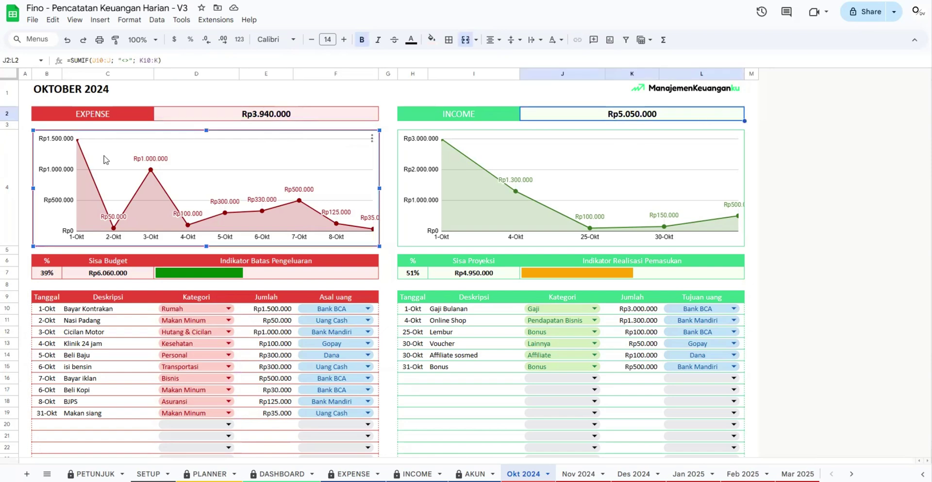
pyautogui.doubleClick(135, 194)
pyautogui.click(129, 191)
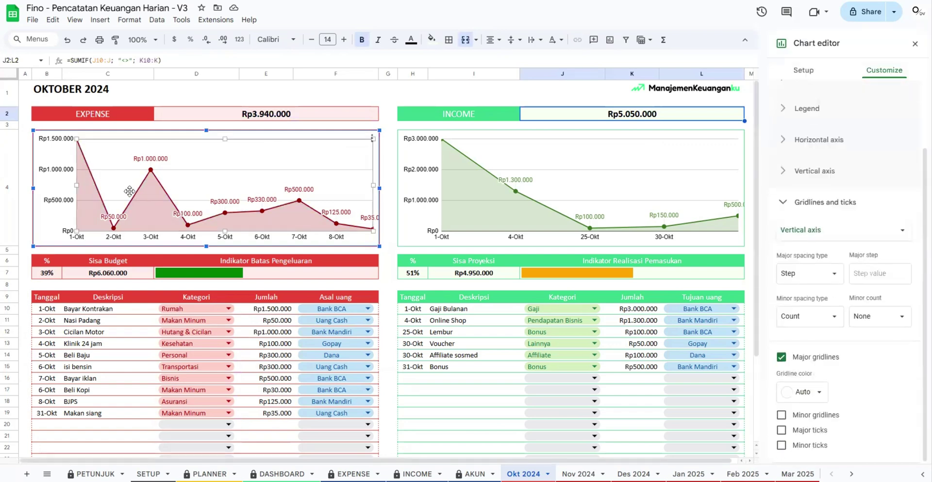
pyautogui.click(140, 192)
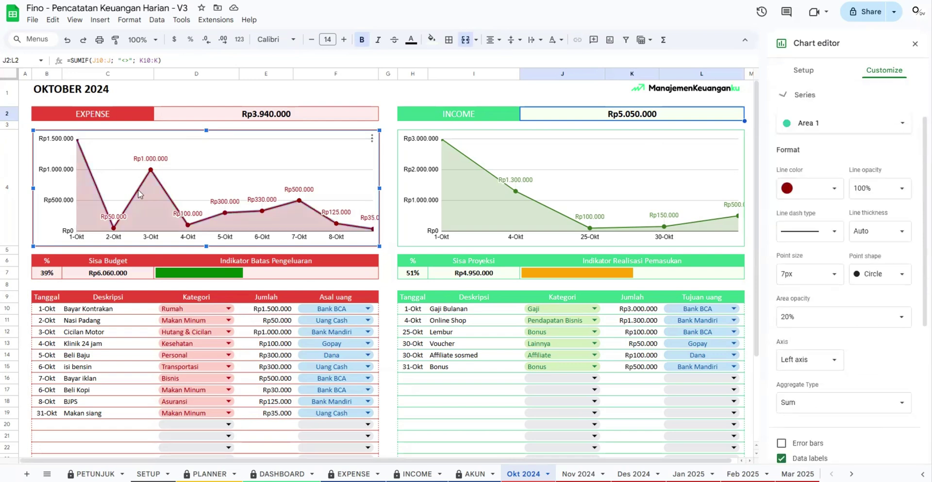
pyautogui.click(914, 44)
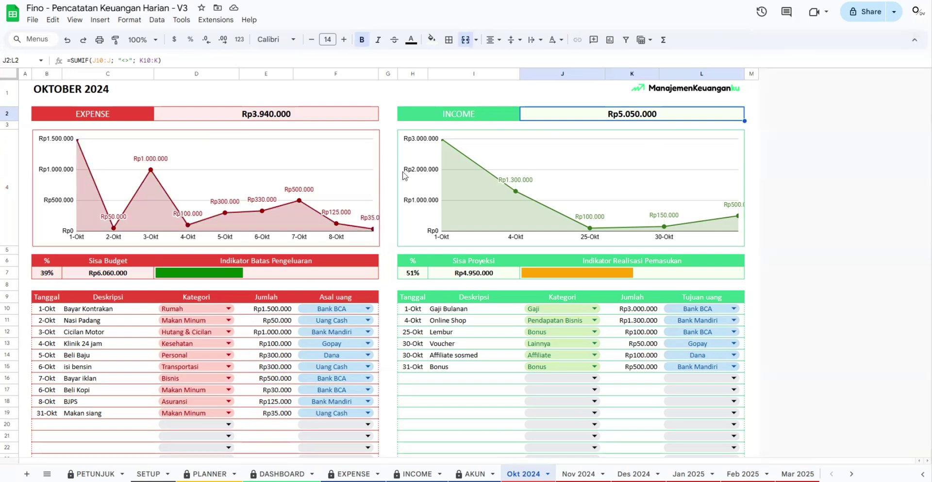
# Examine the daily data points on the October expense chart and the income chart
pyautogui.click(151, 173)
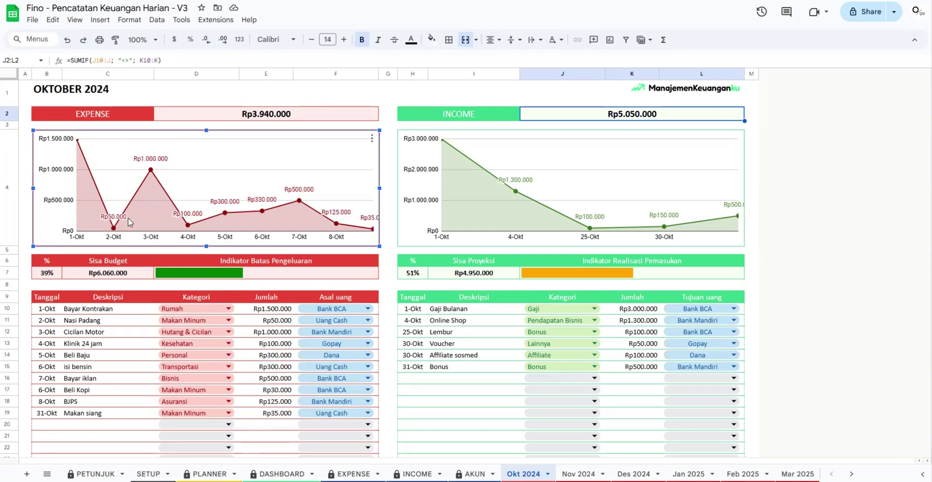
pyautogui.moveTo(113, 230)
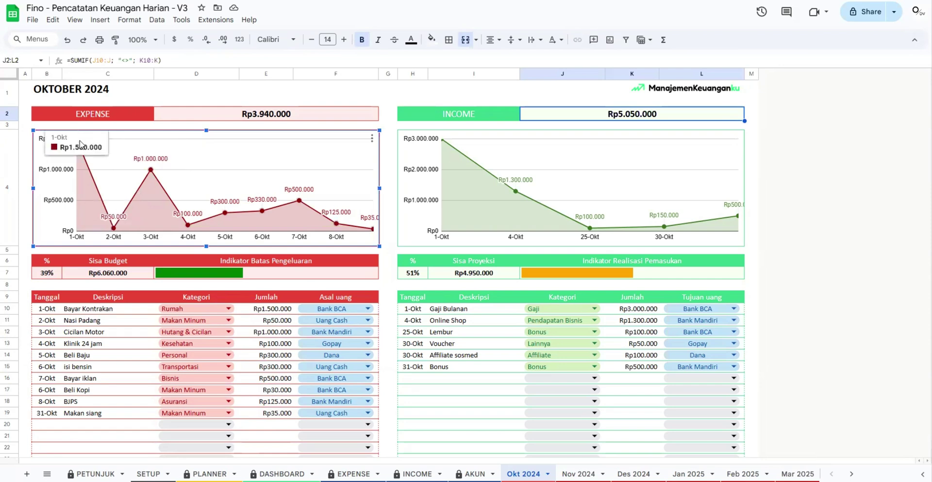
pyautogui.moveTo(150, 172)
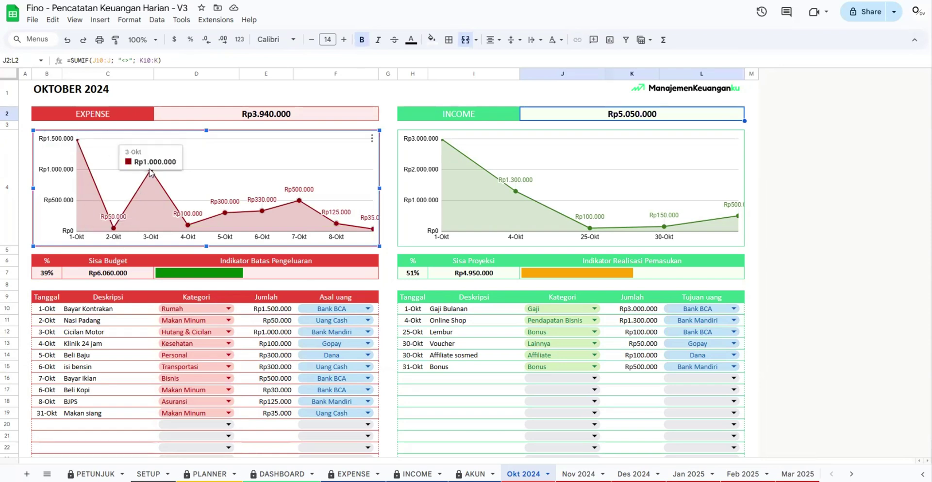
pyautogui.moveTo(209, 219)
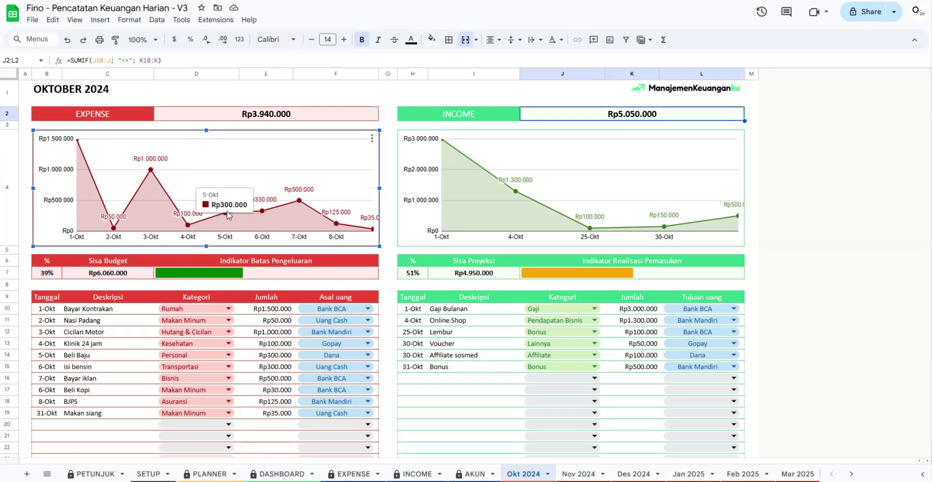
pyautogui.click(518, 195)
pyautogui.moveTo(518, 195)
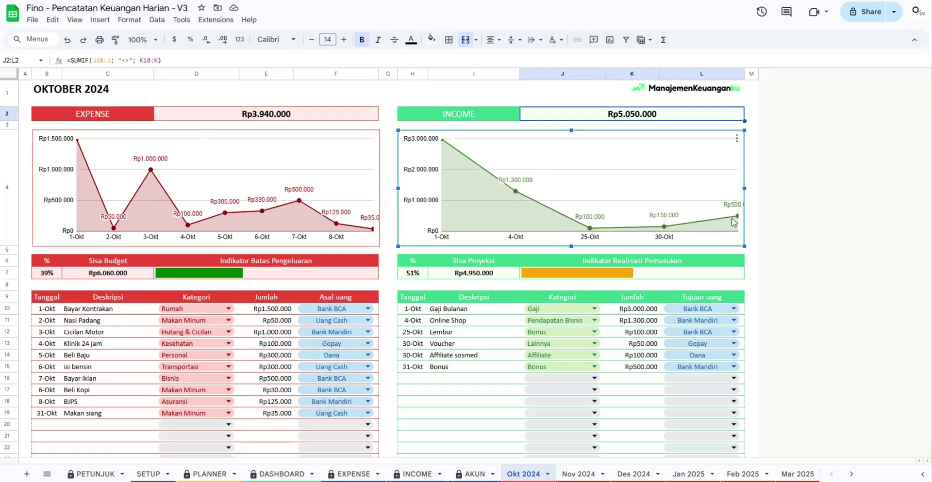
# Examine October's Sisa Budget and Indikator Batas Pengeluaran against the EXPENSE BUDGET on the PLANNER sheet
pyautogui.click(95, 276)
pyautogui.click(285, 277)
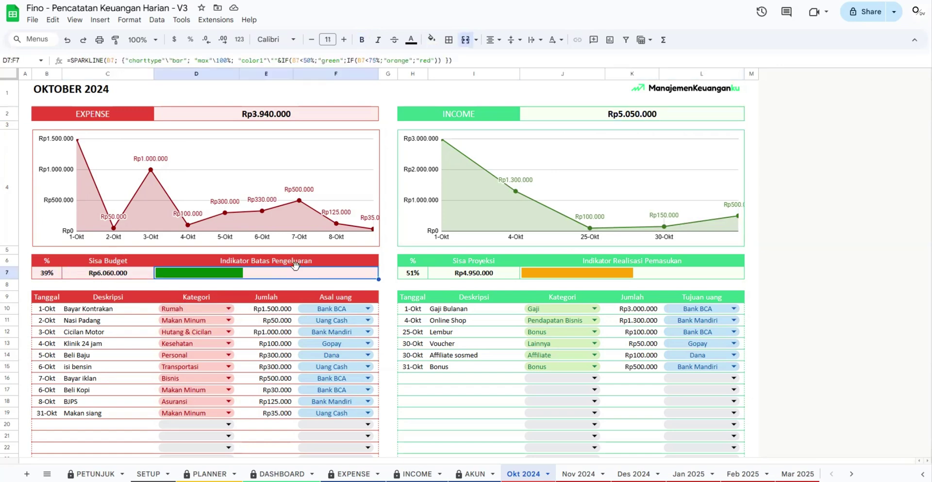
pyautogui.click(110, 278)
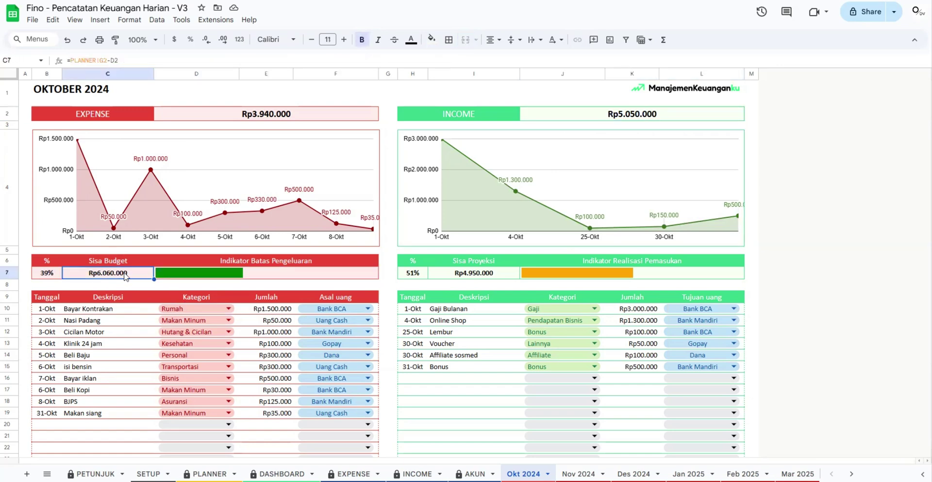
pyautogui.click(285, 277)
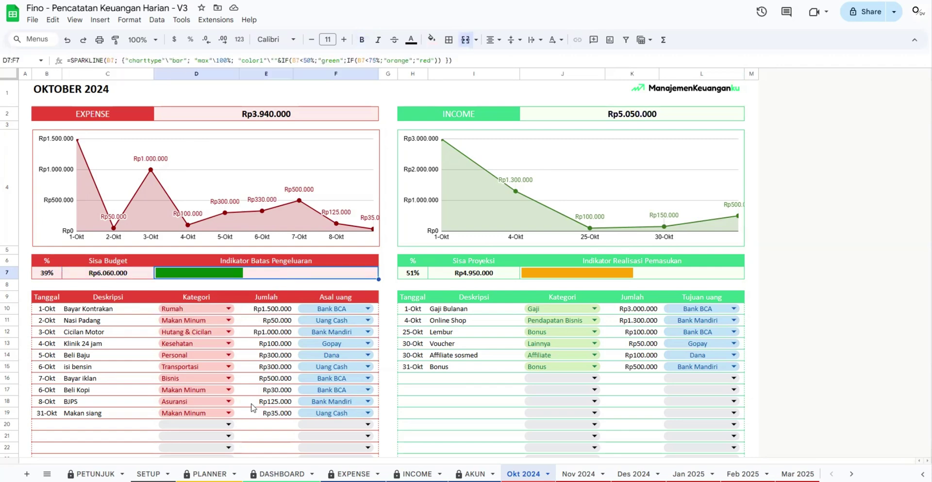
pyautogui.click(209, 474)
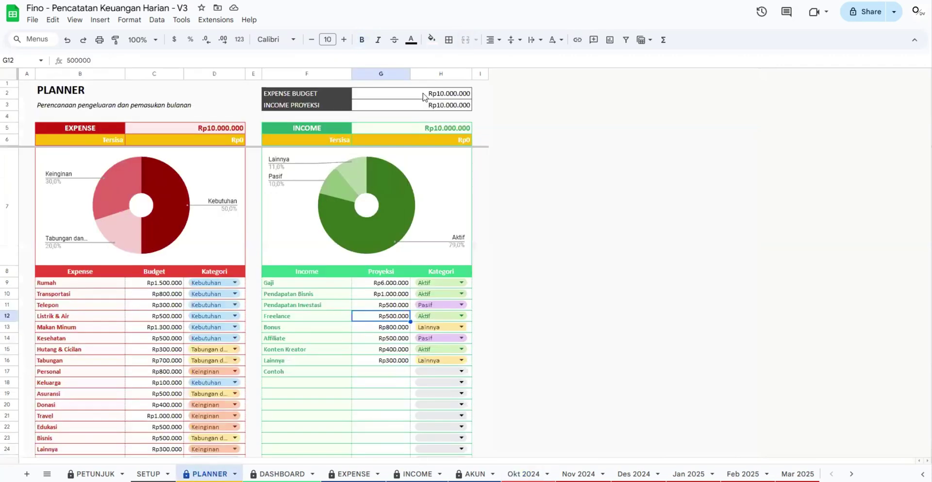
pyautogui.click(410, 97)
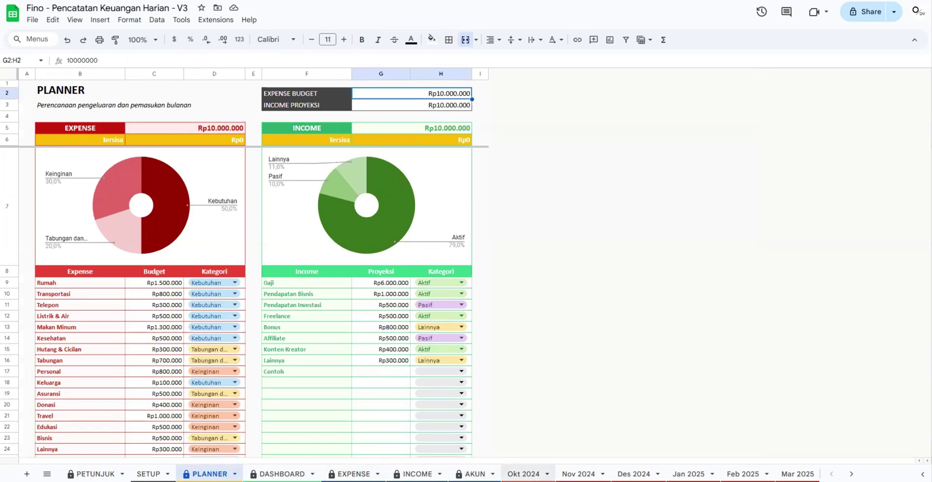
pyautogui.click(524, 474)
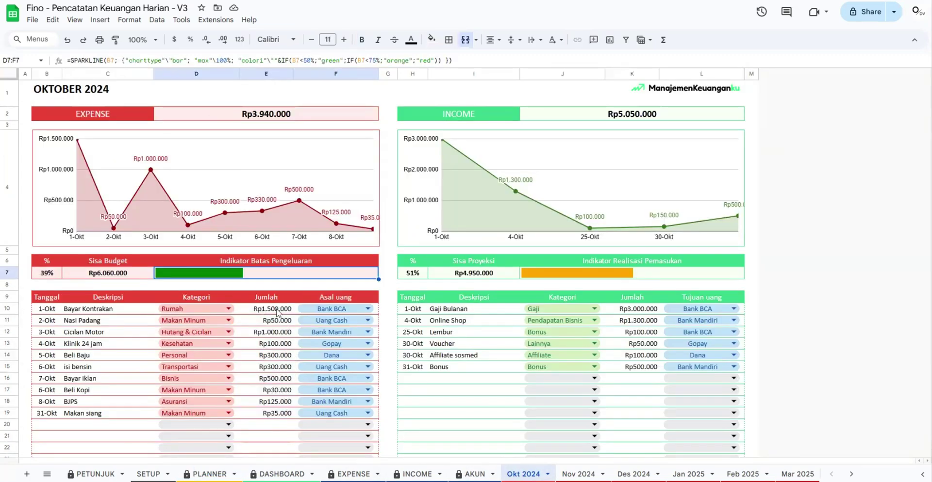
# Review October's expense total, remaining budget, spending indicator, empty expense rows, and the EXPENSE and INCOME sections
pyautogui.click(291, 116)
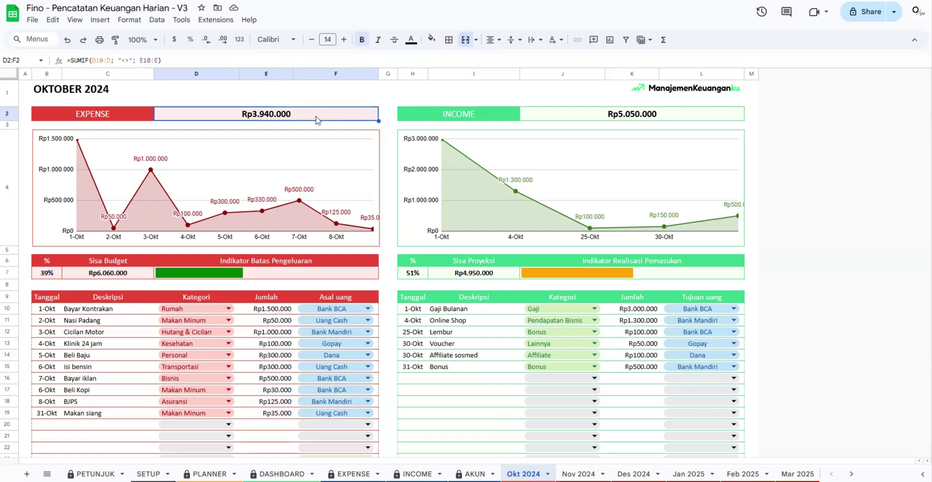
pyautogui.click(111, 274)
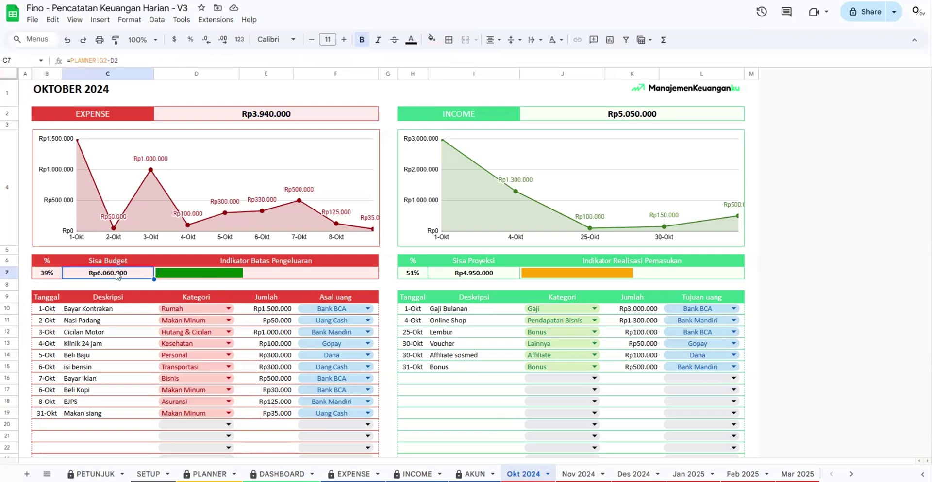
pyautogui.click(245, 276)
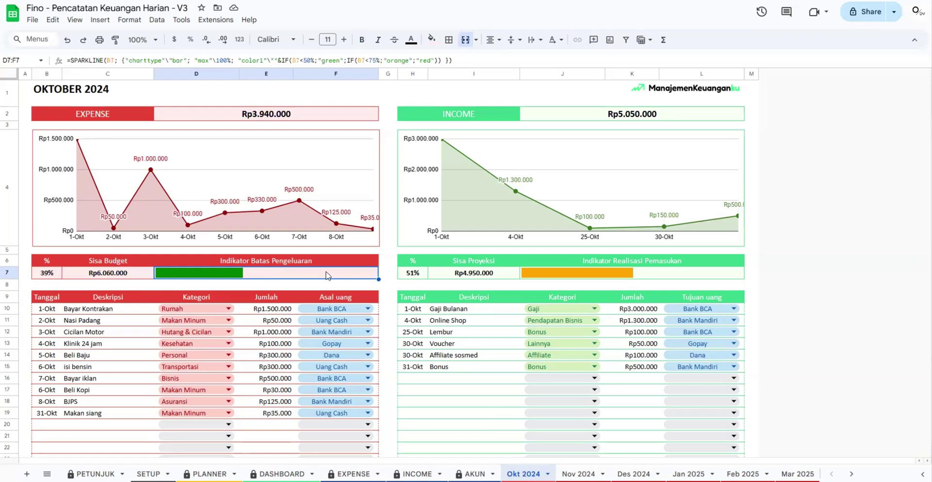
pyautogui.click(280, 430)
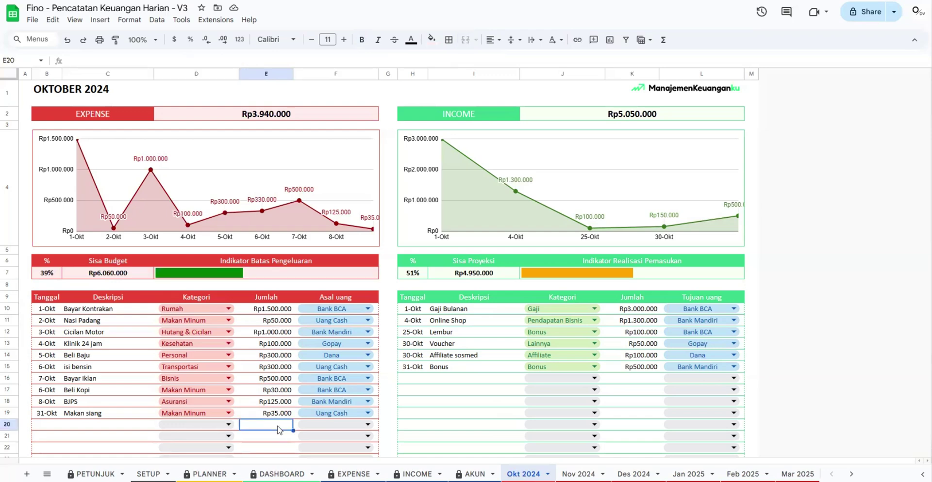
pyautogui.scroll(-3, 279, 429)
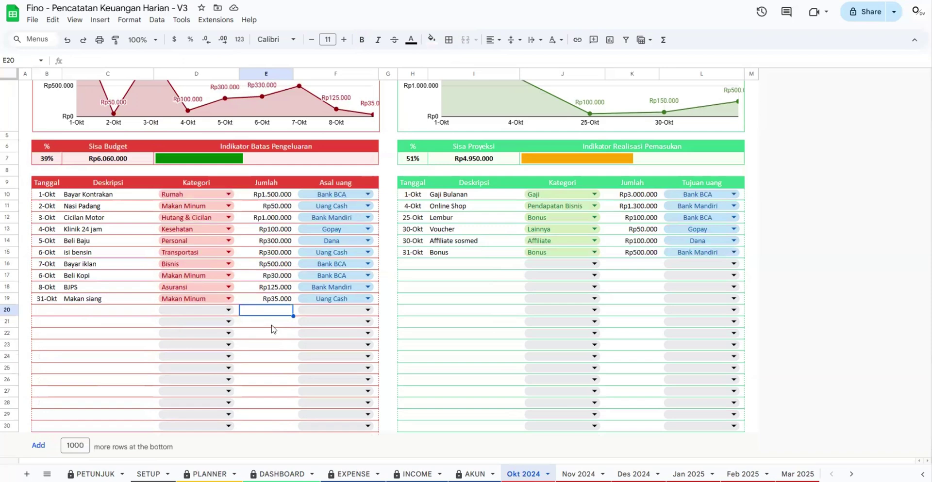
pyautogui.scroll(3, 278, 290)
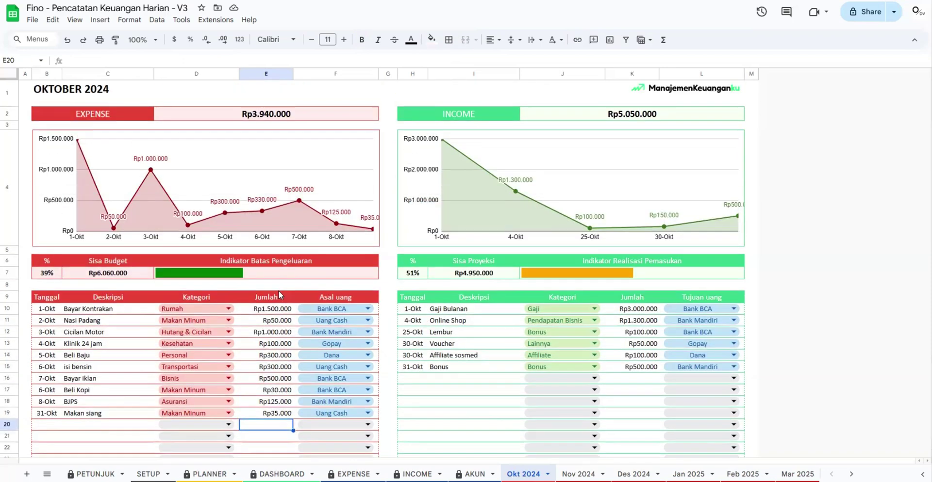
pyautogui.click(280, 278)
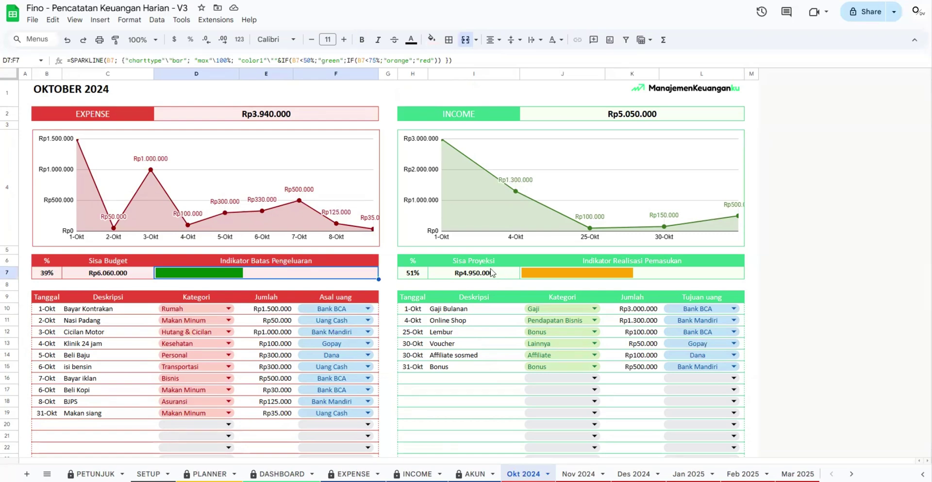
pyautogui.click(101, 109)
pyautogui.click(465, 117)
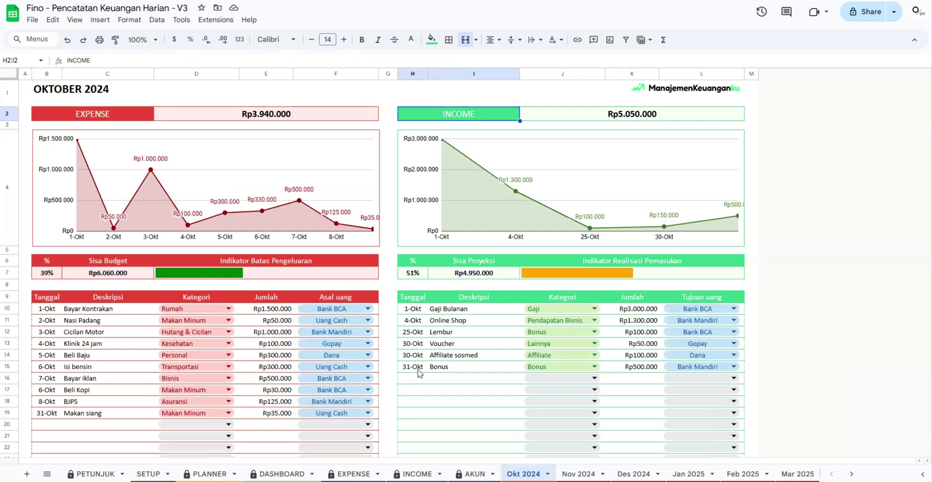
# Look at the Nov 2024 sheet, and on the Des 2025 sheet change the title to Desember 2025
pyautogui.click(578, 474)
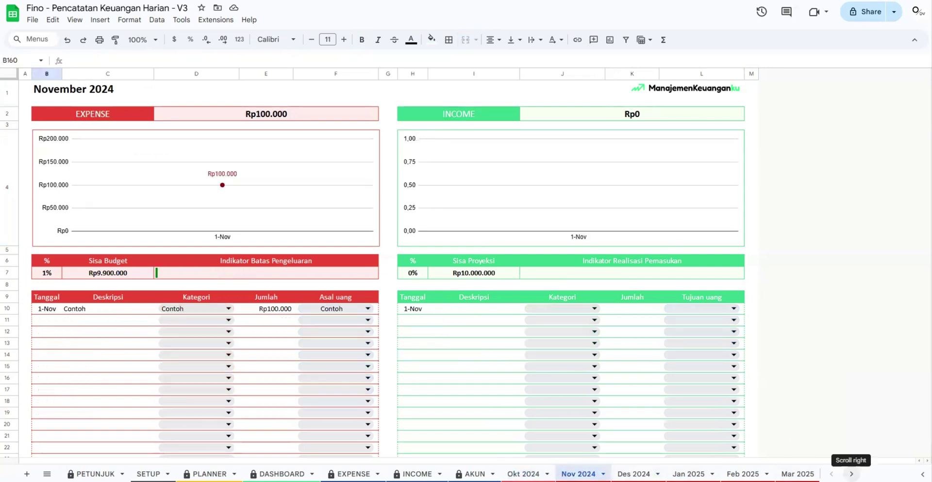
pyautogui.click(851, 474)
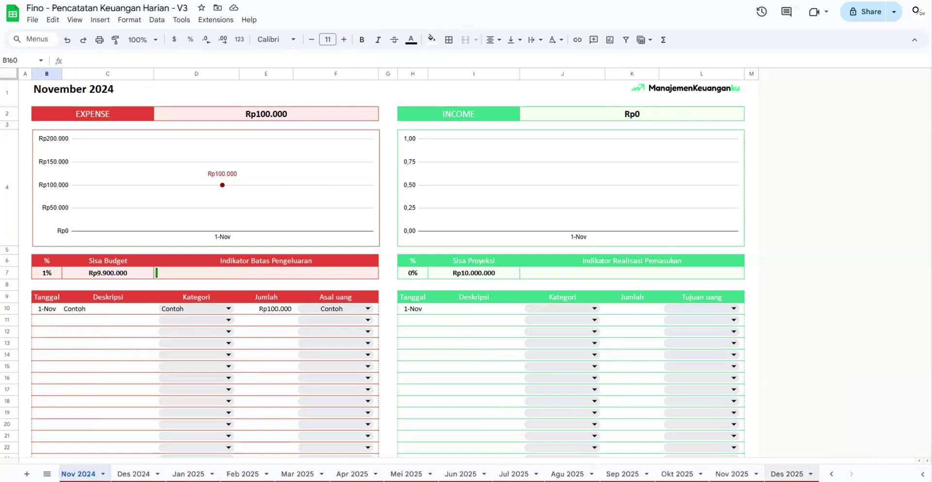
pyautogui.click(789, 474)
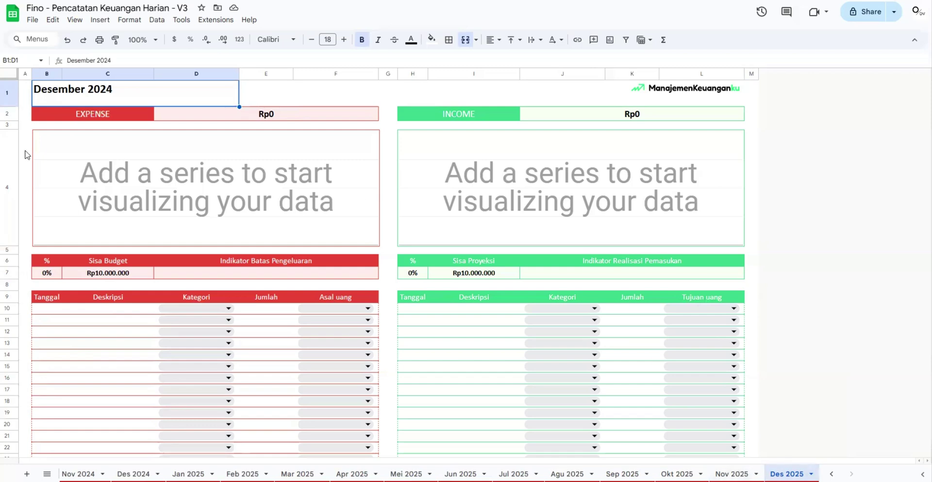
pyautogui.click(109, 58)
pyautogui.press('BackSpace')
pyautogui.write('5')
pyautogui.press('Return')
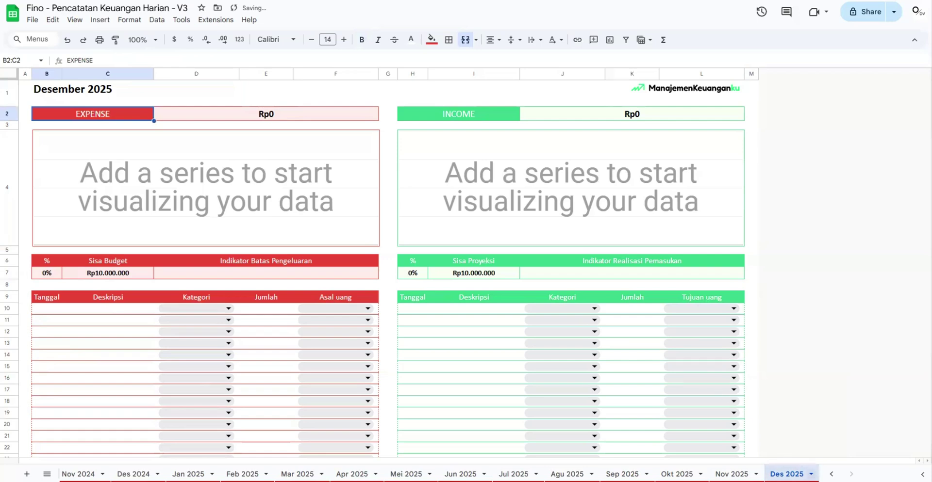
# Duplicate the Des 2025 sheet
pyautogui.click(811, 474)
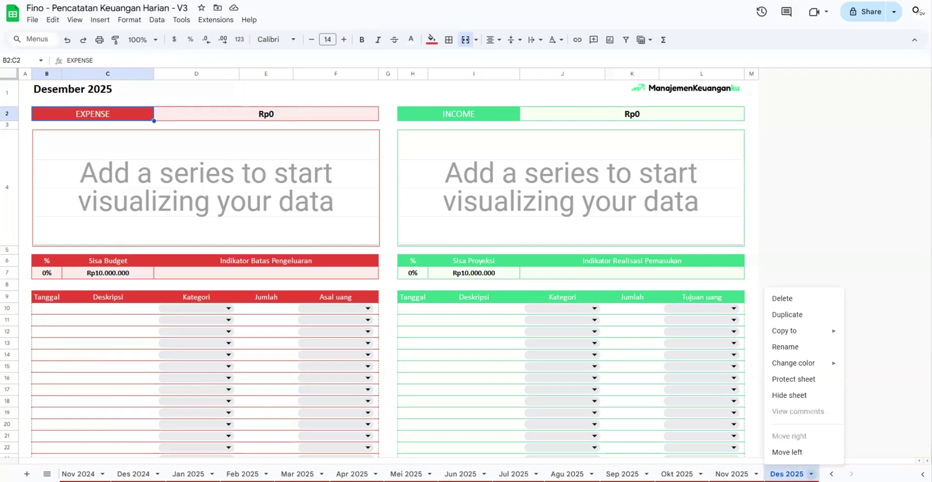
pyautogui.press('Escape')
pyautogui.click(811, 475)
pyautogui.click(799, 315)
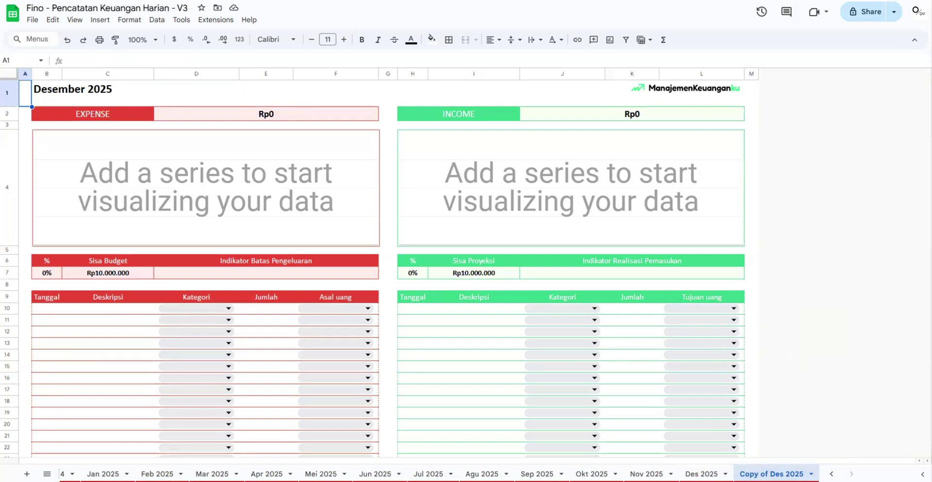
# Rename the duplicated Des 2025 sheet as Jan 2026
pyautogui.doubleClick(760, 474)
pyautogui.click(760, 474)
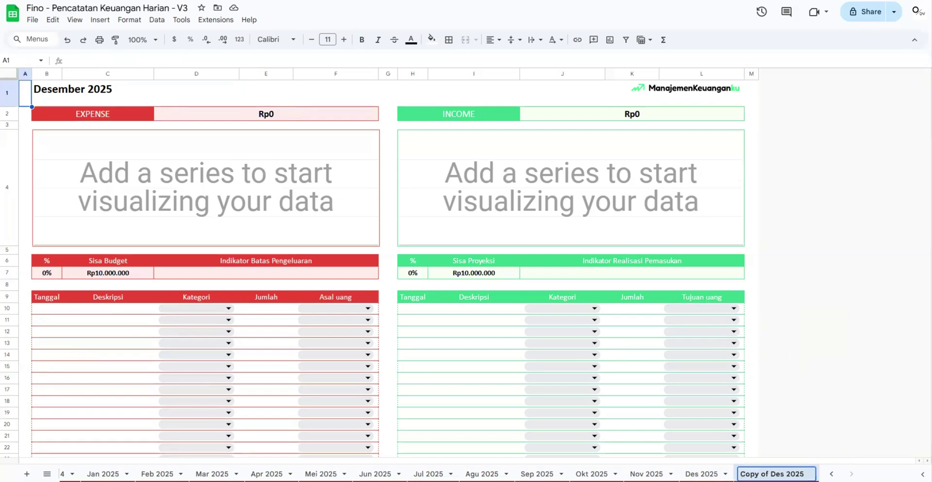
pyautogui.moveTo(784, 474); pyautogui.dragTo(739, 475)
pyautogui.write('Jan')
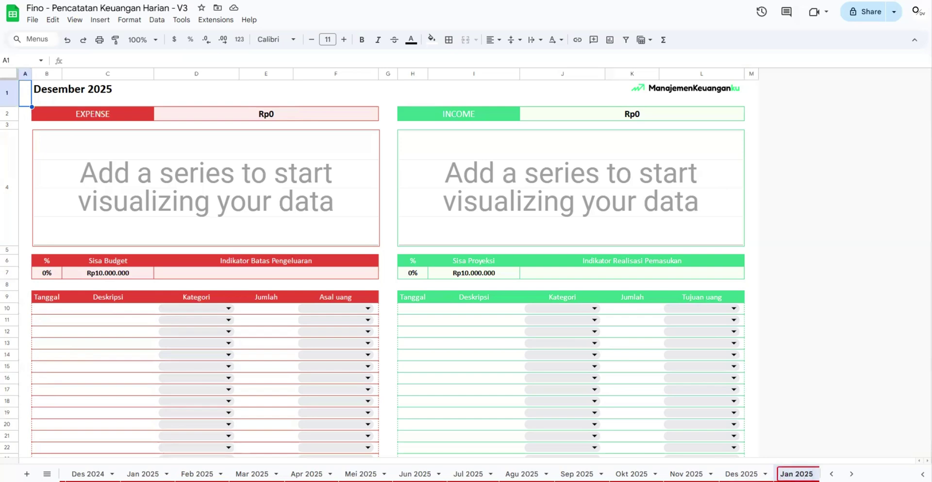
pyautogui.press('BackSpace')
pyautogui.write('6')
pyautogui.press('Return')
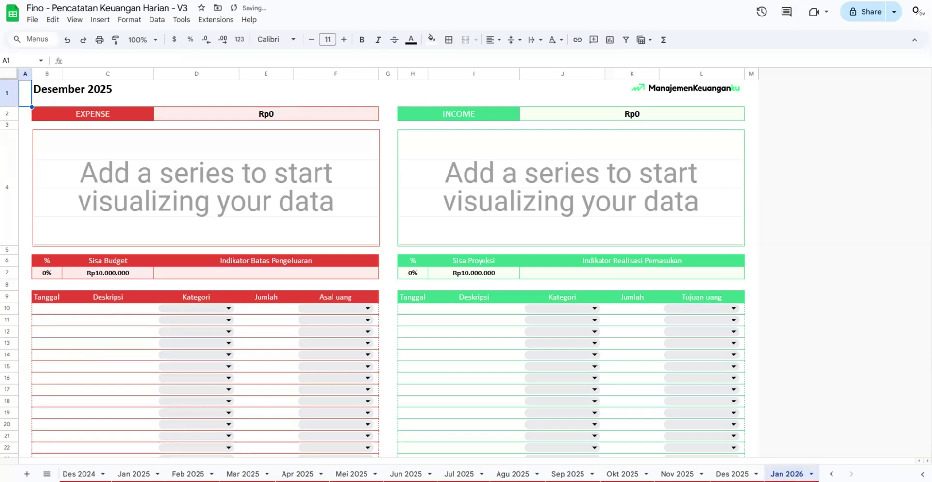
# Change the title on the Jan 2026 sheet to Januari 2026
pyautogui.click(108, 94)
pyautogui.click(122, 62)
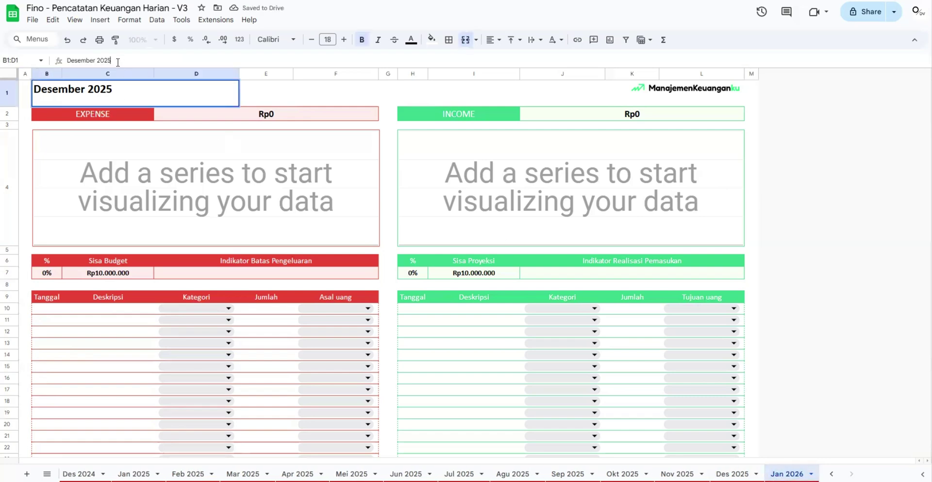
pyautogui.doubleClick(87, 61)
pyautogui.write('Janu')
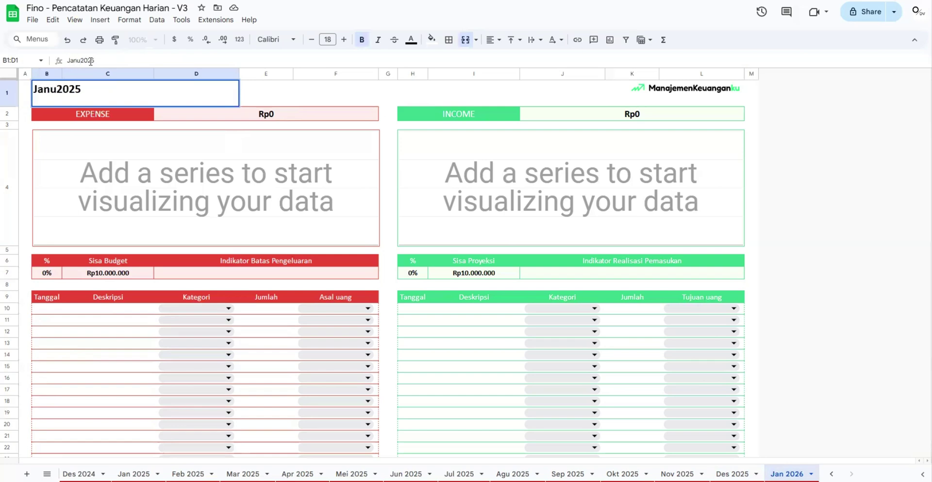
pyautogui.write('ari')
pyautogui.press('End')
pyautogui.press('BackSpace')
pyautogui.write('6')
pyautogui.press('Return')
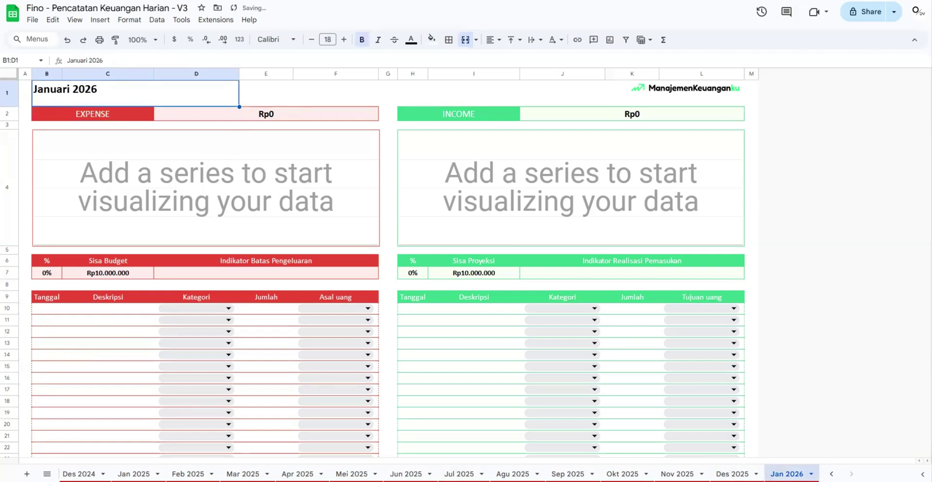
pyautogui.doubleClick(786, 475)
pyautogui.click(800, 436)
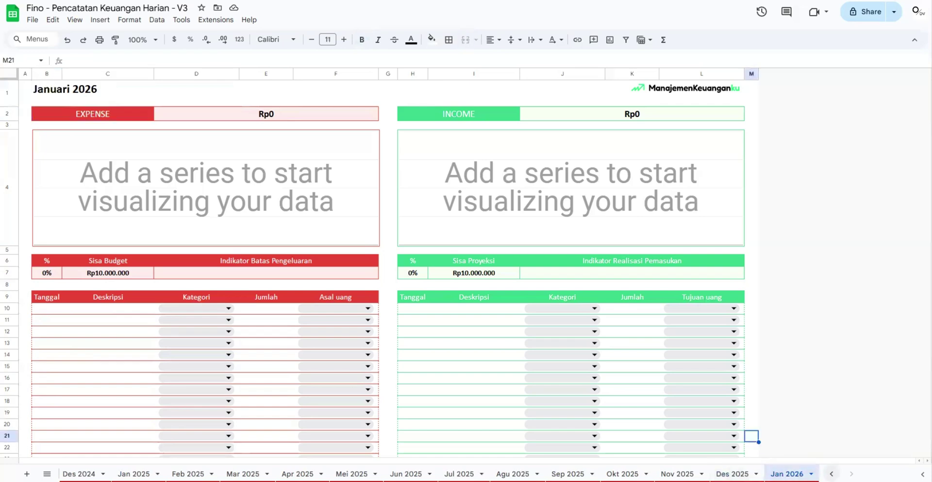
# Look through the workbook's sheets from first to last and view the Des 2025 sheet
pyautogui.click(831, 474)
pyautogui.click(830, 474)
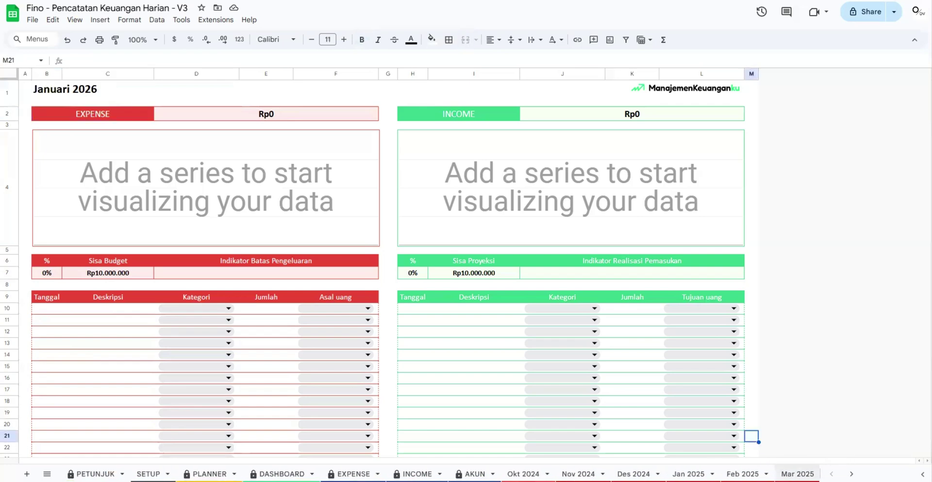
pyautogui.click(851, 474)
pyautogui.click(850, 474)
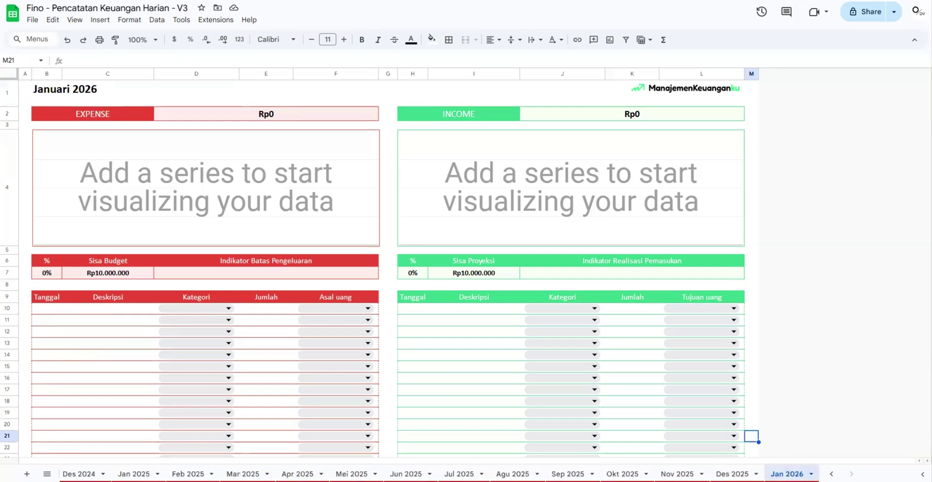
pyautogui.click(731, 474)
# On the DASHBOARD sheet, set BULAN to 1 November 2024 and review that month's expense, income and account tables
pyautogui.click(831, 474)
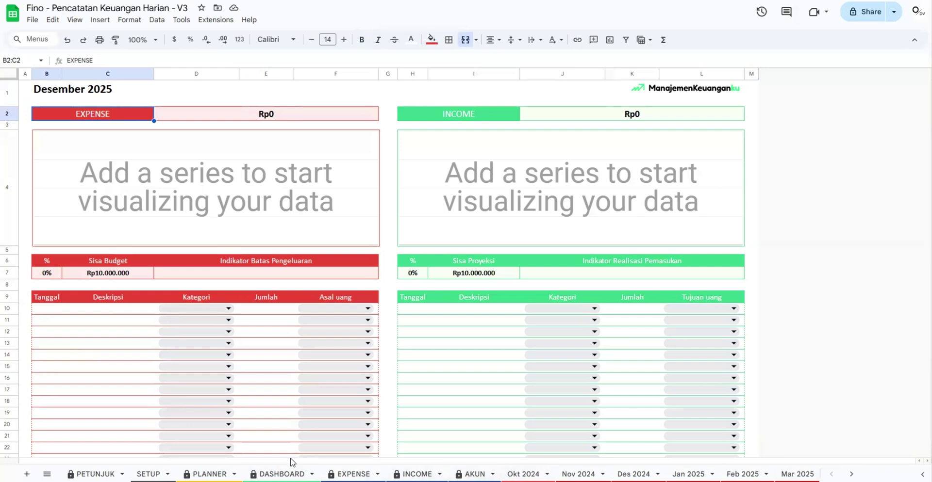
pyautogui.click(276, 474)
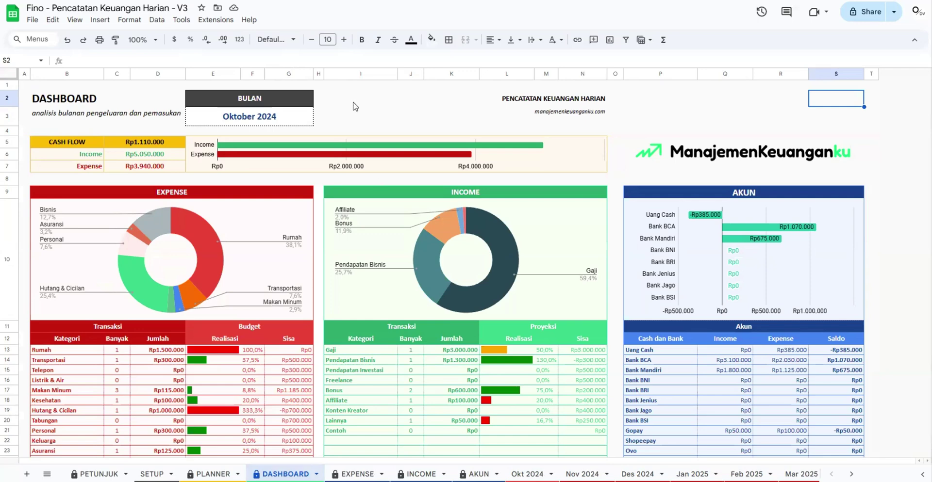
pyautogui.click(279, 121)
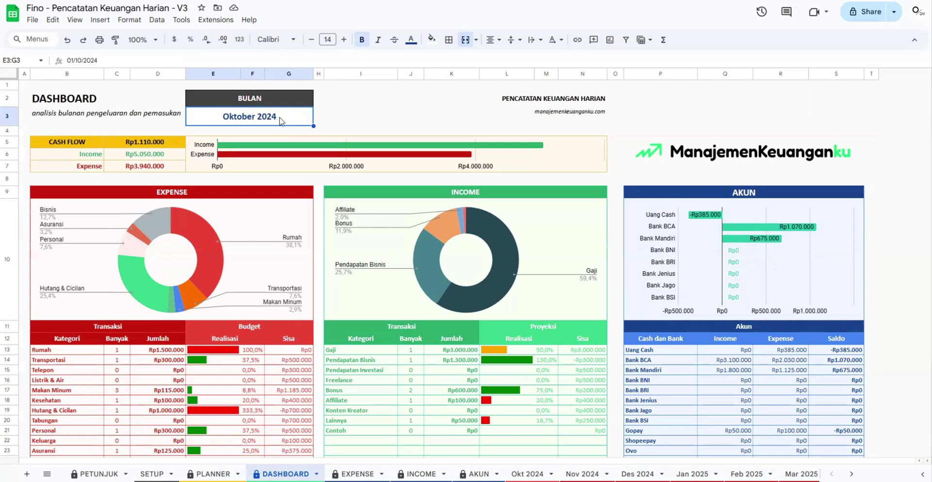
pyautogui.doubleClick(244, 119)
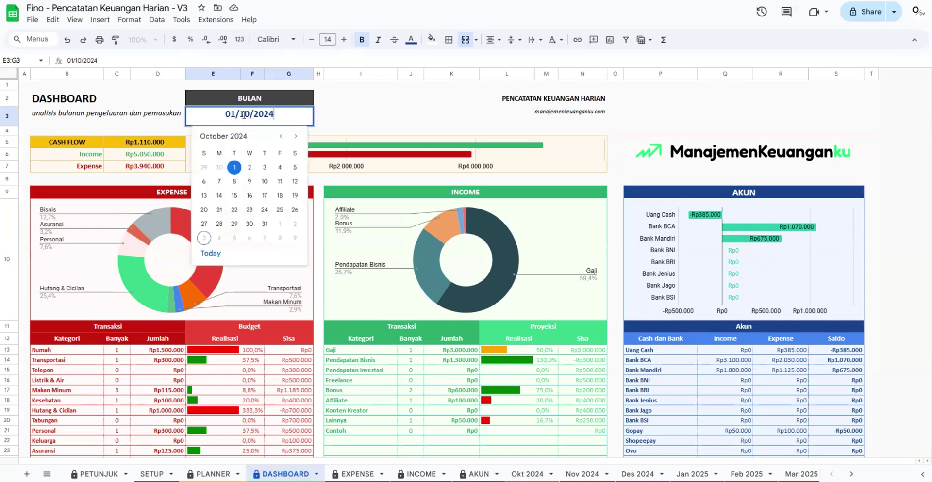
pyautogui.click(295, 137)
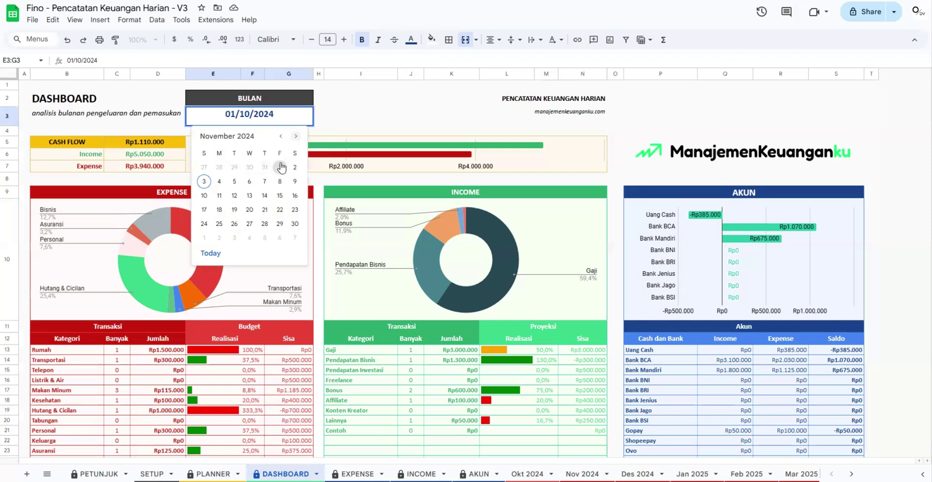
pyautogui.click(281, 168)
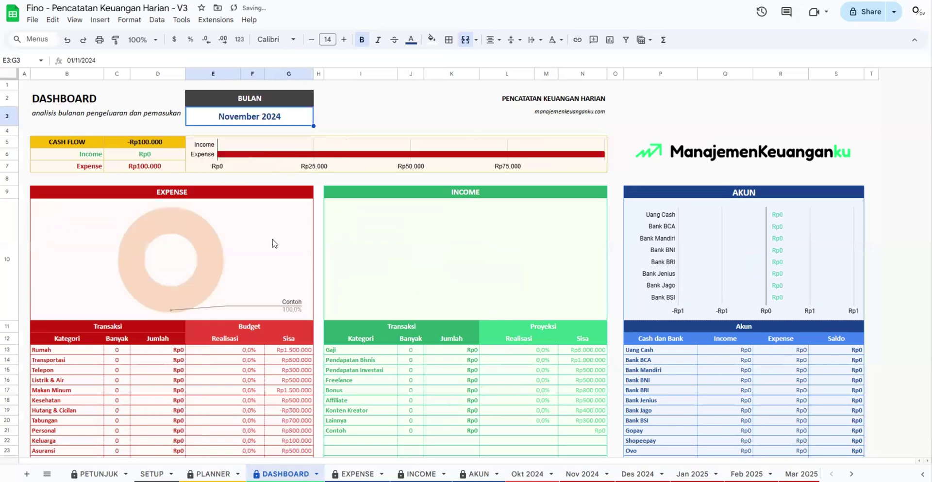
pyautogui.scroll(-2, 344, 250)
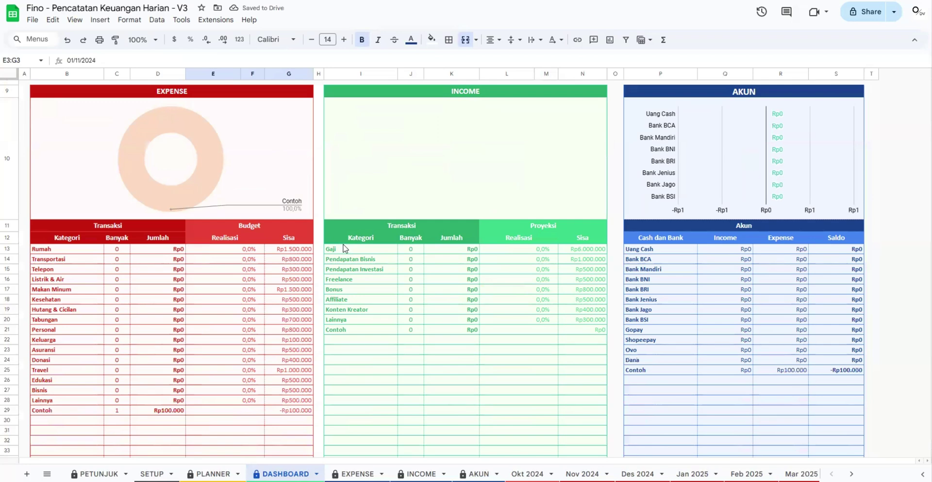
pyautogui.scroll(2, 345, 249)
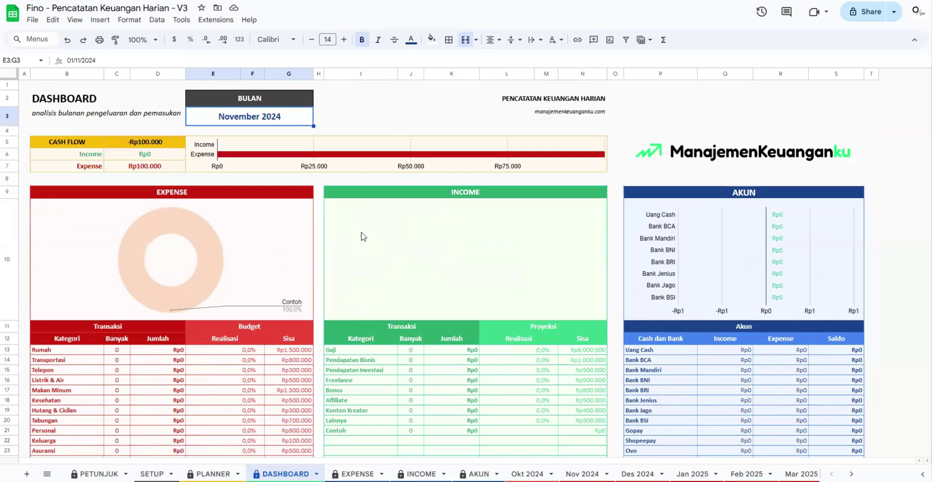
# Set the dashboard's BULAN date to 01/01/2025 to display January 2025
pyautogui.doubleClick(255, 117)
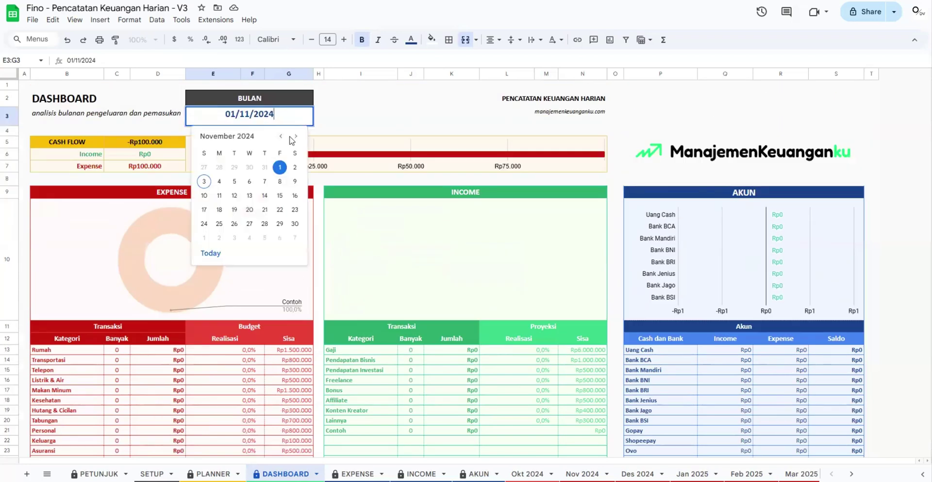
pyautogui.click(296, 137)
pyautogui.click(295, 137)
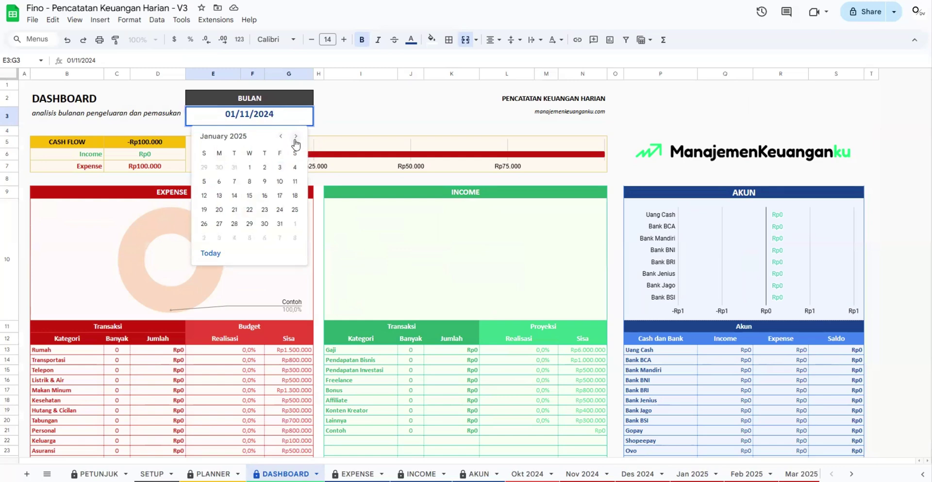
pyautogui.click(250, 169)
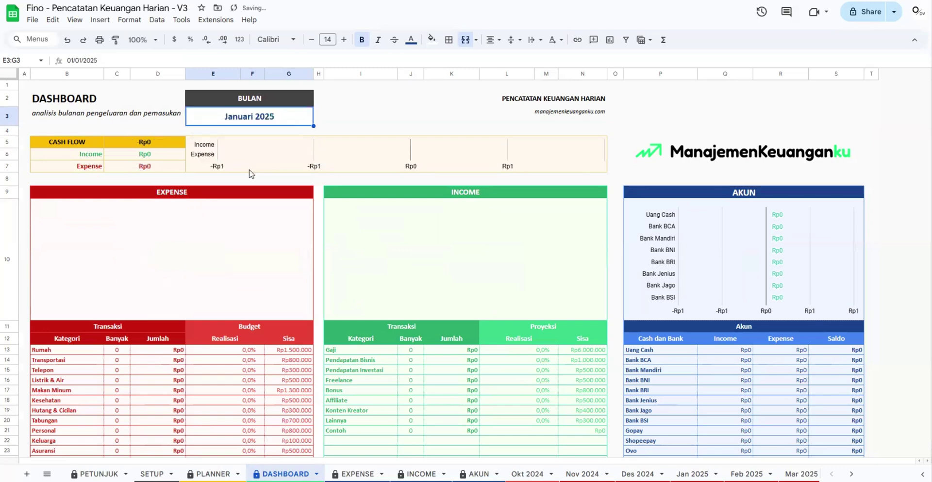
# Set the dashboard's BULAN date to 01/09/2024 to display September 2024
pyautogui.doubleClick(235, 121)
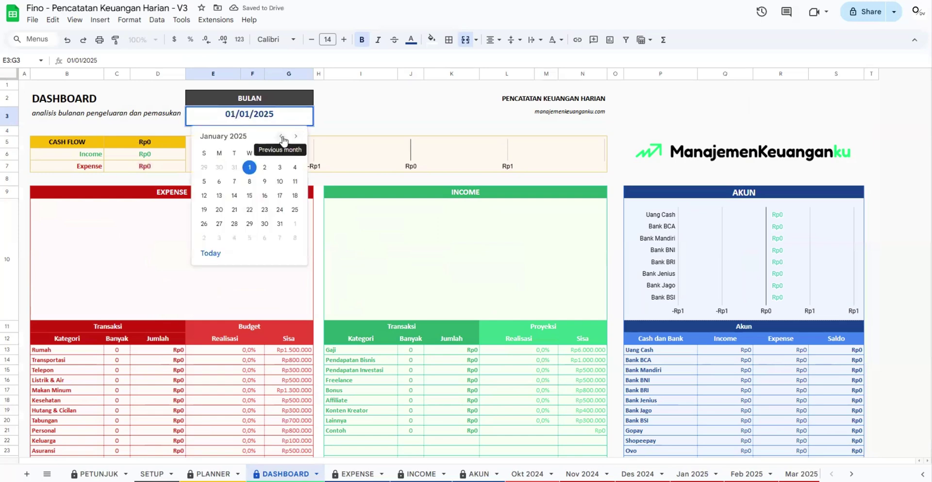
pyautogui.click(282, 136)
pyautogui.click(282, 137)
pyautogui.click(282, 136)
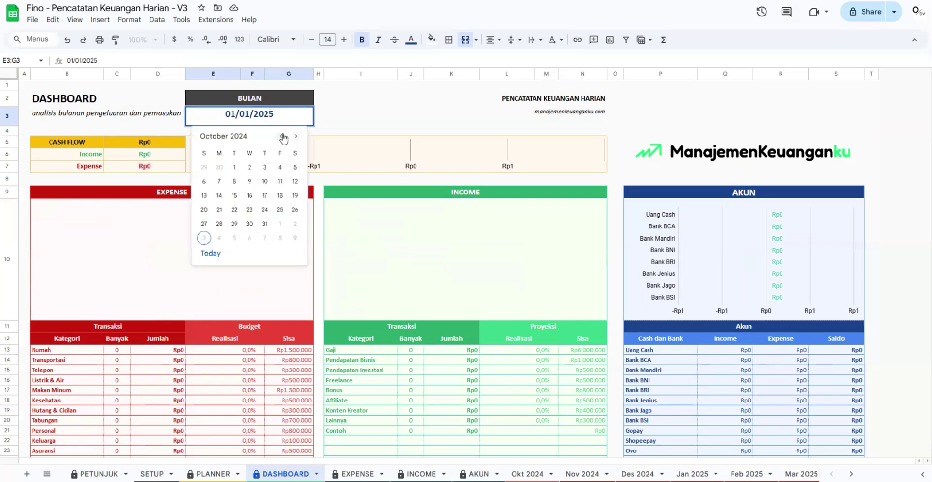
pyautogui.click(282, 137)
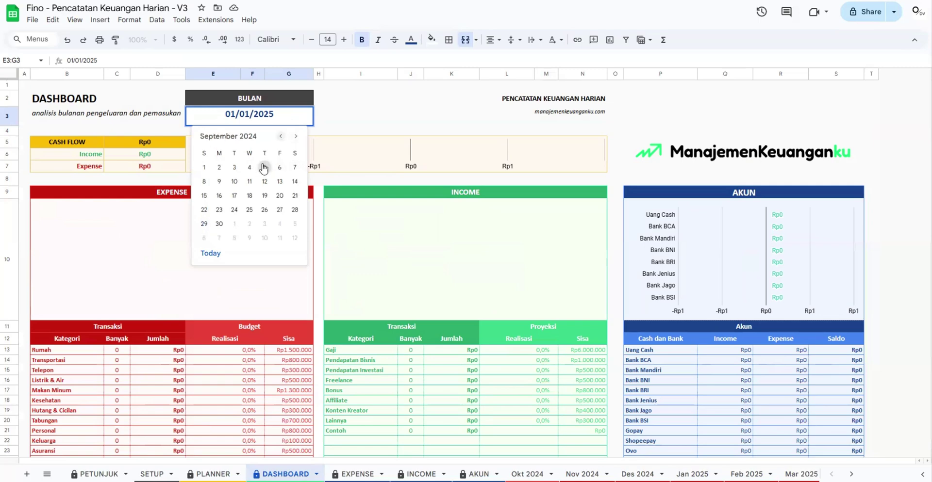
pyautogui.click(204, 167)
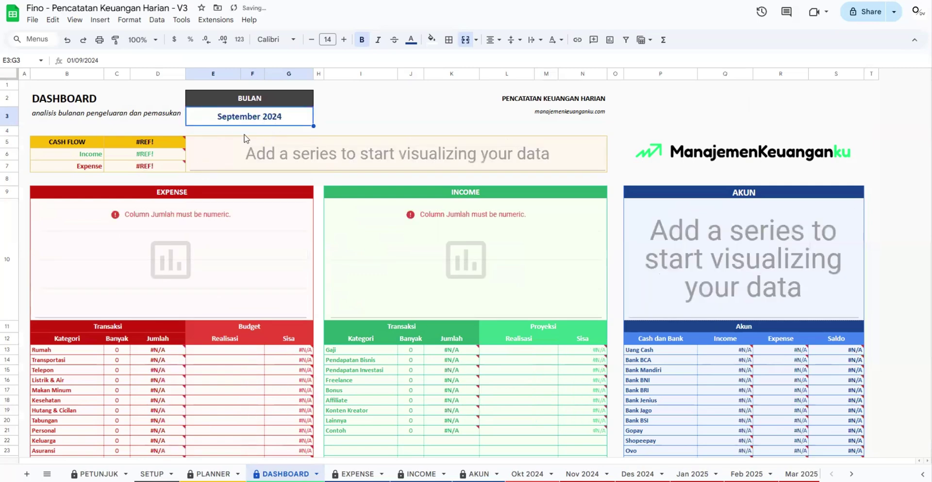
# Inspect the error in the dashboard's Expense total and compare the selected month with the Okt 2024 sheet
pyautogui.click(158, 166)
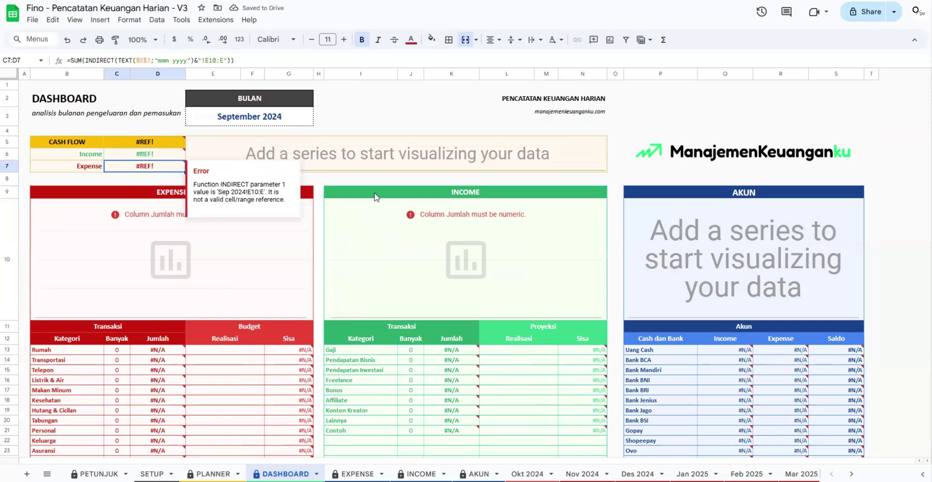
pyautogui.click(424, 229)
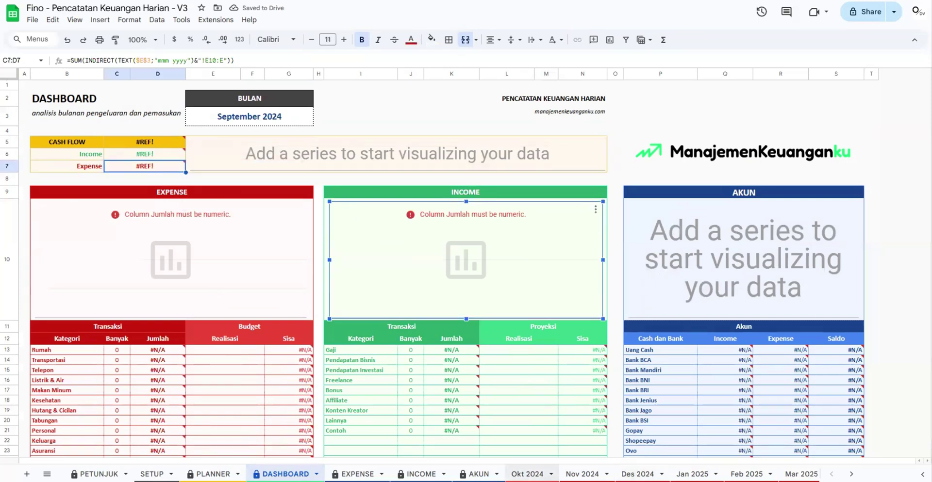
pyautogui.click(527, 475)
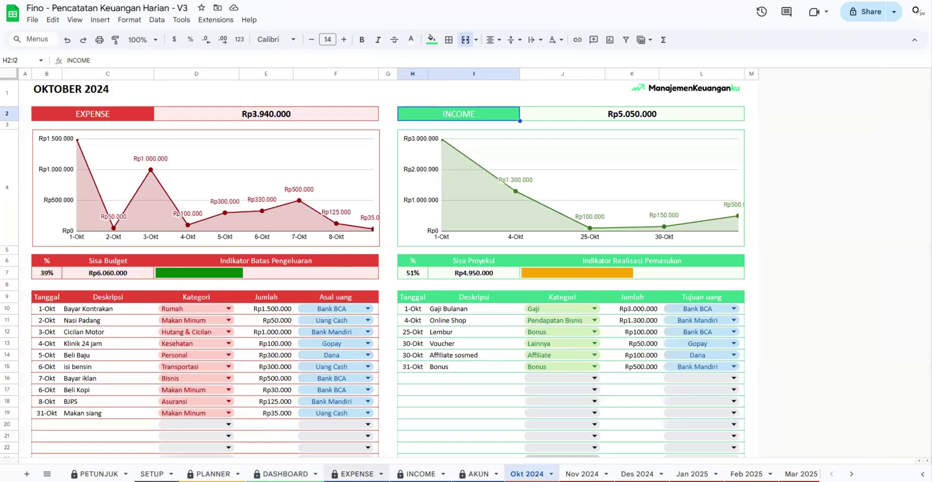
pyautogui.click(285, 474)
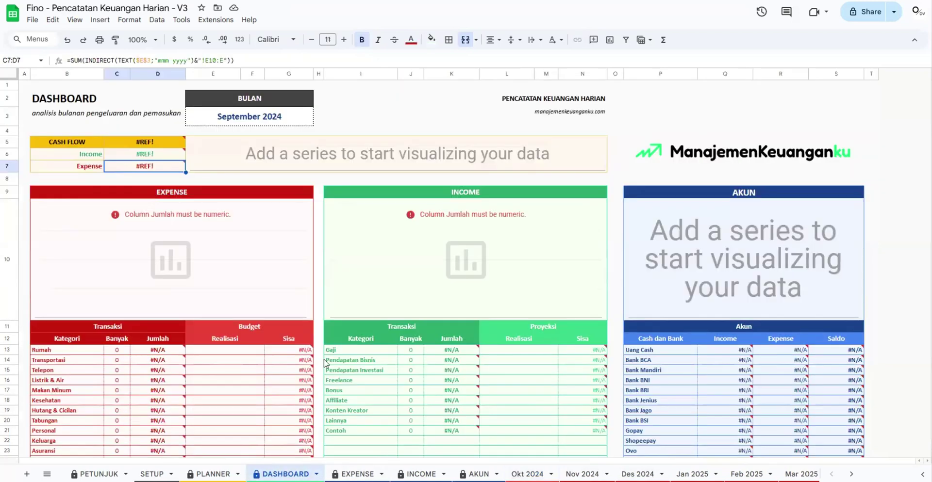
pyautogui.click(255, 121)
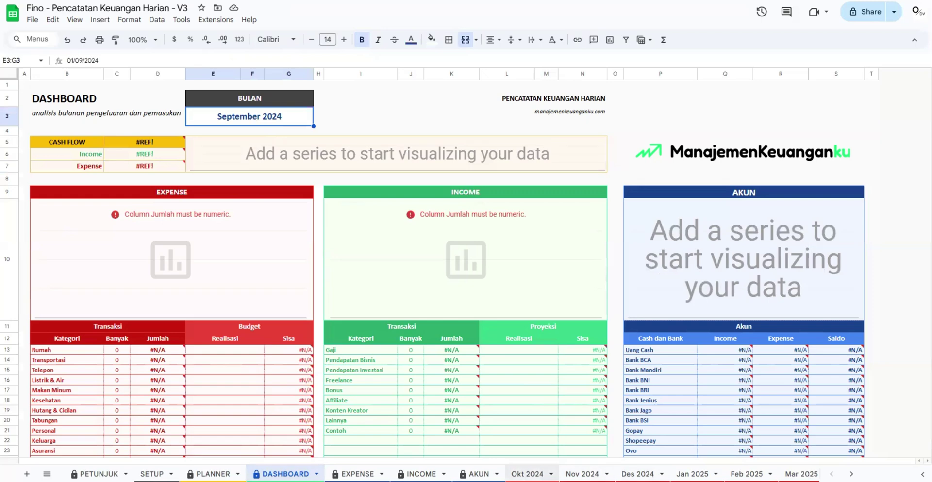
pyautogui.click(527, 474)
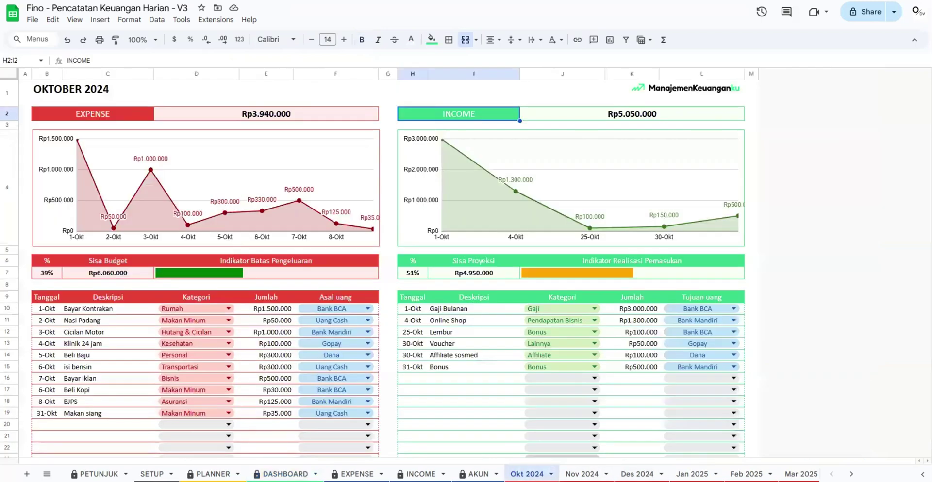
pyautogui.click(286, 474)
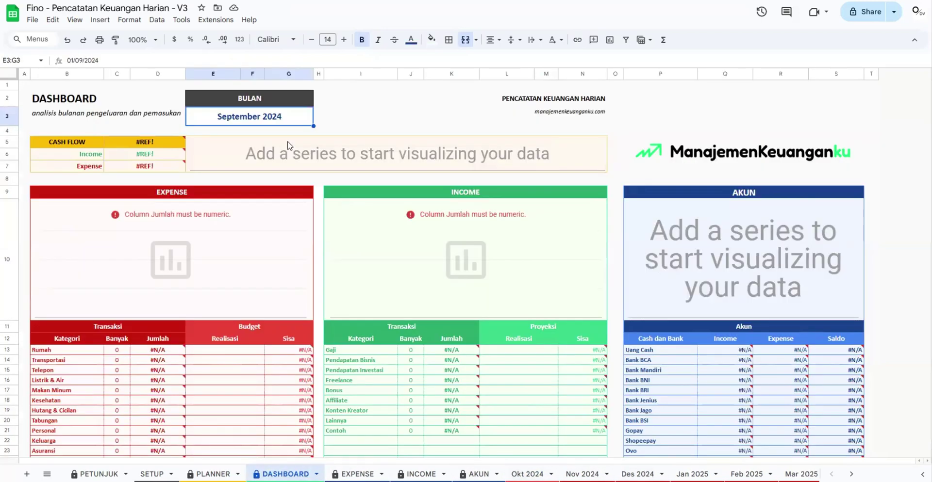
# Pick 1 October 2024 as the dashboard's BULAN date
pyautogui.doubleClick(249, 118)
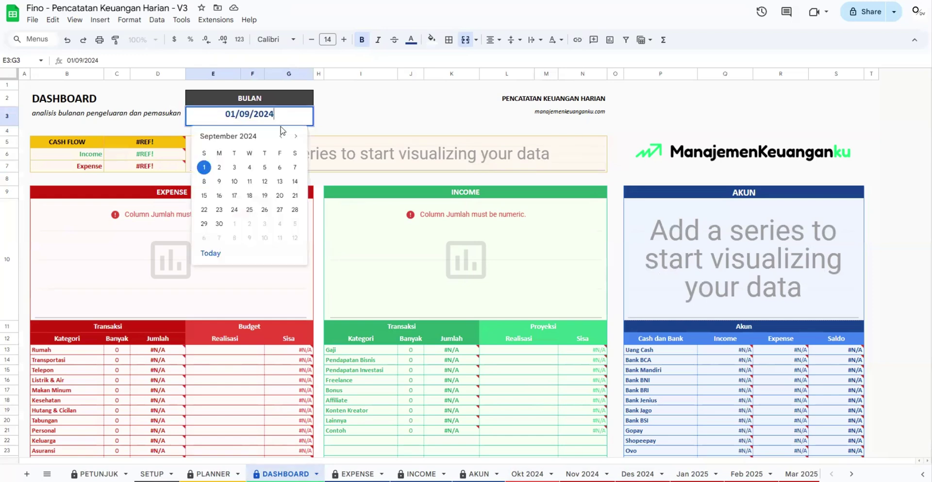
pyautogui.click(295, 136)
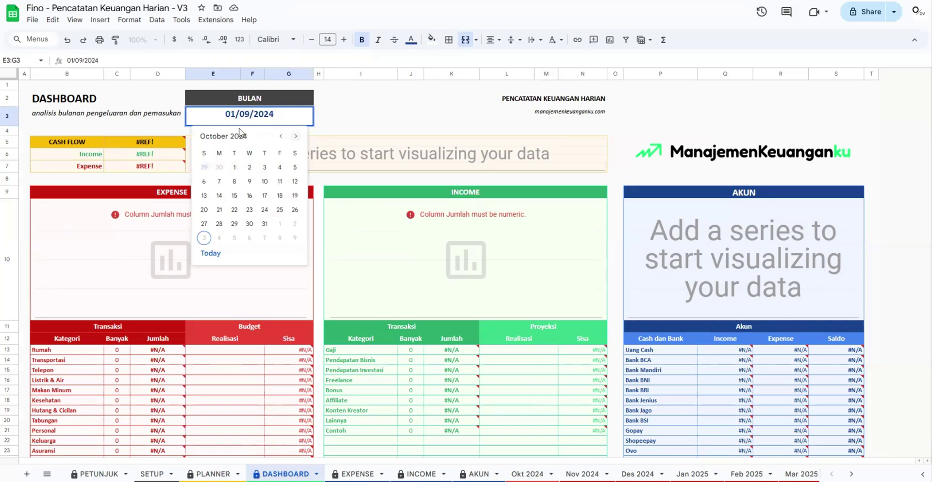
pyautogui.click(235, 168)
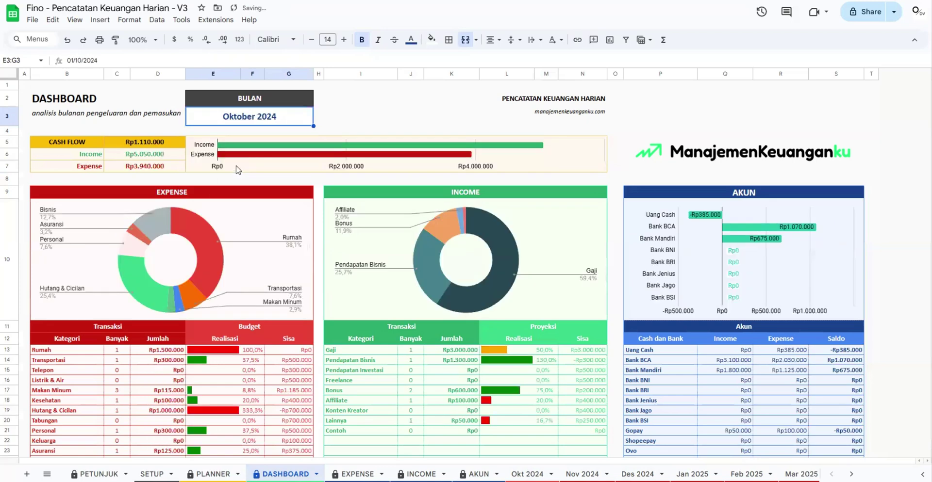
# Clear the dashboard's BULAN date and enter 01/10/2024 manually
pyautogui.doubleClick(256, 119)
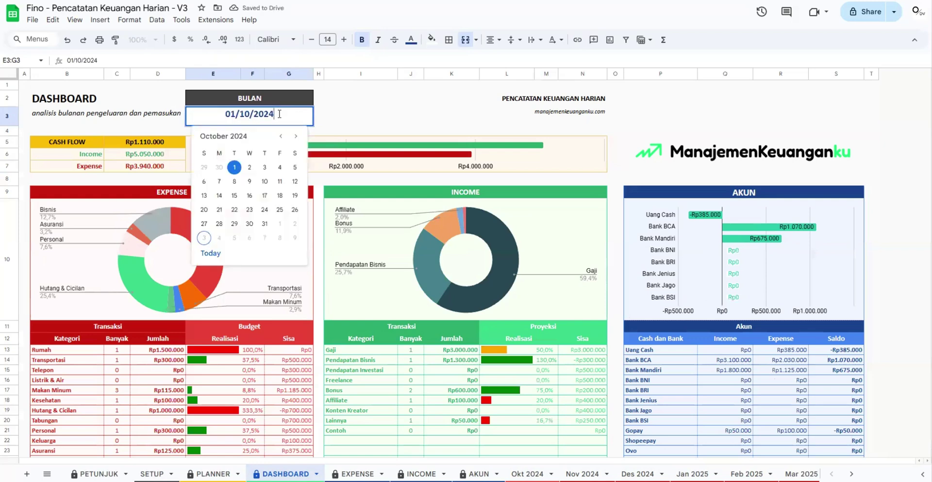
pyautogui.moveTo(275, 116); pyautogui.dragTo(221, 117)
pyautogui.press('BackSpace')
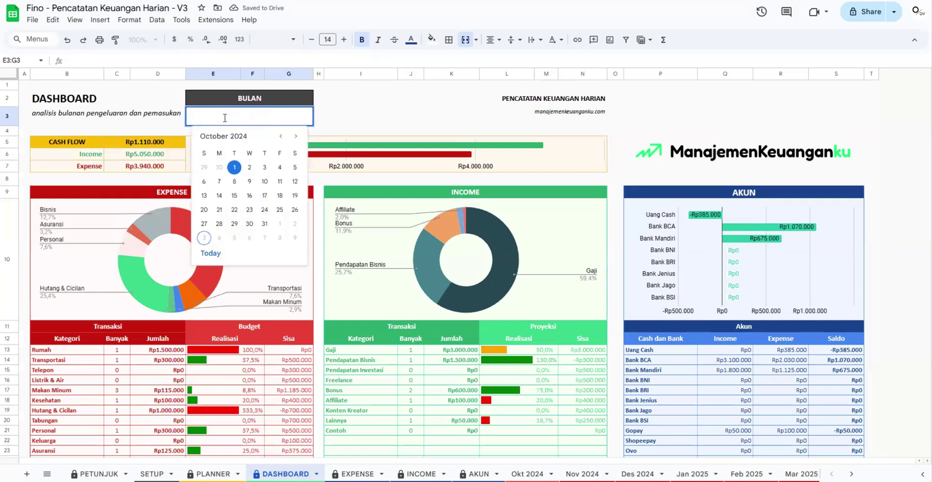
pyautogui.write('01/10/2024')
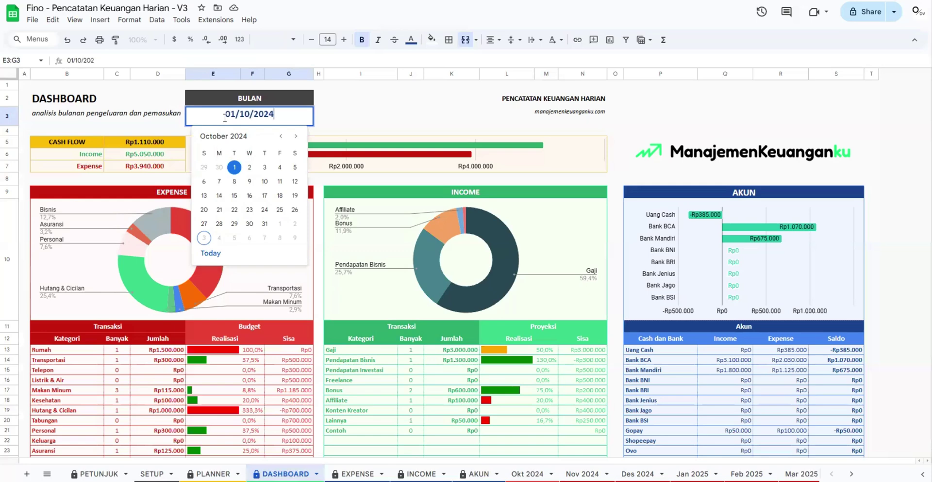
pyautogui.press('Return')
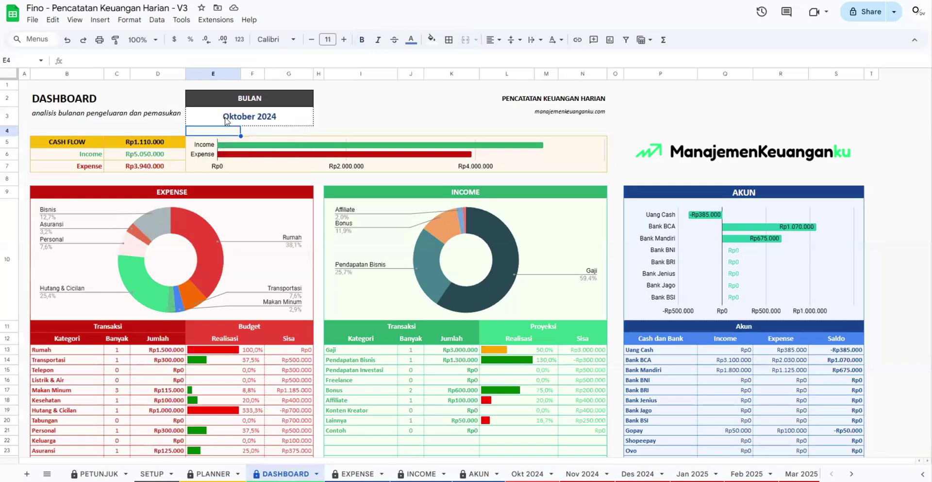
# Examine the Cash Flow, Income and Expense amounts and their formulas in the October 2024 summary
pyautogui.click(294, 121)
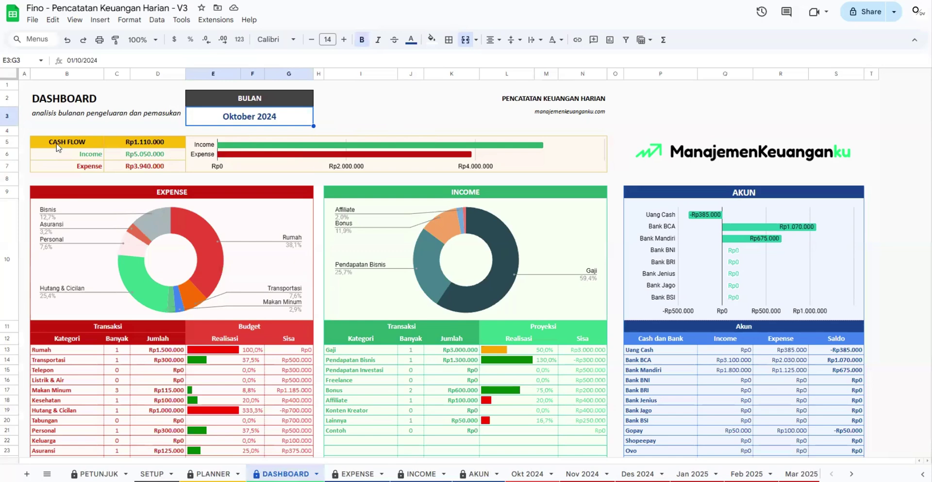
pyautogui.moveTo(59, 144); pyautogui.dragTo(144, 142)
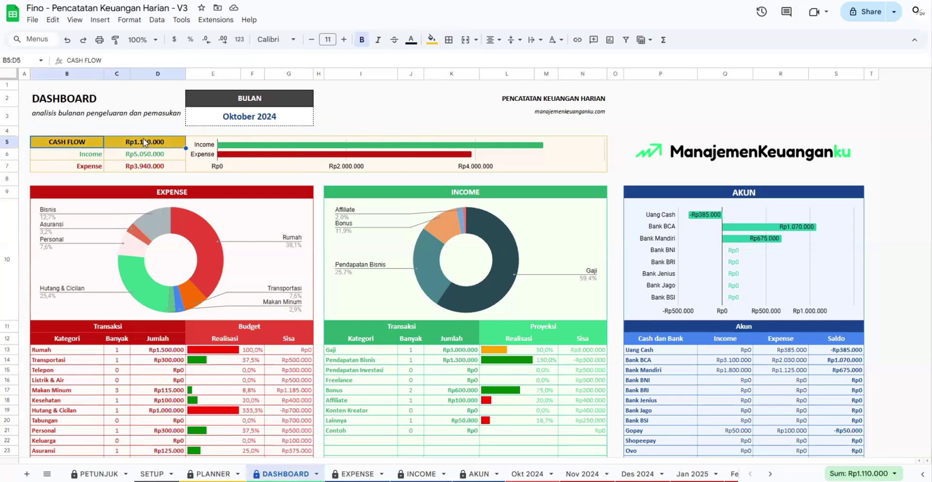
pyautogui.click(392, 114)
pyautogui.click(144, 142)
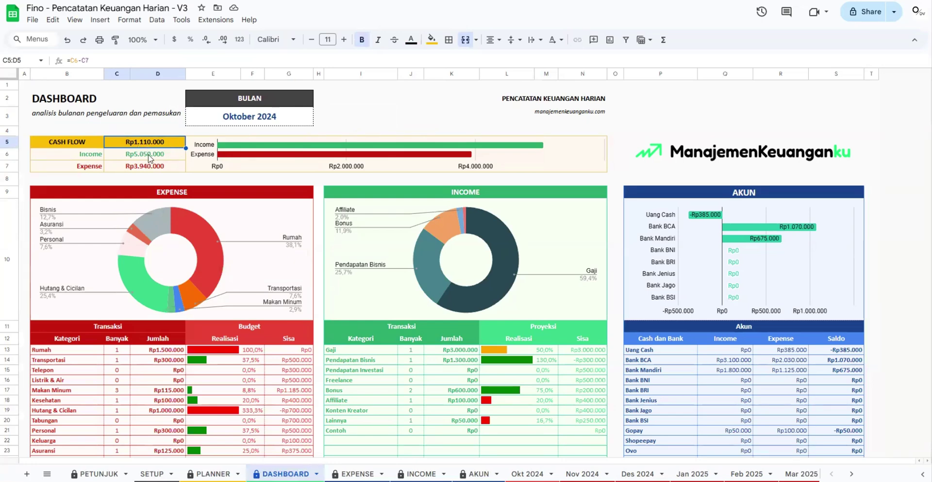
pyautogui.click(149, 156)
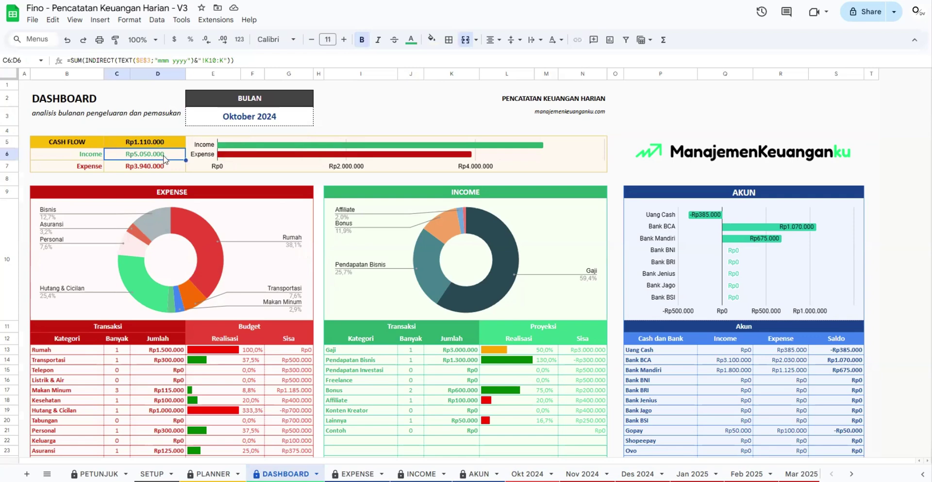
pyautogui.click(134, 168)
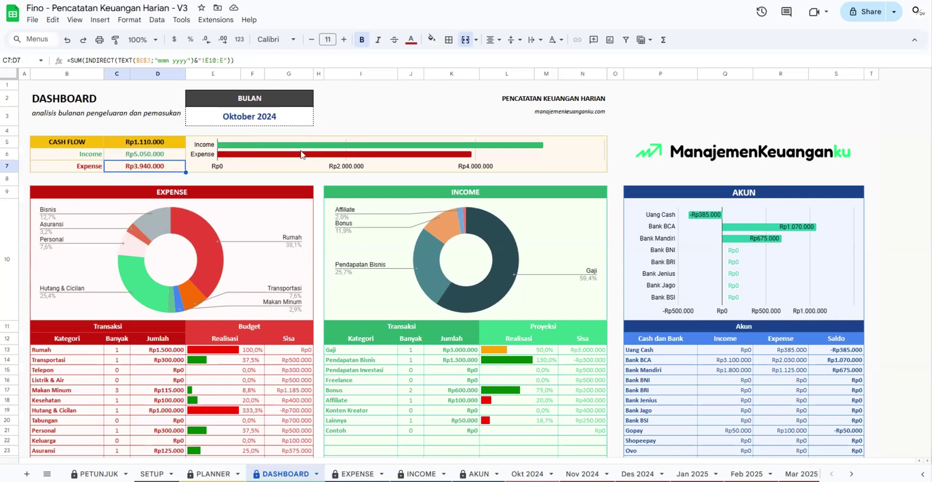
# Examine the category amounts and shares in the EXPENSE and INCOME donut charts
pyautogui.scroll(-2, 227, 201)
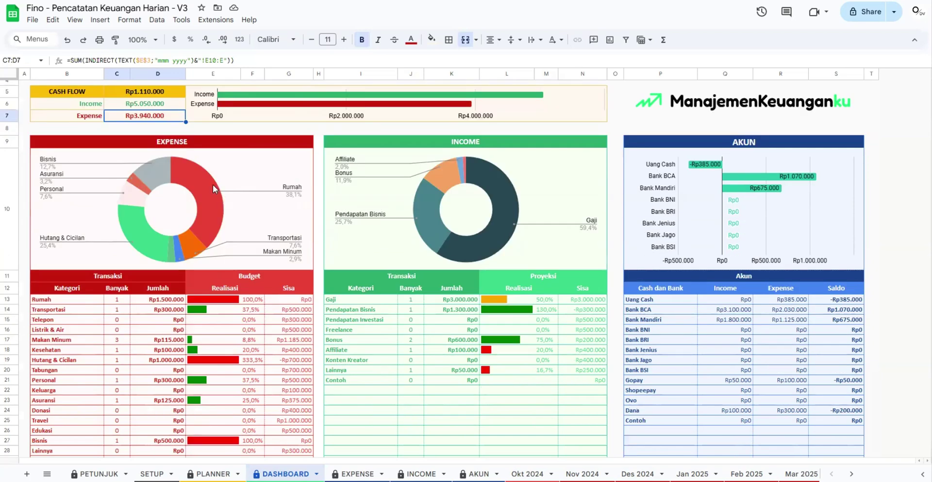
pyautogui.click(205, 187)
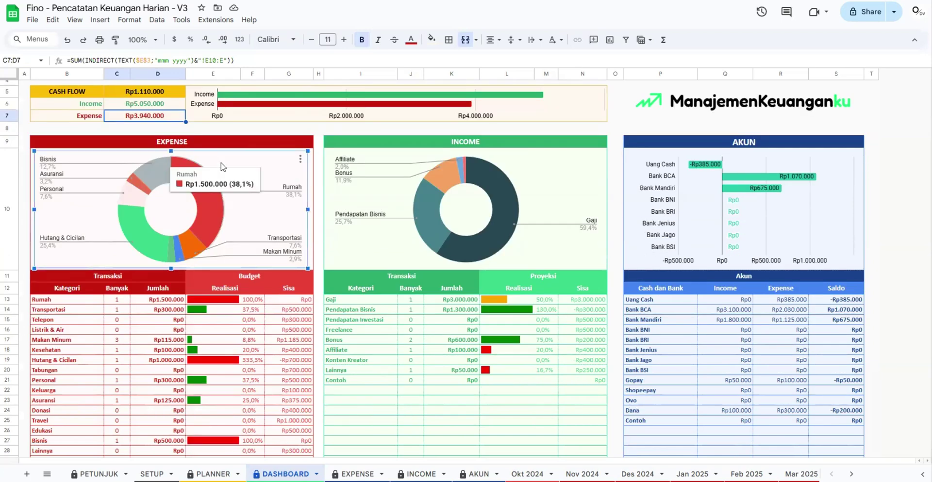
pyautogui.click(231, 129)
pyautogui.moveTo(194, 178)
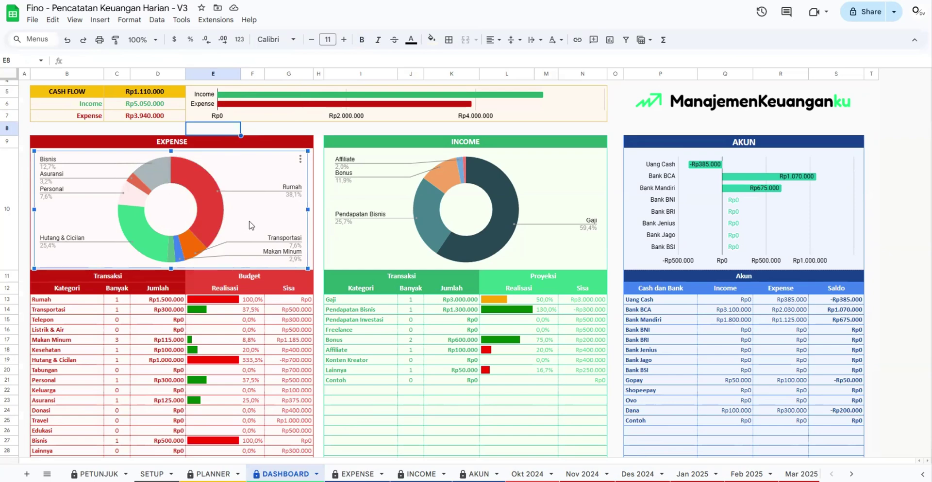
pyautogui.moveTo(221, 211)
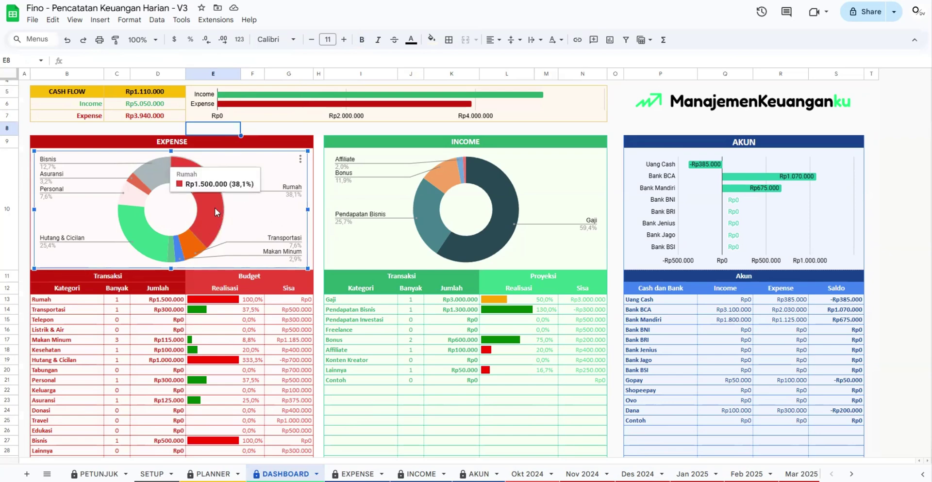
pyautogui.moveTo(162, 255)
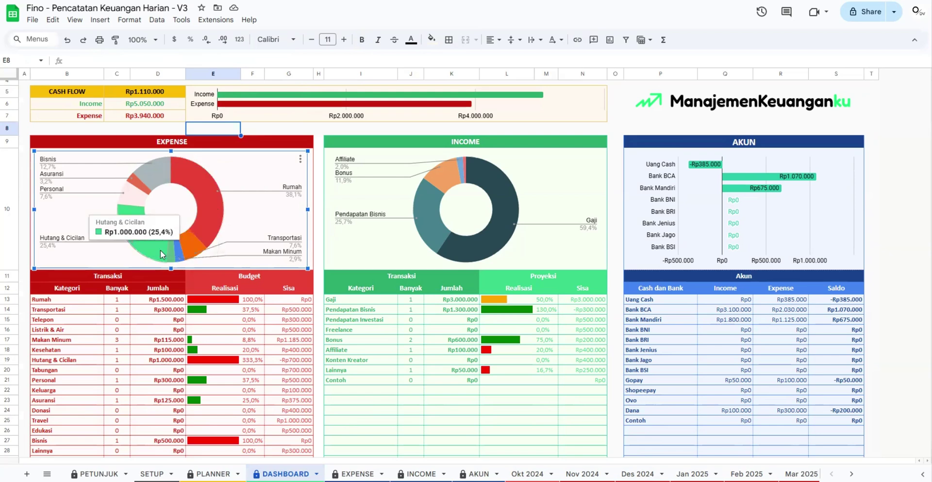
pyautogui.moveTo(139, 182)
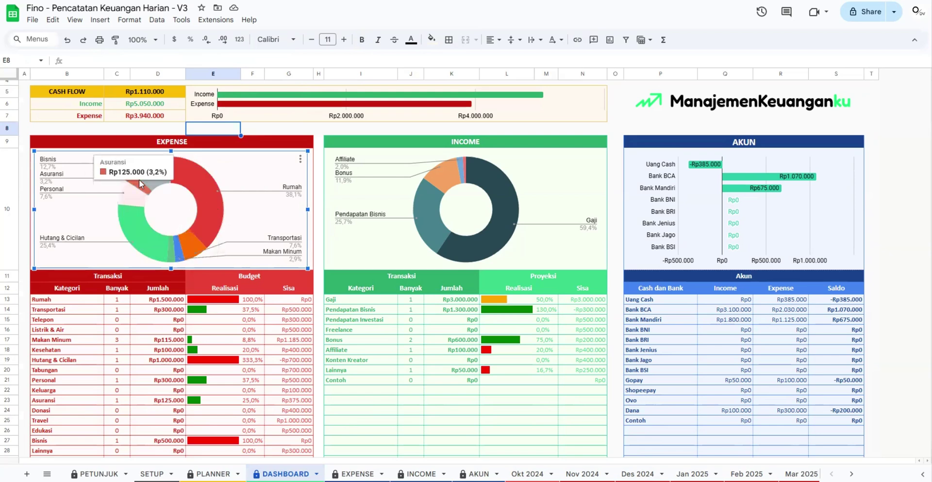
pyautogui.moveTo(190, 247)
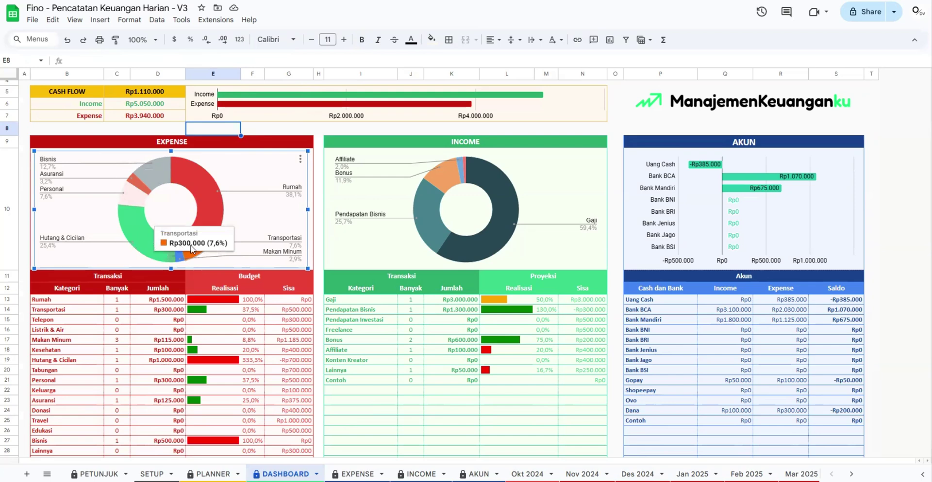
pyautogui.click(449, 196)
pyautogui.moveTo(486, 183)
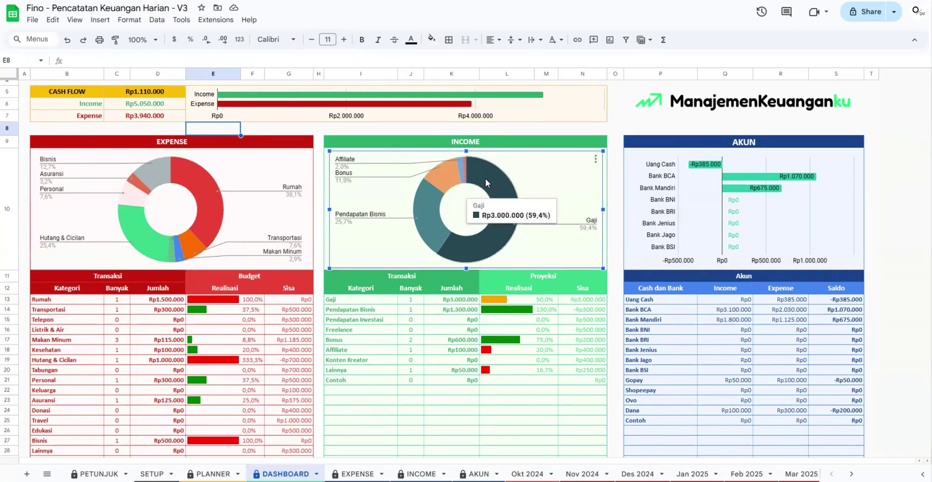
# Examine the Transaksi heading and the Kategori list of the dashboard's EXPENSE table, including the formula that fills the categories
pyautogui.click(90, 300)
pyautogui.click(100, 277)
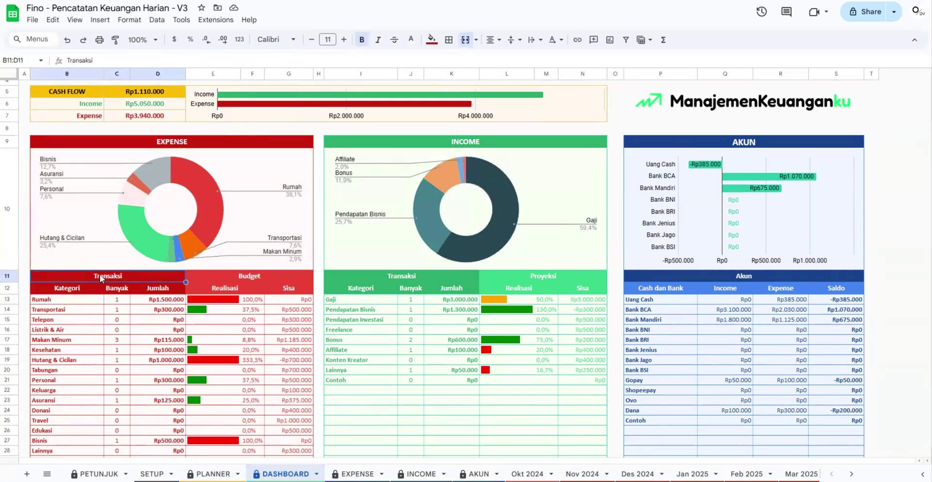
pyautogui.scroll(-2, 101, 278)
pyautogui.moveTo(73, 253); pyautogui.dragTo(80, 285)
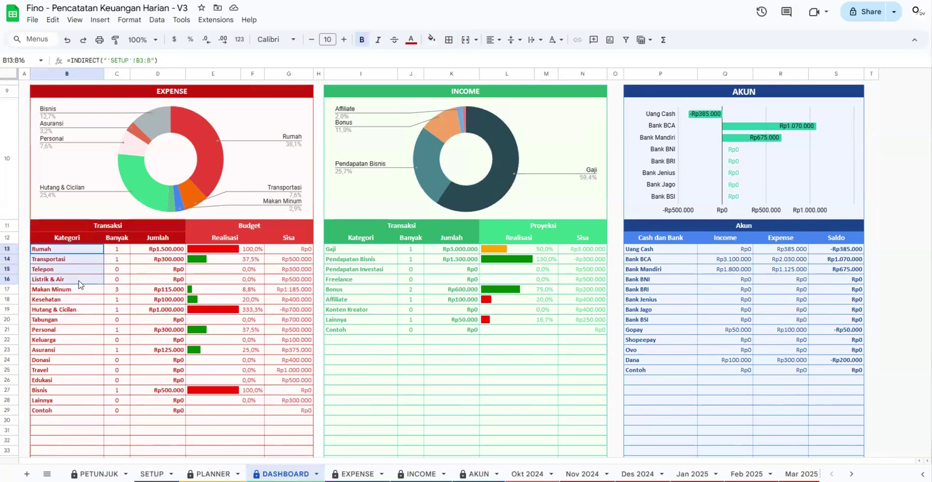
pyautogui.click(111, 225)
pyautogui.click(77, 242)
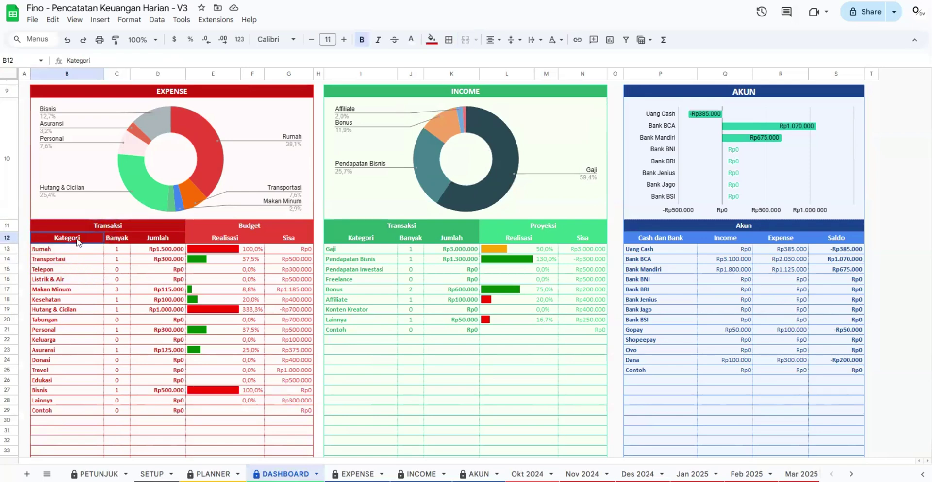
pyautogui.click(71, 253)
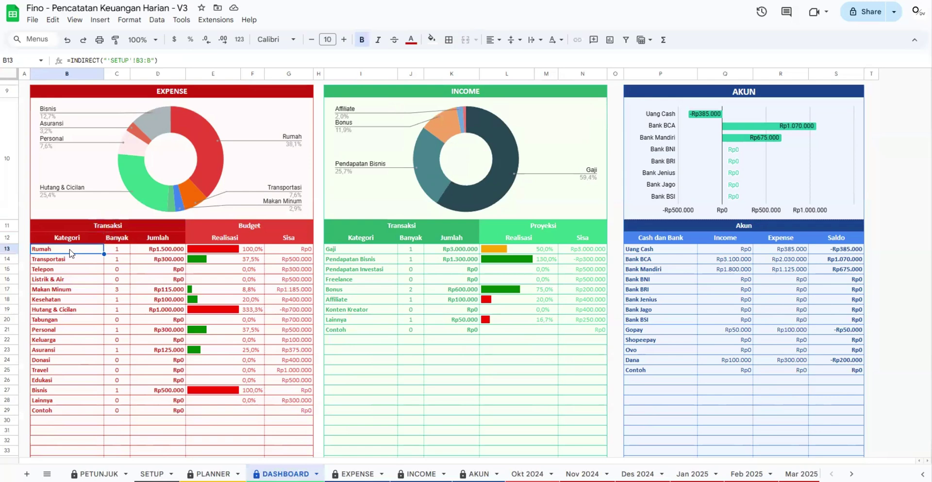
# Examine the Banyak and Jumlah values and formulas for the Rumah and Makan Minum expense categories
pyautogui.click(115, 244)
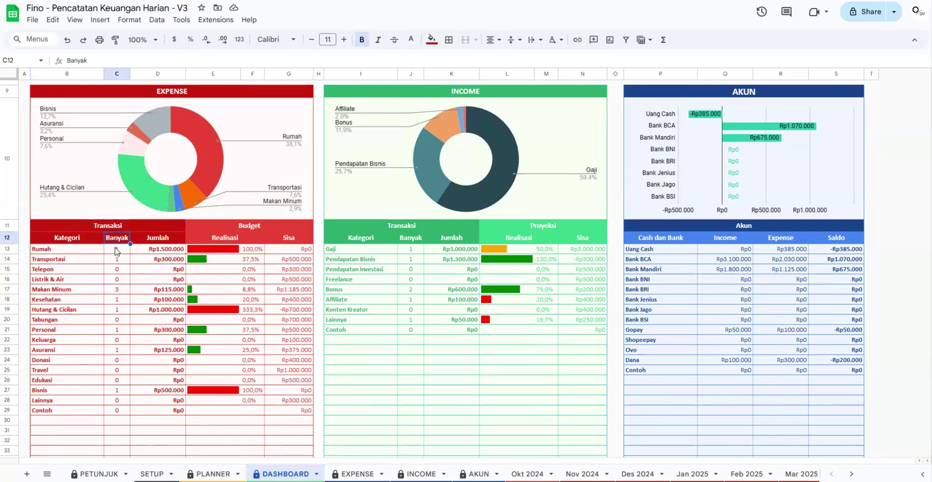
pyautogui.scroll(3, 121, 238)
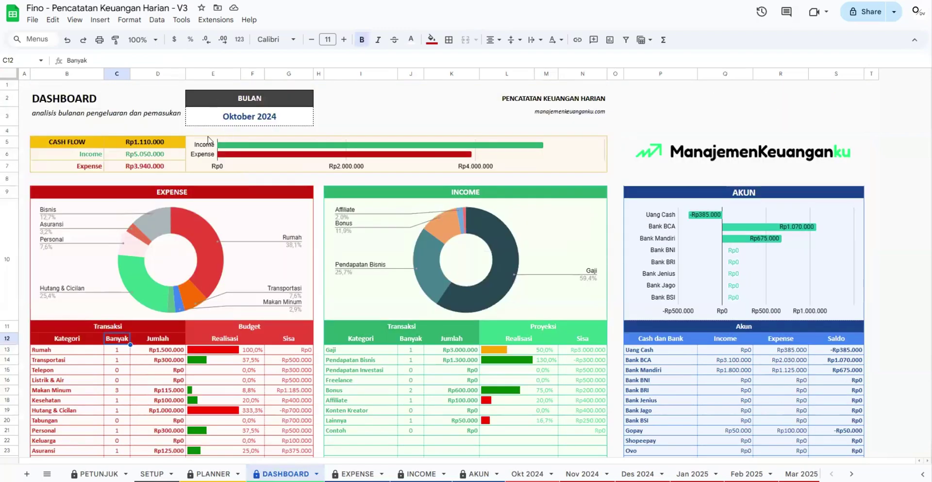
pyautogui.scroll(-3, 121, 238)
pyautogui.click(120, 252)
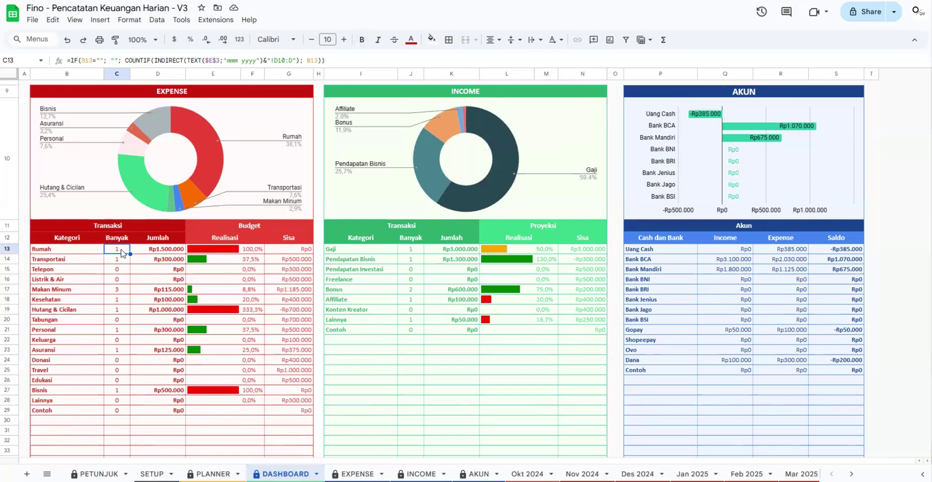
pyautogui.click(116, 290)
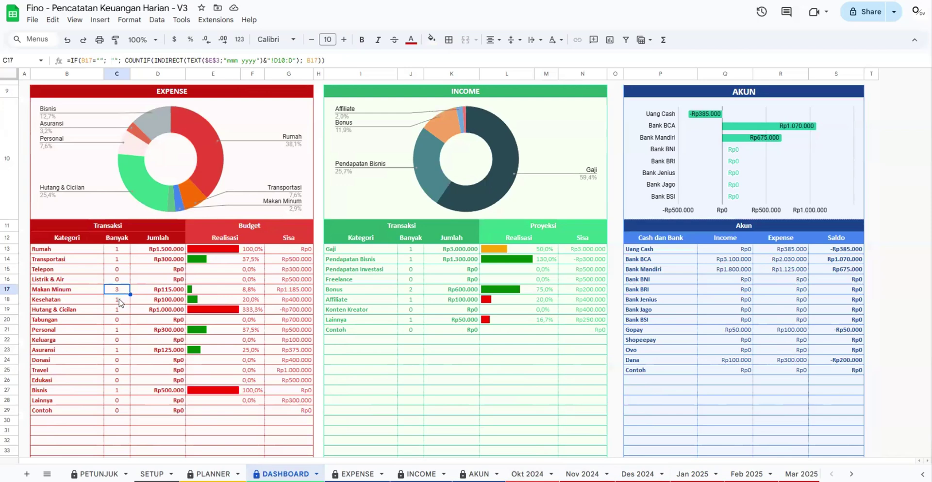
pyautogui.click(150, 290)
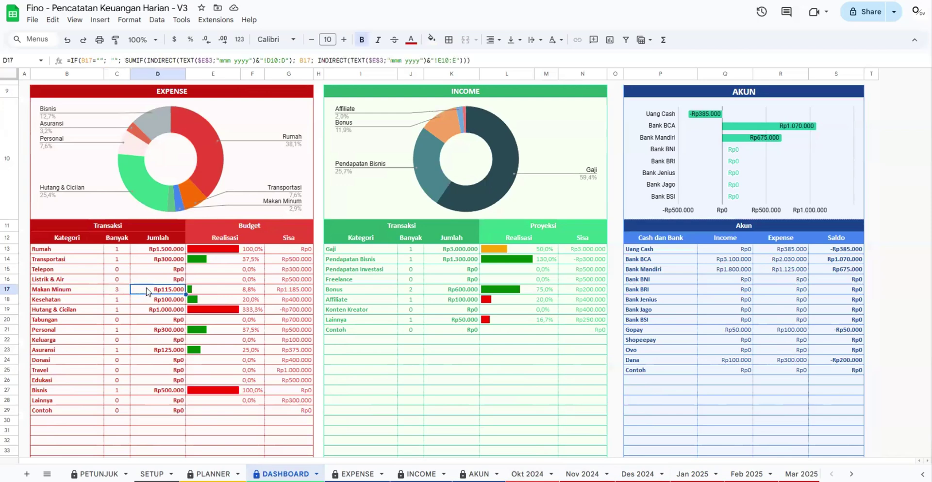
pyautogui.click(161, 262)
pyautogui.click(163, 250)
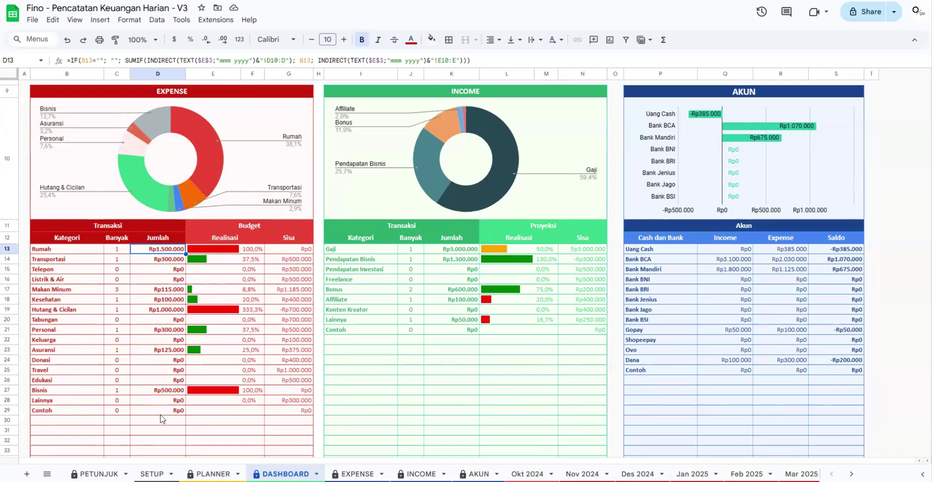
# Examine the Sisa values and formulas under the expense Budget heading for Rumah, Transportasi, Telepon and Makan Minum
pyautogui.click(290, 251)
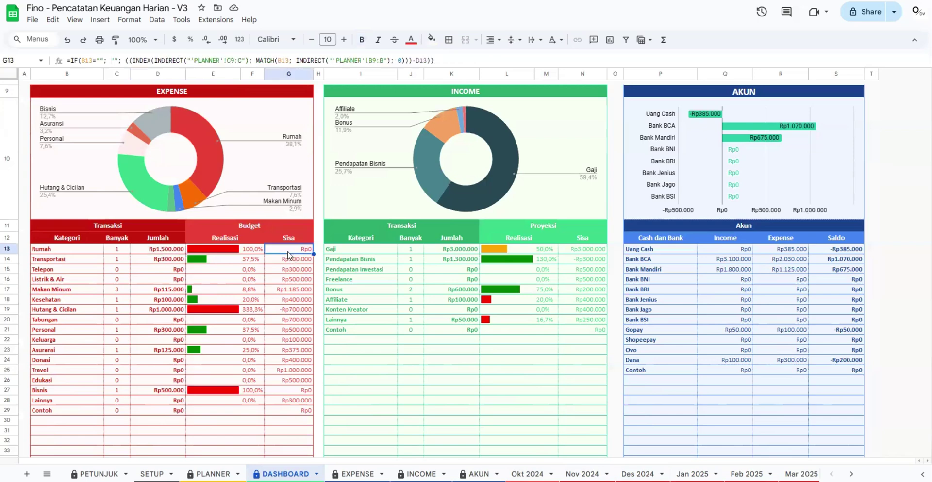
pyautogui.click(233, 227)
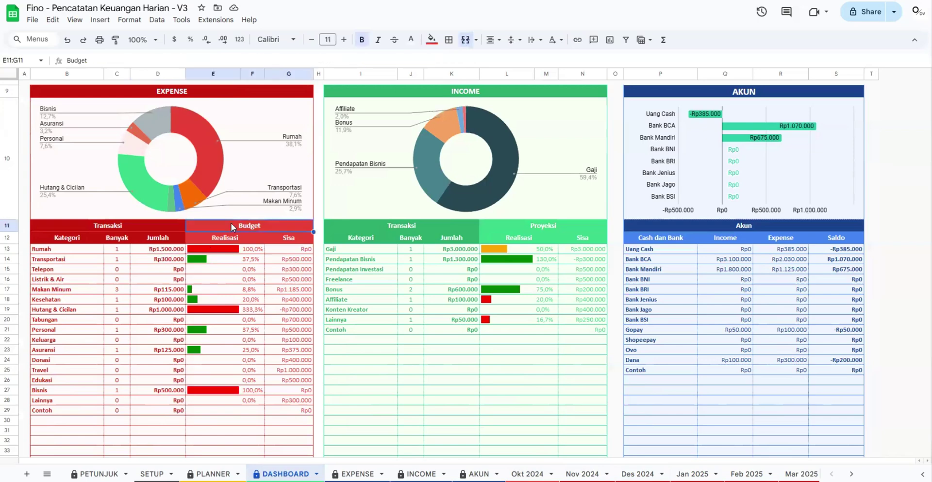
pyautogui.click(294, 242)
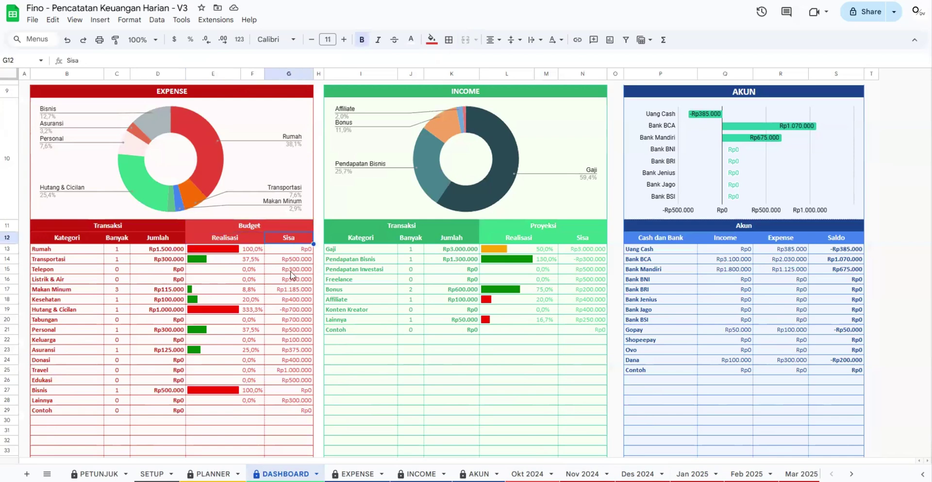
pyautogui.click(284, 260)
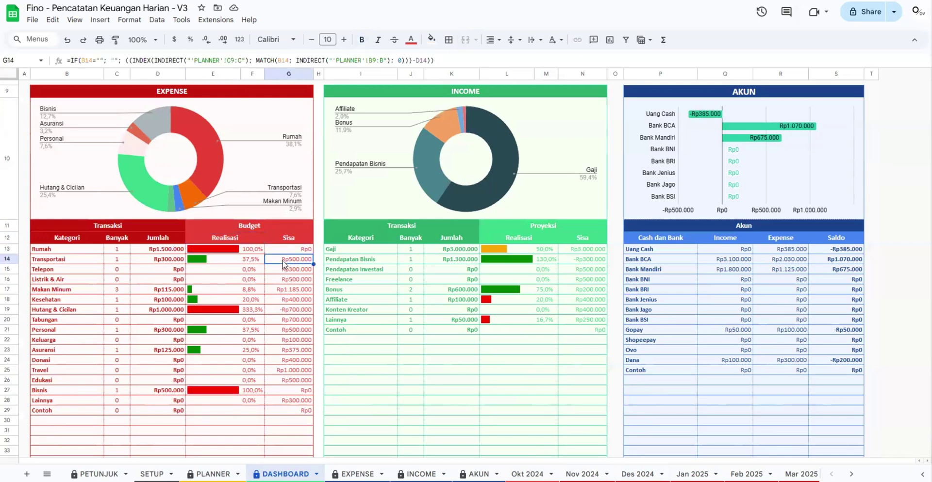
pyautogui.click(287, 271)
pyautogui.click(291, 290)
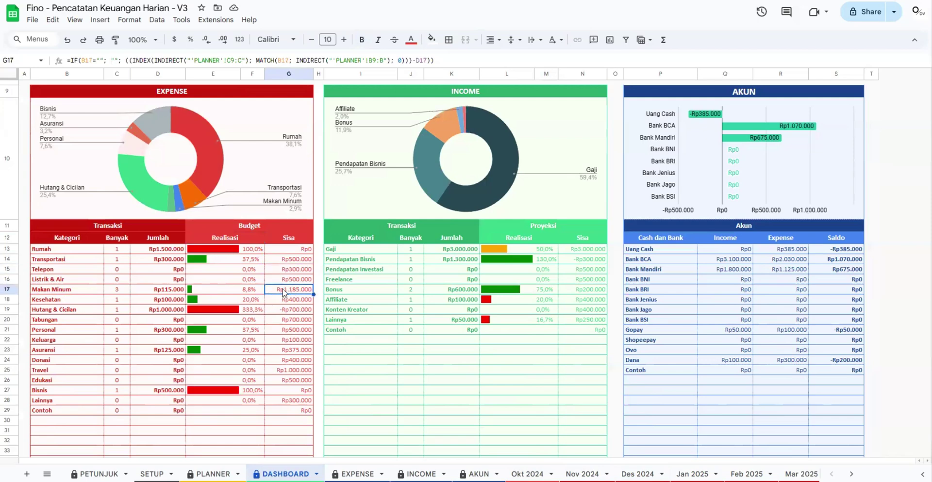
# Compare Makan Minum's budget on the PLANNER sheet with its Jumlah, Realisasi and Sisa on the DASHBOARD sheet
pyautogui.click(210, 475)
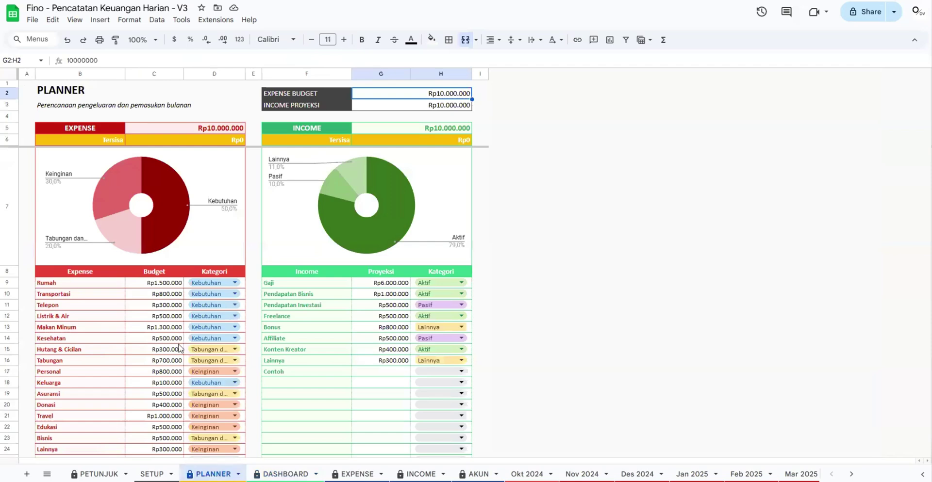
pyautogui.click(147, 329)
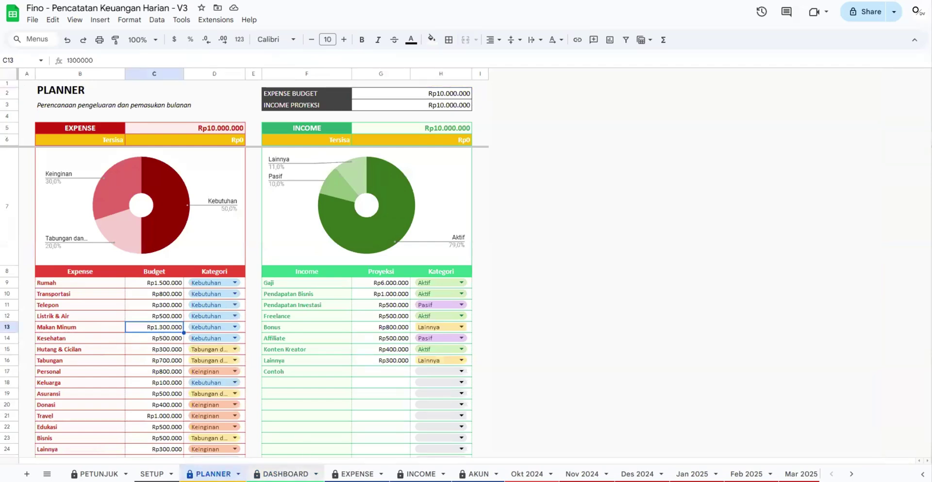
pyautogui.click(287, 474)
pyautogui.click(160, 291)
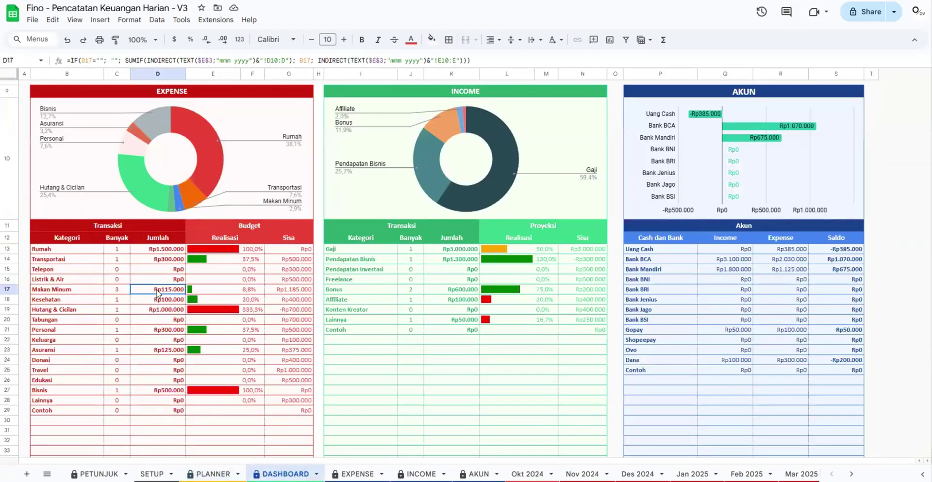
pyautogui.click(290, 293)
pyautogui.click(238, 292)
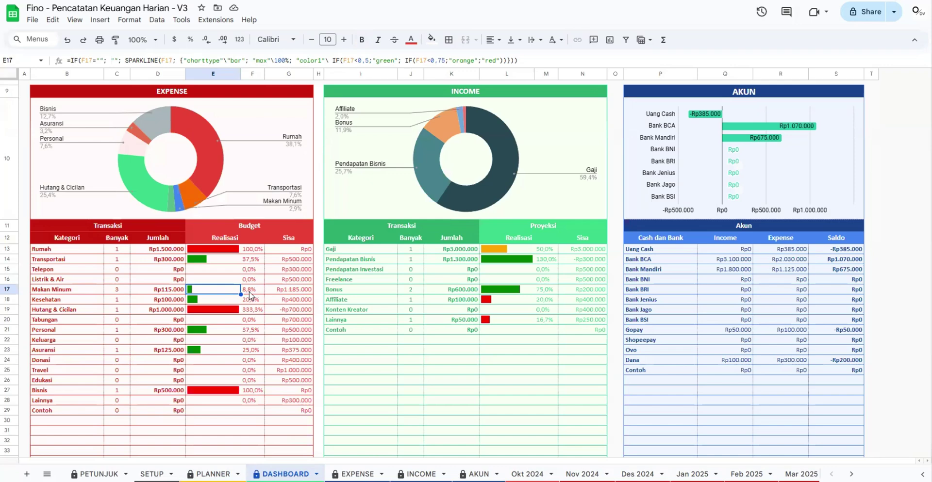
pyautogui.click(289, 291)
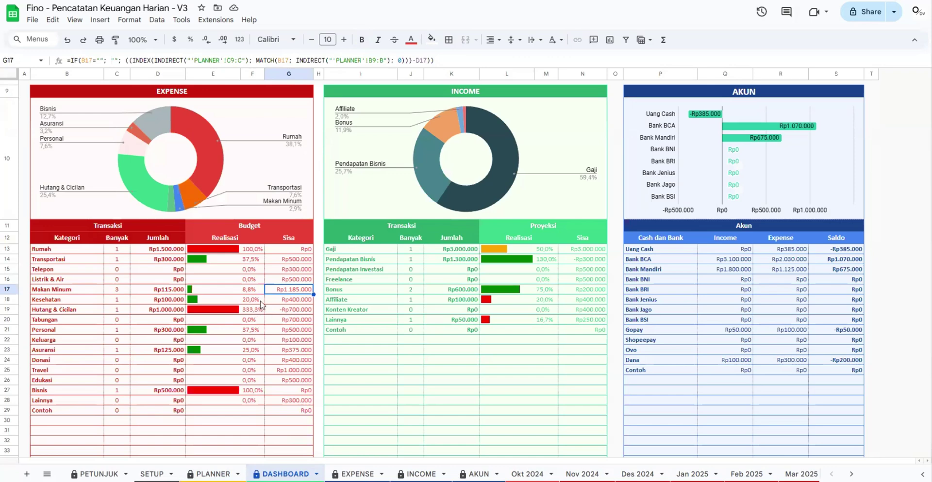
# Examine the Realisasi bar, percentage and Sisa of the Rumah expense category
pyautogui.click(226, 251)
pyautogui.click(293, 249)
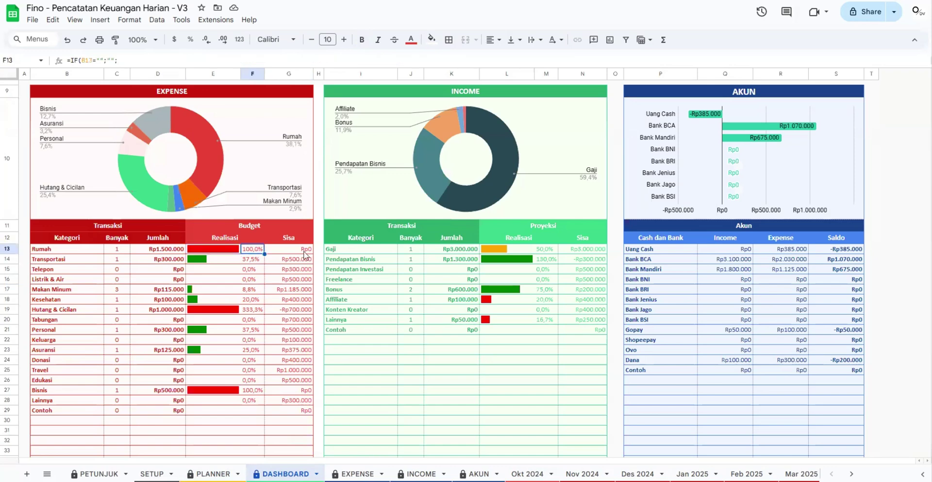
pyautogui.click(256, 251)
pyautogui.click(232, 256)
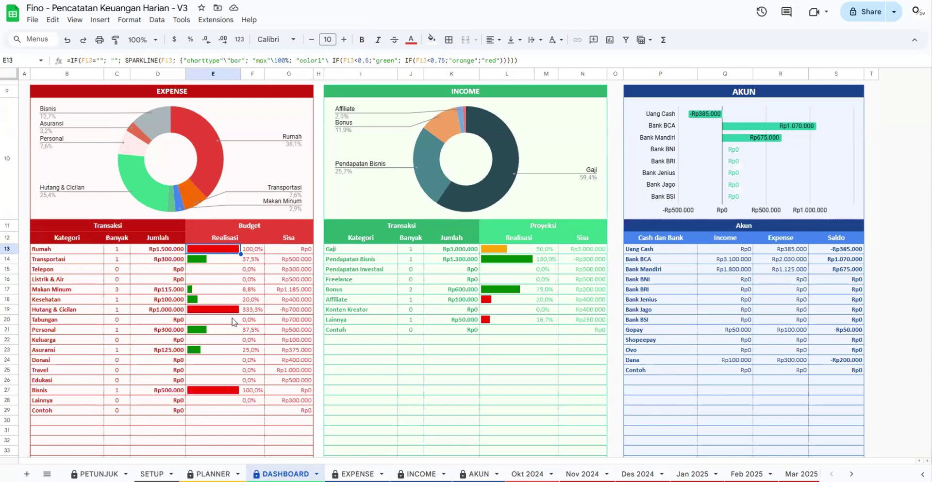
# Compare Hutang & Cicilan's budget on the PLANNER sheet with its Jumlah, Realisasi bar and Sisa on the DASHBOARD sheet
pyautogui.click(214, 314)
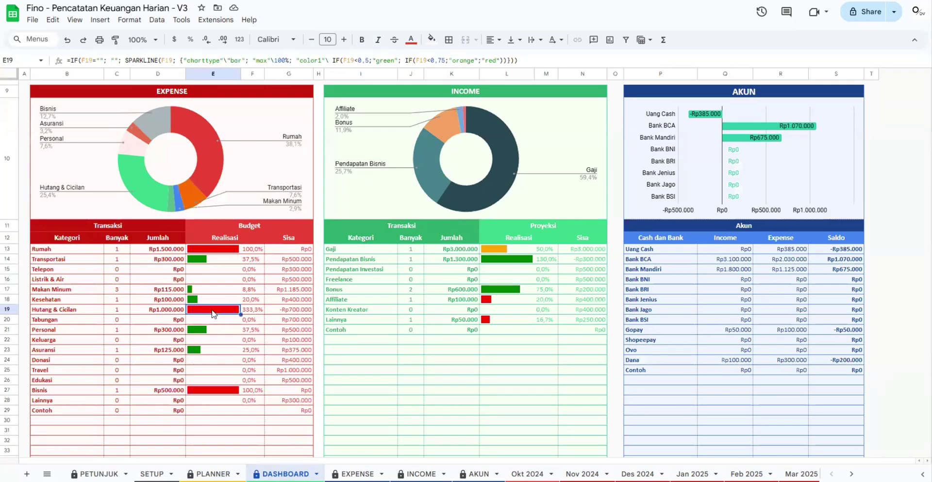
pyautogui.click(62, 315)
pyautogui.click(164, 313)
pyautogui.click(225, 313)
pyautogui.hotkey('ctrl', 'pageup')
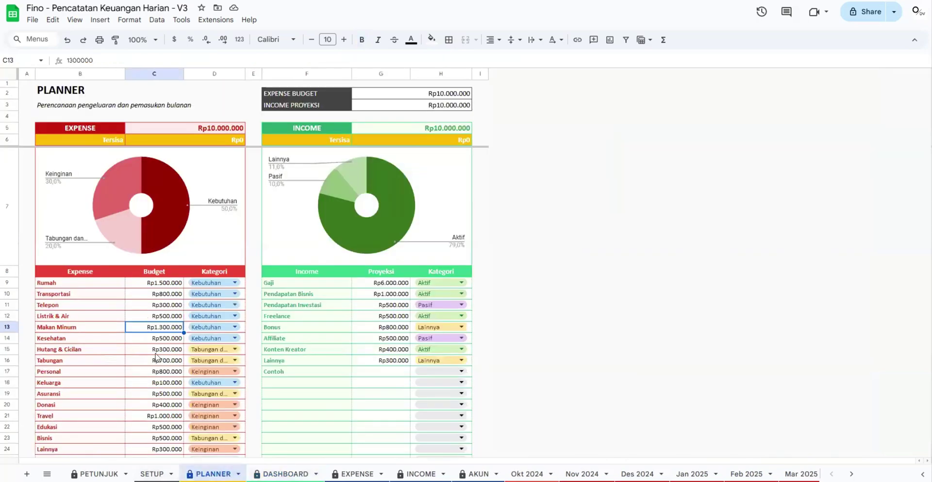
pyautogui.hotkey('ctrl', 'pagedown')
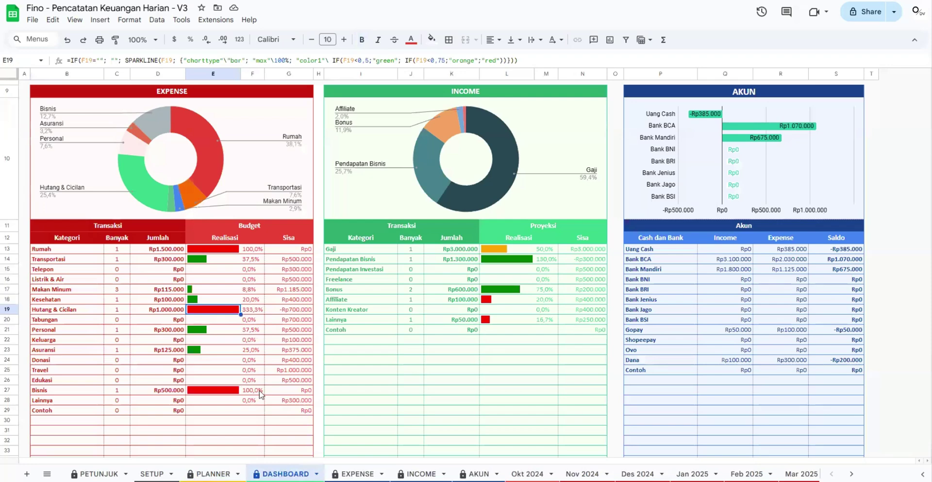
pyautogui.click(165, 311)
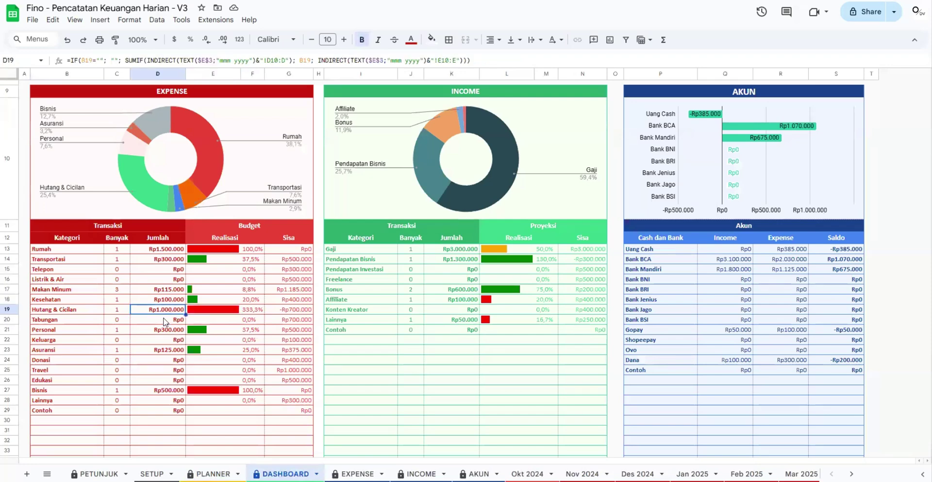
pyautogui.click(283, 311)
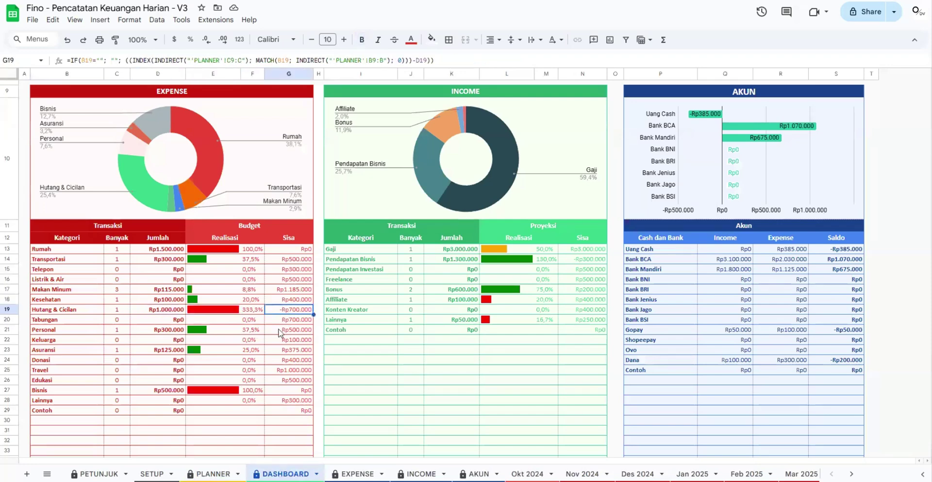
pyautogui.click(291, 302)
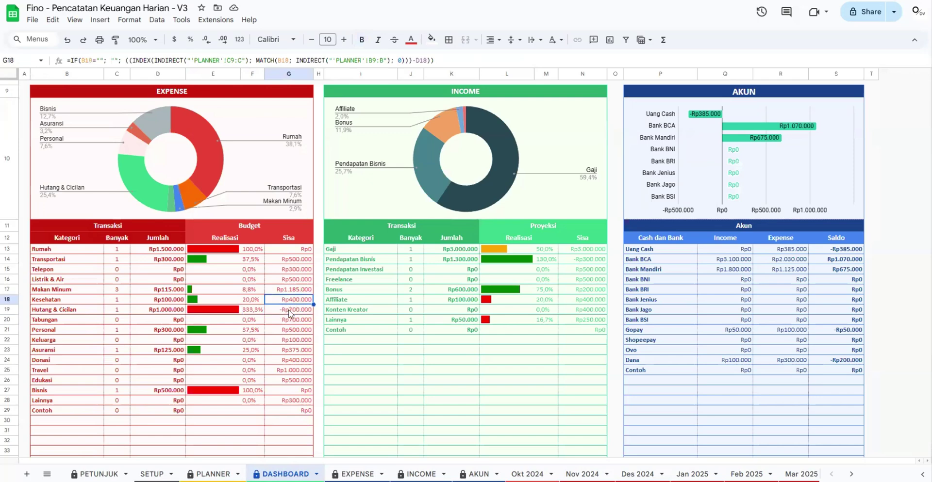
pyautogui.click(73, 309)
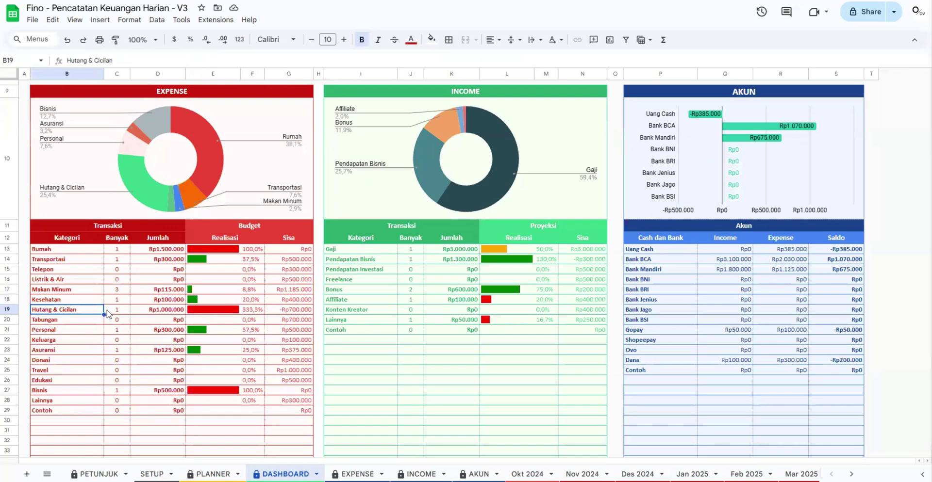
pyautogui.click(277, 310)
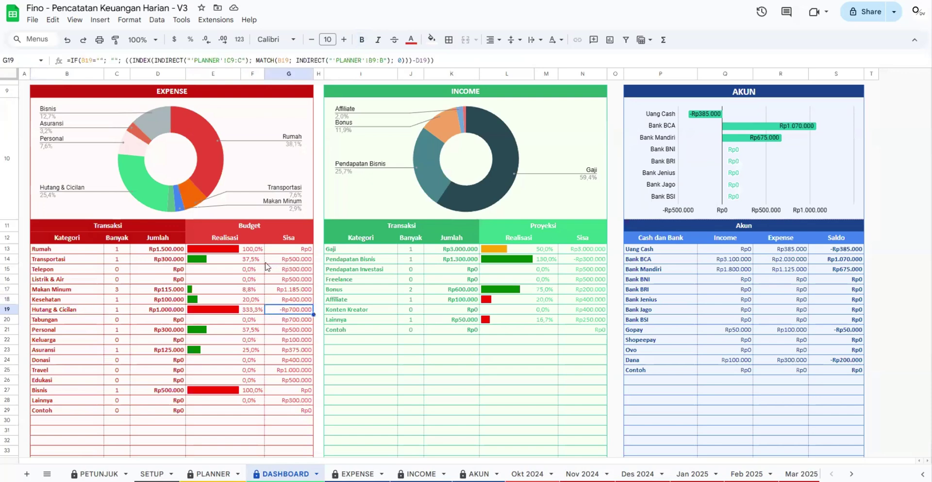
# Examine the Kategori, Banyak and Jumlah columns of the dashboard's INCOME table
pyautogui.click(572, 125)
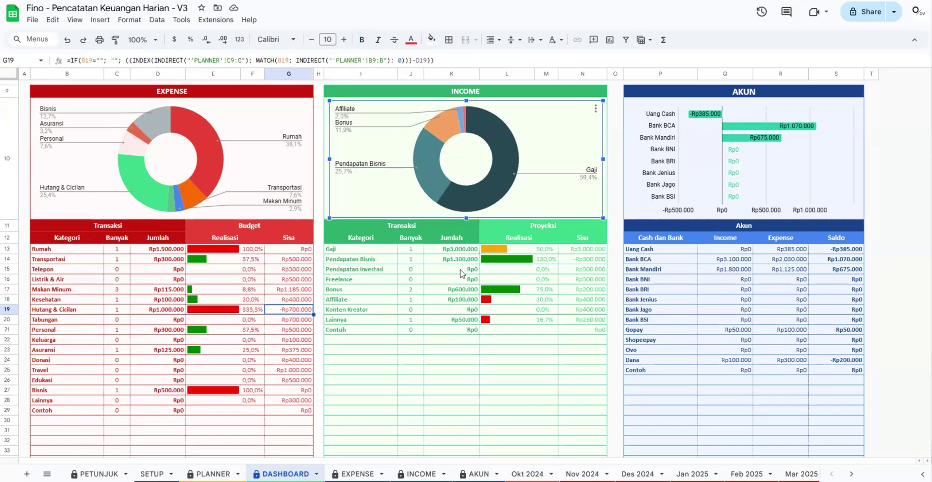
pyautogui.click(459, 253)
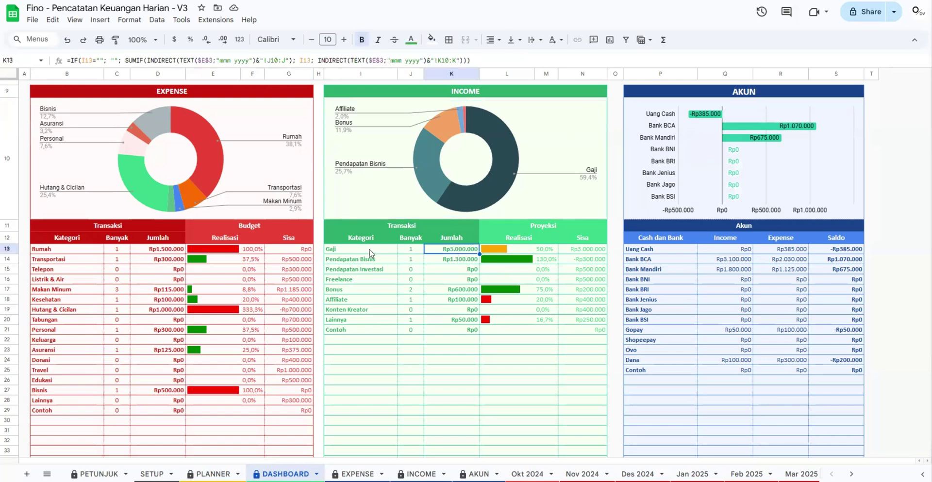
pyautogui.moveTo(370, 252); pyautogui.dragTo(373, 334)
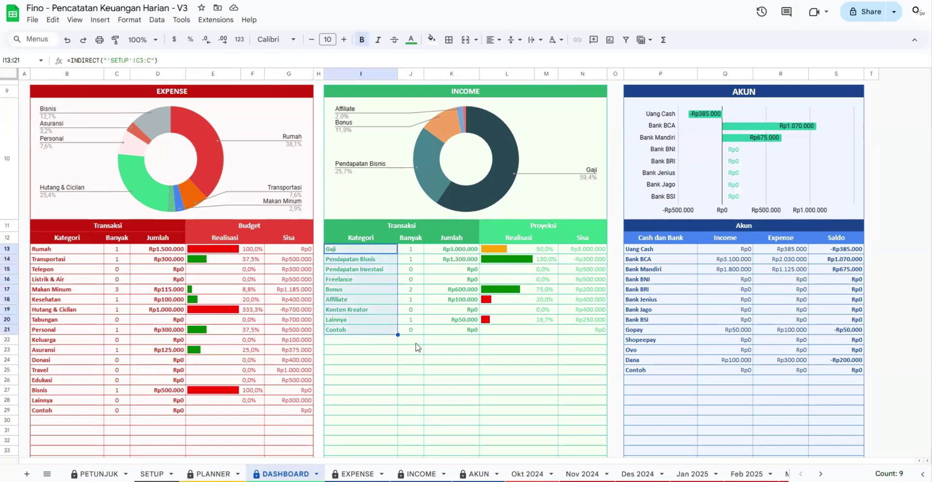
pyautogui.moveTo(413, 251); pyautogui.dragTo(416, 334)
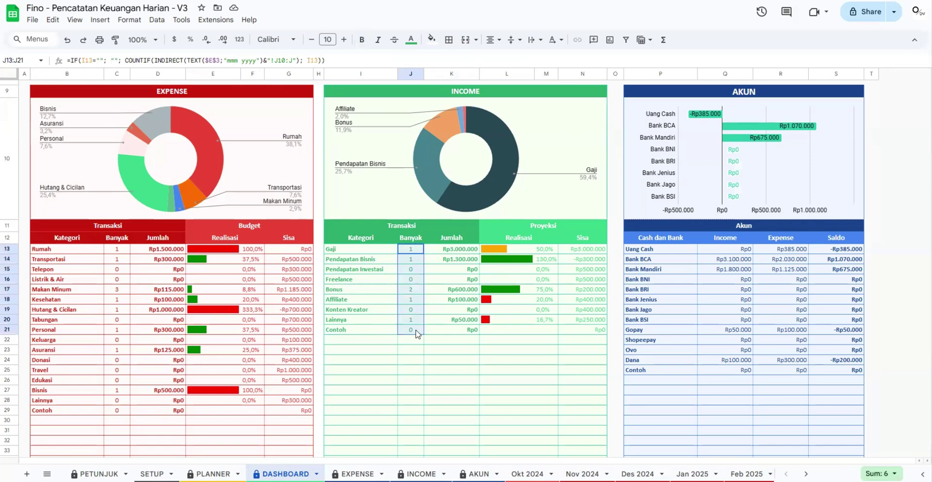
pyautogui.click(448, 258)
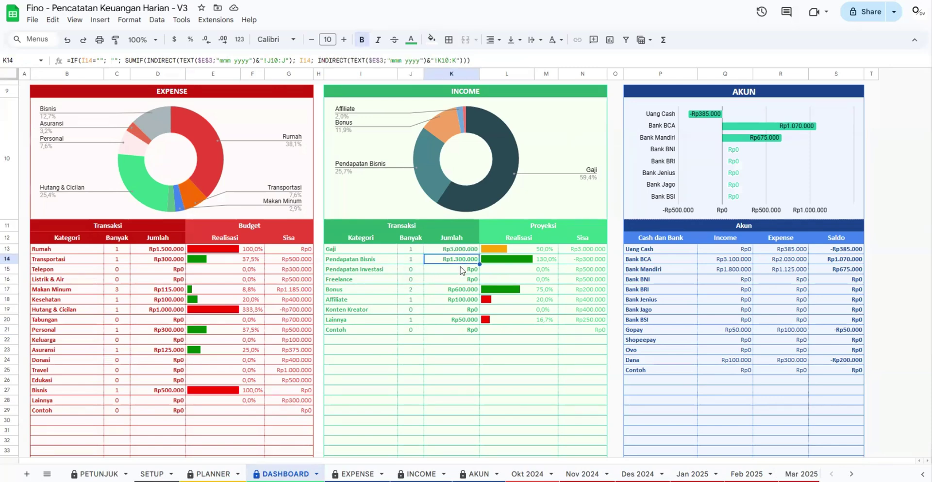
# Review the Jumlah amounts of the remaining INCOME categories, from Pendapatan Investasi down to Contoh
pyautogui.click(461, 270)
pyautogui.click(460, 280)
pyautogui.click(459, 299)
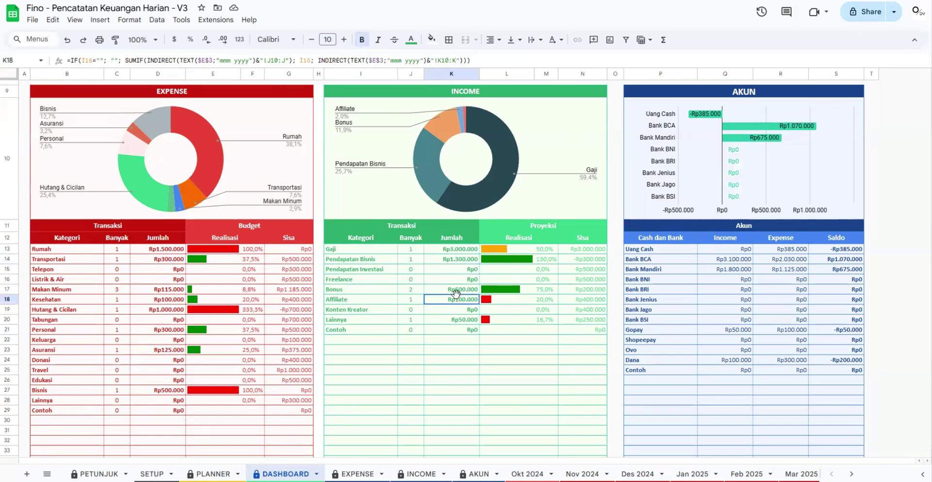
pyautogui.click(457, 310)
pyautogui.click(459, 330)
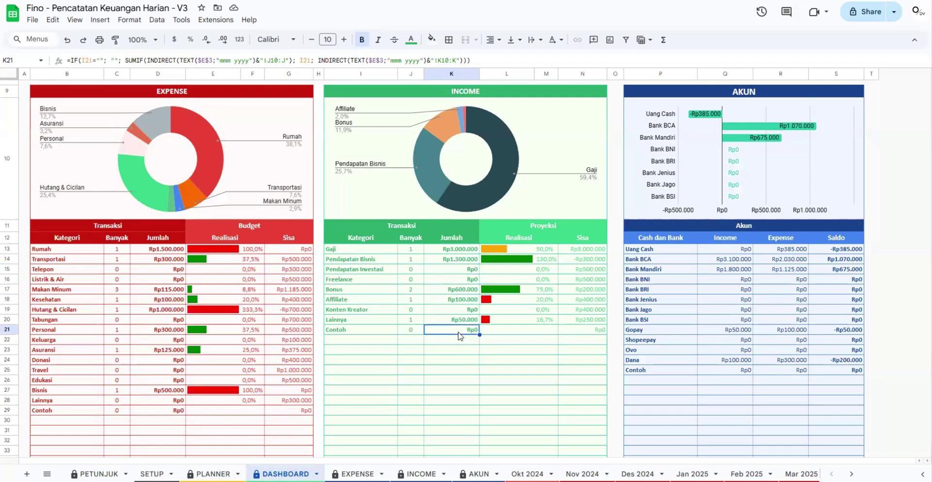
# Compare the Realisasi bars of Gaji and Pendapatan Bisnis, and check Gaji's Sisa in the Proyeksi section
pyautogui.click(529, 250)
pyautogui.click(521, 261)
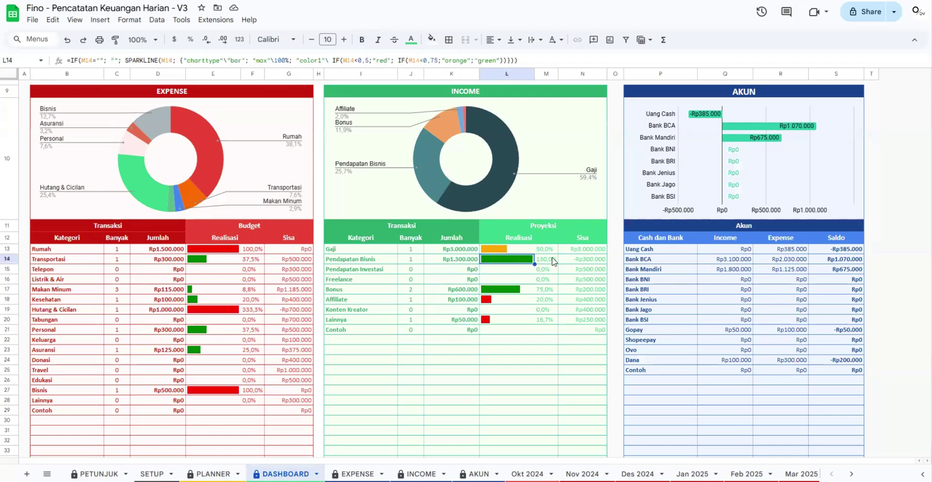
pyautogui.click(583, 252)
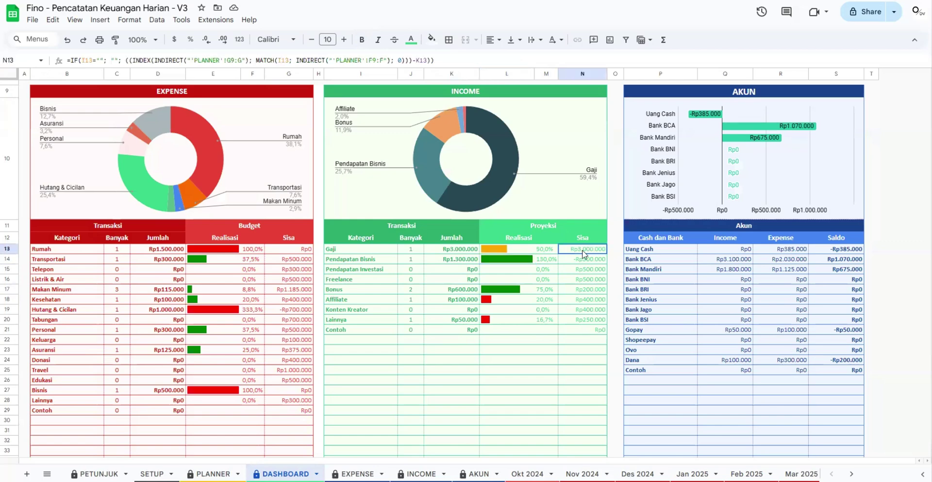
pyautogui.click(523, 252)
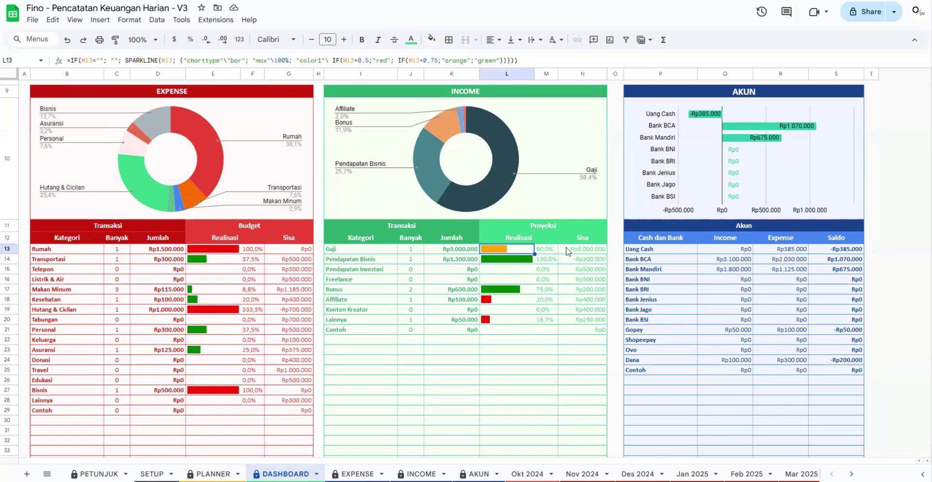
# Compare Pendapatan Investasi's Sisa, Realisasi percentage and Jumlah in the INCOME table
pyautogui.click(584, 271)
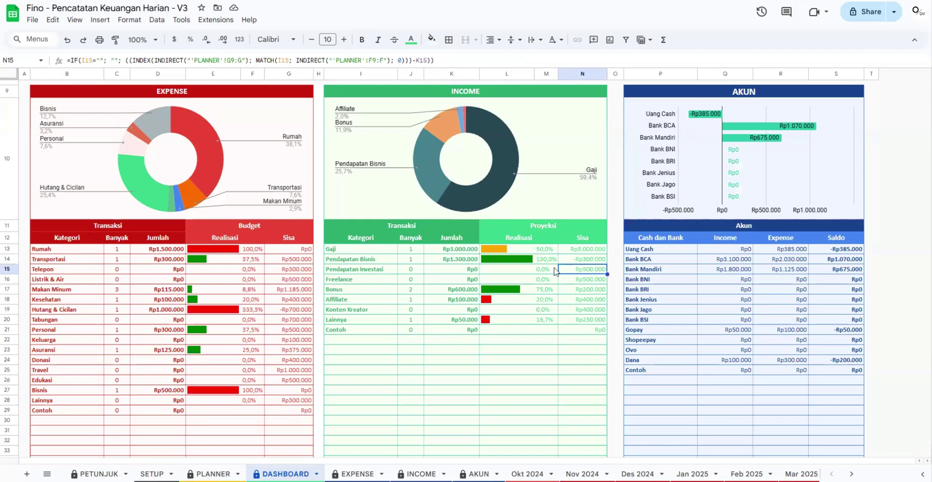
pyautogui.click(505, 275)
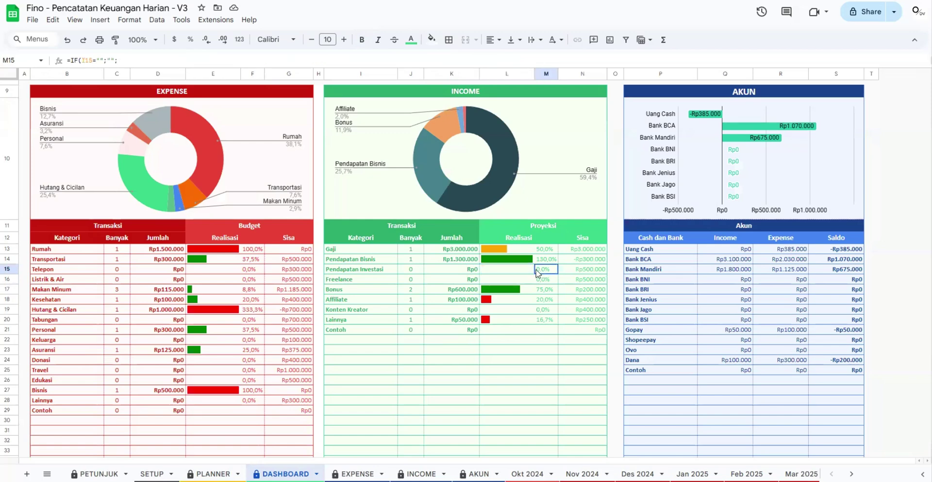
pyautogui.click(467, 270)
pyautogui.click(571, 271)
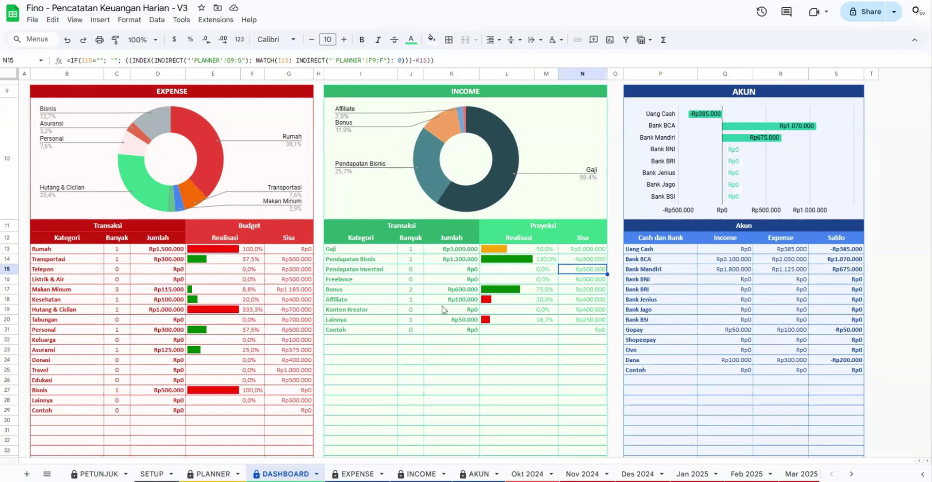
# Examine the AKUN section, comparing Bank BCA's Income and Expense amounts and Bank Mandiri's Income
pyautogui.scroll(2, 597, 267)
pyautogui.scroll(-2, 610, 276)
pyautogui.click(725, 92)
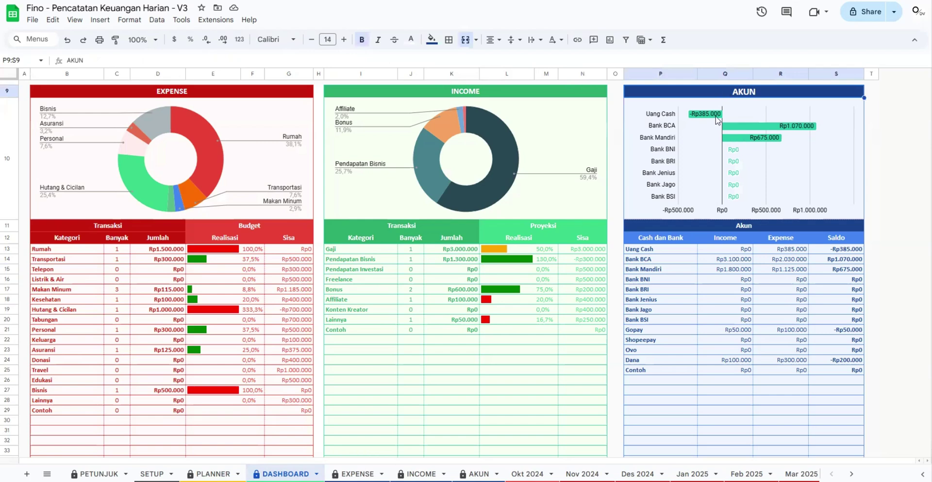
pyautogui.click(731, 251)
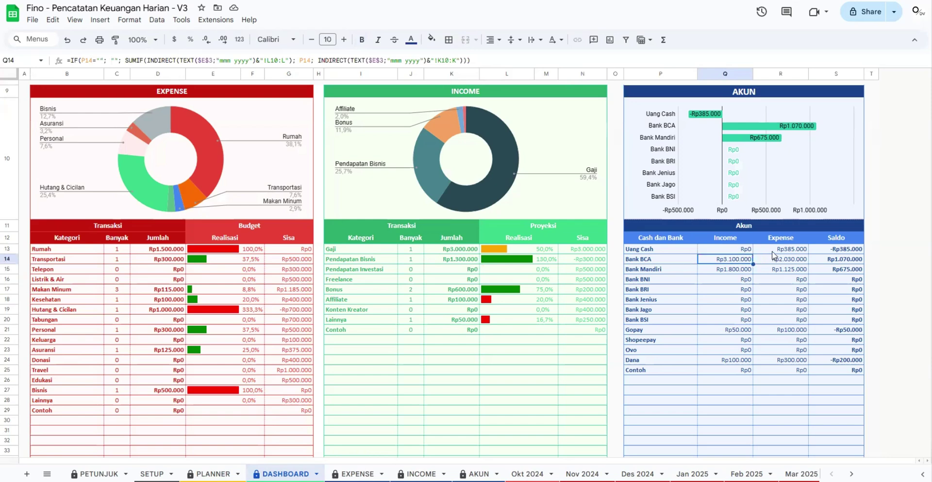
pyautogui.click(787, 262)
pyautogui.click(738, 261)
pyautogui.click(740, 272)
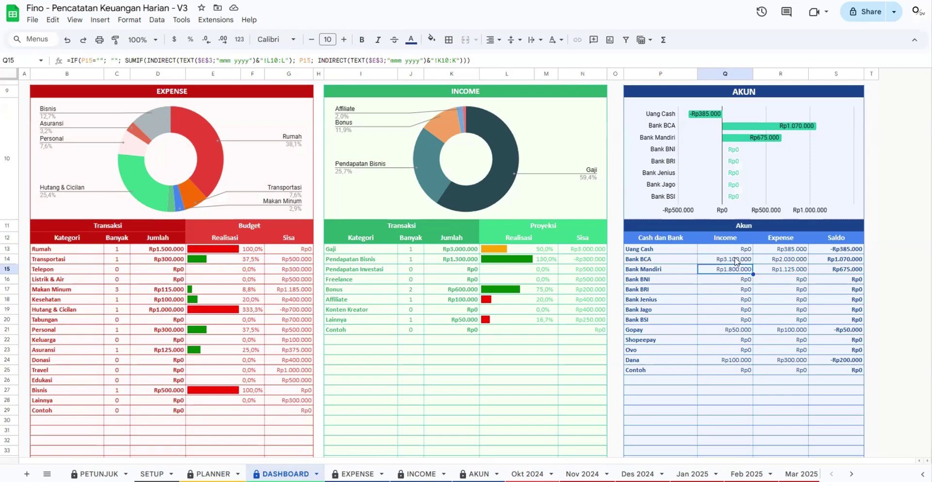
pyautogui.click(664, 262)
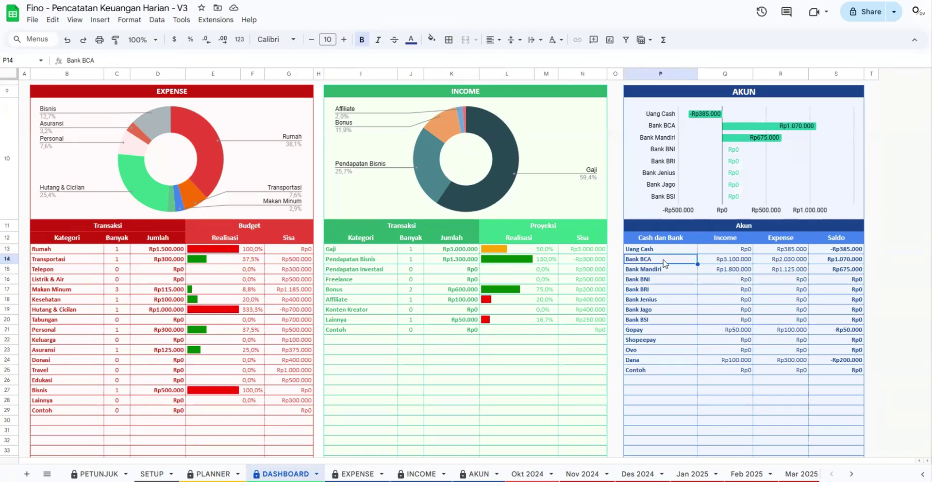
pyautogui.click(722, 264)
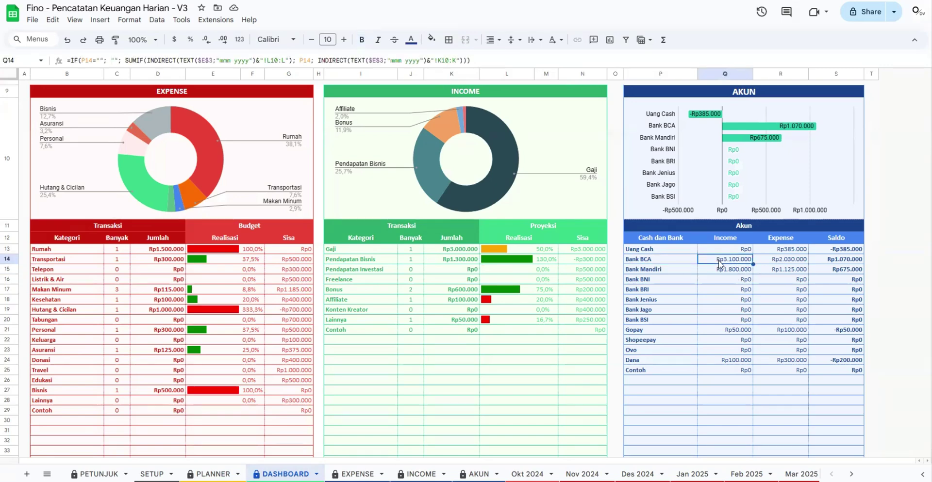
pyautogui.click(801, 262)
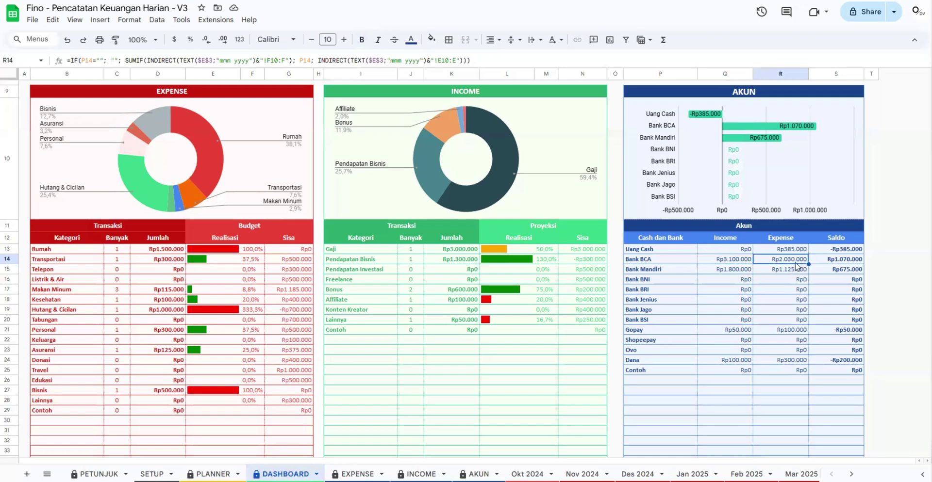
# Inspect the Income and Expense cells of the Uang Cash account, leaving their formulas as they are
pyautogui.click(726, 250)
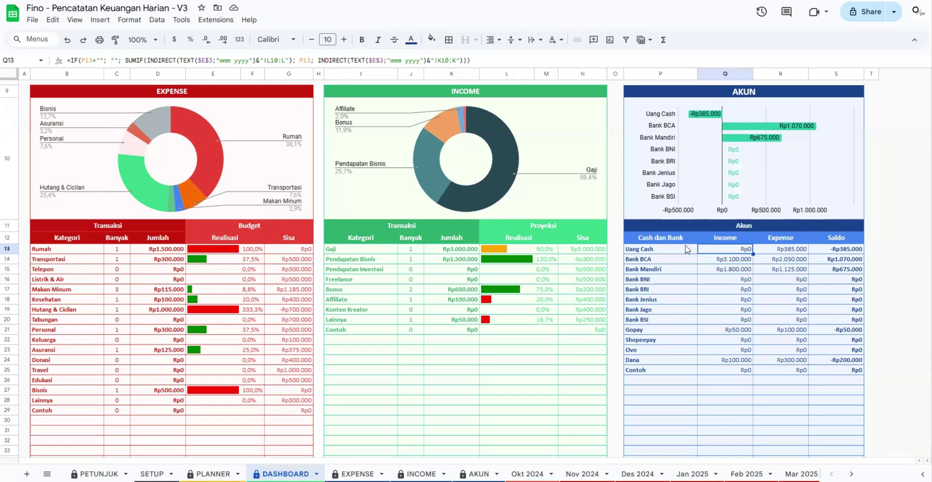
pyautogui.doubleClick(725, 254)
pyautogui.press('Escape')
pyautogui.click(782, 251)
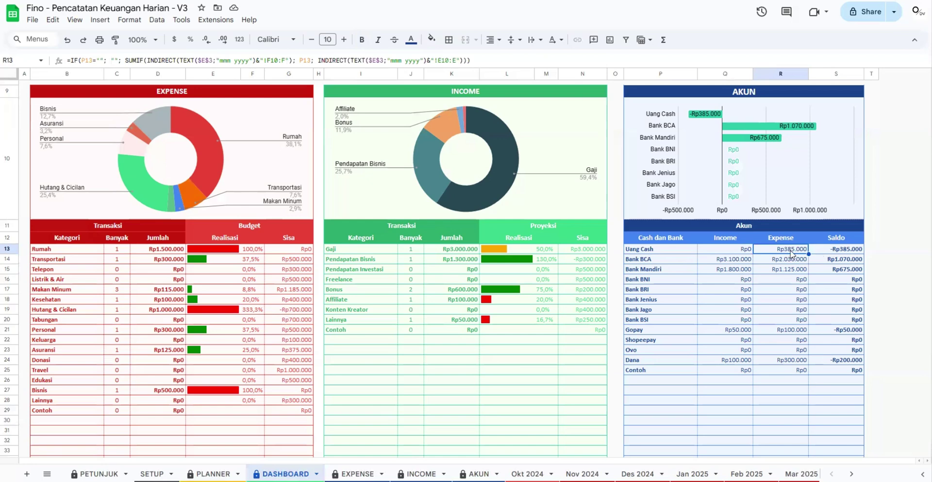
# Review the Saldo column for all accounts from Uang Cash to Contoh, then compare Dana's Expense and Saldo
pyautogui.moveTo(837, 252); pyautogui.dragTo(840, 377)
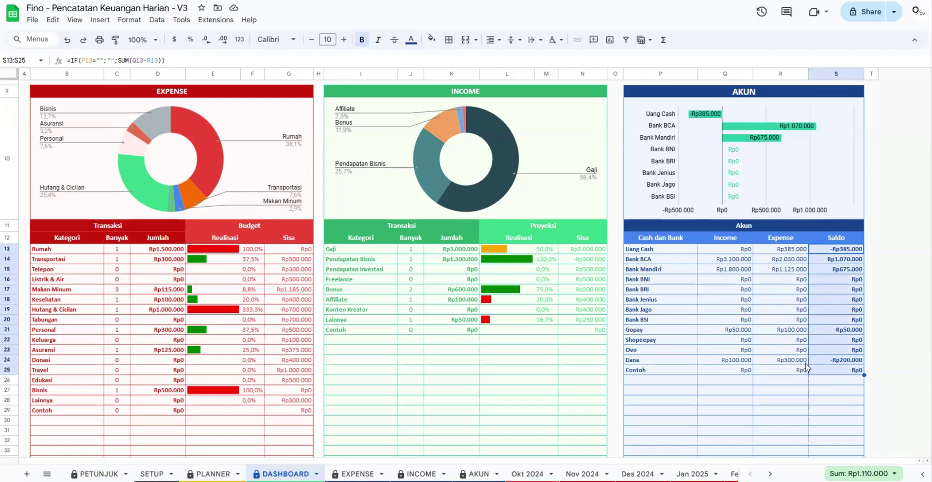
pyautogui.click(805, 362)
pyautogui.click(833, 361)
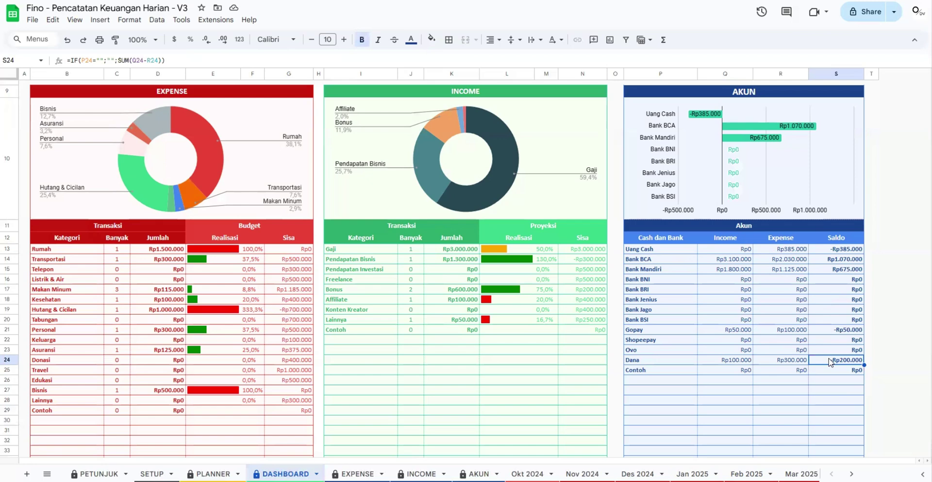
# Compare the selected month and cash flow summary of the DASHBOARD with the Saldo of the Contoh account
pyautogui.scroll(3, 816, 358)
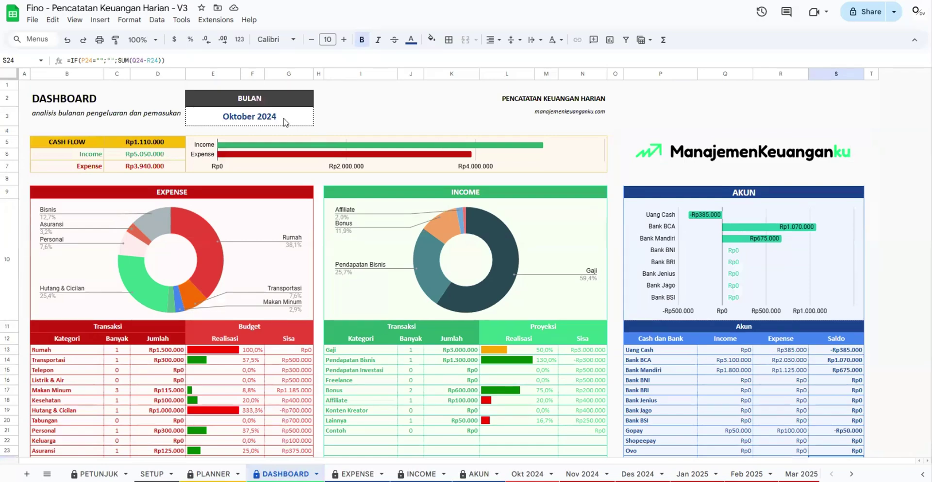
pyautogui.scroll(-3, 730, 293)
pyautogui.click(839, 374)
pyautogui.scroll(3, 711, 311)
pyautogui.scroll(-2, 369, 444)
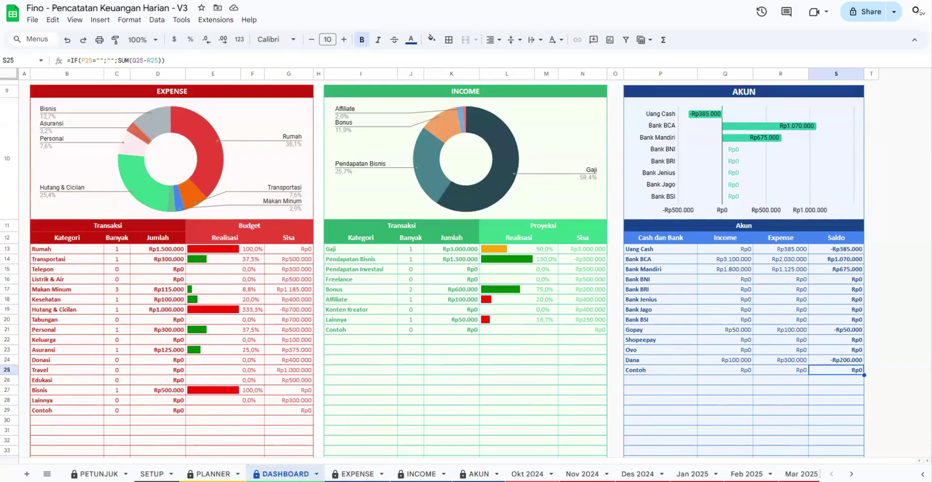
# Open the EXPENSE sheet and compare its monthly category report with the DASHBOARD sheet's October 2024 overview
pyautogui.click(357, 474)
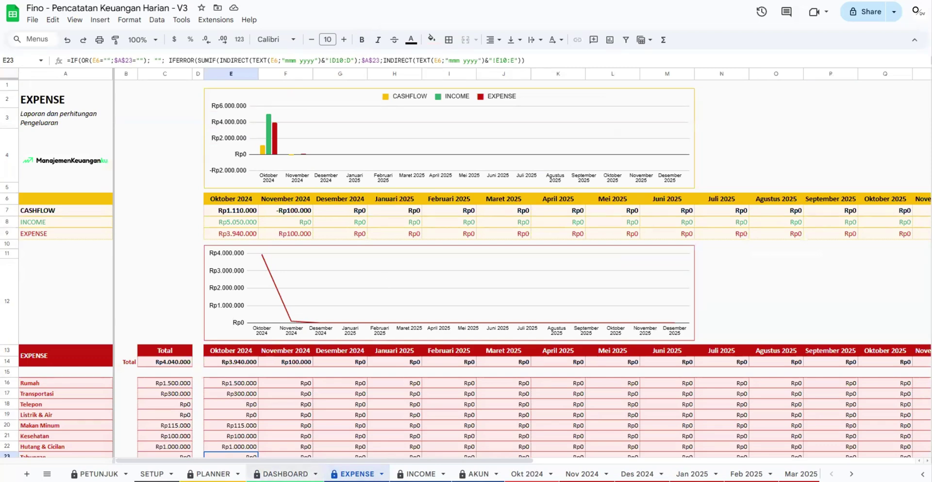
pyautogui.click(286, 474)
pyautogui.scroll(5, 182, 179)
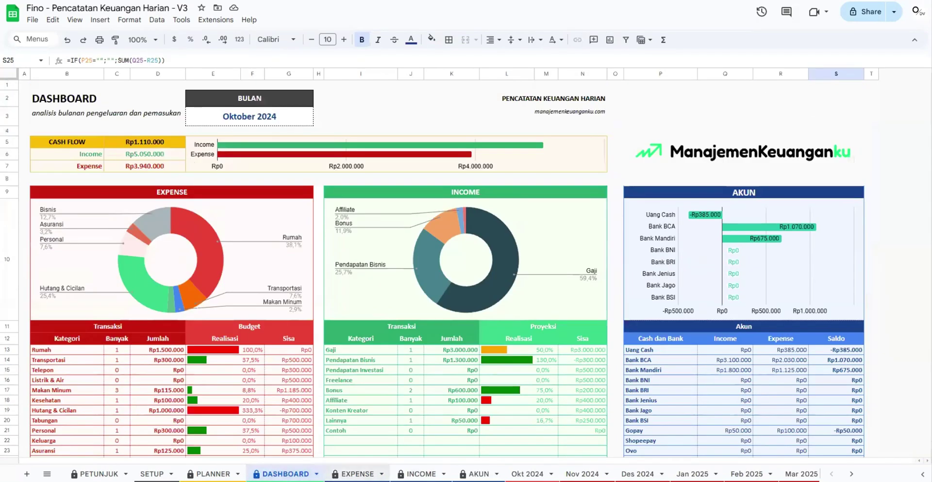
pyautogui.click(355, 474)
pyautogui.scroll(-3, 335, 370)
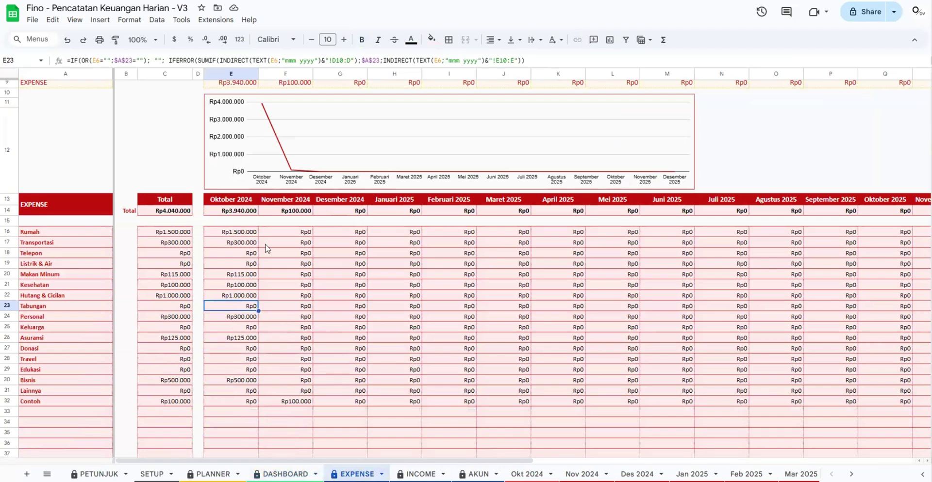
pyautogui.scroll(3, 265, 249)
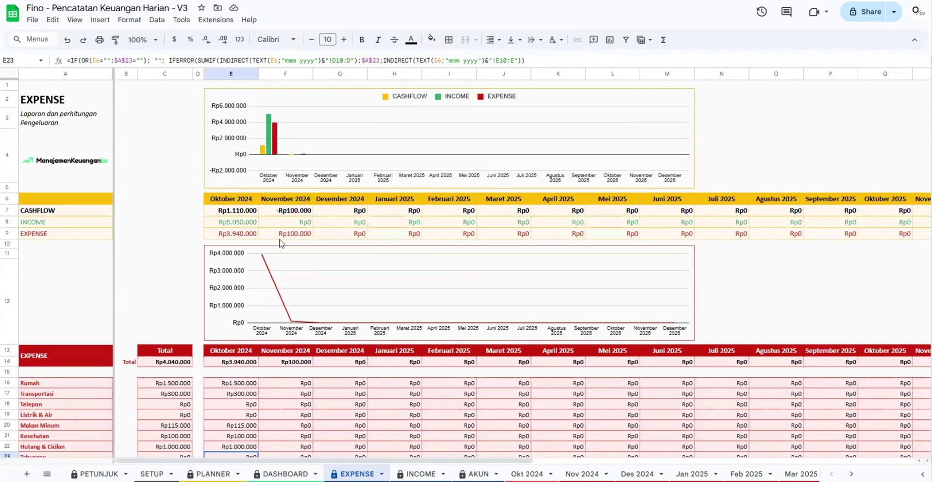
# Examine the CASHFLOW, INCOME and EXPENSE summary rows and the October 2024 cash flow on the EXPENSE sheet
pyautogui.click(67, 215)
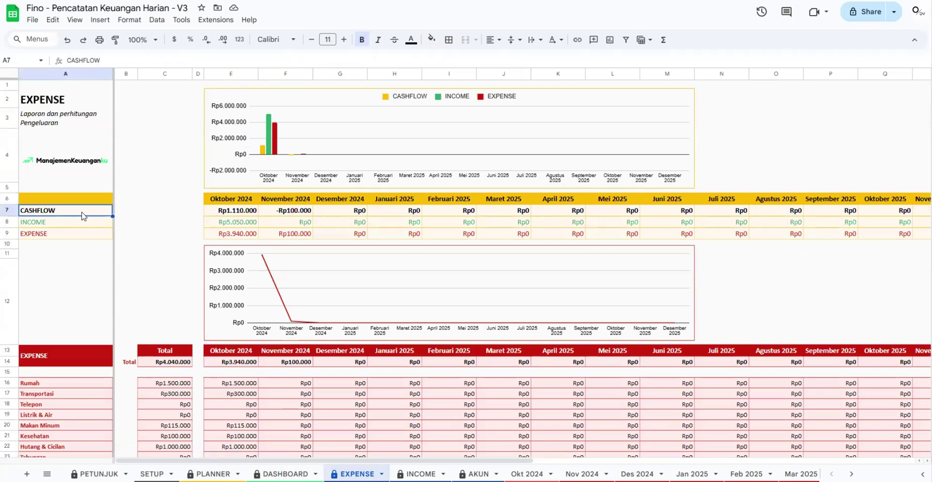
pyautogui.click(229, 212)
pyautogui.click(50, 214)
pyautogui.click(52, 226)
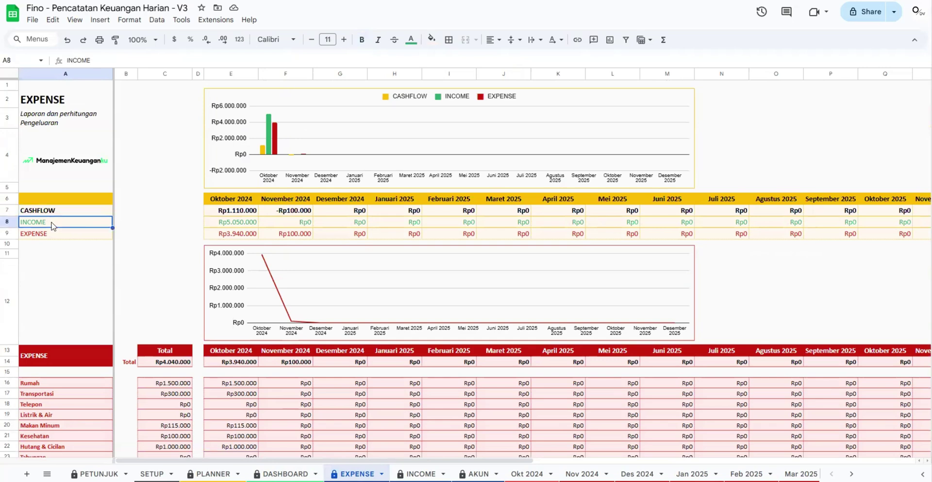
pyautogui.click(53, 238)
pyautogui.click(62, 226)
pyautogui.click(62, 214)
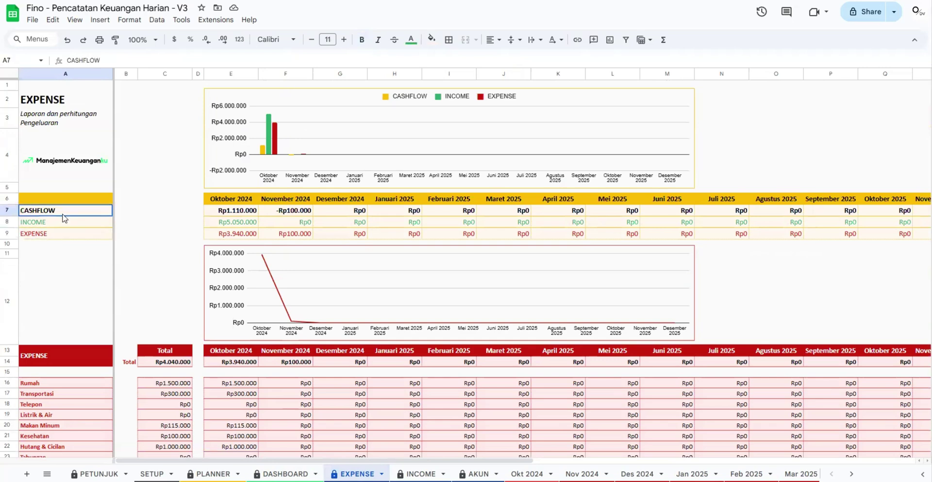
pyautogui.click(221, 211)
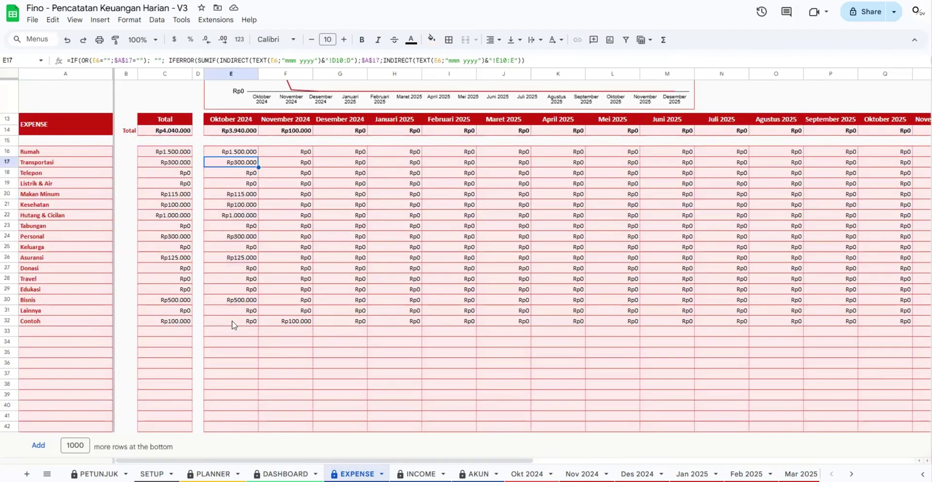
# Review the October 2024 expenses of all categories, the Rumah row through Februari 2025 and Transportasi's November 2024 amount
pyautogui.moveTo(232, 325); pyautogui.dragTo(234, 153)
pyautogui.scroll(3, 247, 221)
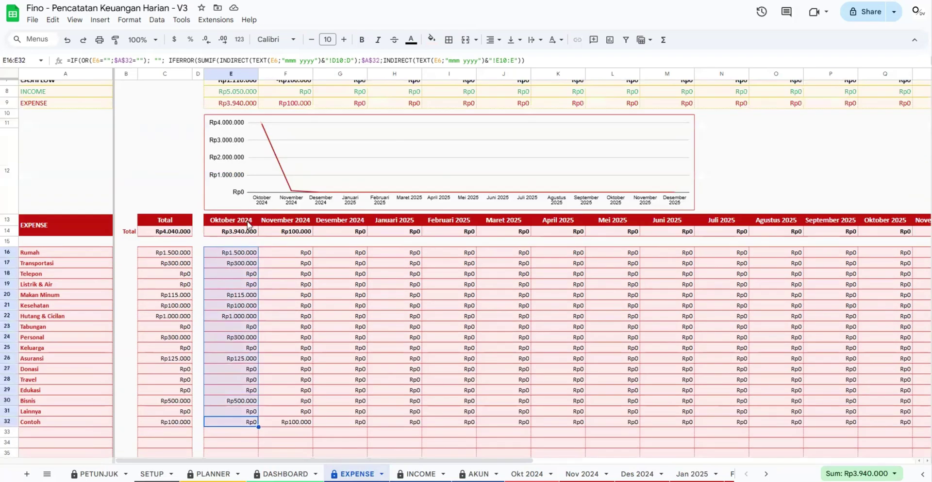
pyautogui.click(279, 253)
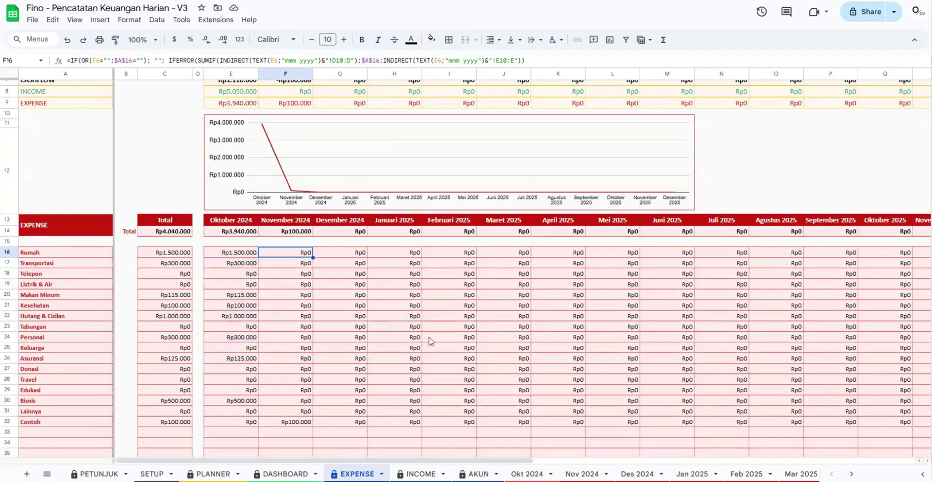
pyautogui.click(333, 254)
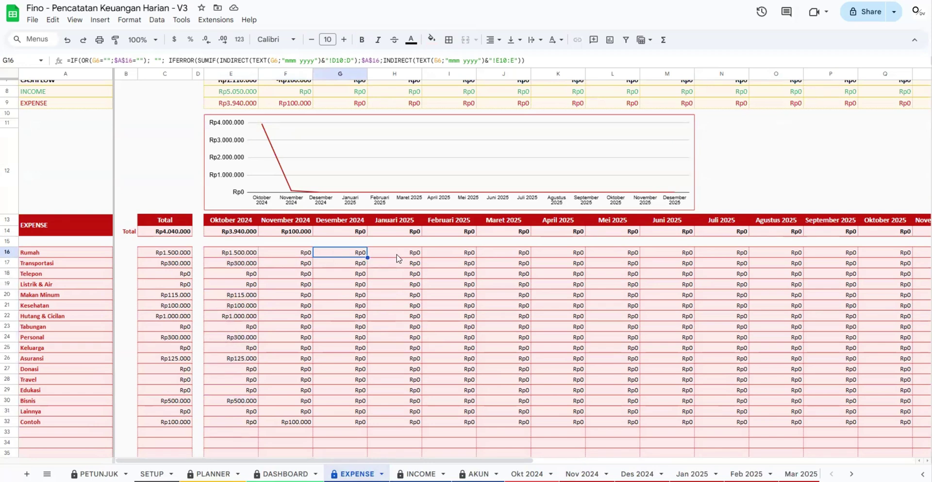
pyautogui.click(401, 254)
pyautogui.click(443, 255)
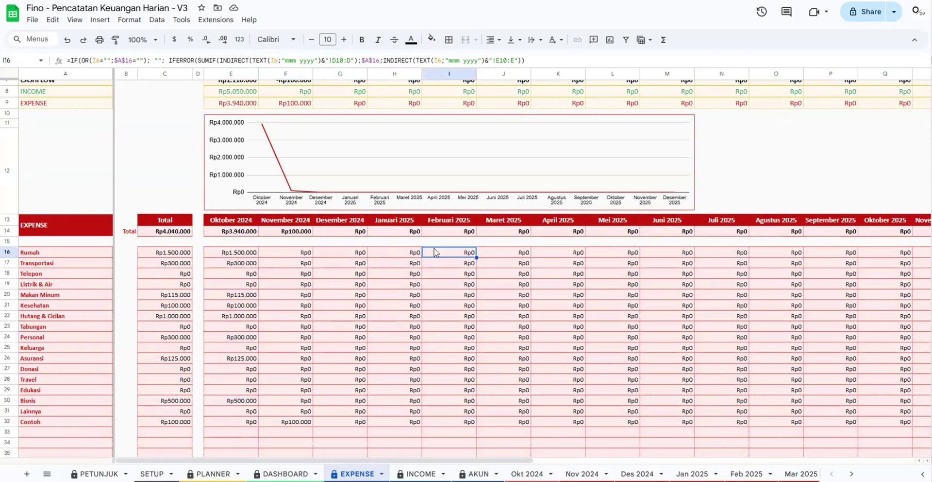
pyautogui.click(291, 265)
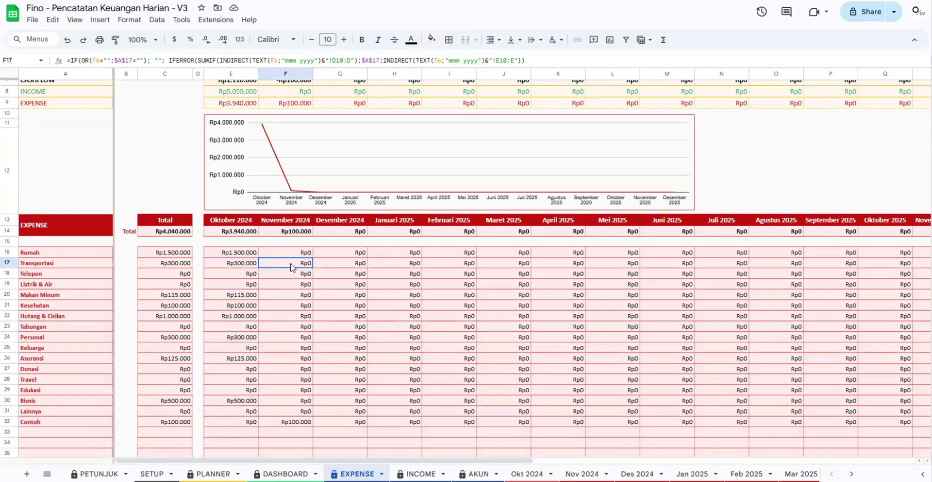
# Select the monthly expense line chart above the EXPENSE category table for inspection
pyautogui.scroll(3, 337, 266)
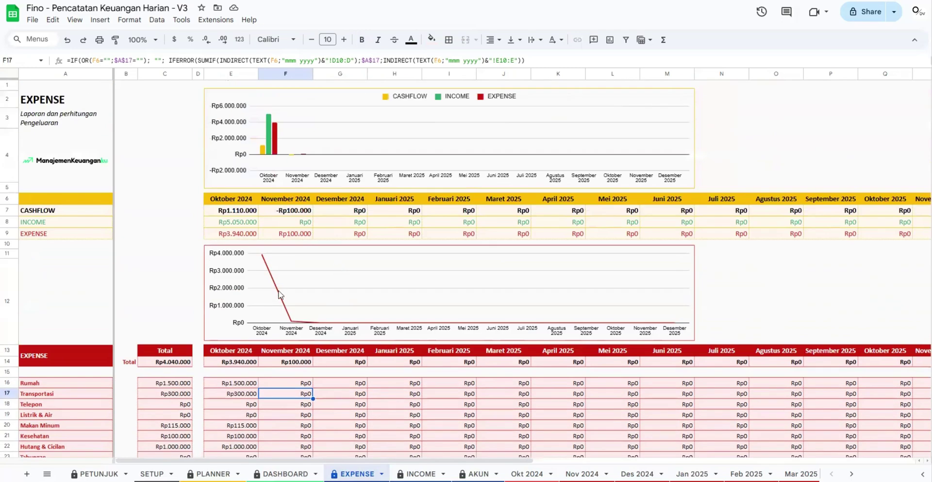
pyautogui.click(280, 295)
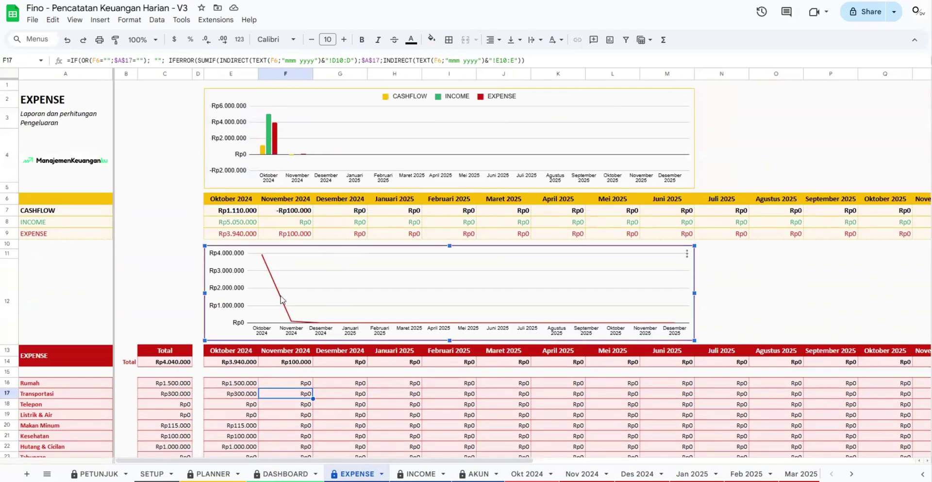
pyautogui.doubleClick(284, 310)
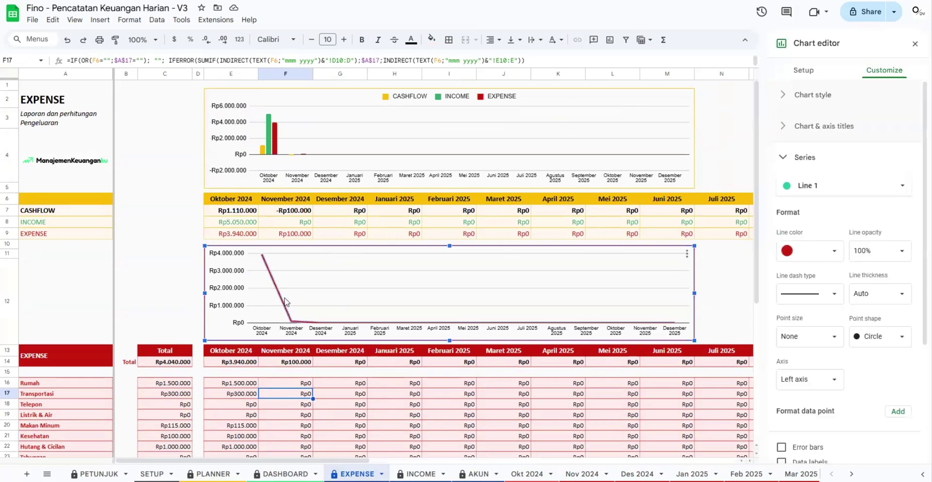
pyautogui.click(347, 271)
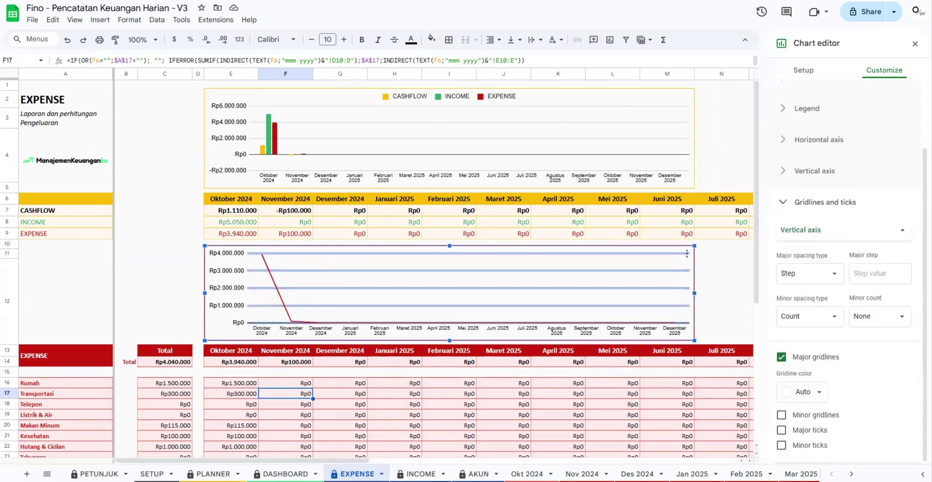
pyautogui.click(915, 43)
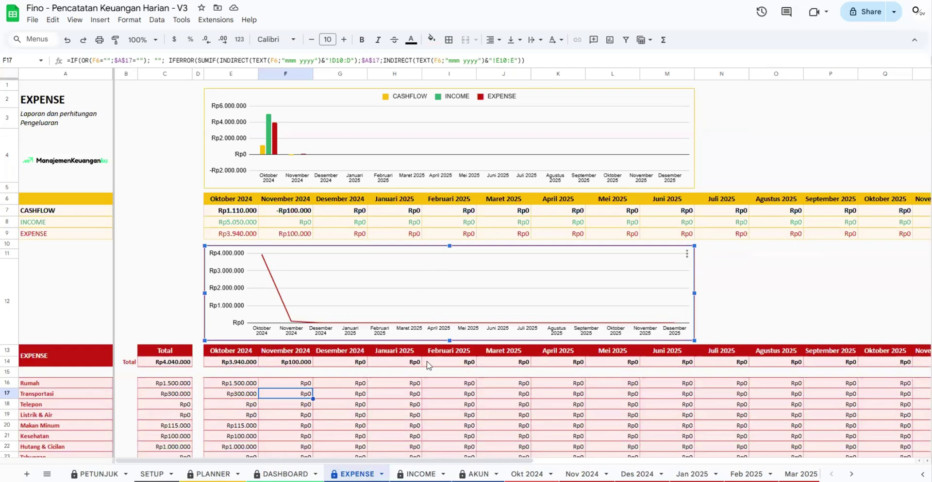
# Open the INCOME sheet and compare its monthly report layout with the EXPENSE sheet's charts and category table
pyautogui.click(420, 474)
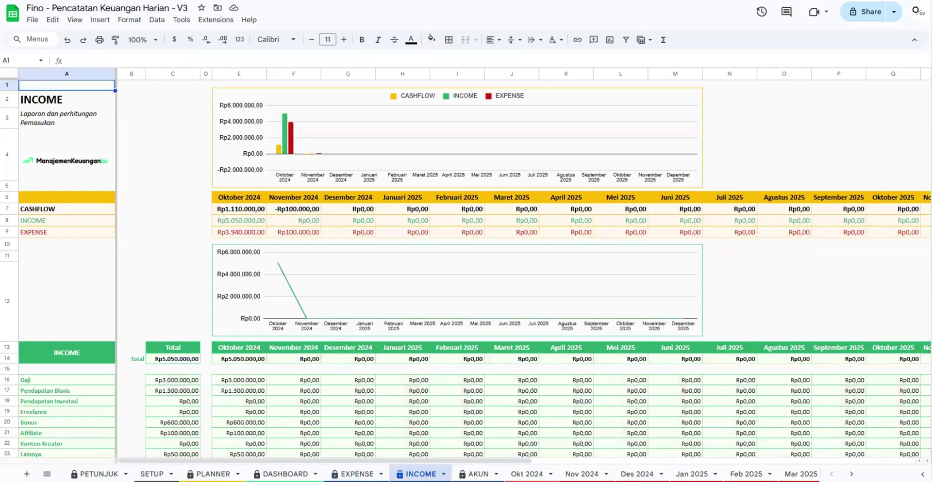
pyautogui.scroll(-2, 429, 313)
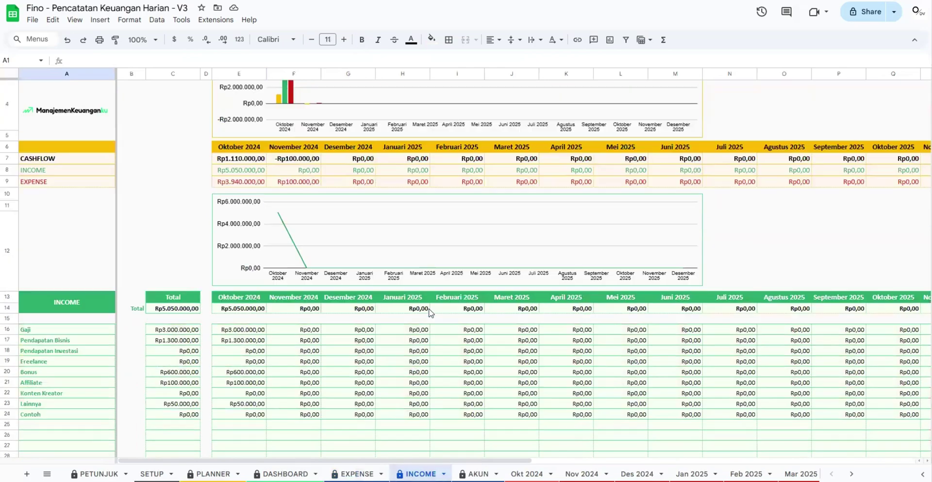
pyautogui.scroll(2, 429, 313)
pyautogui.scroll(-2, 428, 313)
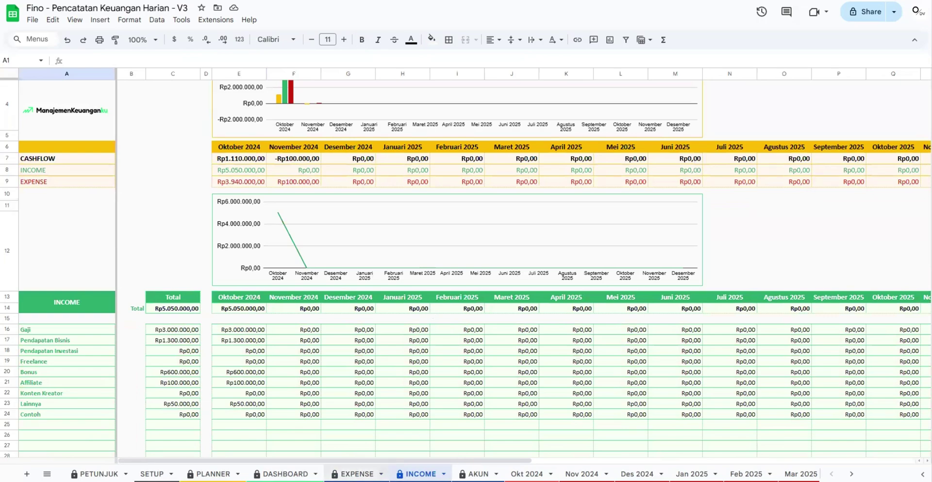
pyautogui.click(356, 474)
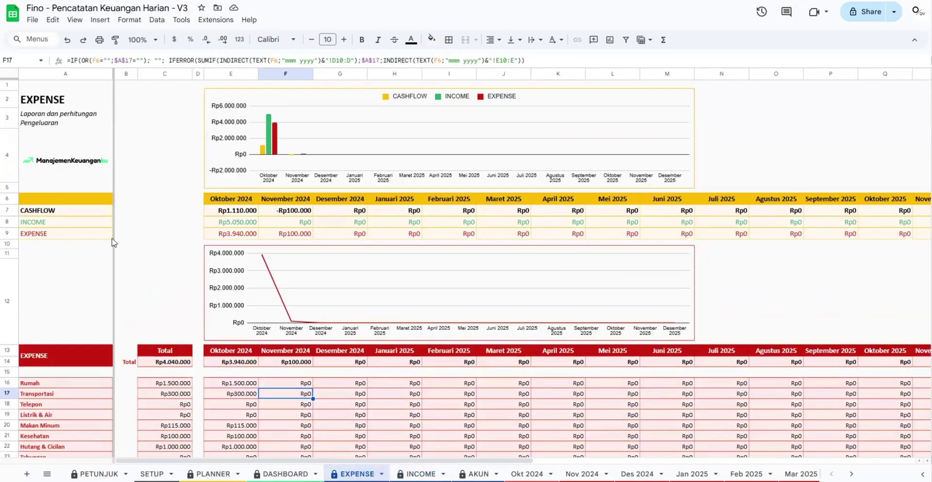
pyautogui.scroll(-5, 172, 224)
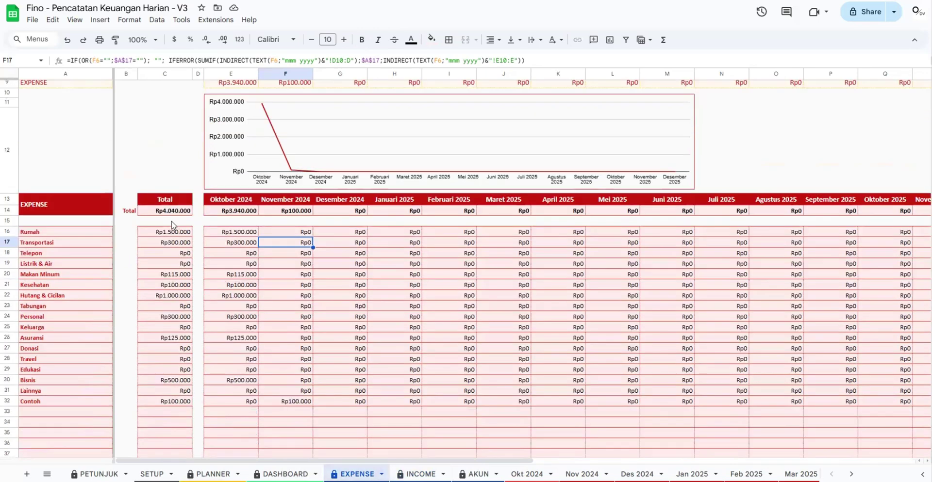
pyautogui.scroll(5, 172, 225)
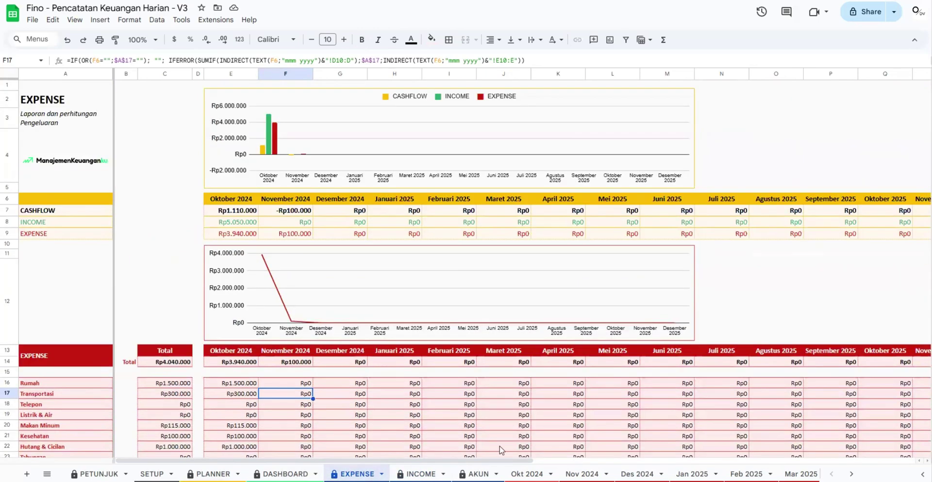
# Return to the INCOME sheet and review all income categories with their October 2024 amounts and the Total column
pyautogui.click(421, 474)
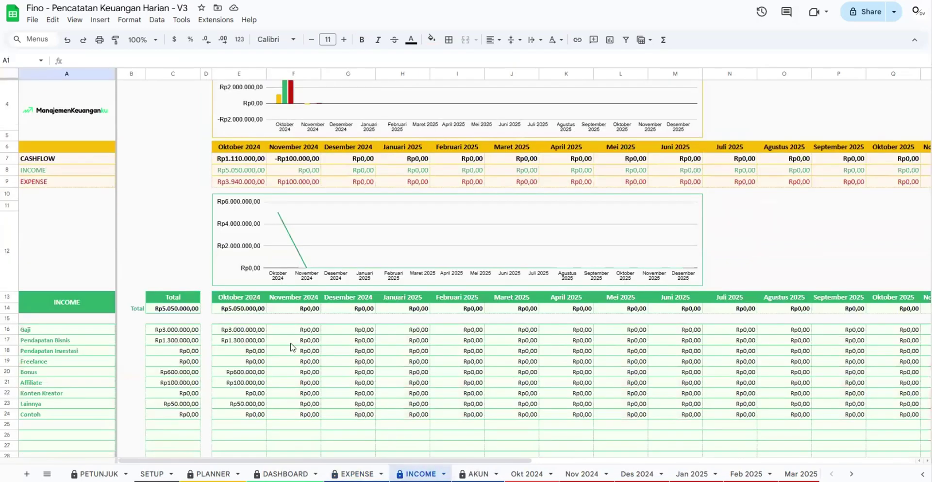
pyautogui.scroll(-2, 203, 291)
pyautogui.click(237, 331)
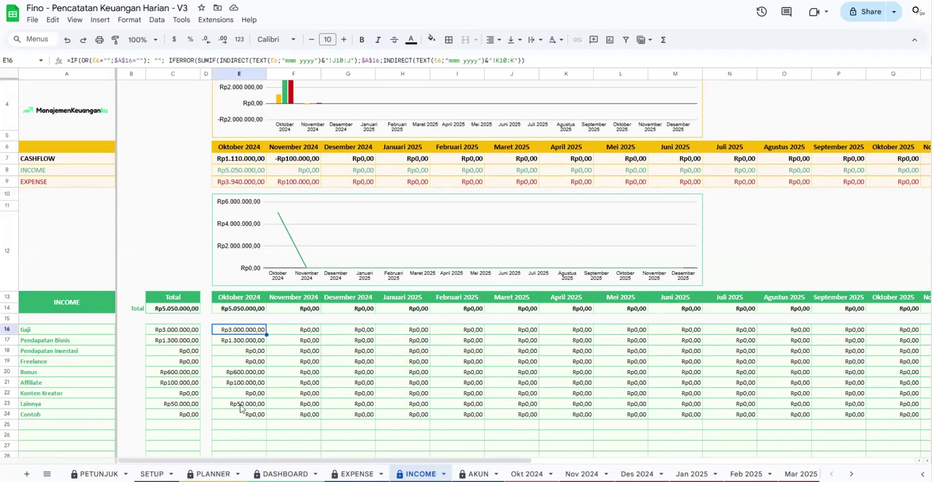
pyautogui.moveTo(54, 331); pyautogui.dragTo(256, 416)
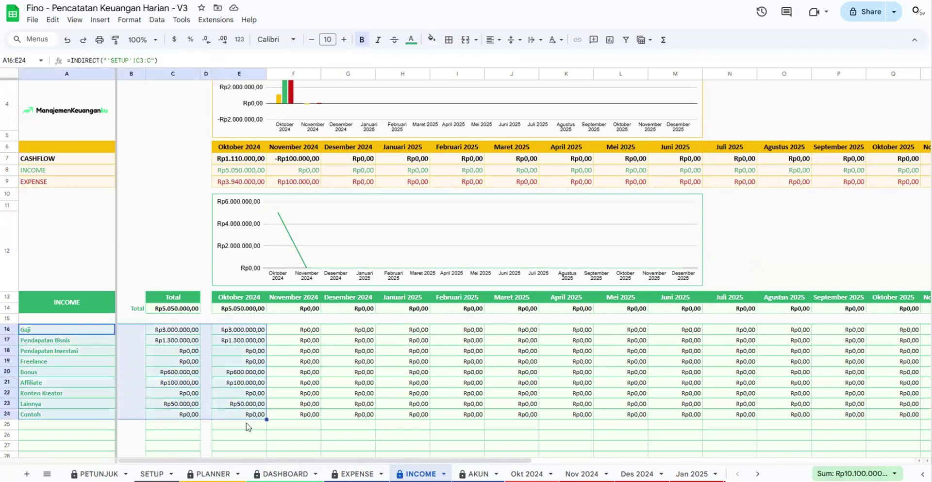
pyautogui.click(246, 425)
pyautogui.moveTo(181, 297); pyautogui.dragTo(181, 417)
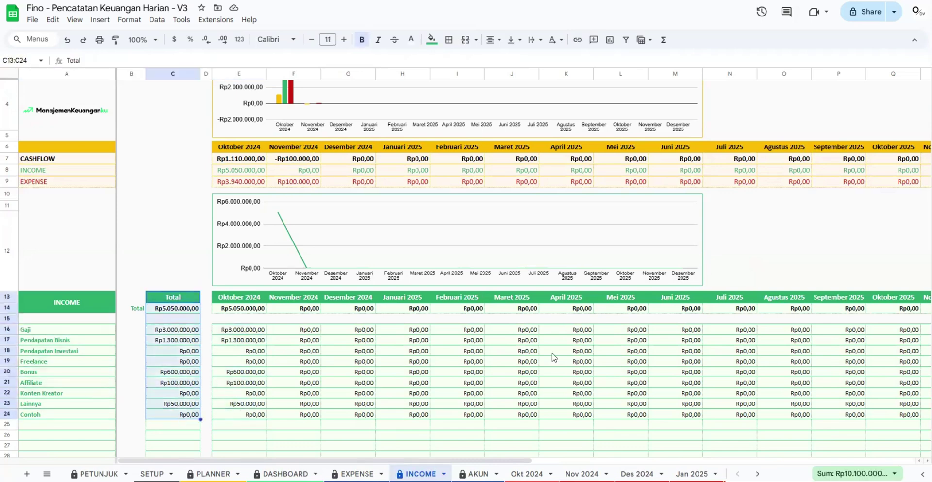
pyautogui.click(190, 331)
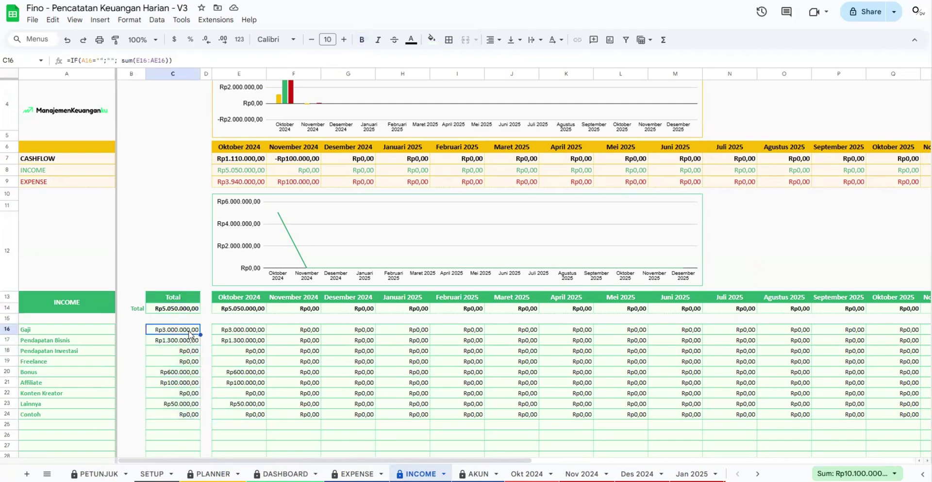
# Review the November 2024 income column on the INCOME sheet, including Gaji and the monthly total, and select the income line chart
pyautogui.scroll(2, 300, 329)
pyautogui.click(300, 330)
pyautogui.scroll(-2, 300, 332)
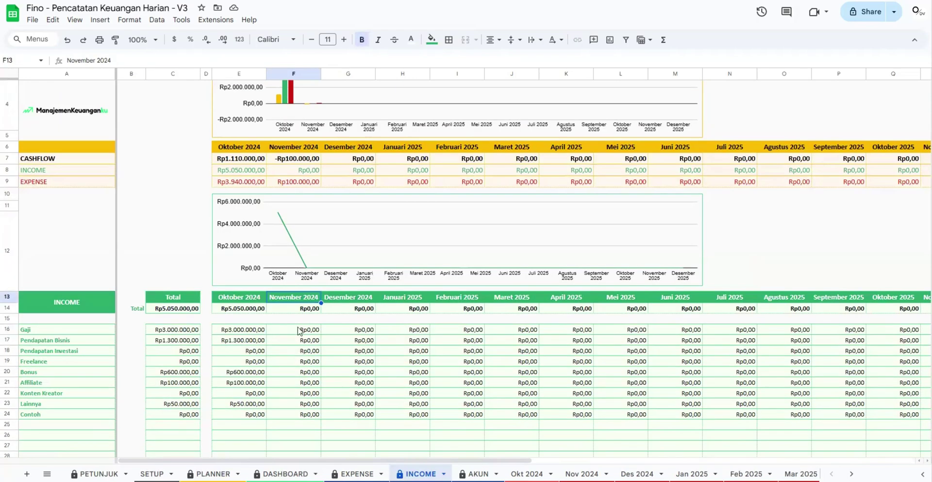
pyautogui.click(304, 330)
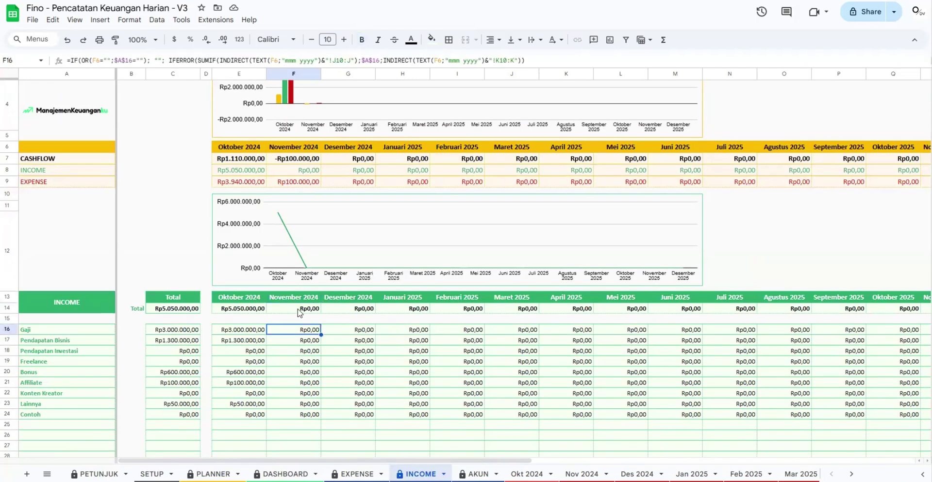
pyautogui.click(305, 355)
pyautogui.click(299, 329)
pyautogui.click(299, 309)
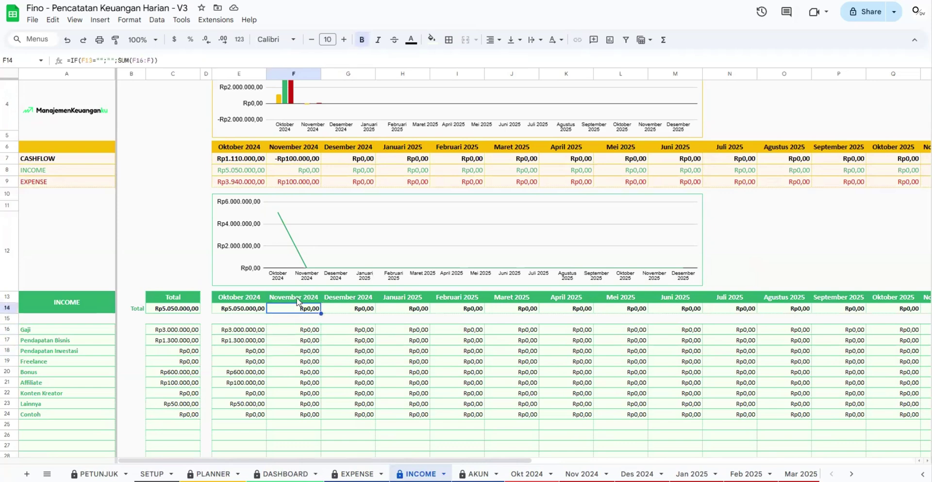
pyautogui.click(589, 254)
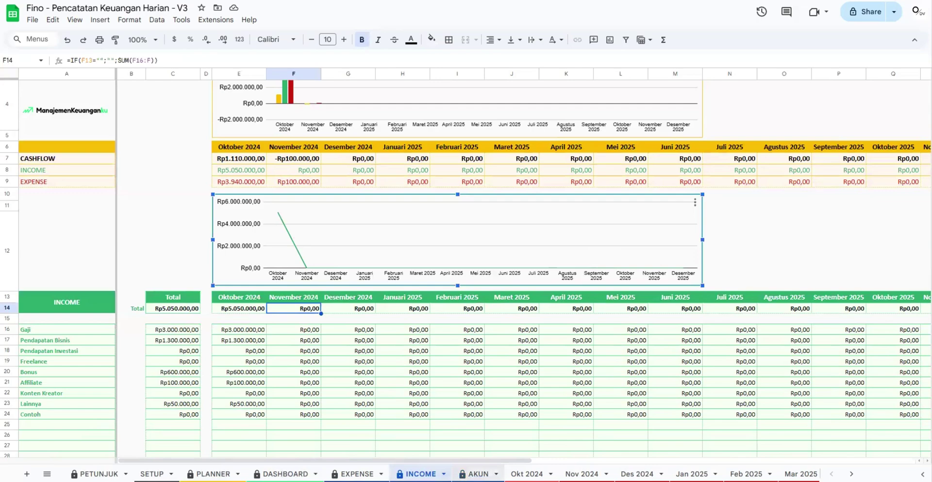
# Open the AKUN sheet and look over its account charts and annual account table
pyautogui.click(476, 474)
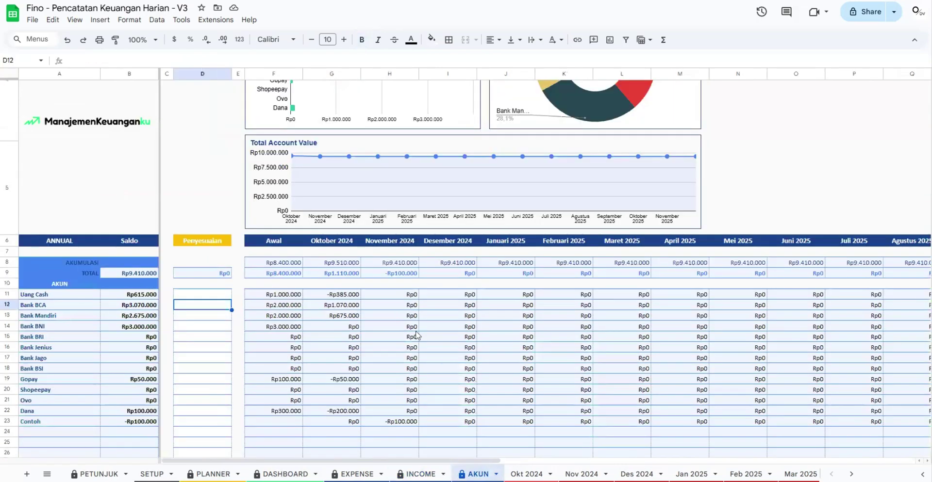
pyautogui.scroll(1, 416, 335)
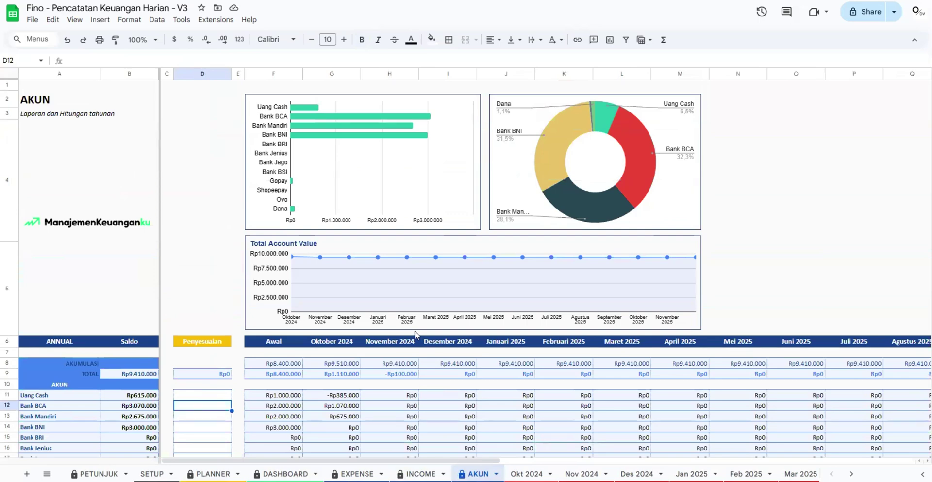
pyautogui.scroll(-1, 415, 334)
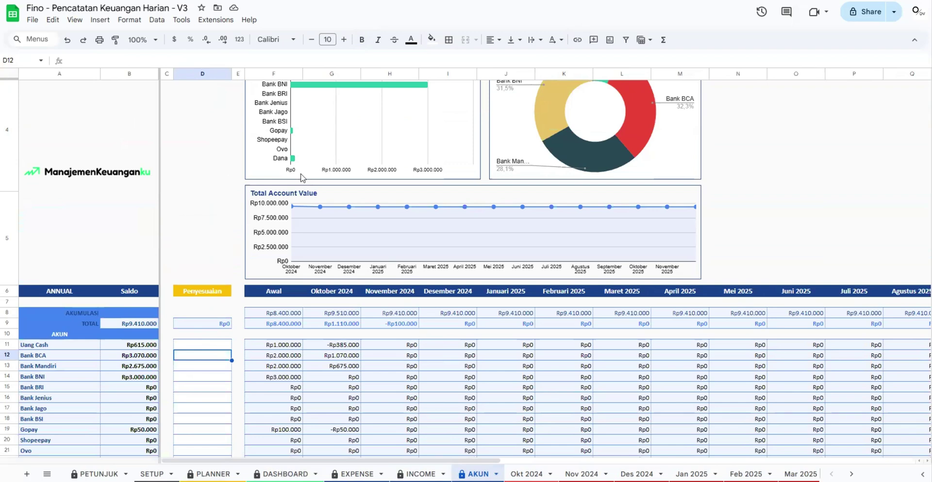
pyautogui.scroll(1, 302, 179)
pyautogui.click(179, 265)
pyautogui.scroll(-3, 172, 260)
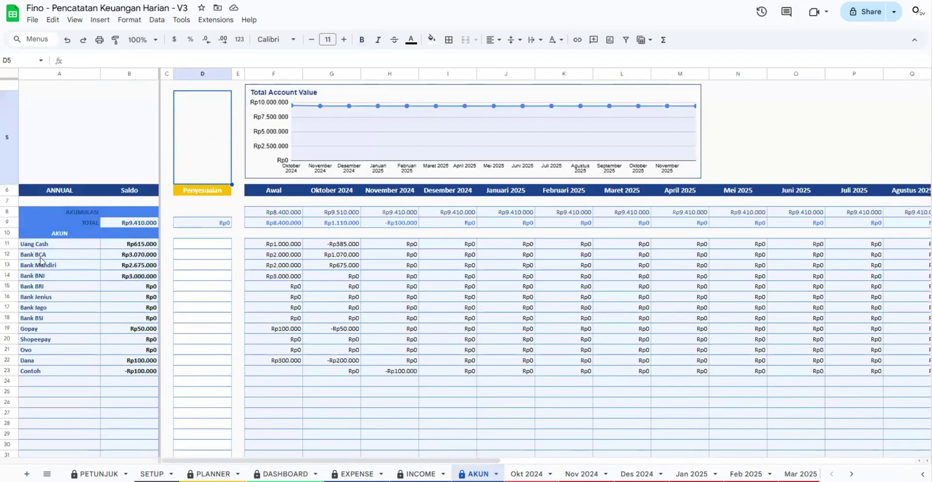
# Review the account names and their Saldo balances in the AKUN table, from Uang Cash down through the bank and e-wallet accounts
pyautogui.moveTo(41, 244); pyautogui.dragTo(41, 372)
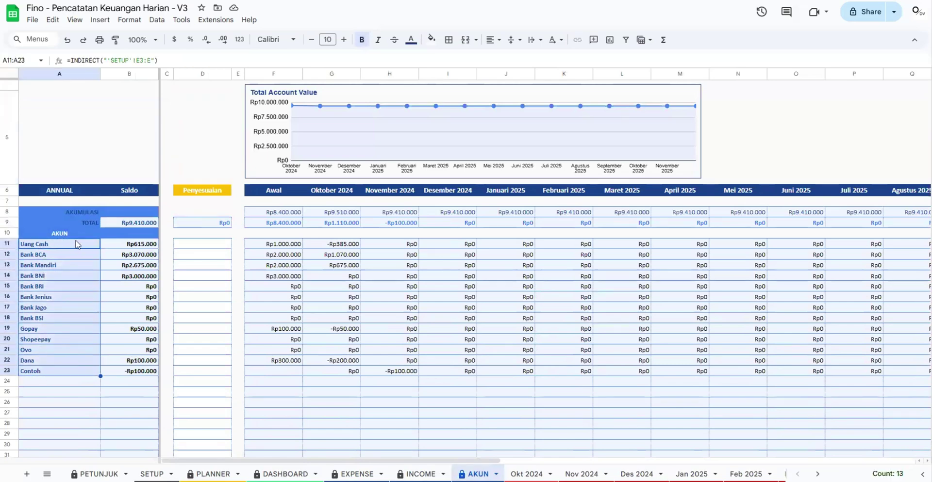
pyautogui.moveTo(74, 244); pyautogui.dragTo(68, 372)
pyautogui.click(75, 311)
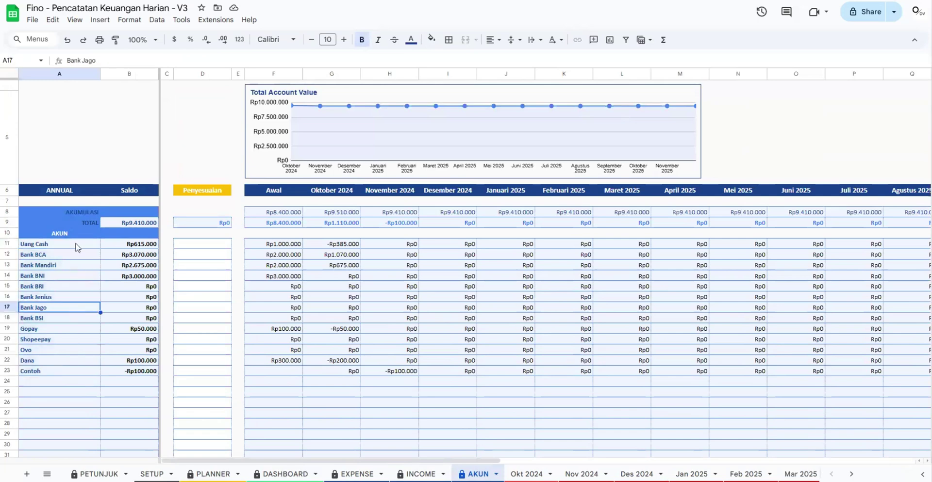
pyautogui.moveTo(128, 244); pyautogui.dragTo(129, 361)
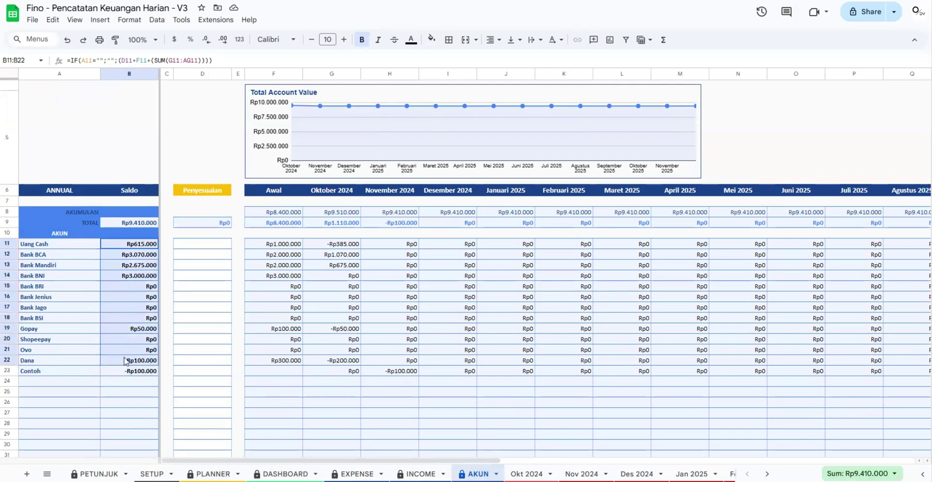
pyautogui.click(131, 286)
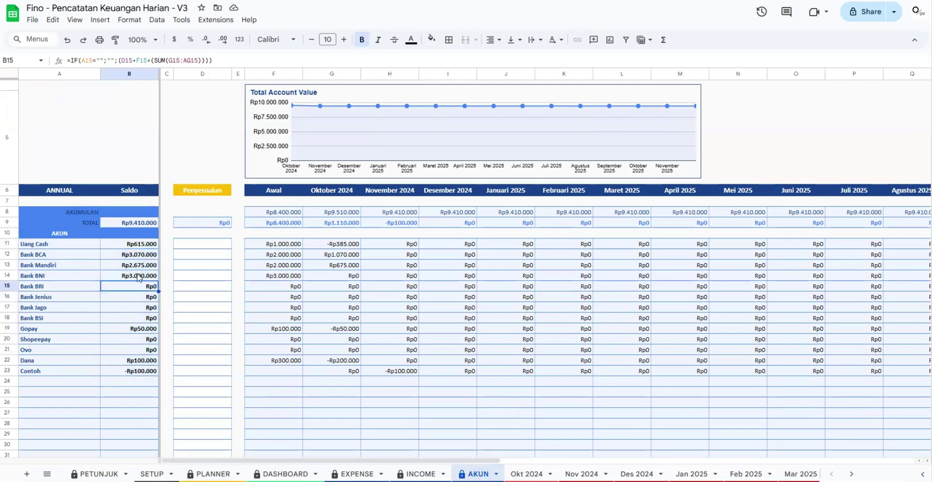
pyautogui.click(136, 276)
pyautogui.click(138, 266)
pyautogui.click(141, 245)
# Inspect the account balance bar chart, including Bank BNI's bar, and the donut chart of account shares on the AKUN sheet
pyautogui.scroll(3, 232, 115)
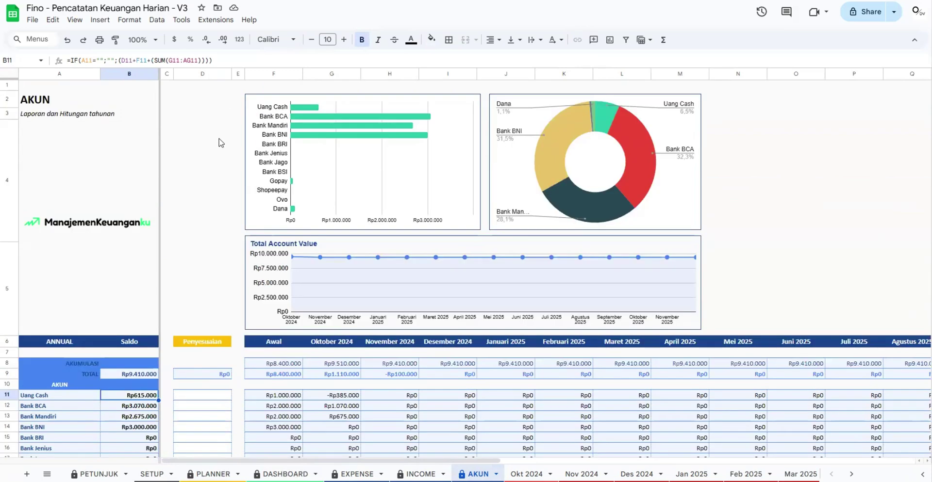
pyautogui.click(280, 109)
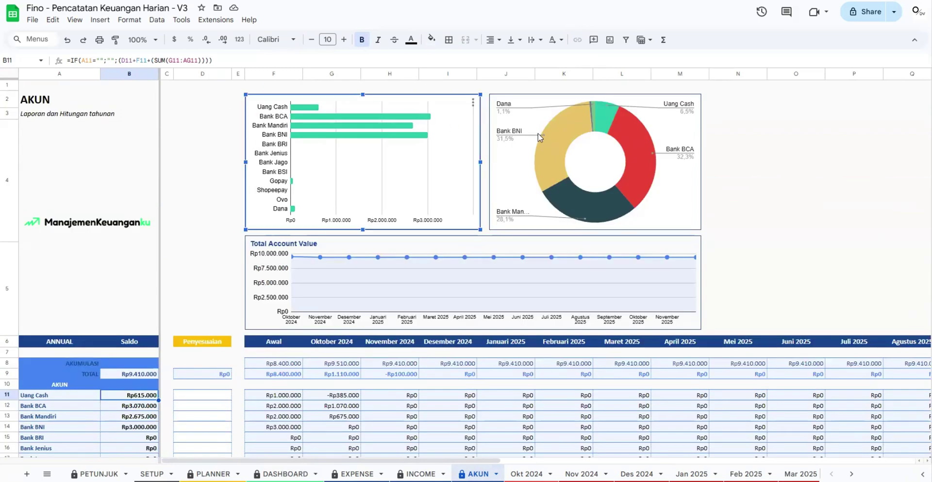
pyautogui.moveTo(408, 139)
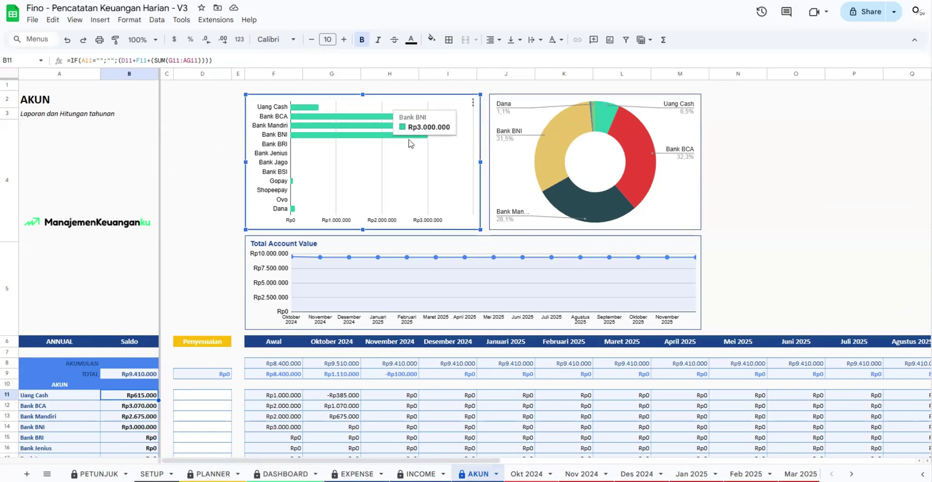
pyautogui.click(544, 130)
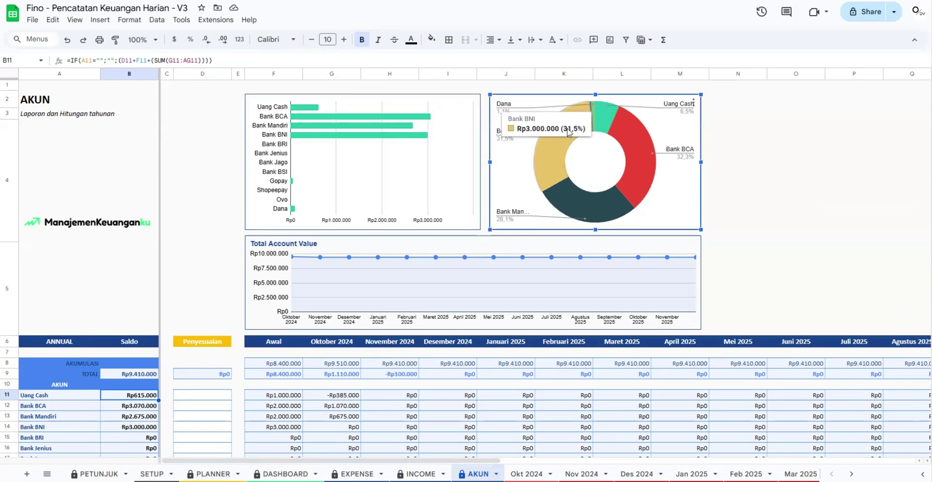
pyautogui.moveTo(650, 181)
pyautogui.moveTo(578, 120)
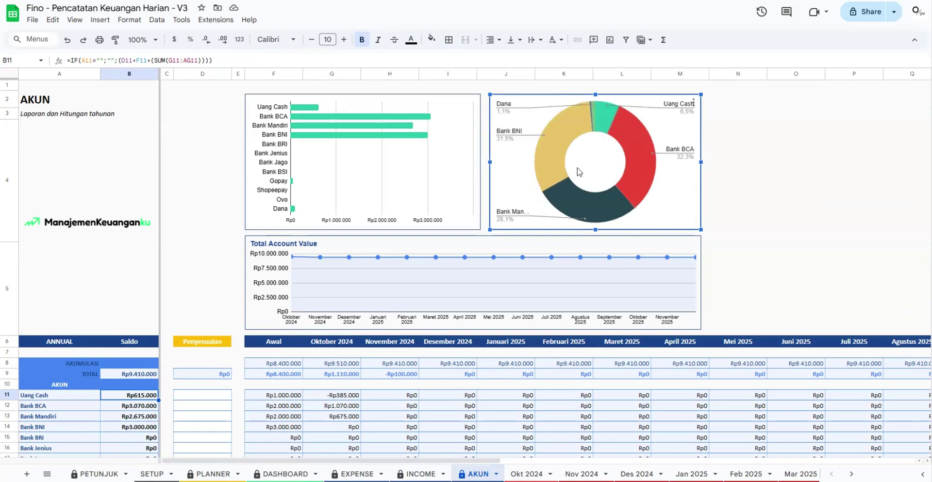
# Compare the accounts in the bar chart with the Bank BNI, Bank BCA and Uang Cash segments of the donut chart
pyautogui.click(368, 136)
pyautogui.moveTo(372, 137)
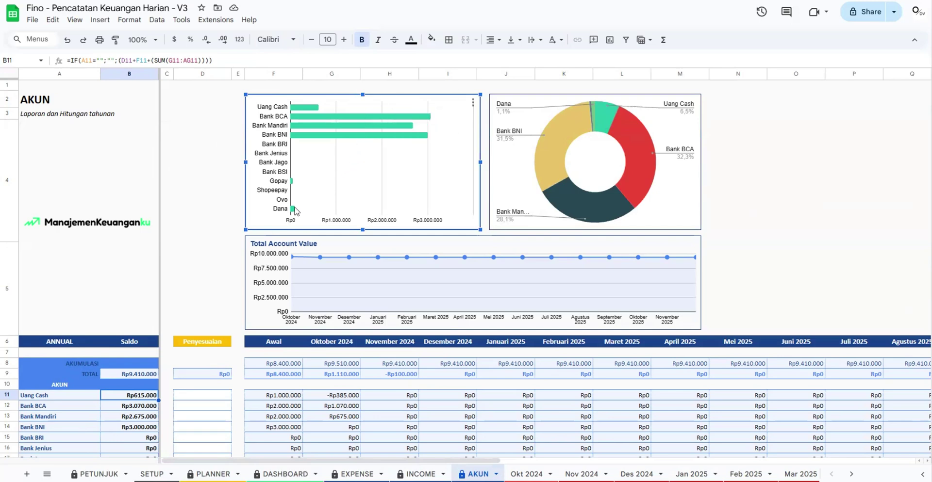
pyautogui.click(554, 151)
pyautogui.moveTo(555, 152)
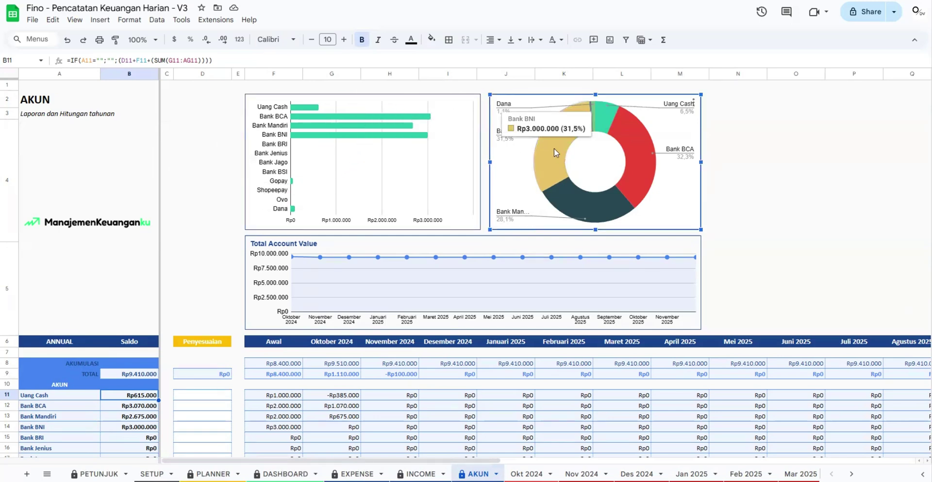
pyautogui.moveTo(640, 150)
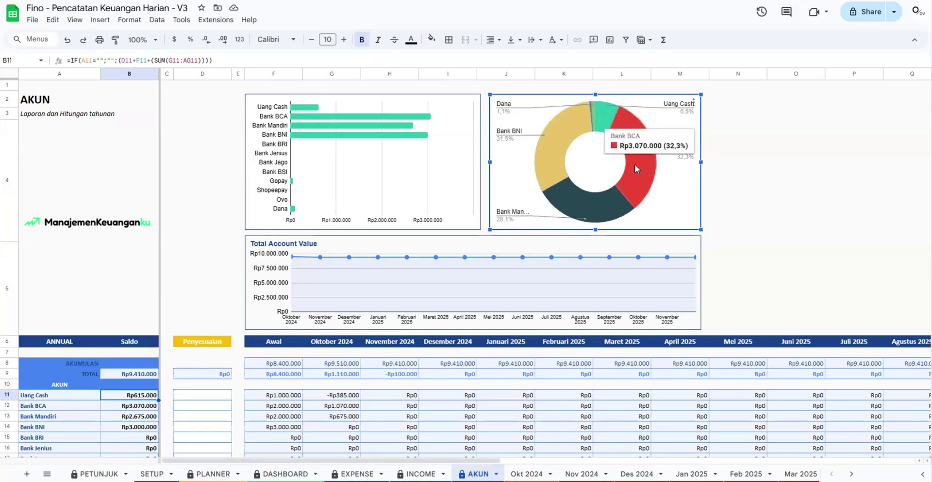
pyautogui.moveTo(608, 122)
pyautogui.scroll(-2, 633, 160)
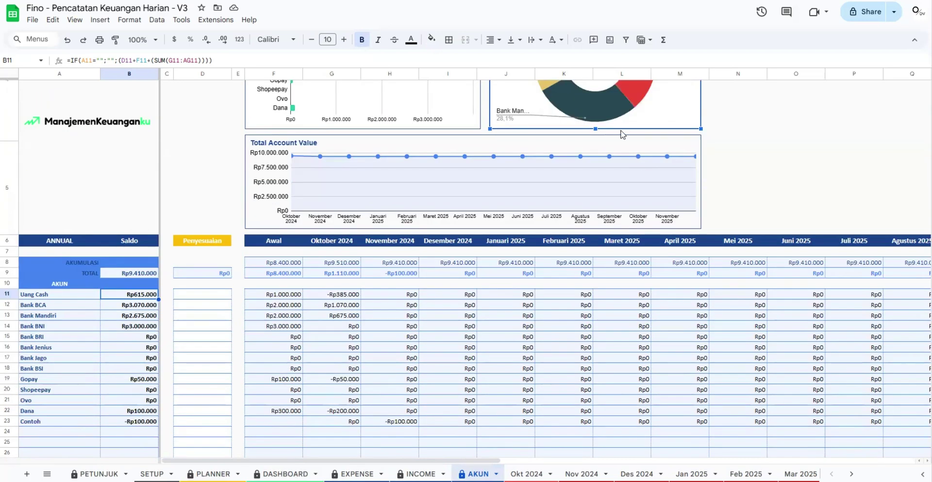
# Inspect the Total Account Value line chart on the AKUN sheet, checking the Oktober 2024 and November 2024 points
pyautogui.scroll(1, 356, 237)
pyautogui.click(358, 219)
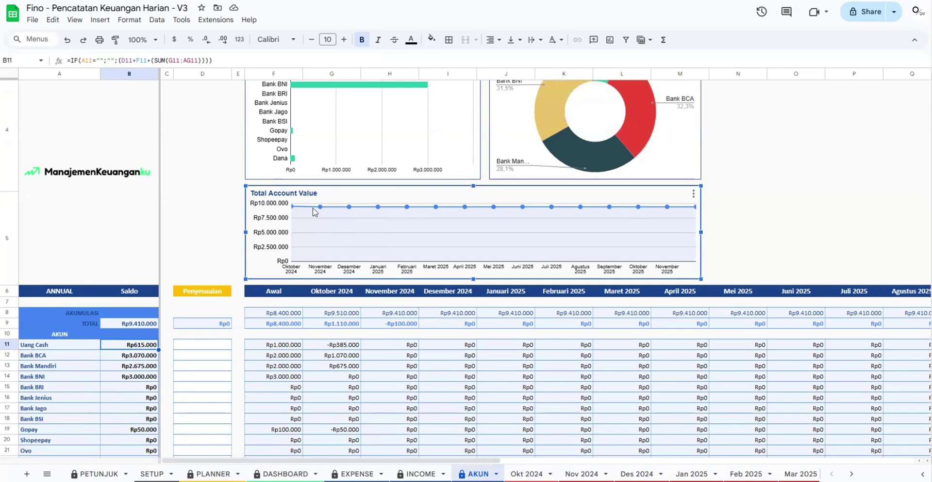
pyautogui.moveTo(292, 209)
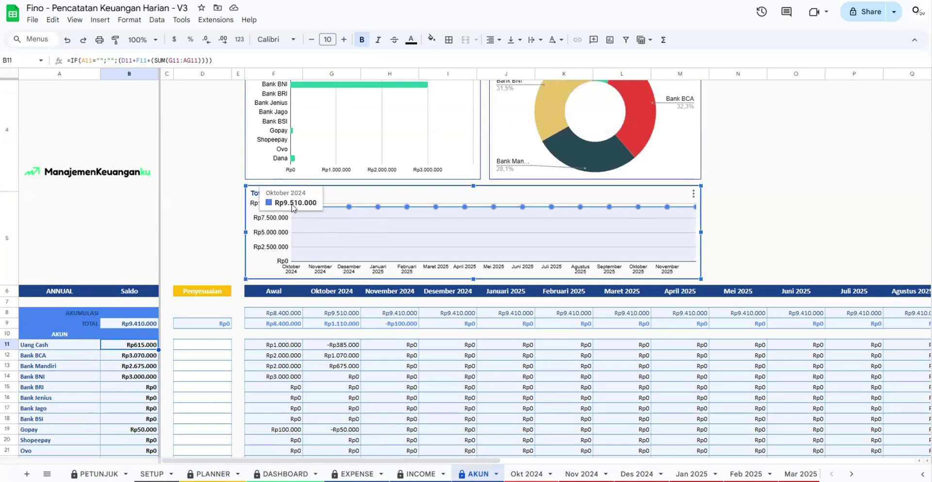
pyautogui.moveTo(321, 210)
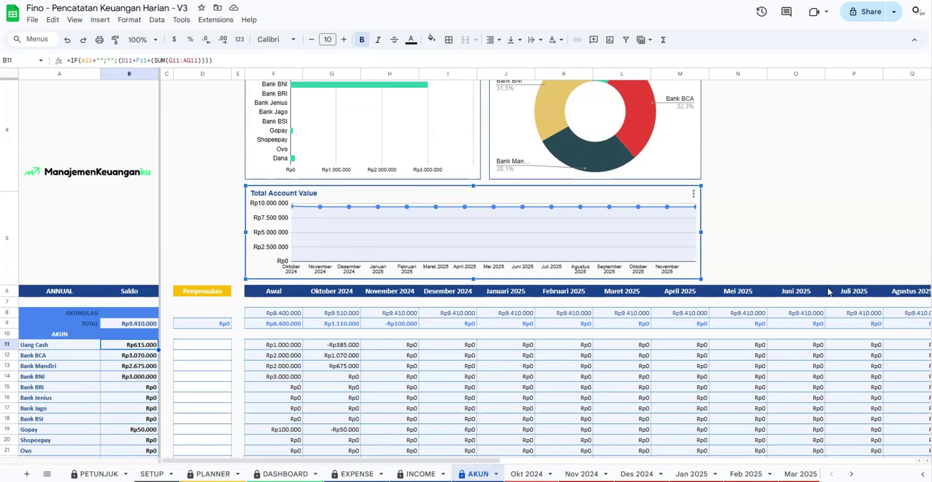
# Review the Awal column and the Oktober 2024 changes for the accounts from Uang Cash down to Contoh
pyautogui.click(290, 293)
pyautogui.scroll(-2, 312, 296)
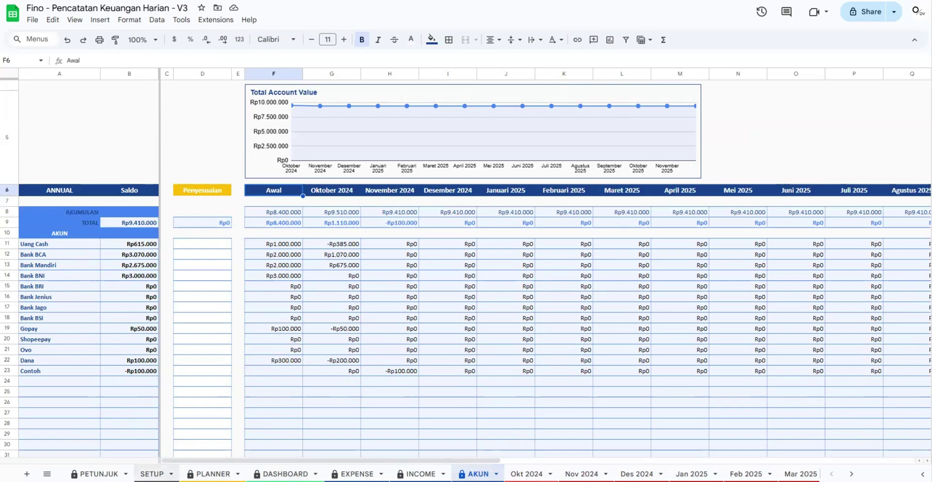
pyautogui.click(152, 474)
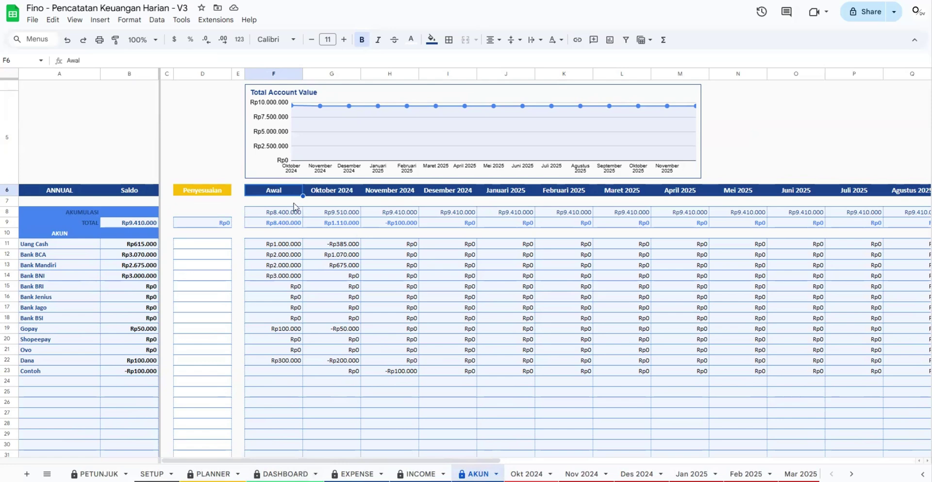
pyautogui.moveTo(324, 249); pyautogui.dragTo(326, 371)
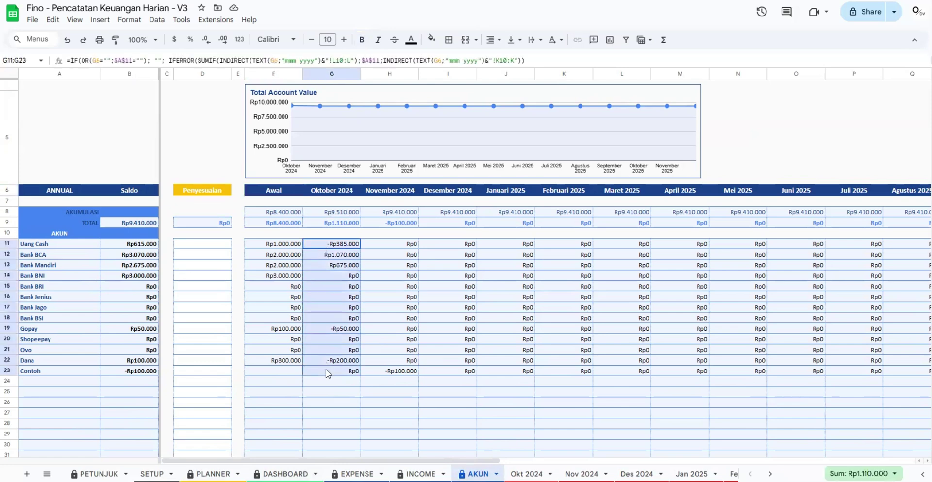
pyautogui.click(345, 257)
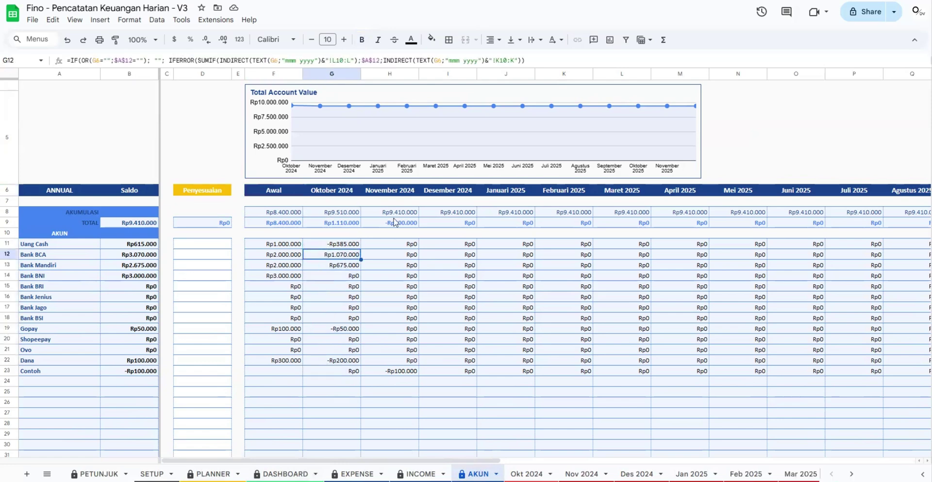
# Compare the Saldo balances of Uang Cash, Bank BCA and Bank Mandiri in the AKUN table
pyautogui.click(130, 246)
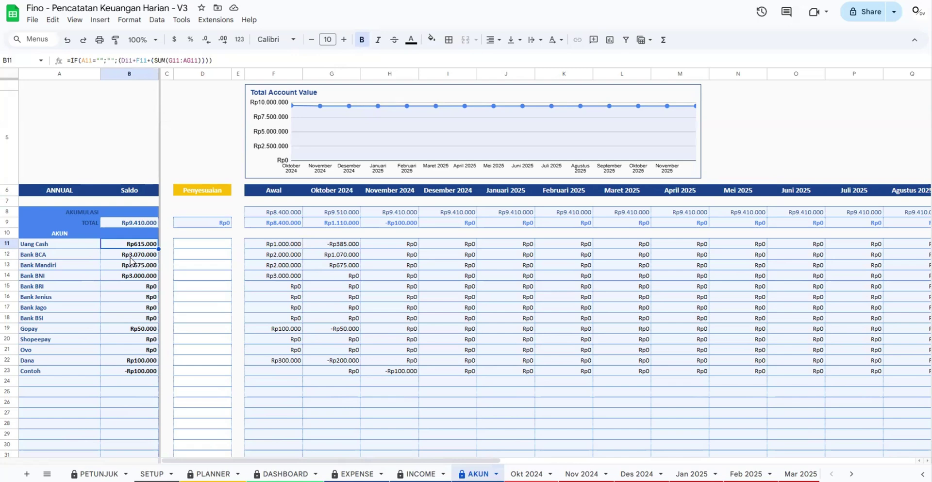
pyautogui.click(130, 257)
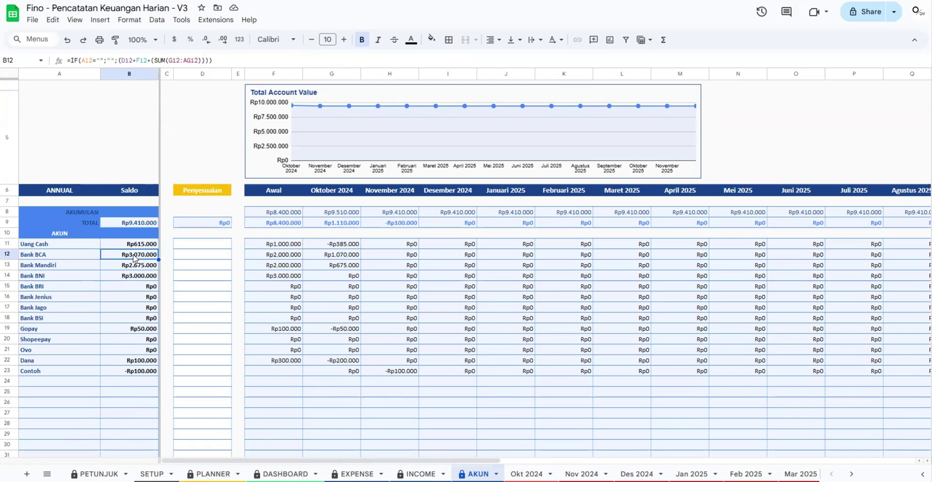
pyautogui.click(137, 244)
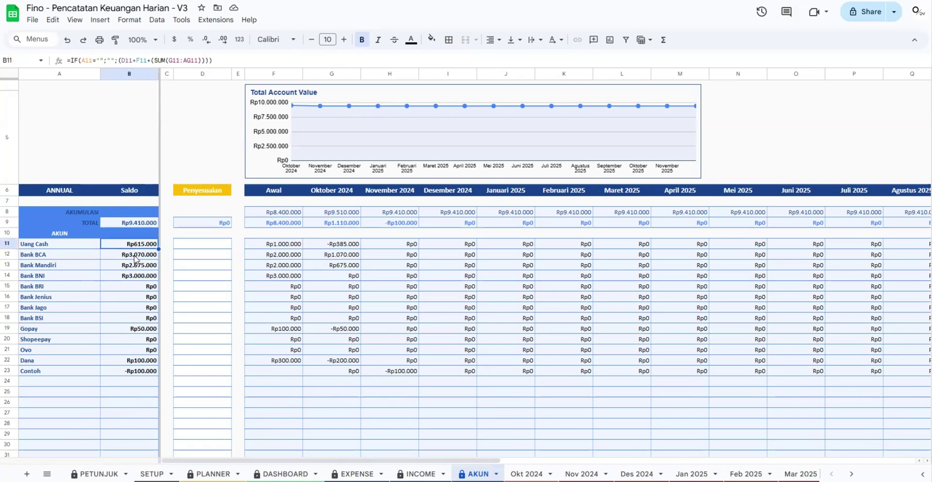
pyautogui.click(133, 257)
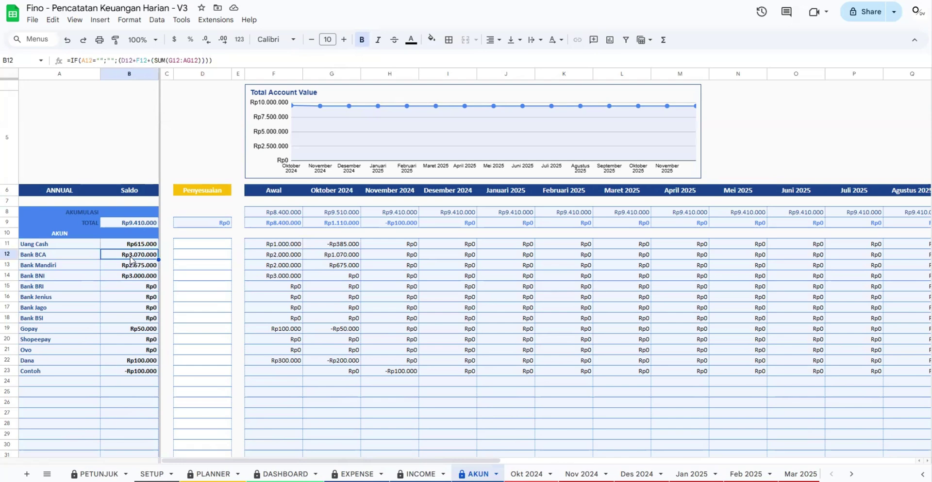
pyautogui.click(127, 248)
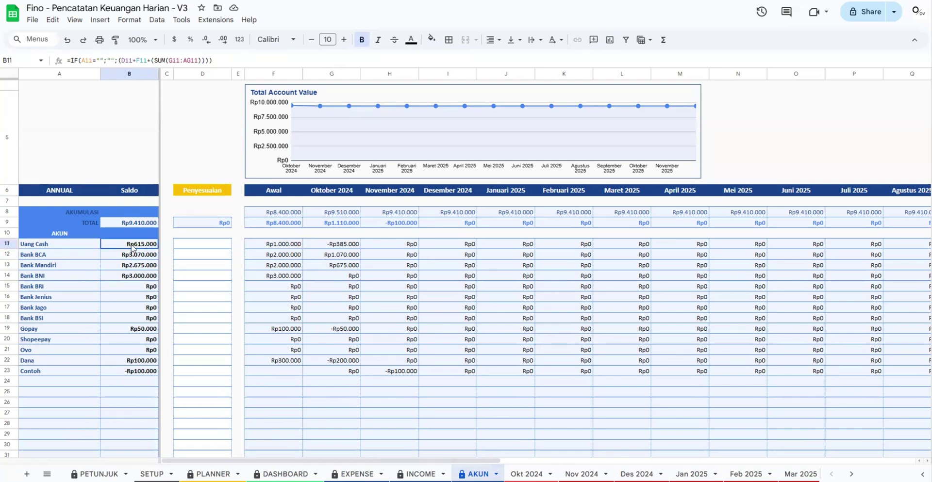
pyautogui.click(79, 257)
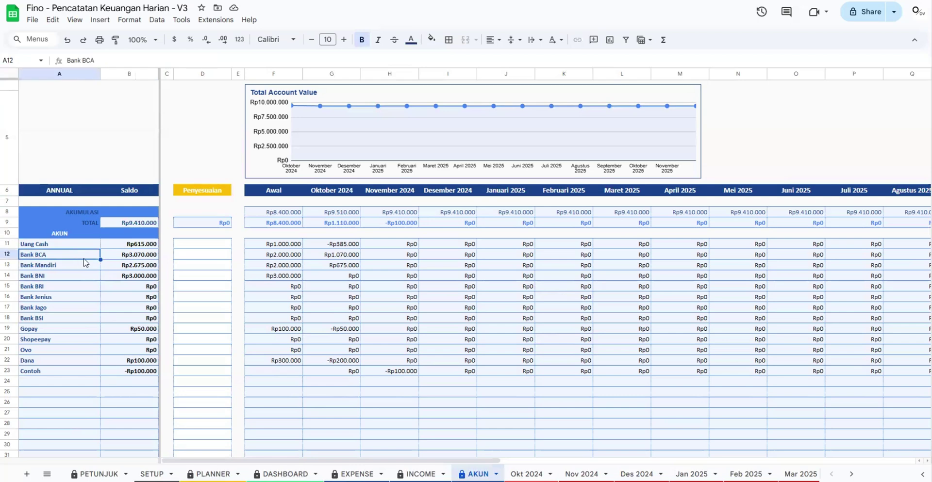
pyautogui.click(121, 256)
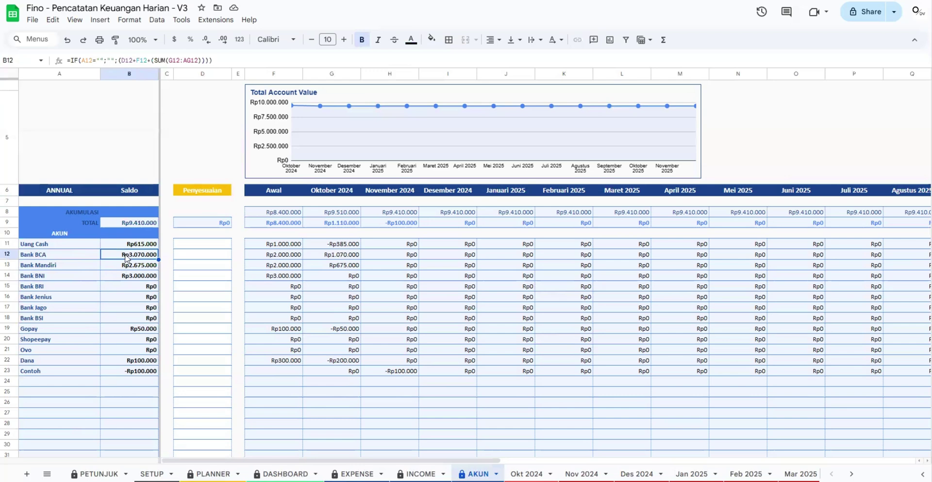
pyautogui.click(135, 269)
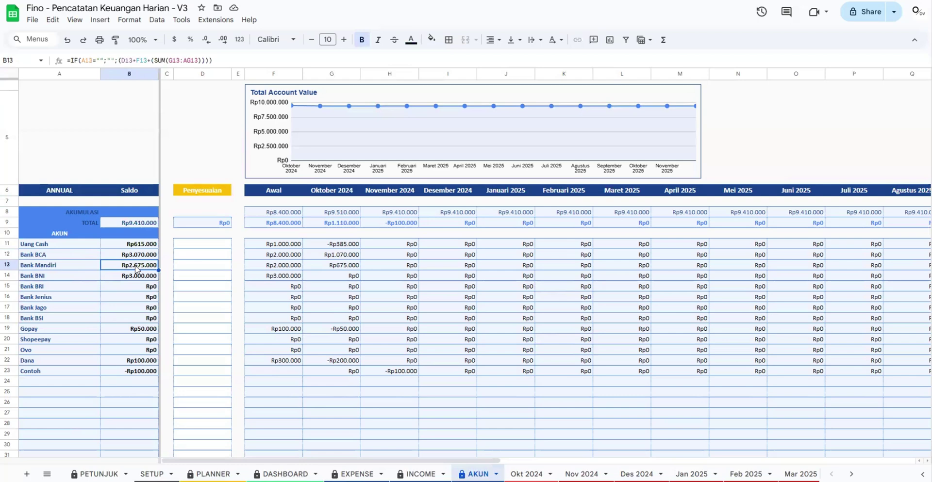
pyautogui.click(133, 259)
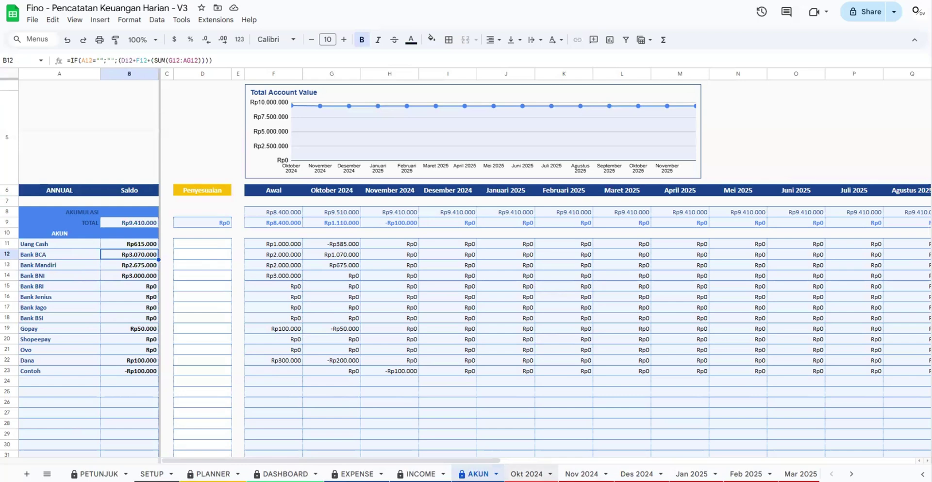
# On the Nov 2024 sheet, describe the 1-Nov income entry as Gaji and assign it the Gaji category
pyautogui.click(527, 474)
pyautogui.click(582, 474)
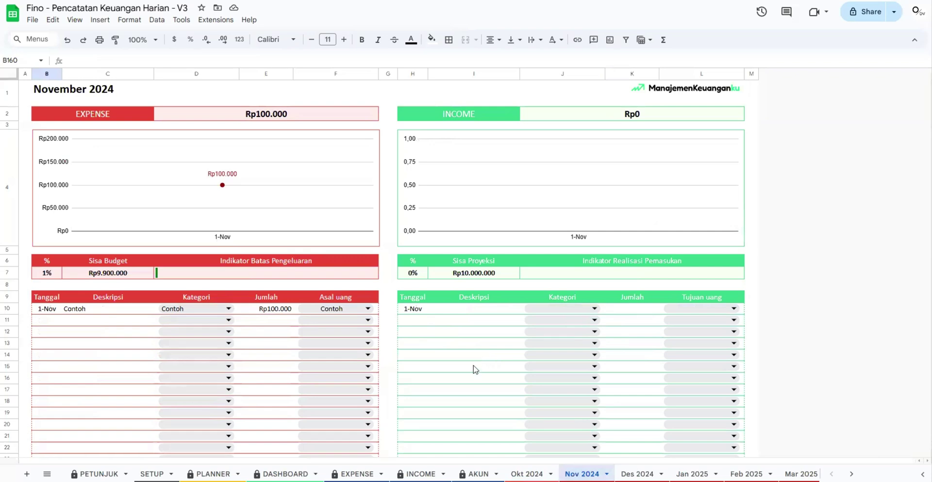
pyautogui.click(478, 311)
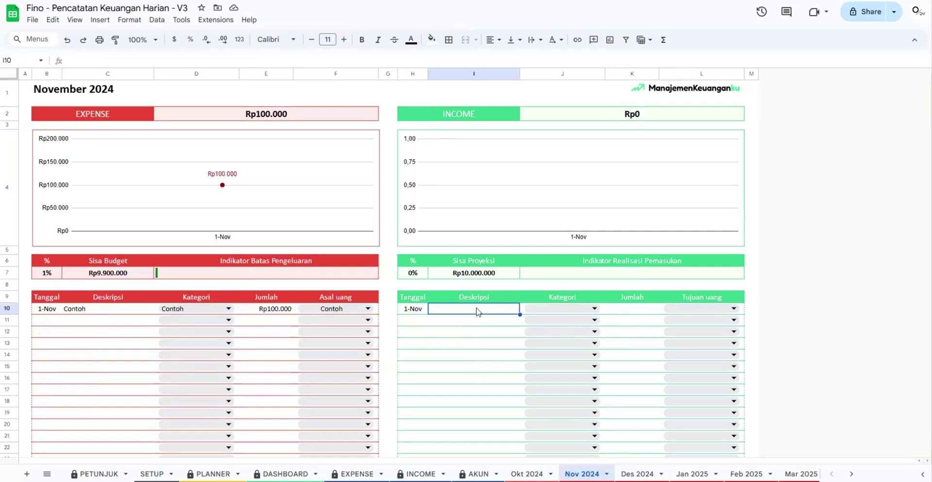
pyautogui.write('Gaji')
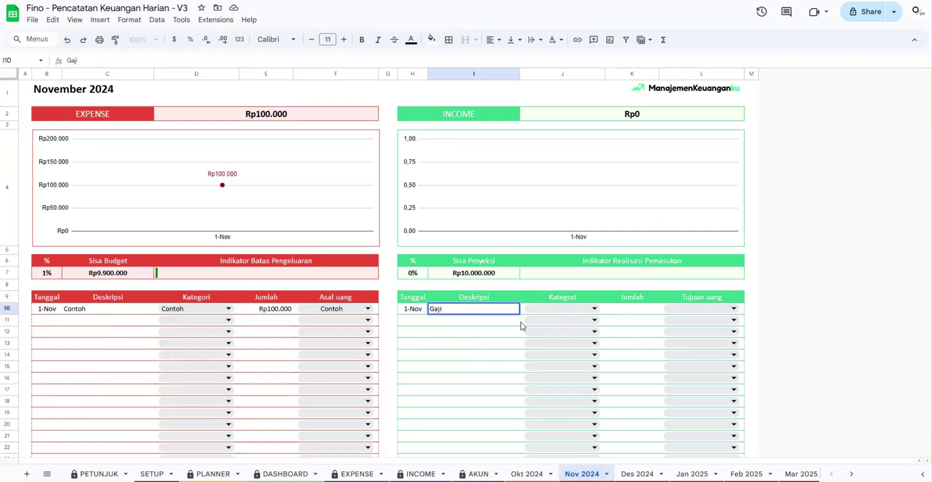
pyautogui.click(559, 309)
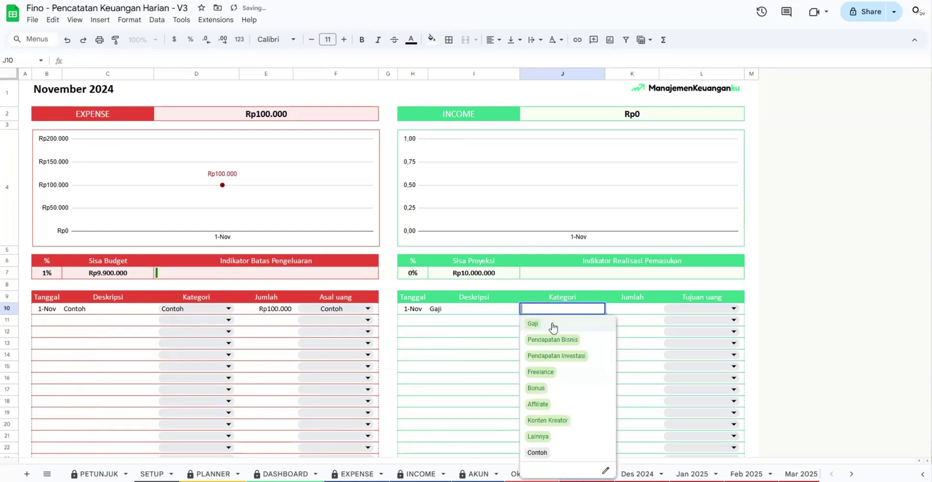
pyautogui.click(553, 324)
# Set the Gaji income's Jumlah to 3000000 and its Tujuan uang to Bank BCA
pyautogui.click(616, 308)
pyautogui.write('3000000')
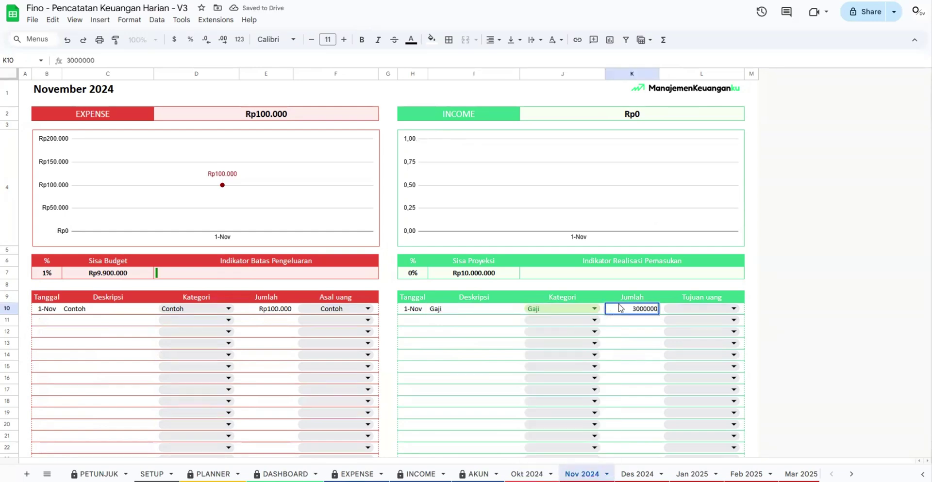
pyautogui.press('Return')
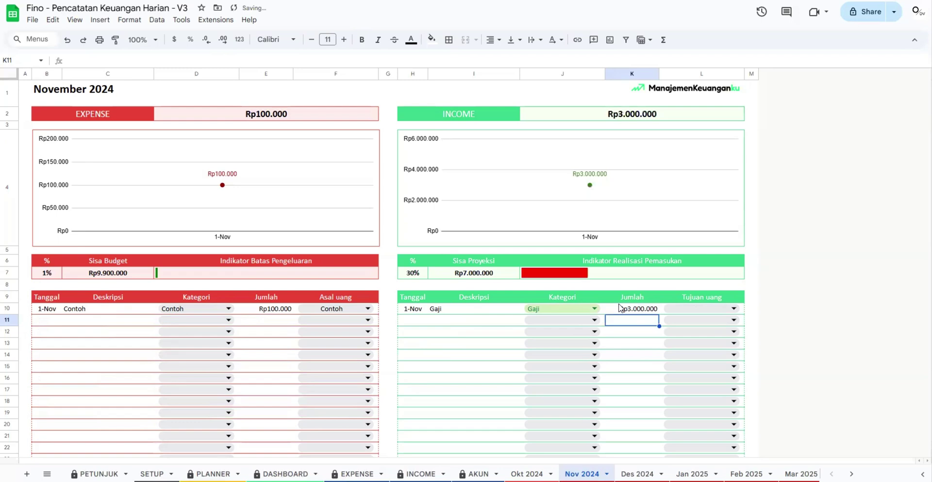
pyautogui.click(710, 309)
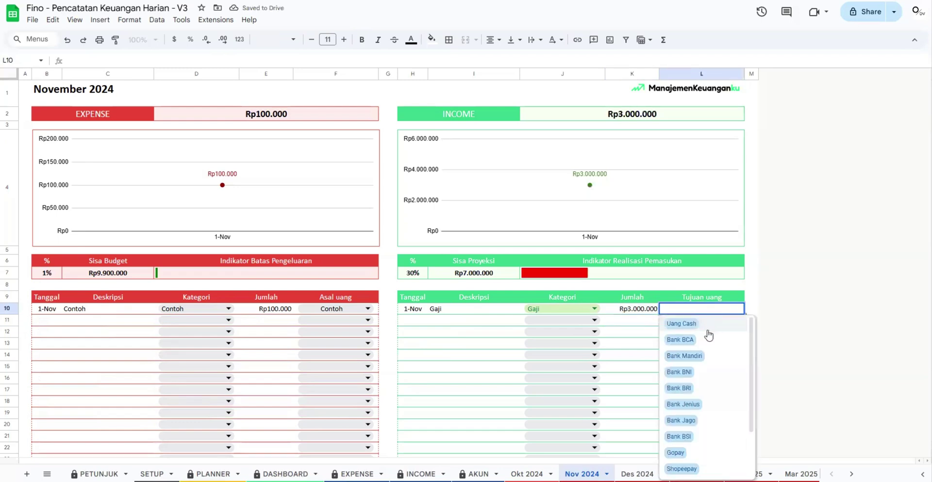
pyautogui.click(706, 341)
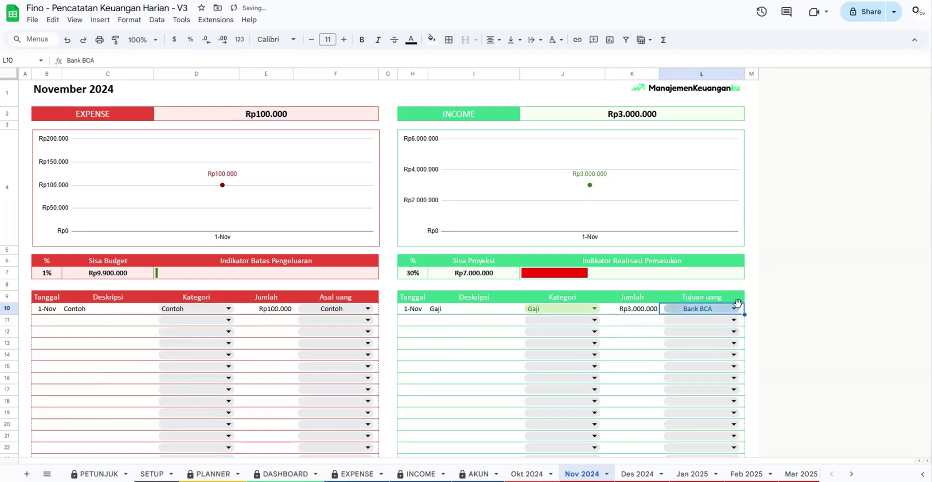
pyautogui.click(650, 319)
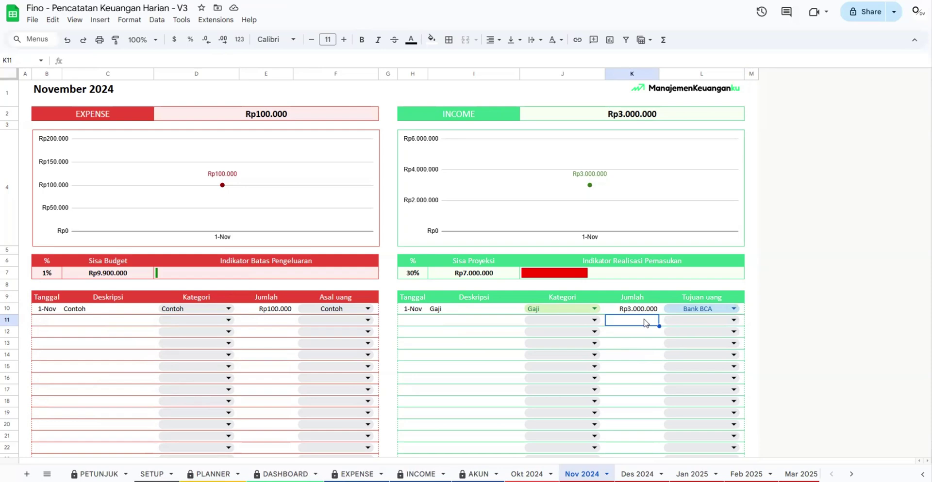
pyautogui.click(471, 322)
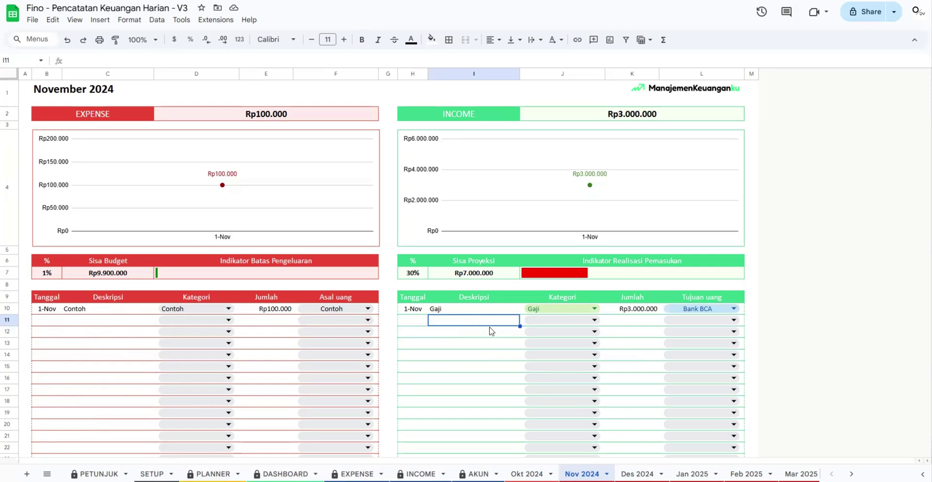
# Add a second expense row in November 2024 dated 1-Nov with the description Tarik Tunai
pyautogui.click(45, 323)
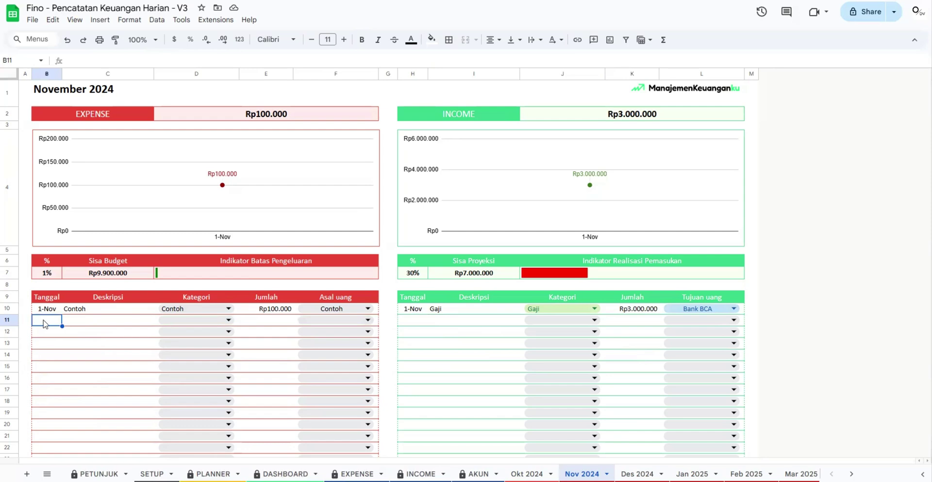
pyautogui.doubleClick(45, 323)
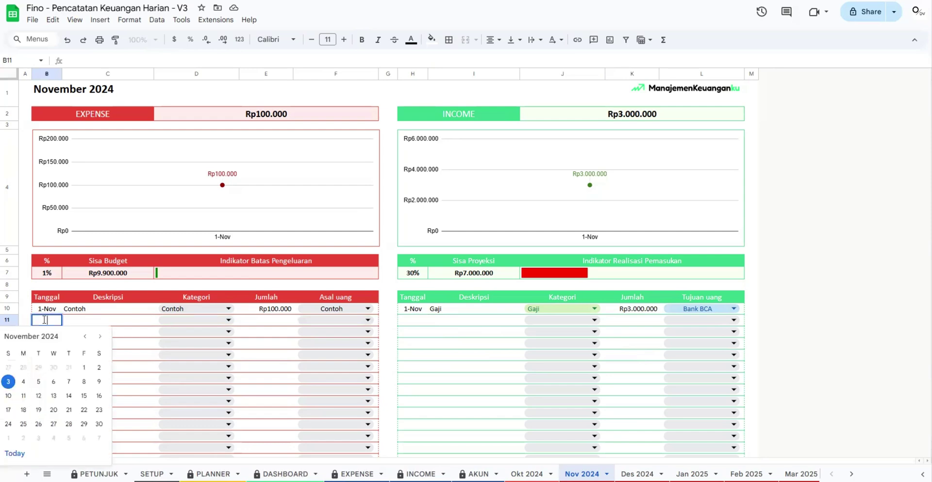
pyautogui.click(84, 371)
pyautogui.click(80, 326)
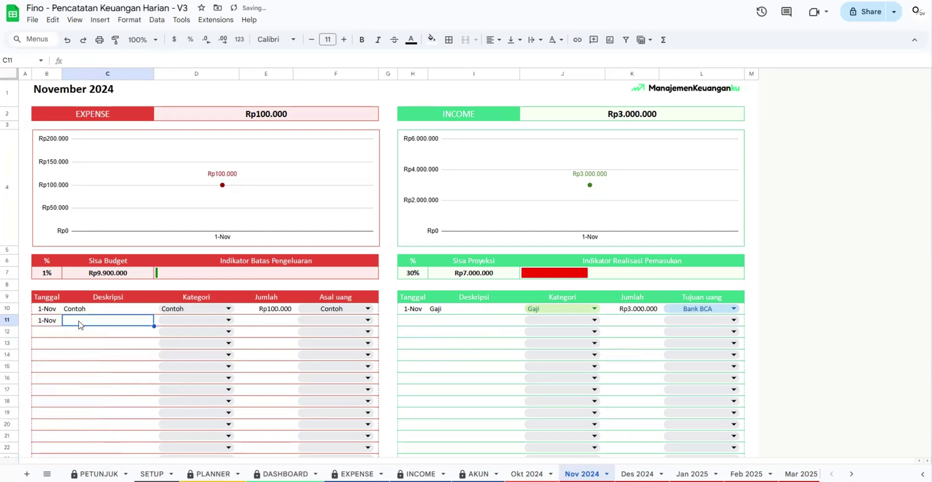
pyautogui.write('Tarik T')
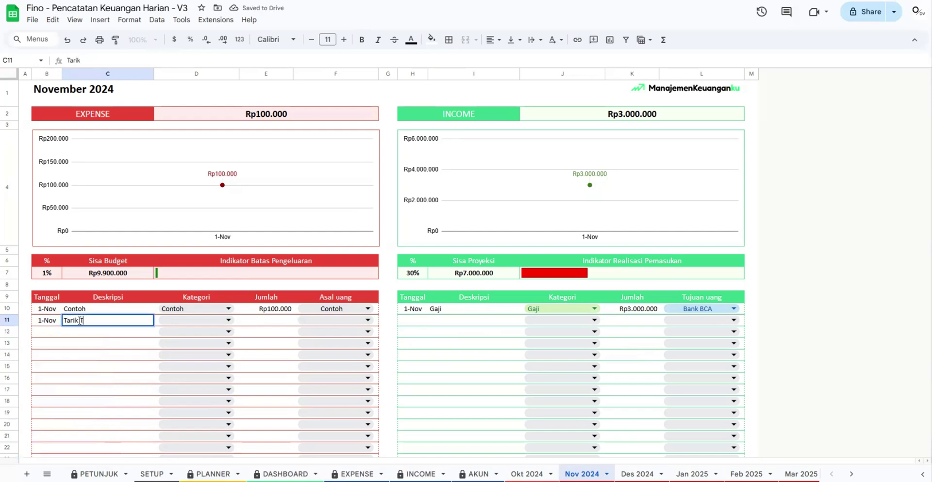
pyautogui.write('unai')
pyautogui.press('Return')
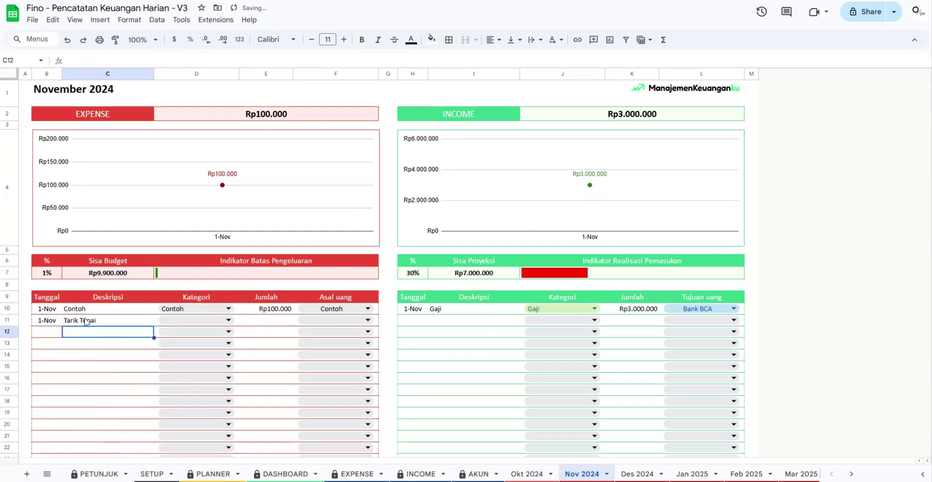
# Enter 500000 as the Jumlah of the Tarik Tunai expense
pyautogui.click(275, 325)
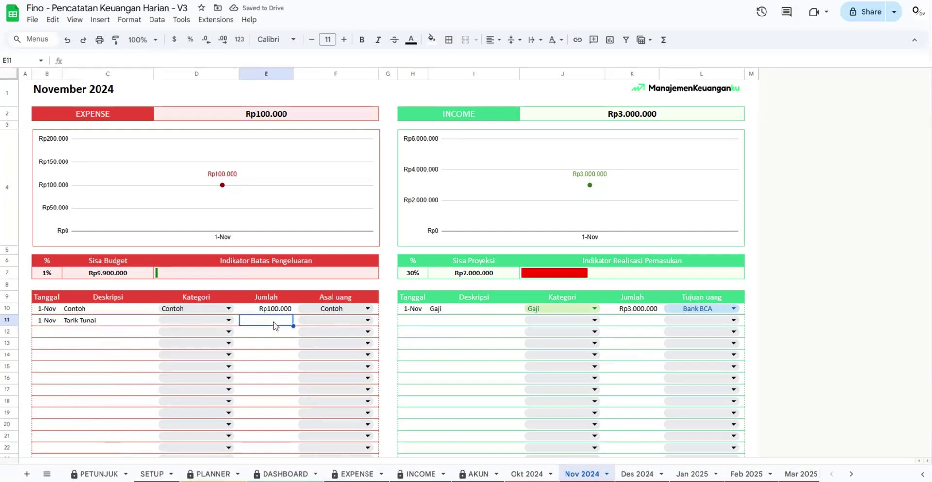
pyautogui.write('500000')
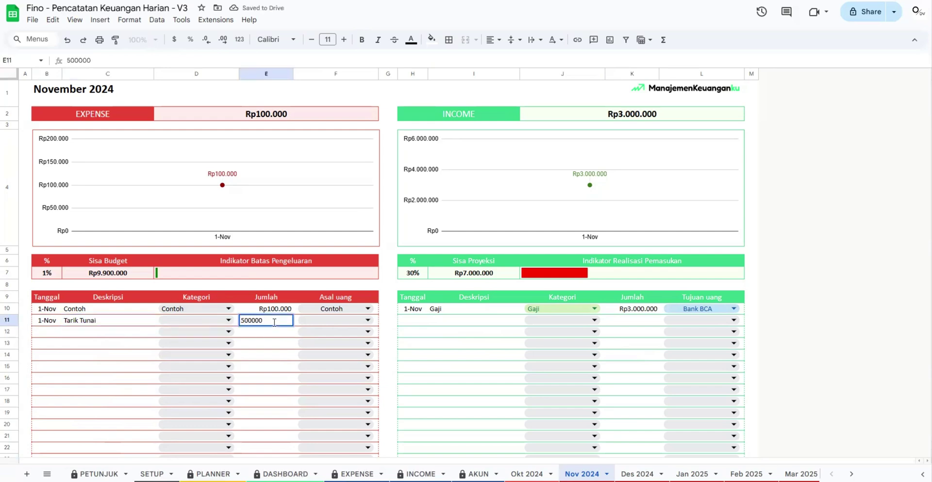
pyautogui.press('Return')
pyautogui.click(275, 325)
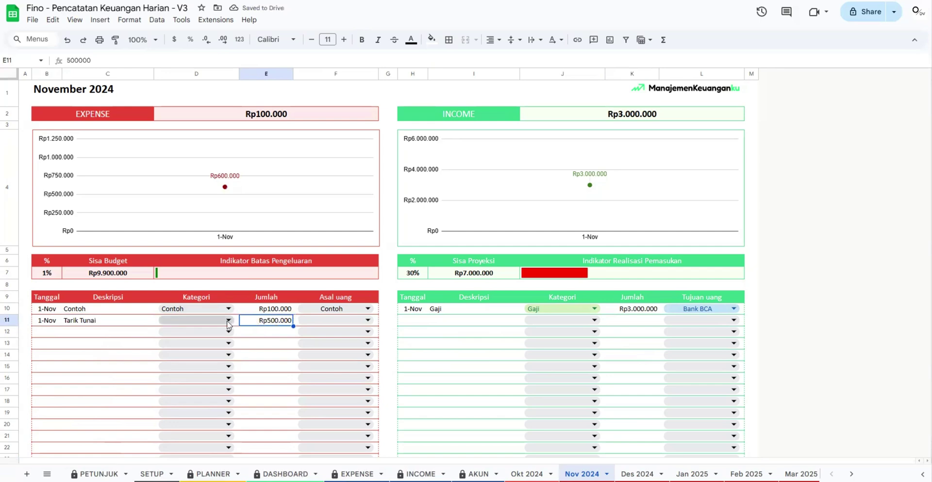
pyautogui.click(204, 320)
pyautogui.click(179, 320)
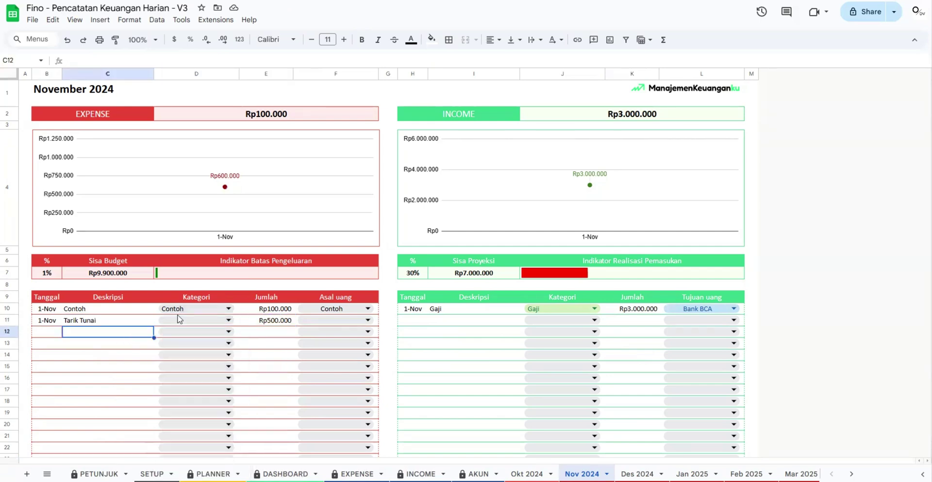
# Assign the Rumah category to the Tarik Tunai expense and clear it again
pyautogui.click(196, 320)
pyautogui.click(189, 336)
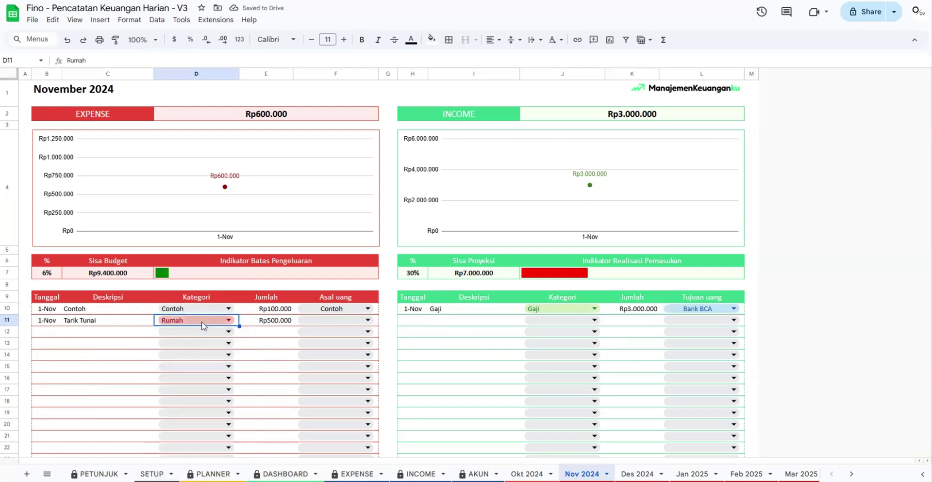
pyautogui.press('Delete')
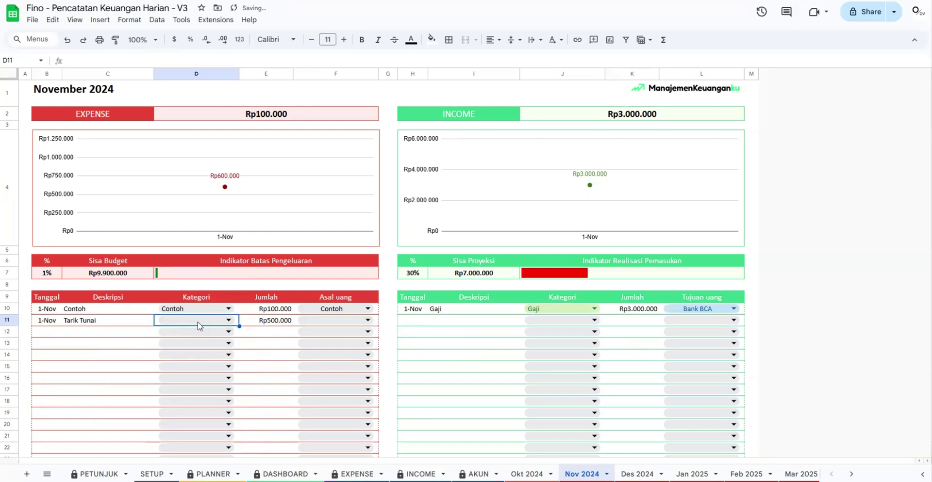
pyautogui.click(197, 322)
pyautogui.click(196, 322)
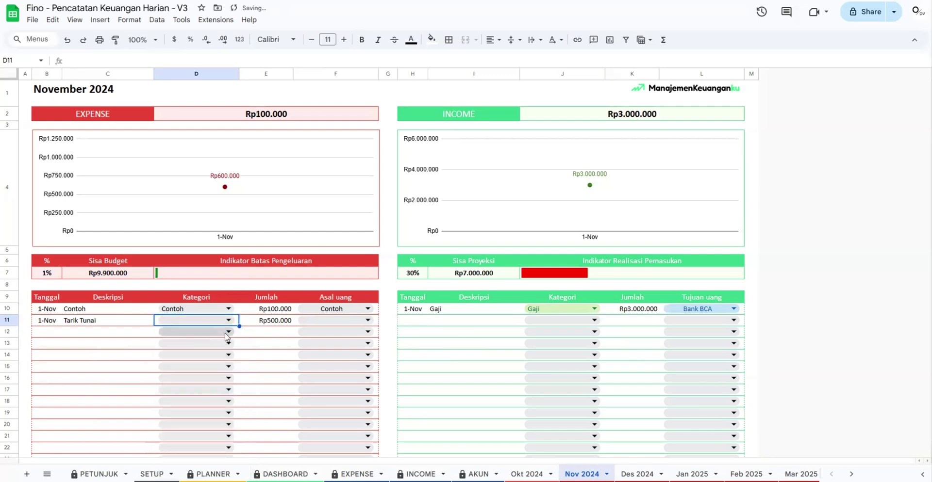
# Set the Asal uang of the Tarik Tunai expense to Bank BCA
pyautogui.click(258, 334)
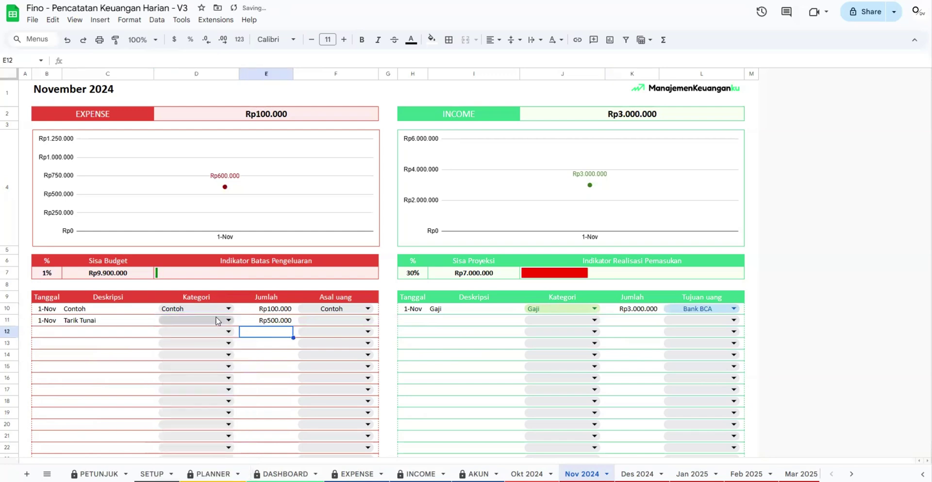
pyautogui.click(324, 321)
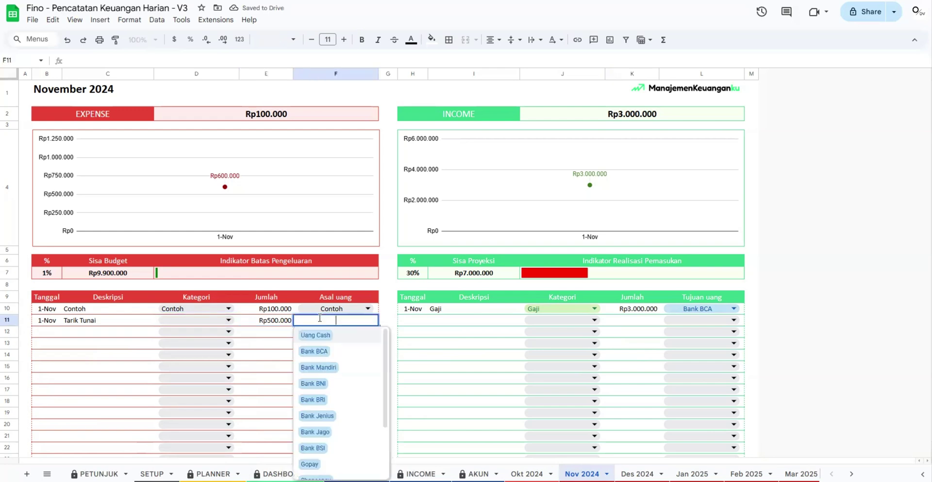
pyautogui.click(315, 352)
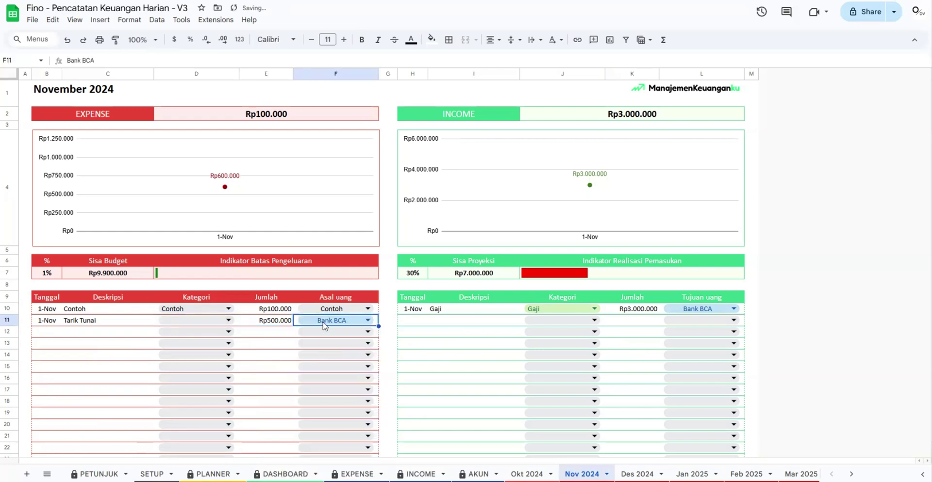
# Add a second income row in November 2024 dated 1-Nov with the description Tarik Tunai
pyautogui.click(407, 322)
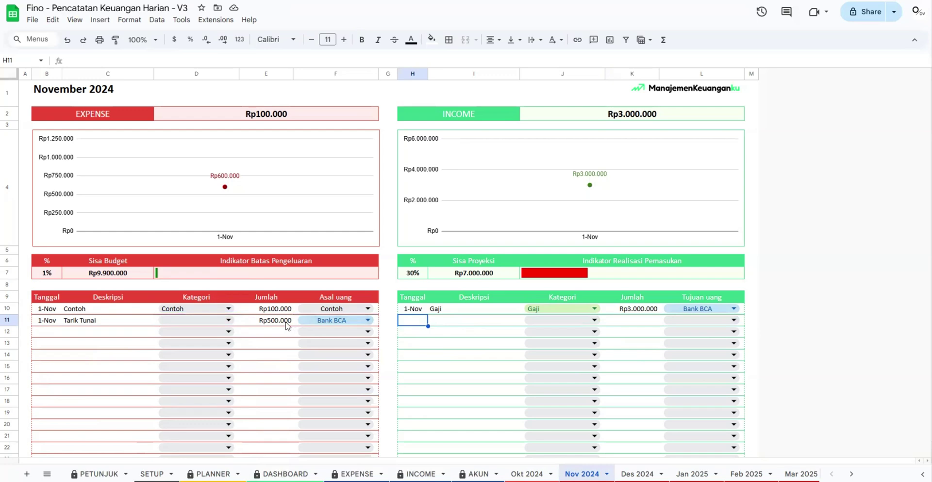
pyautogui.doubleClick(401, 324)
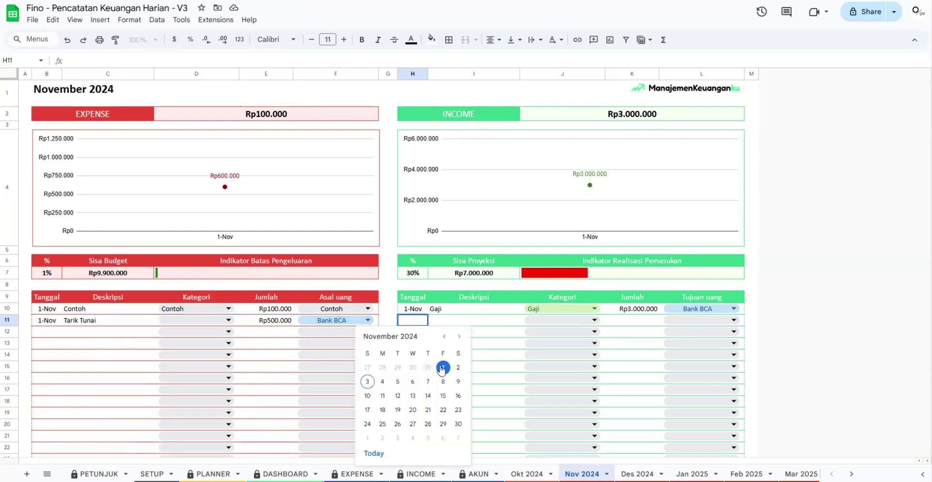
pyautogui.click(443, 368)
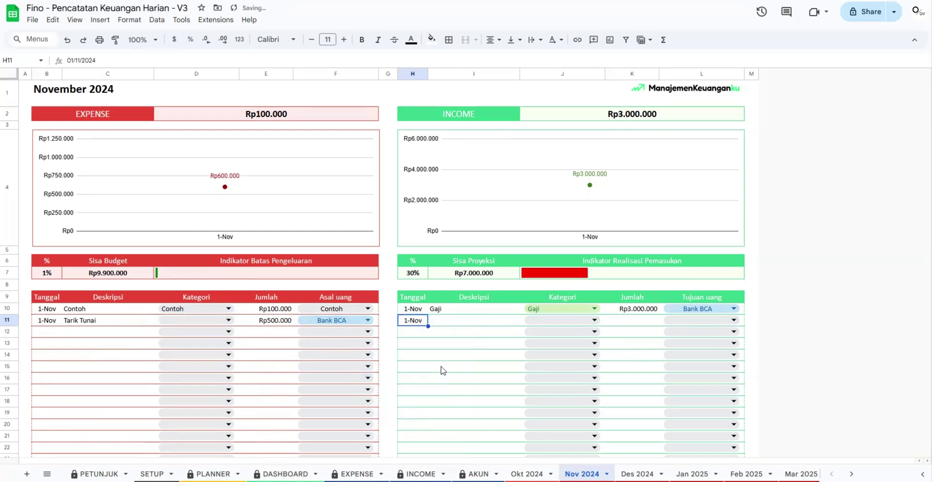
pyautogui.click(444, 322)
pyautogui.write('Ta')
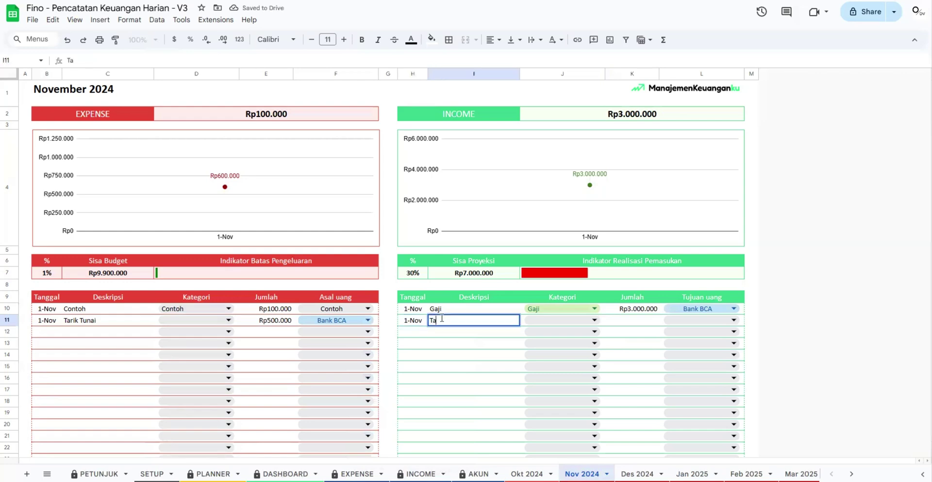
pyautogui.write('rik Tunai')
pyautogui.press('Return')
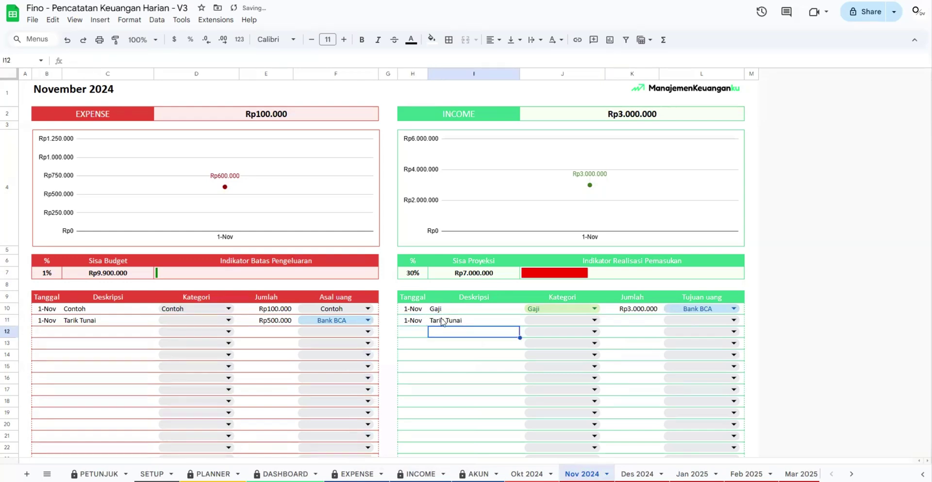
# Set the Tarik Tunai income's Jumlah to 500000 and its Tujuan uang to Uang Cash
pyautogui.click(637, 322)
pyautogui.write('500000')
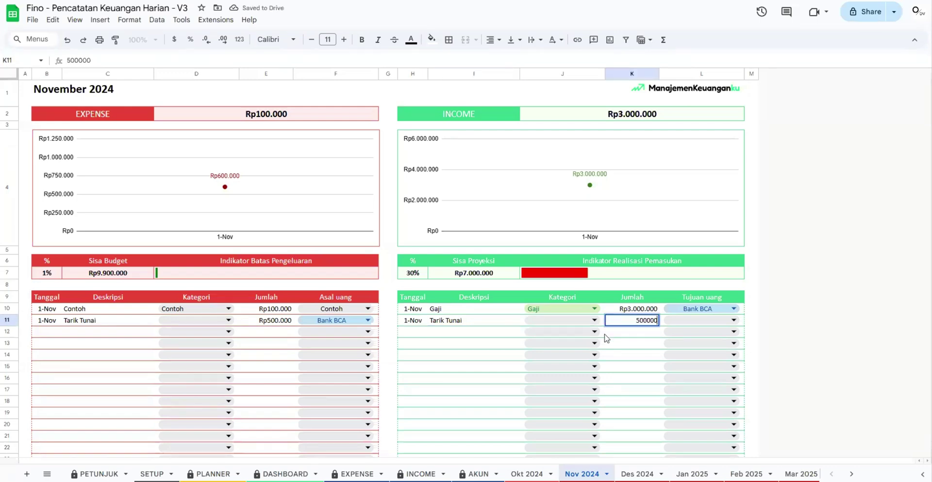
pyautogui.press('Return')
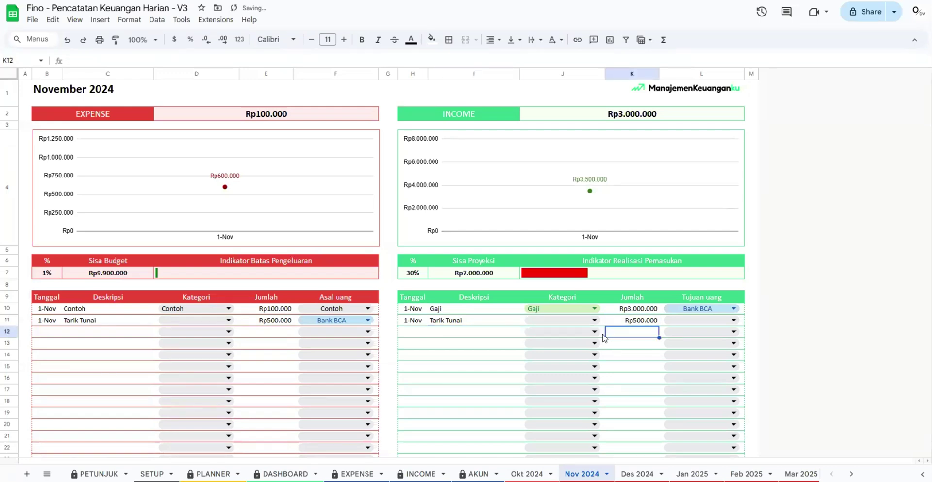
pyautogui.click(689, 321)
pyautogui.click(695, 340)
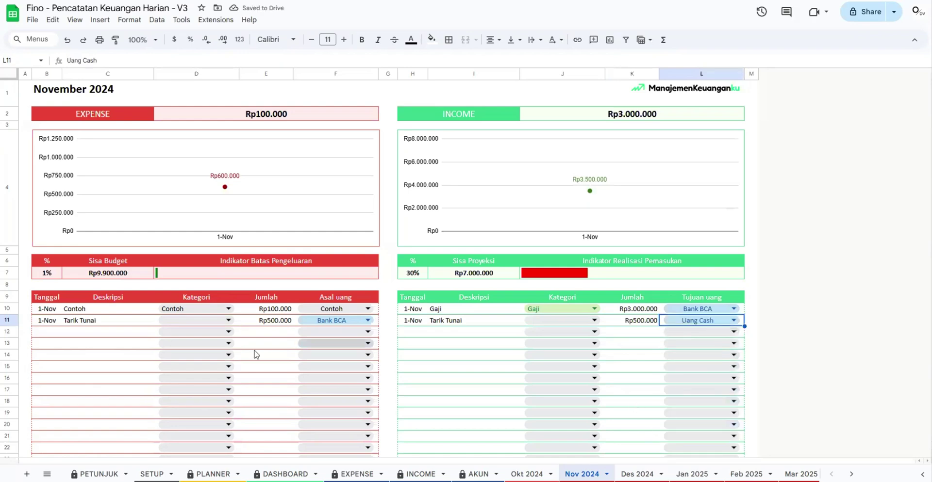
pyautogui.click(83, 336)
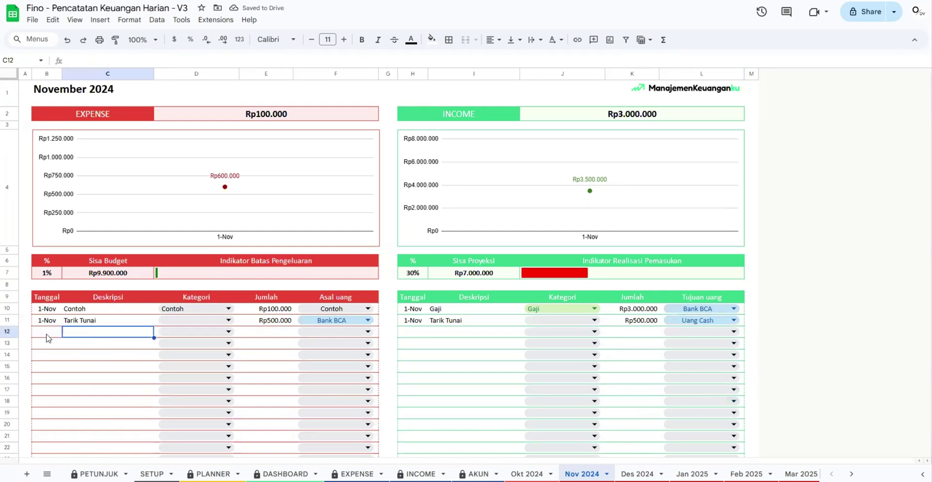
pyautogui.moveTo(47, 335); pyautogui.dragTo(102, 335)
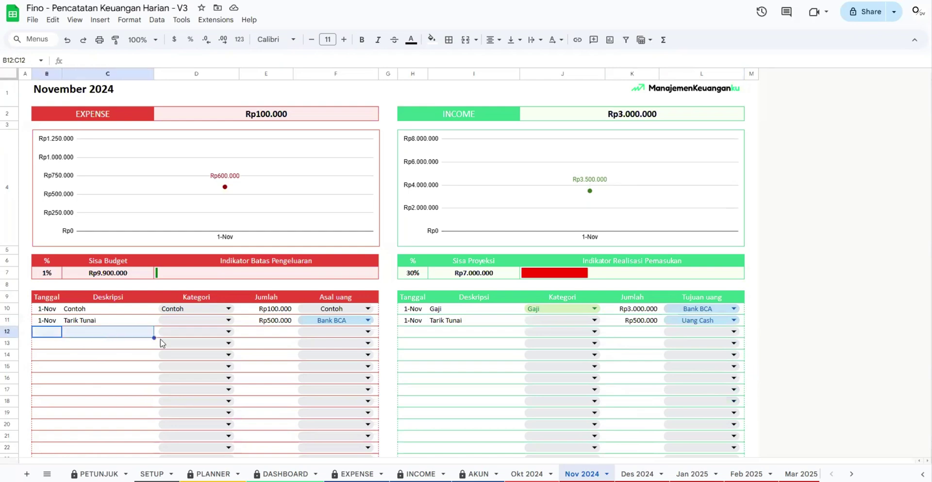
pyautogui.click(358, 321)
pyautogui.click(337, 353)
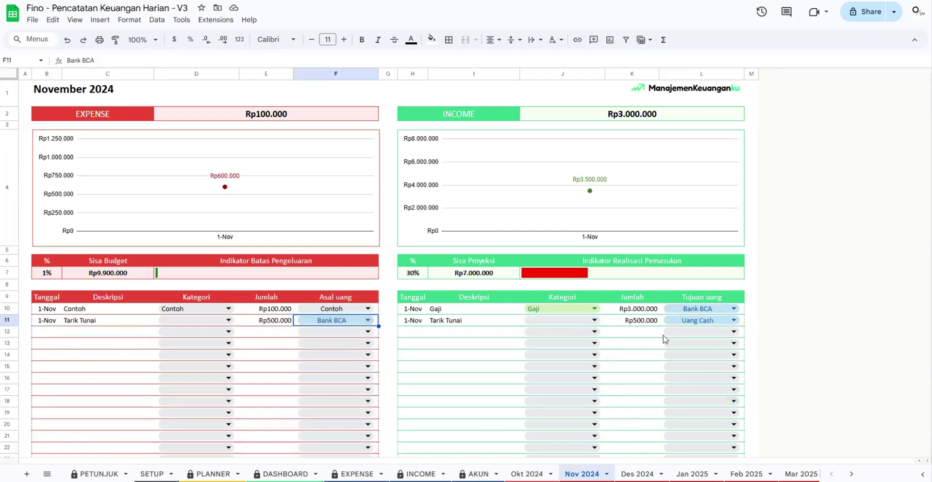
pyautogui.click(477, 323)
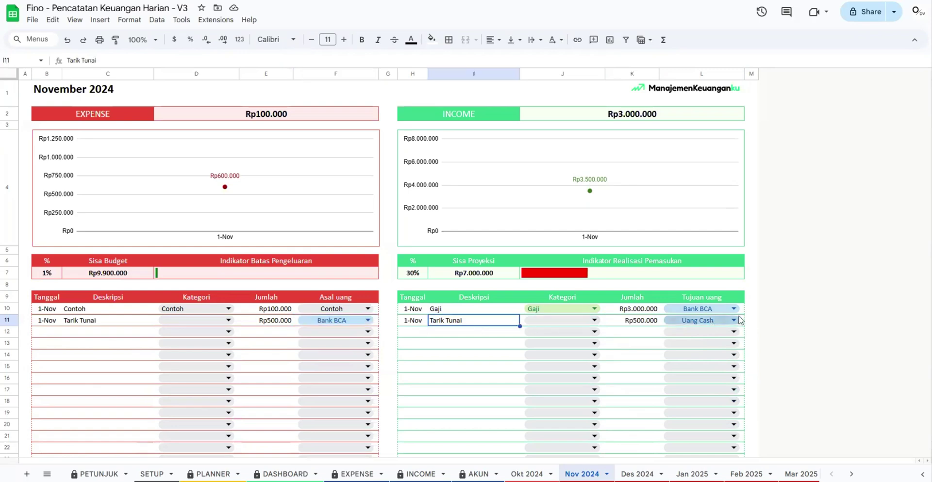
# Switch the Tarik Tunai income's Tujuan uang to Bank Mandiri and back to Uang Cash
pyautogui.click(734, 321)
pyautogui.click(703, 368)
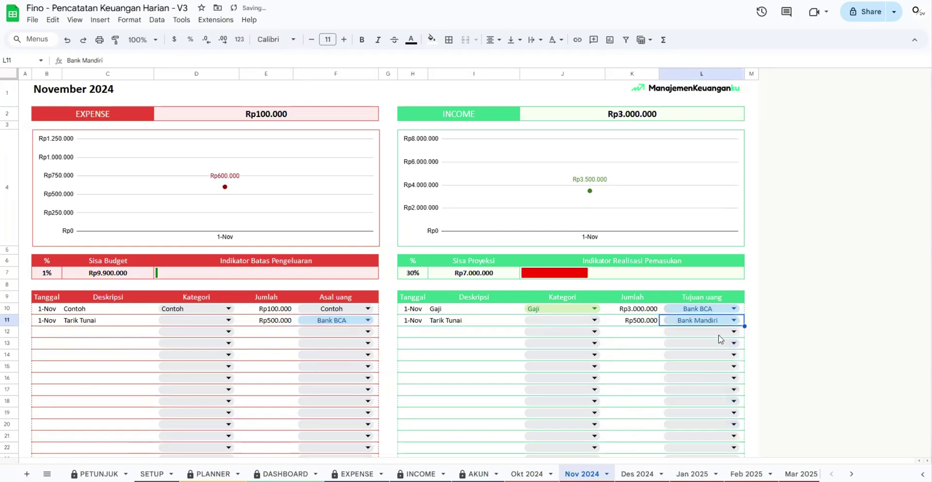
pyautogui.click(723, 322)
pyautogui.click(704, 342)
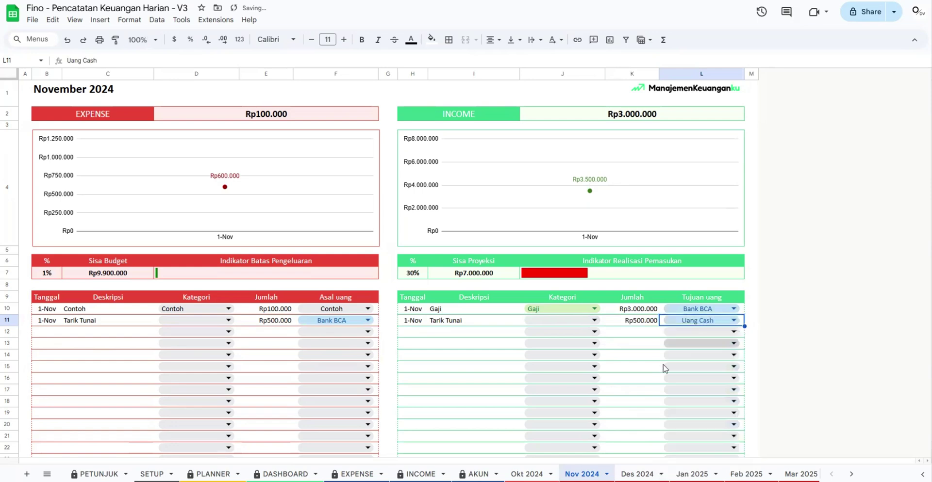
pyautogui.click(630, 333)
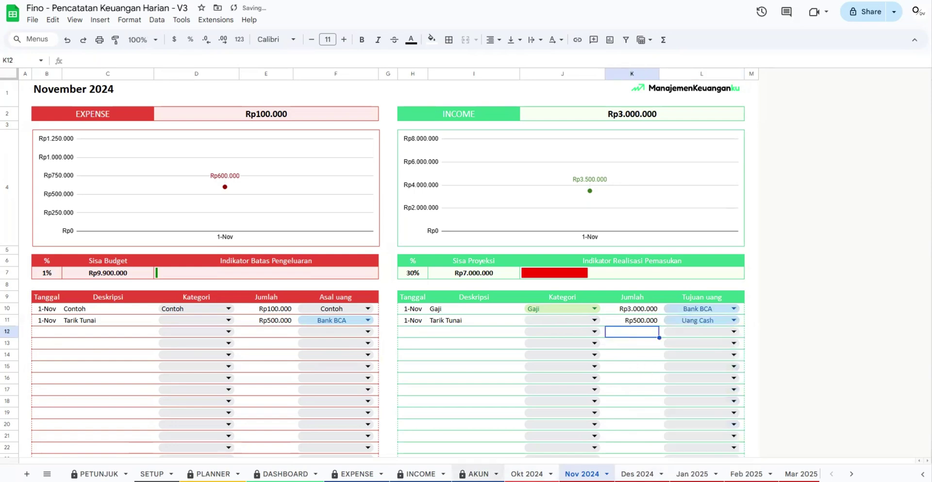
# Check the Saldo of Uang Cash, Bank BCA and Bank Mandiri on the AKUN sheet
pyautogui.click(473, 475)
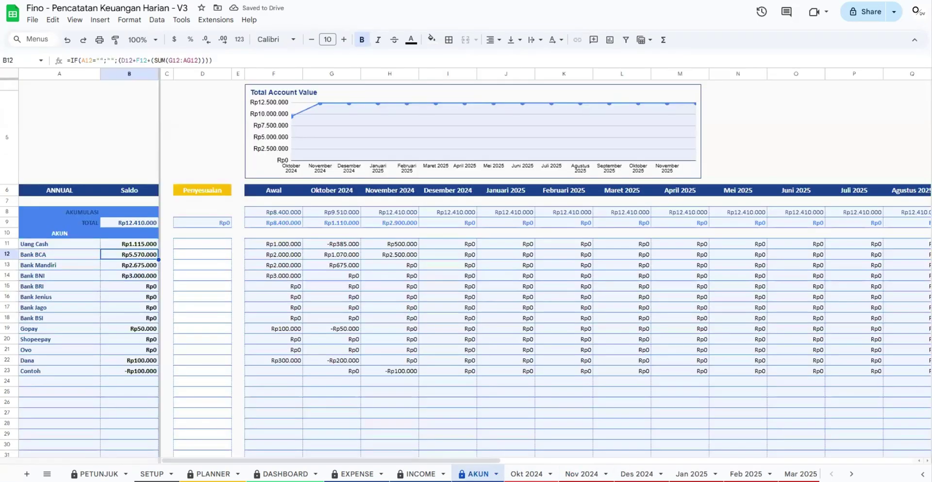
pyautogui.click(189, 258)
pyautogui.click(137, 262)
pyautogui.click(139, 257)
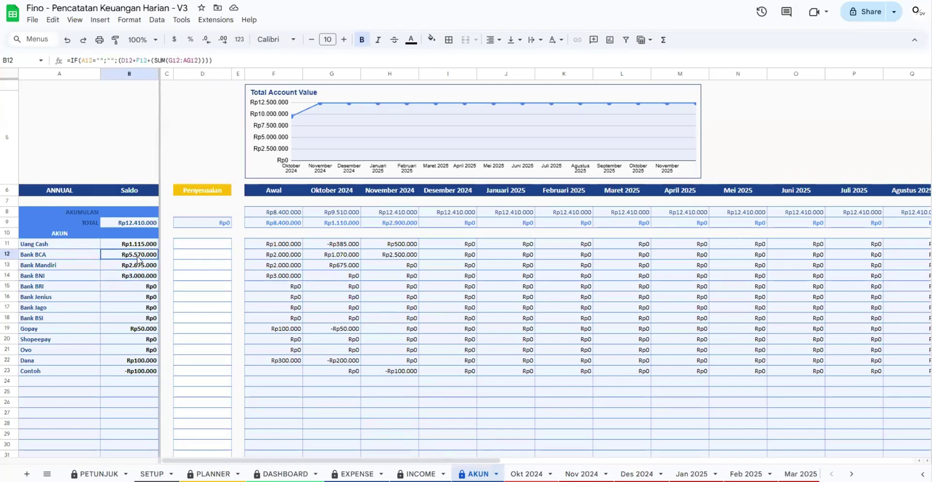
pyautogui.click(144, 242)
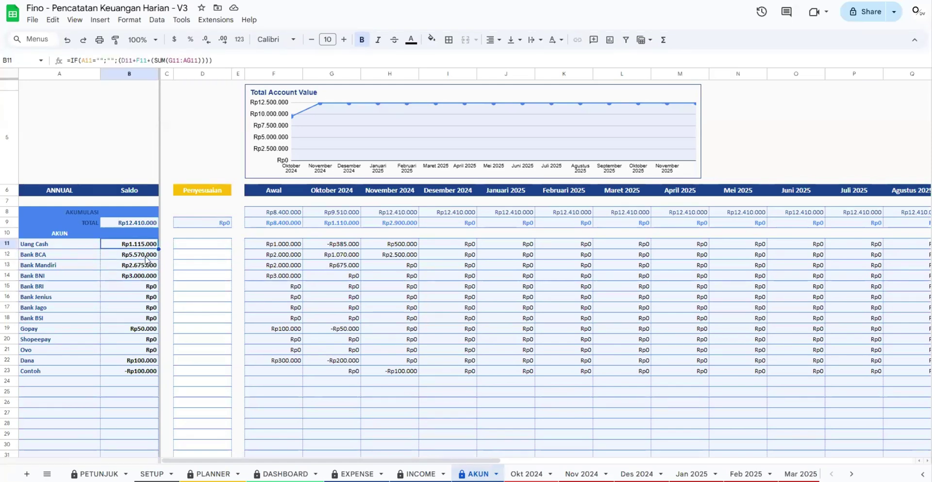
pyautogui.click(145, 256)
pyautogui.click(144, 266)
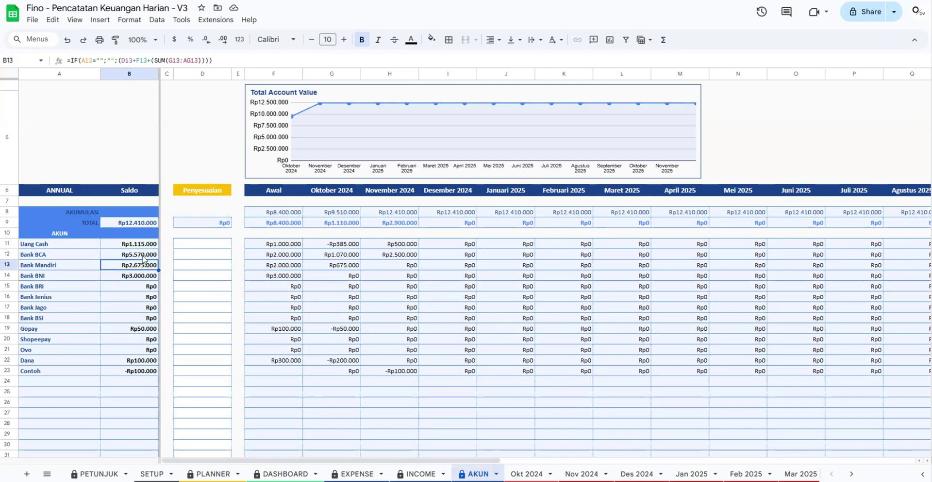
pyautogui.click(144, 256)
pyautogui.click(143, 245)
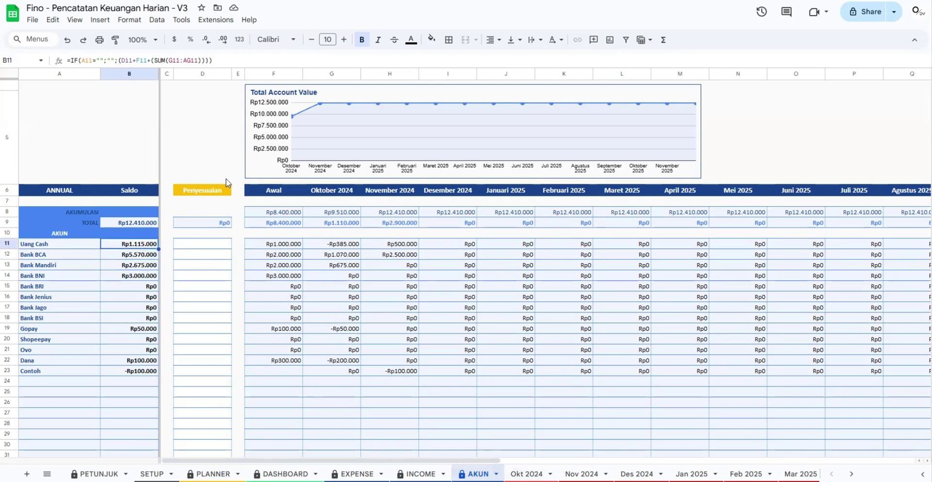
# Examine the Penyesuaian column on the AKUN sheet alongside the account balances
pyautogui.moveTo(204, 193); pyautogui.dragTo(213, 463)
pyautogui.scroll(3, 208, 328)
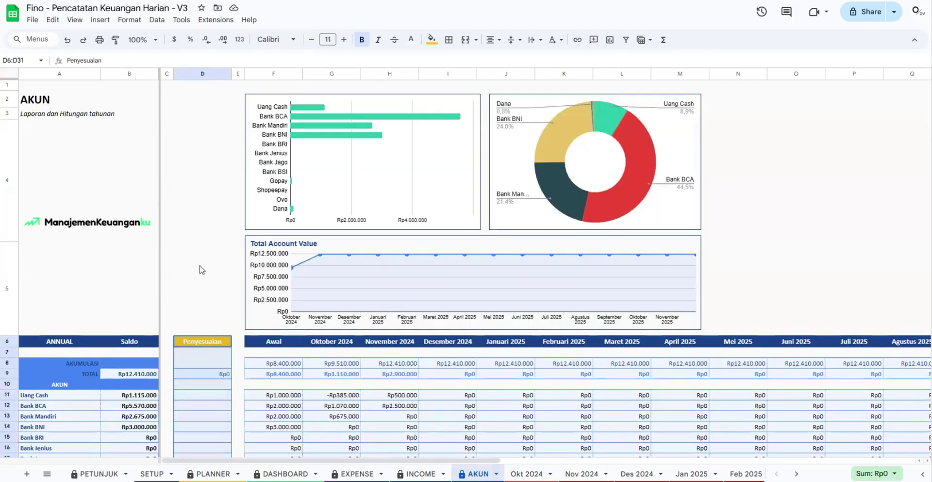
pyautogui.scroll(-5, 203, 227)
pyautogui.click(209, 429)
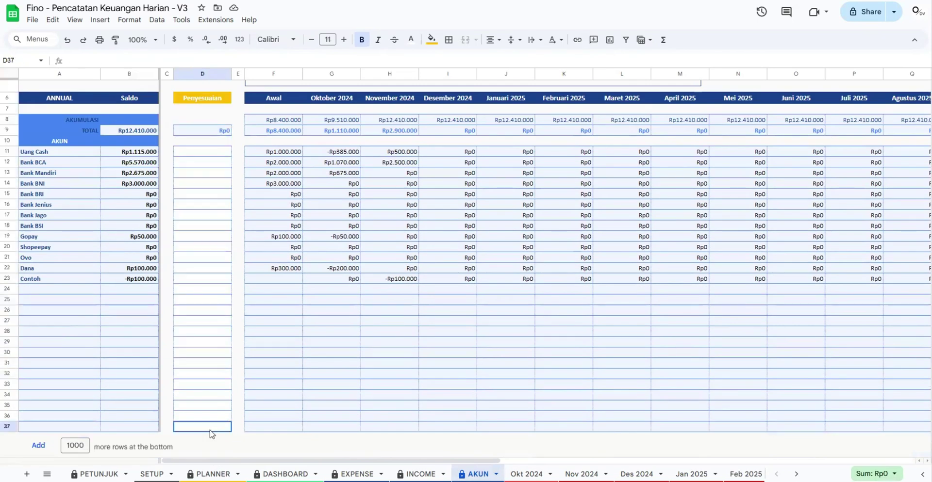
pyautogui.click(213, 152)
pyautogui.click(209, 105)
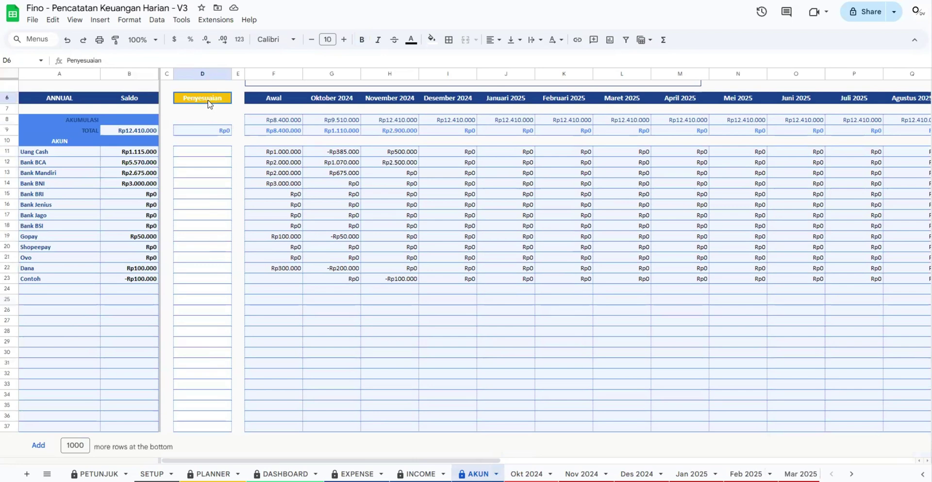
pyautogui.click(202, 155)
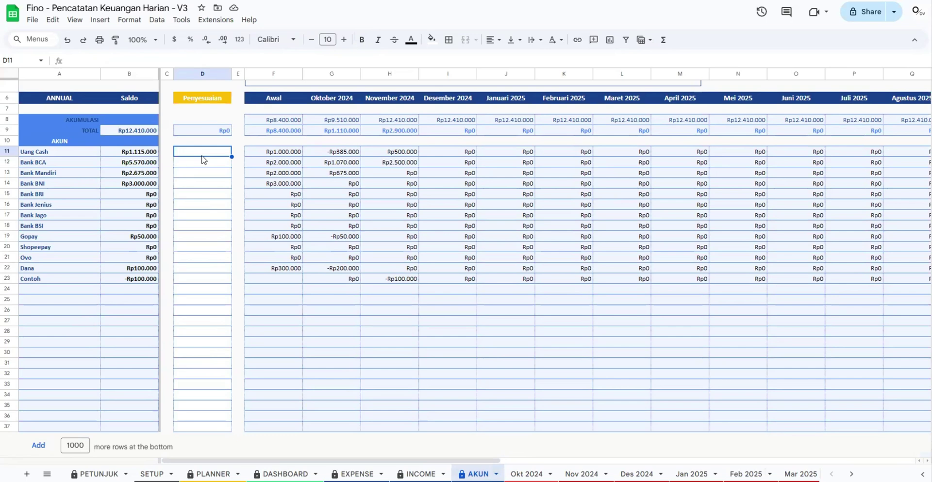
pyautogui.click(146, 164)
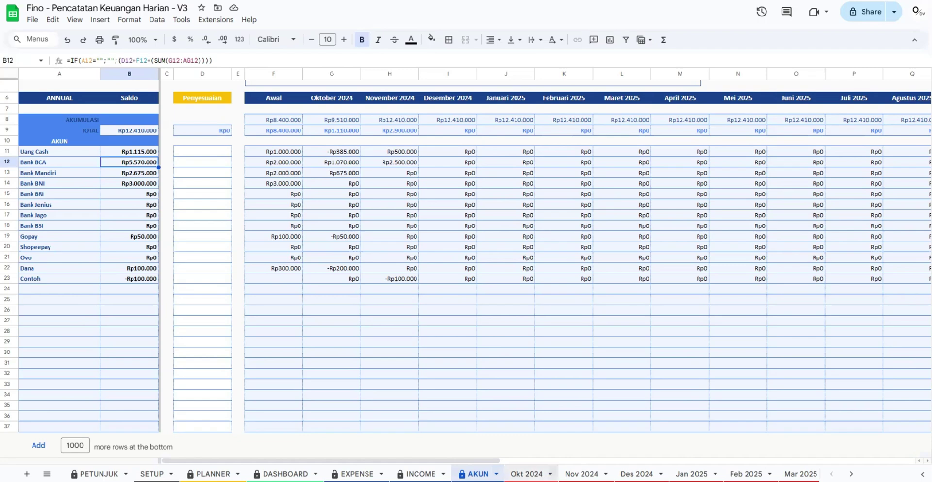
# Review the Okt 2024 transactions and the EXPENSE report, and return to the AKUN sheet
pyautogui.click(526, 475)
pyautogui.click(703, 378)
pyautogui.click(703, 379)
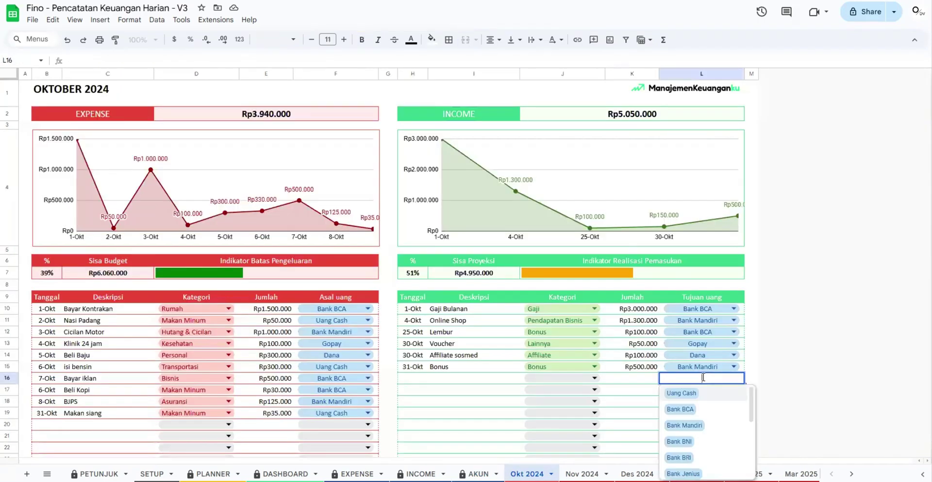
pyautogui.click(751, 355)
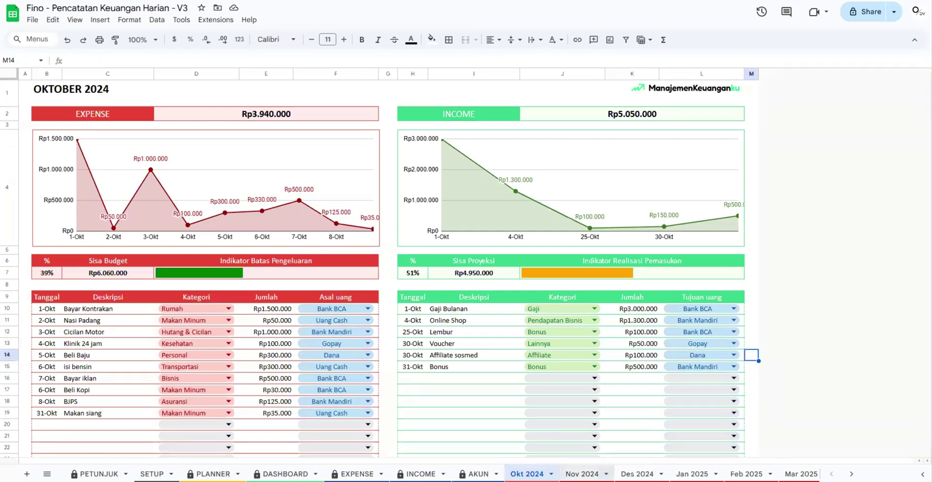
pyautogui.click(352, 474)
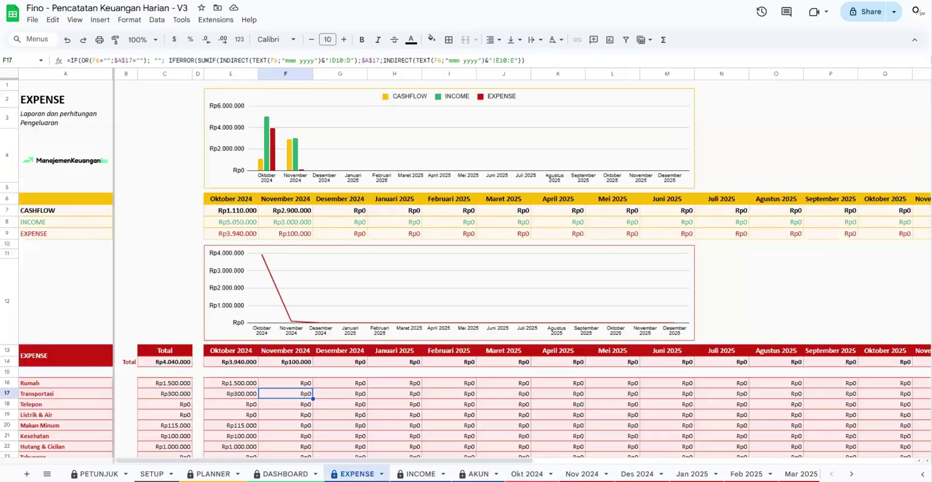
pyautogui.click(478, 474)
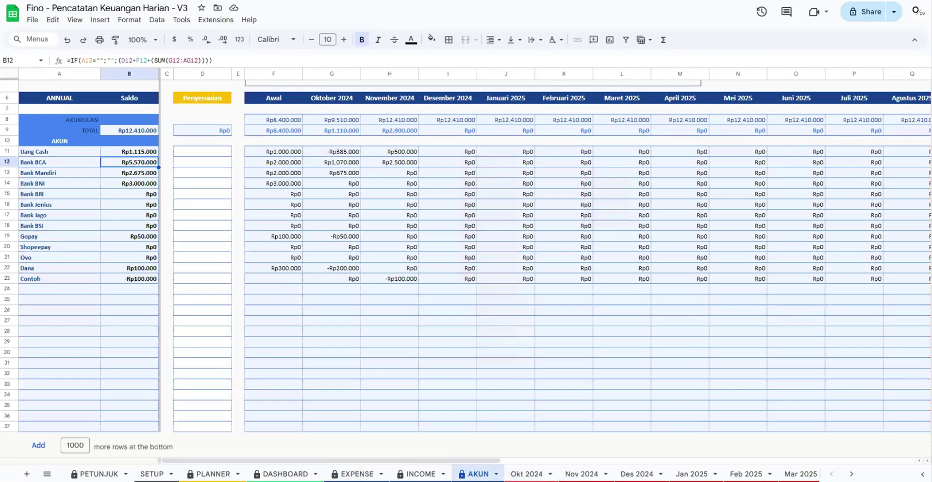
# Compare the Bank Mandiri and Bank BCA balances with the Penyesuaian column on the AKUN sheet
pyautogui.click(120, 175)
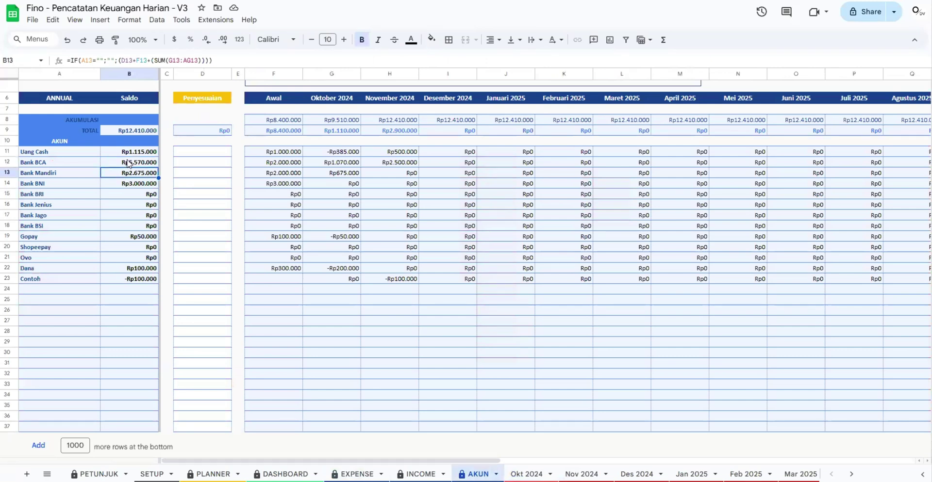
pyautogui.click(127, 162)
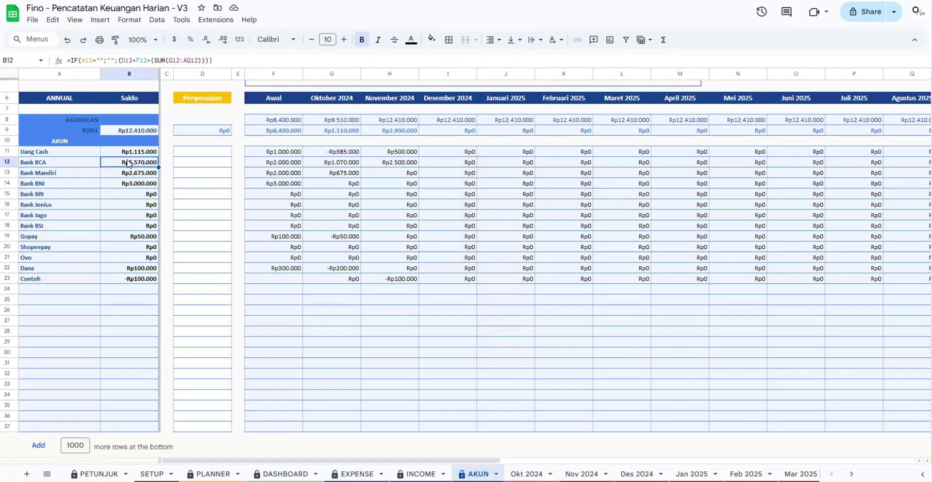
pyautogui.click(190, 156)
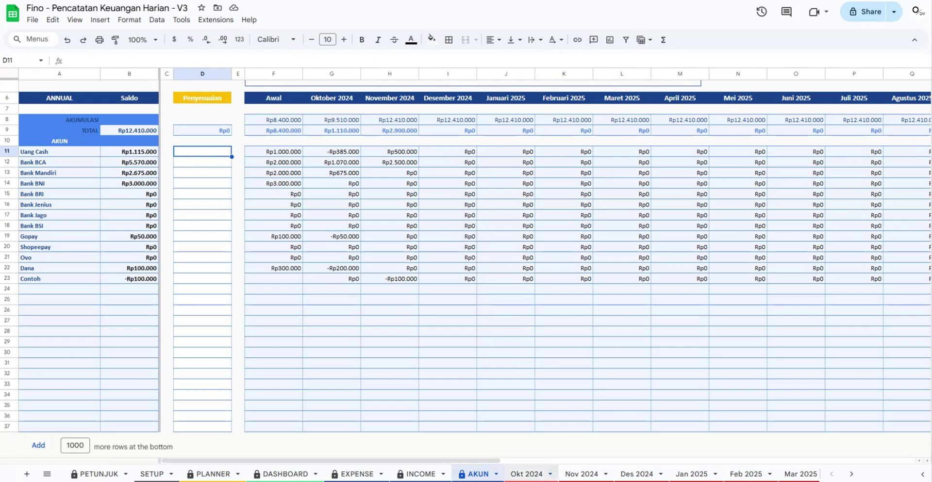
# Look over the Okt 2024 and Nov 2024 transaction sheets and return to the AKUN sheet
pyautogui.click(527, 474)
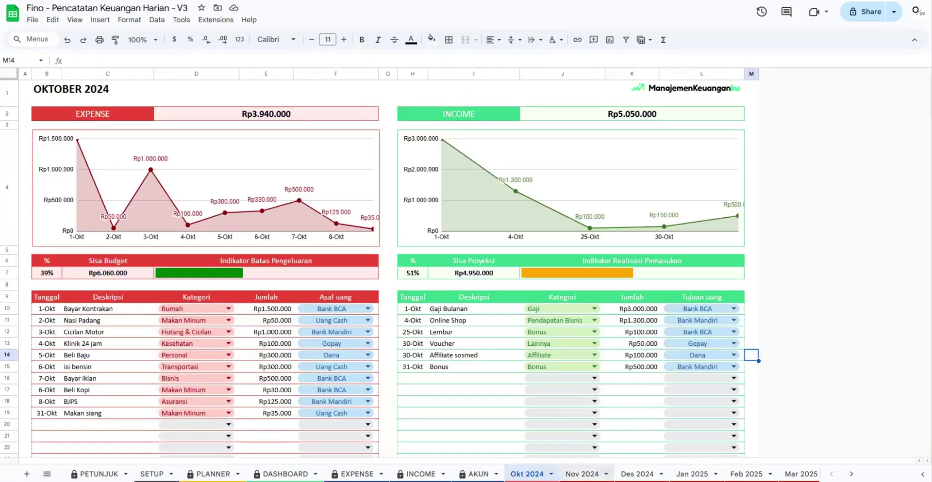
pyautogui.click(582, 474)
pyautogui.click(475, 474)
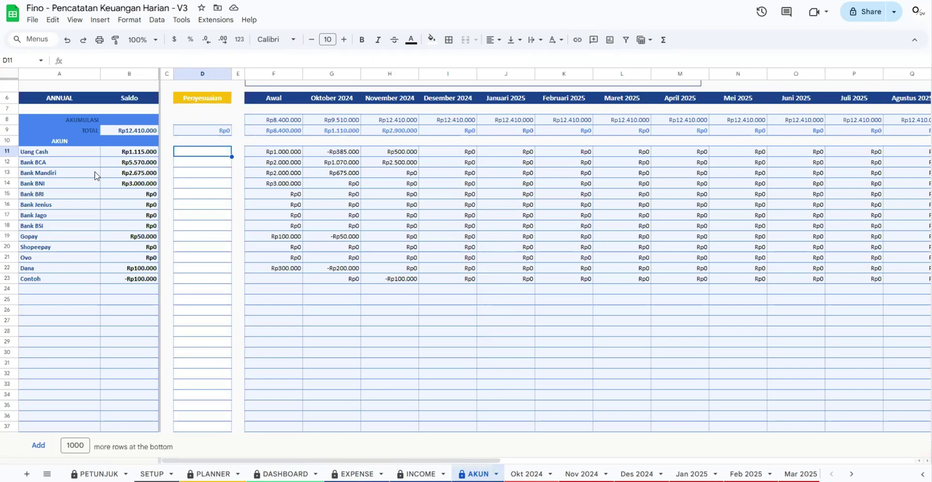
# Examine the Uang Cash Saldo alongside its empty Penyesuaian cell
pyautogui.click(136, 155)
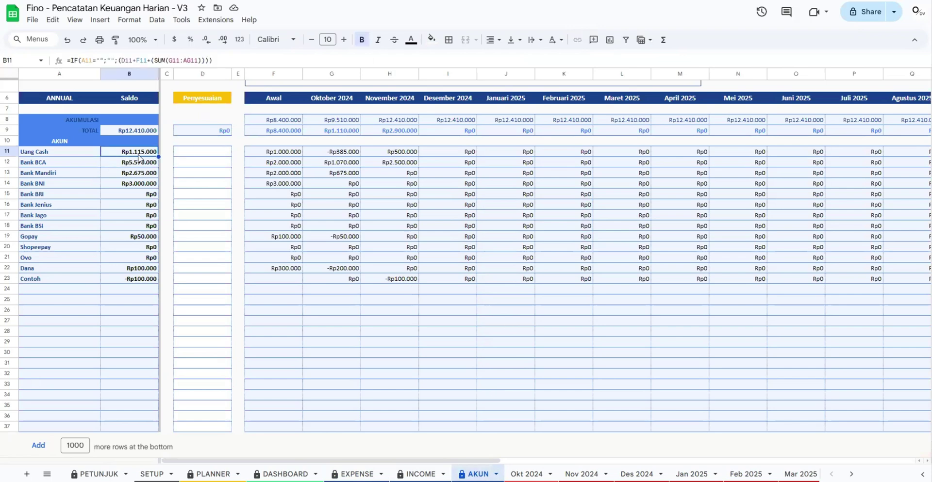
pyautogui.click(183, 154)
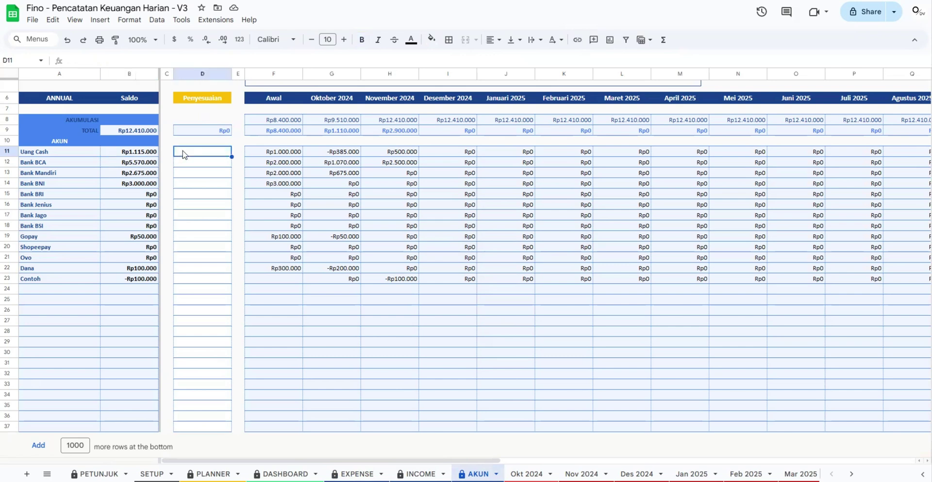
pyautogui.click(145, 156)
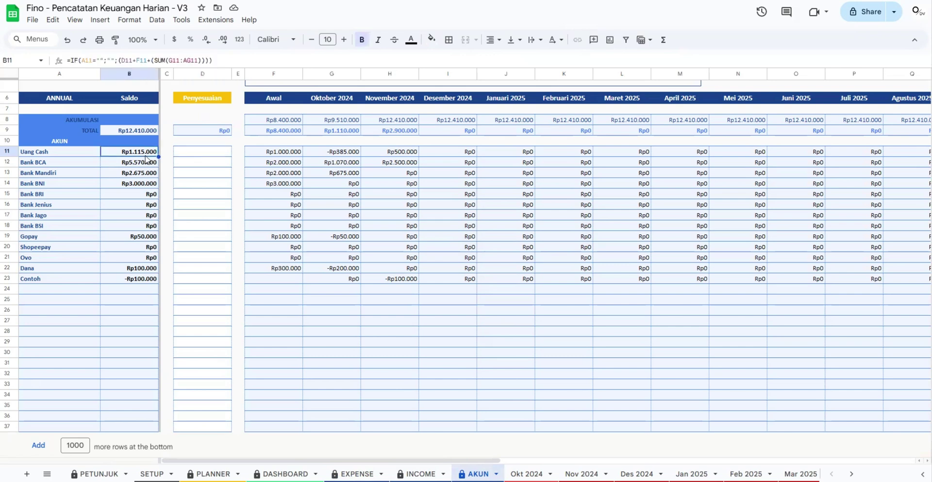
pyautogui.click(193, 158)
pyautogui.click(146, 157)
pyautogui.click(181, 155)
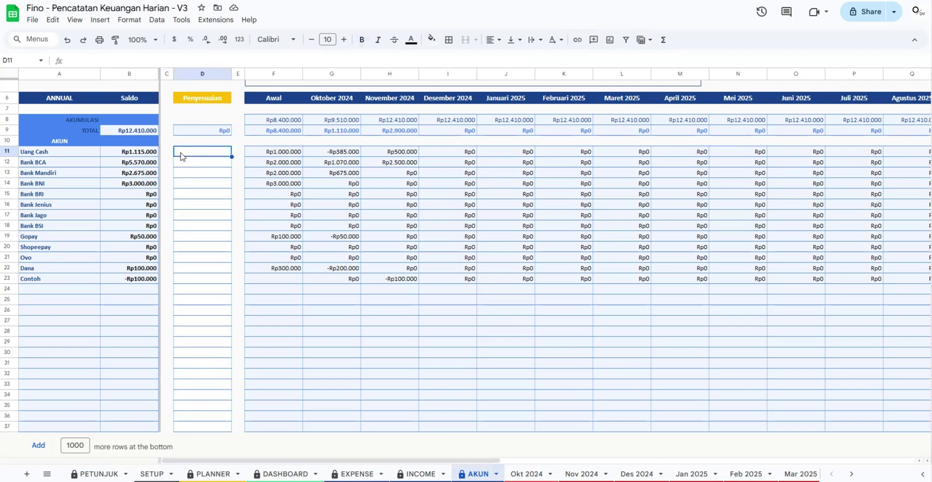
pyautogui.click(138, 155)
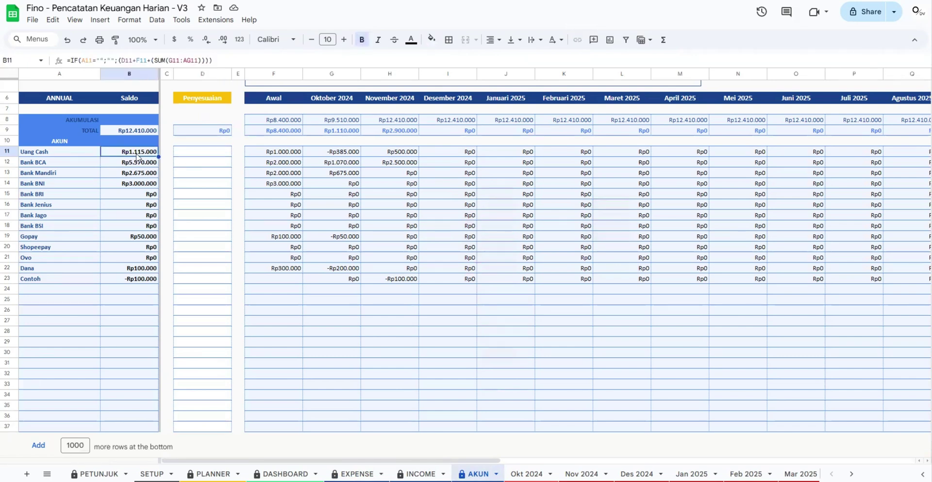
# Enter a Penyesuaian of -615000 for Uang Cash in cell D11
pyautogui.click(182, 157)
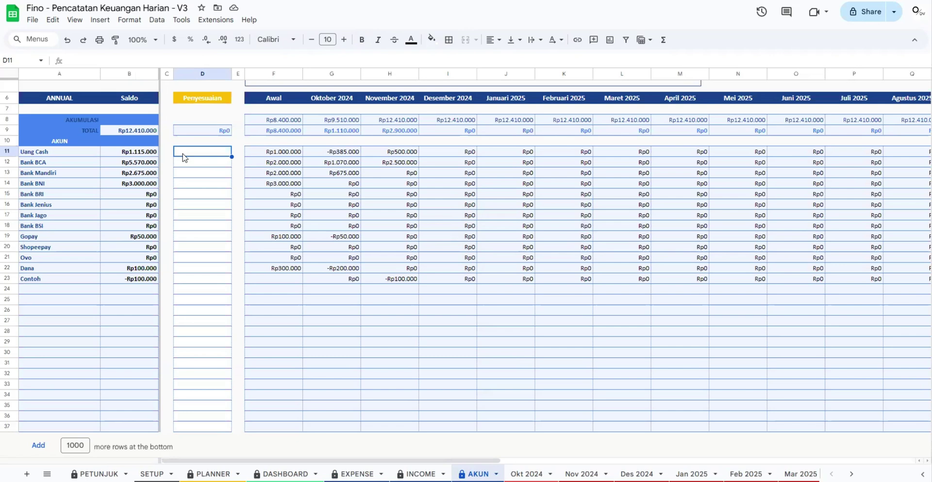
pyautogui.doubleClick(183, 154)
pyautogui.write('-6')
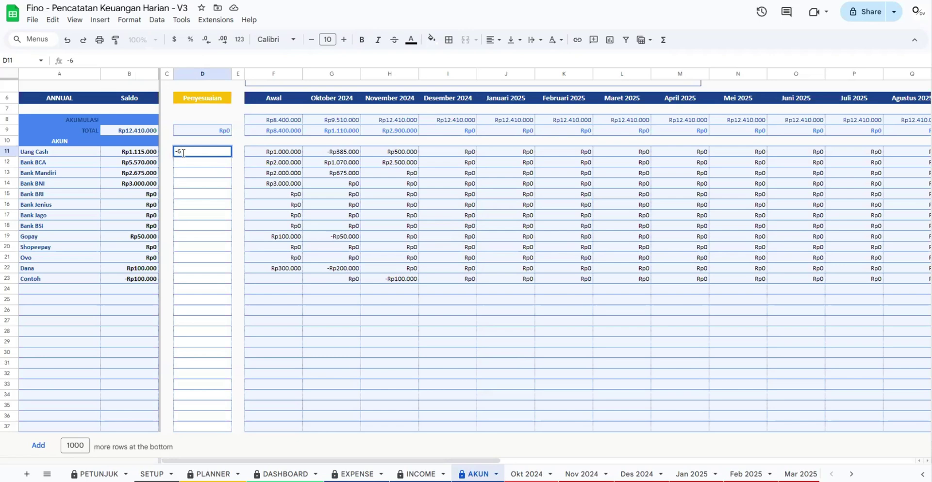
pyautogui.write('15000')
pyautogui.press('Return')
pyautogui.click(183, 154)
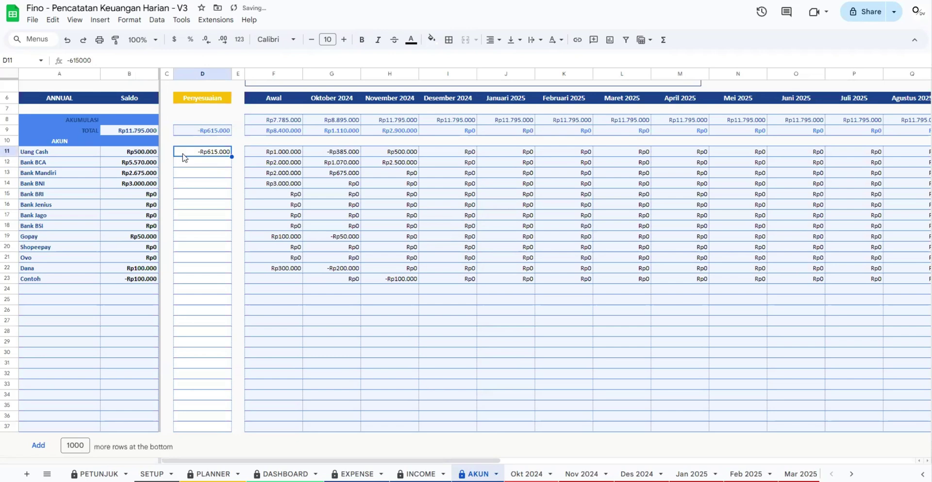
# Review the adjusted Uang Cash Saldo against its Penyesuaian entry on the AKUN sheet
pyautogui.click(144, 153)
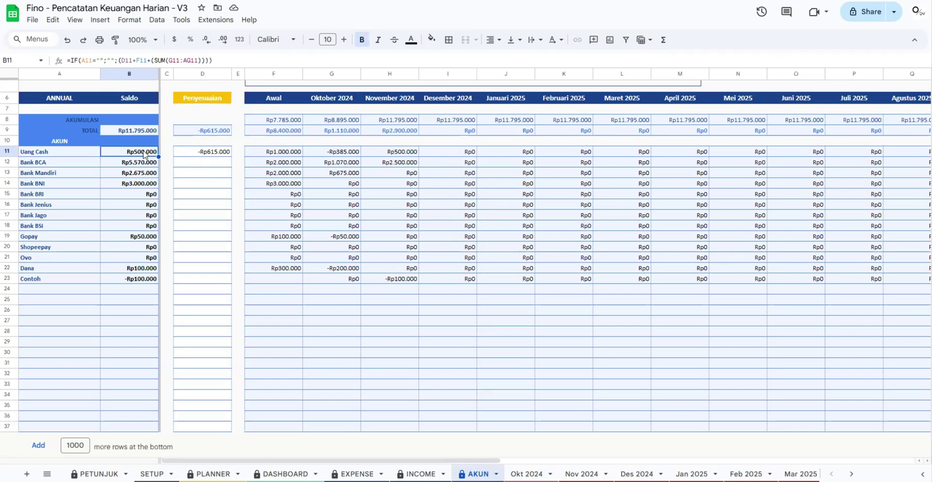
pyautogui.press('Right')
pyautogui.press('Right')
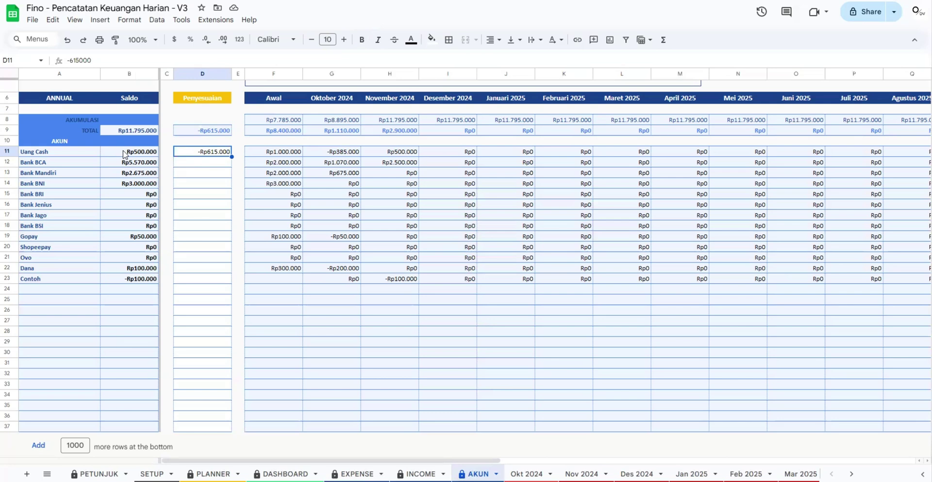
pyautogui.click(188, 163)
pyautogui.click(195, 151)
pyautogui.click(145, 154)
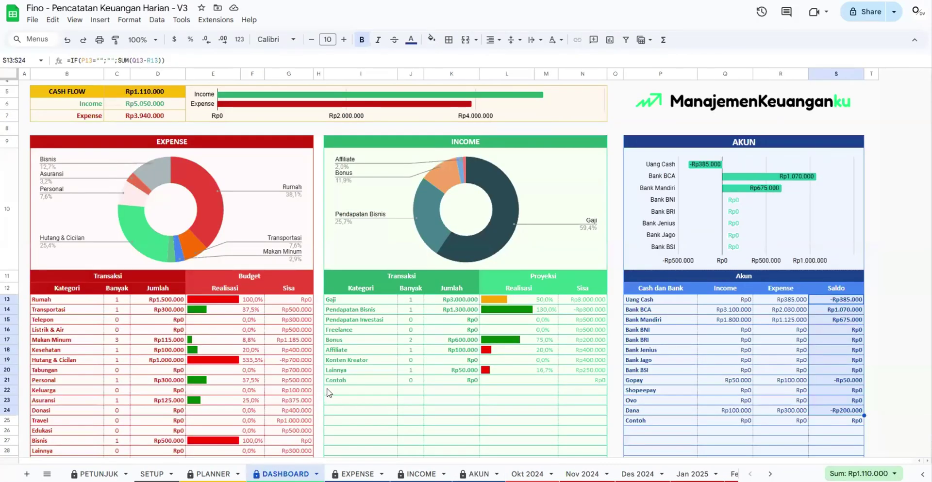